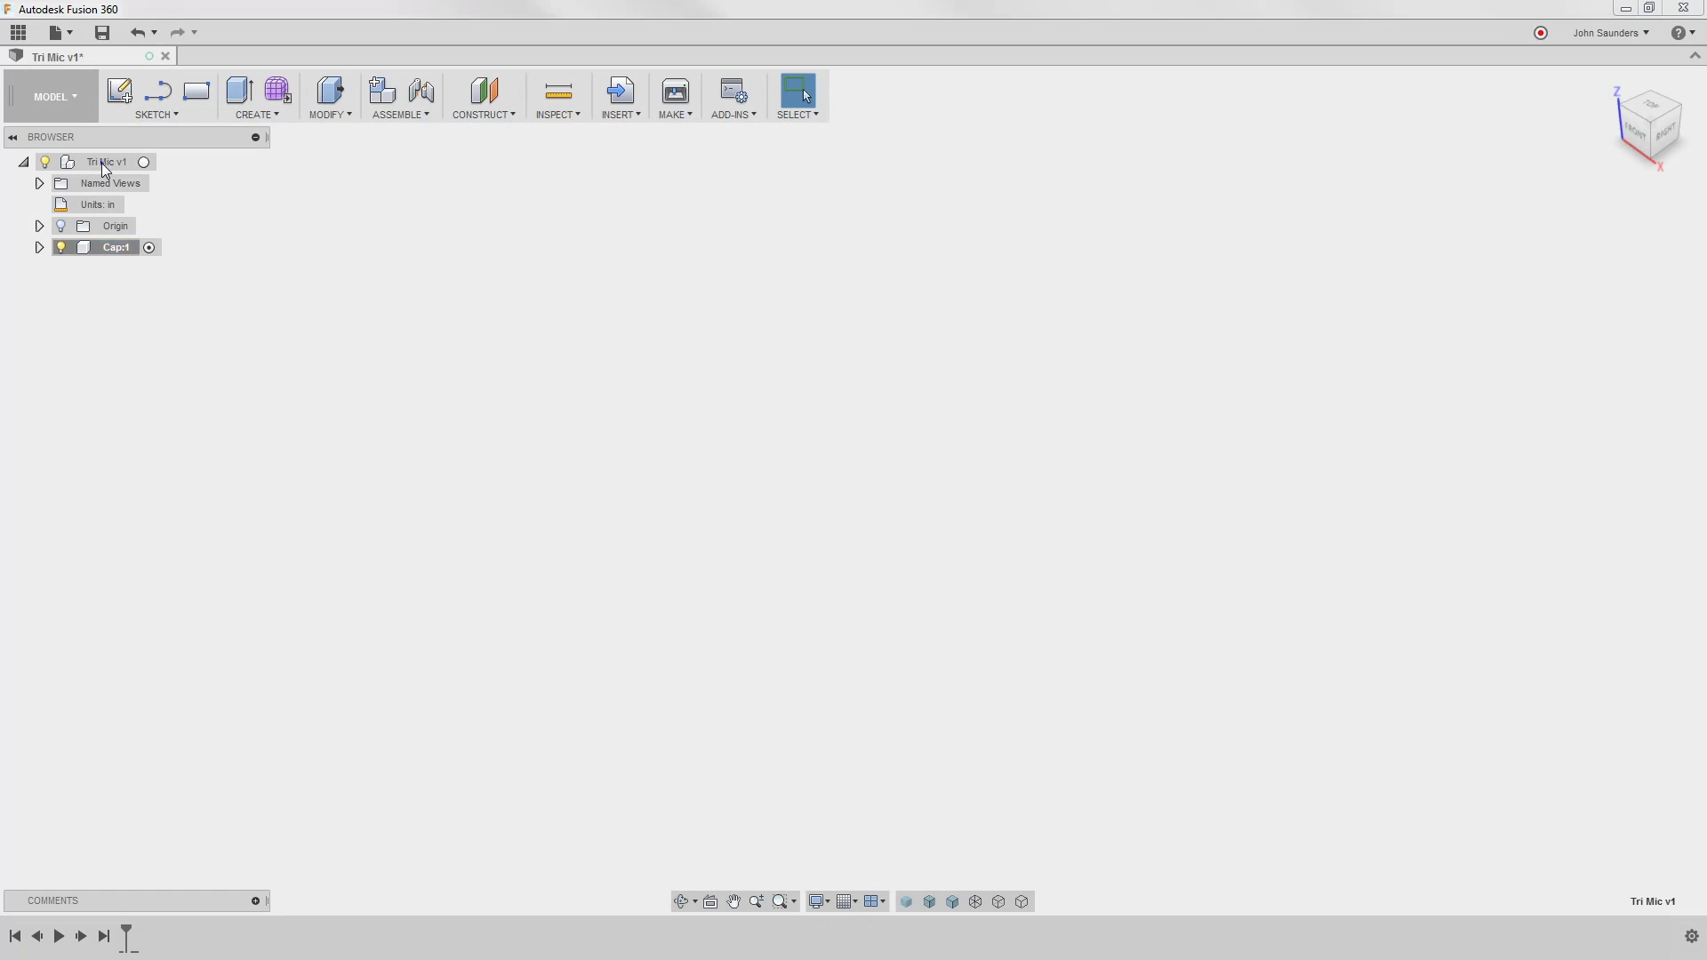
- Create a second component named Body under the root assembly, and make the Cap component active again
{"action": "left_click", "coordinate": [159, 192]}
{"action": "type", "text": "Body"}
{"action": "key", "text": "Return"}
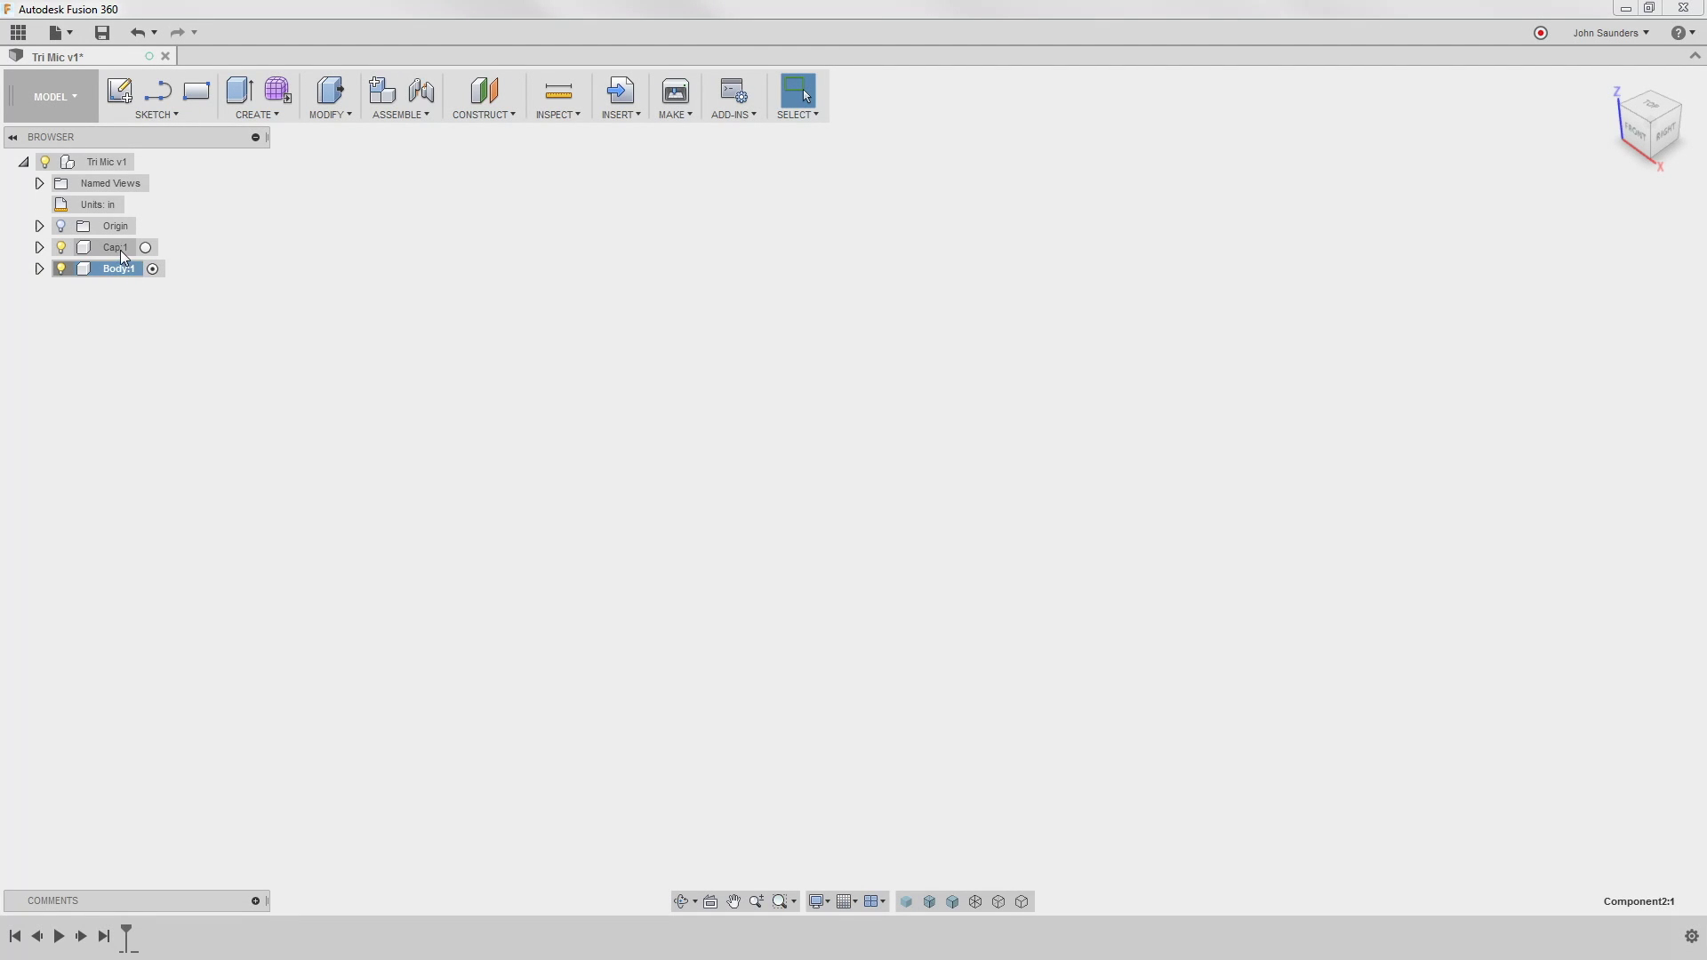
{"action": "left_click", "coordinate": [146, 247]}
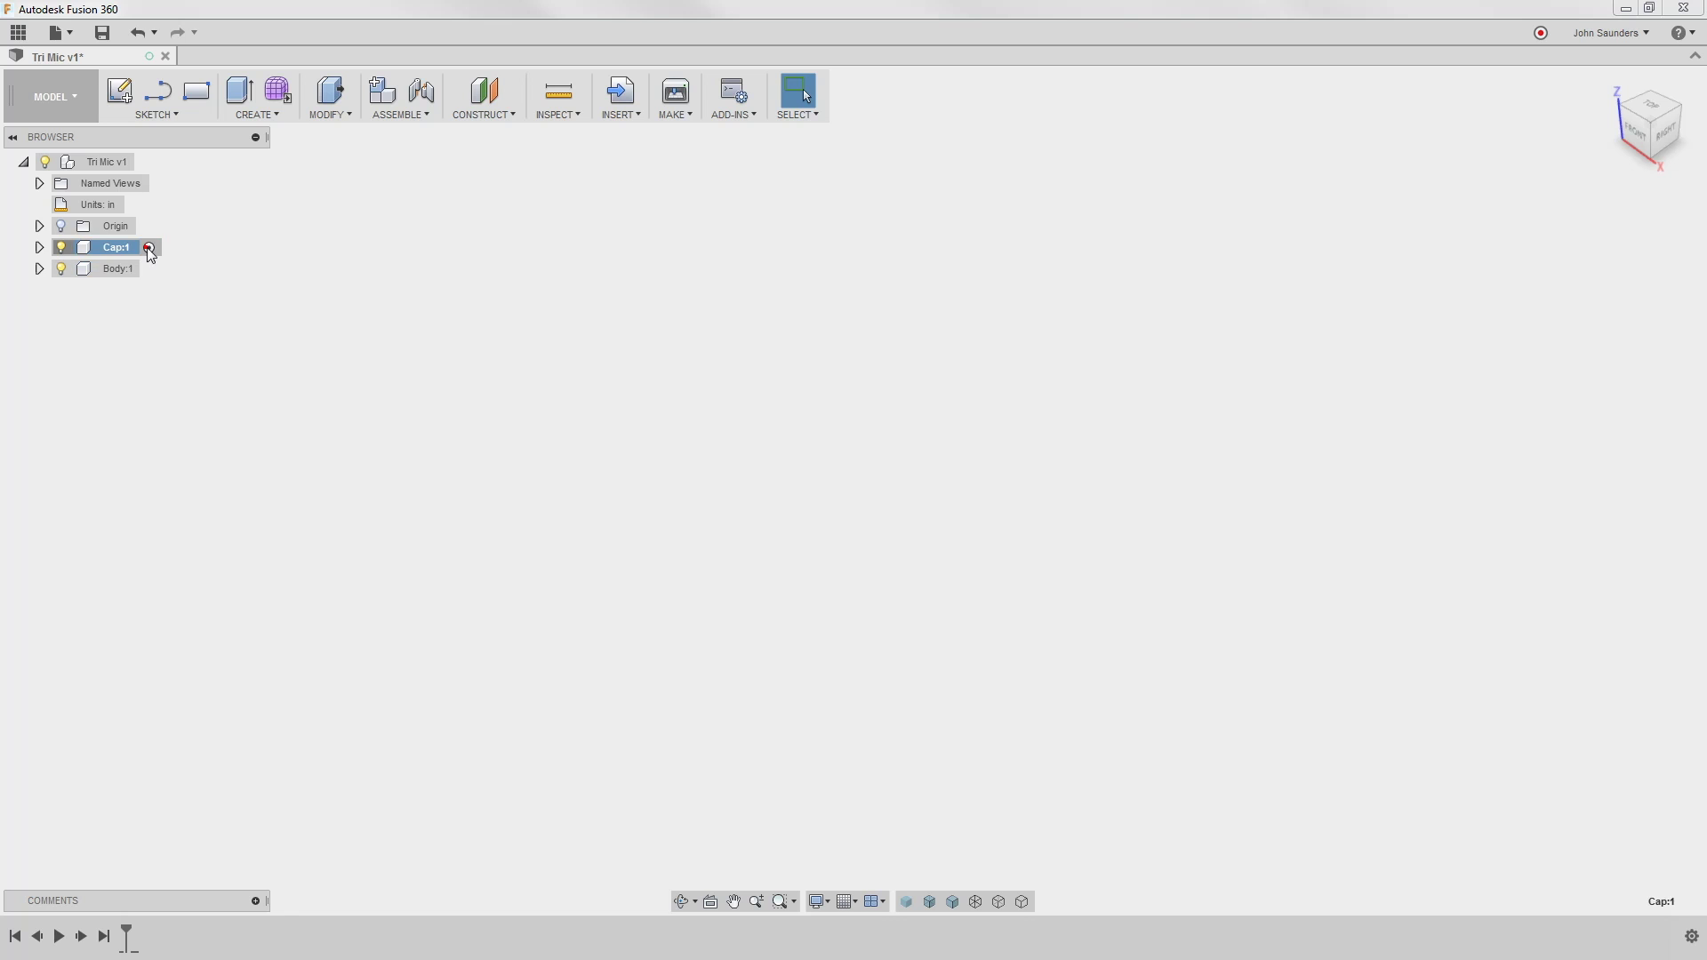
- Start a line sketch on the vertical front plane in the Cap component and face the view to the front
{"action": "key", "text": "l"}
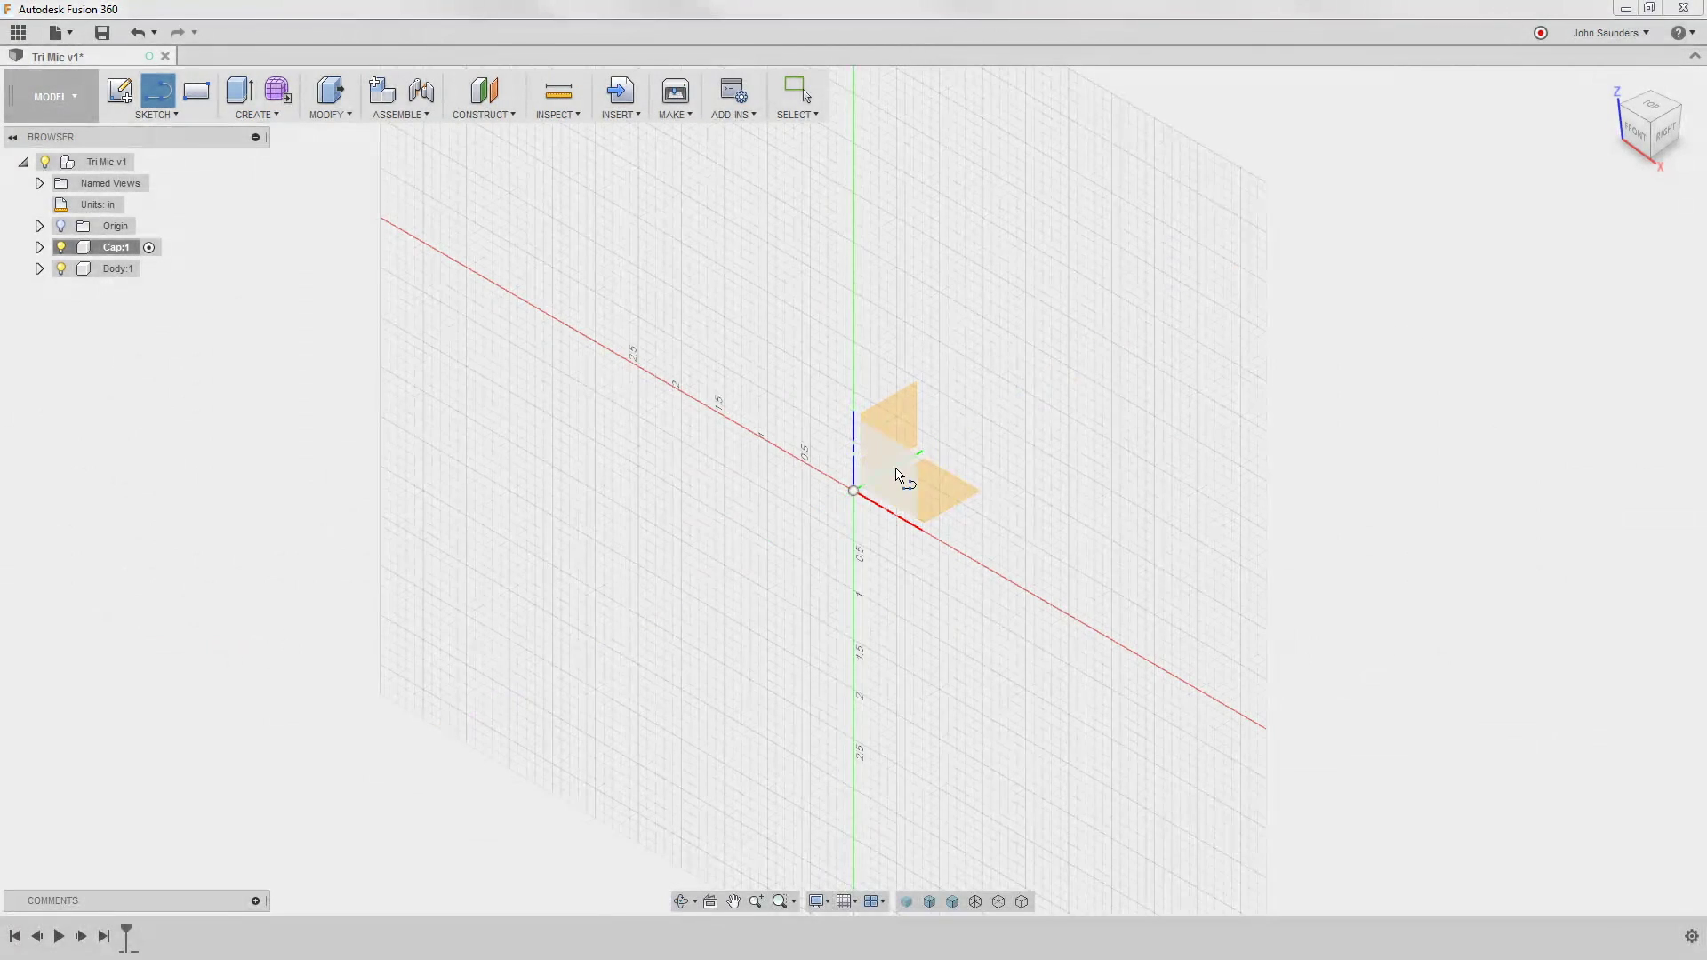
{"action": "left_click", "coordinate": [900, 480]}
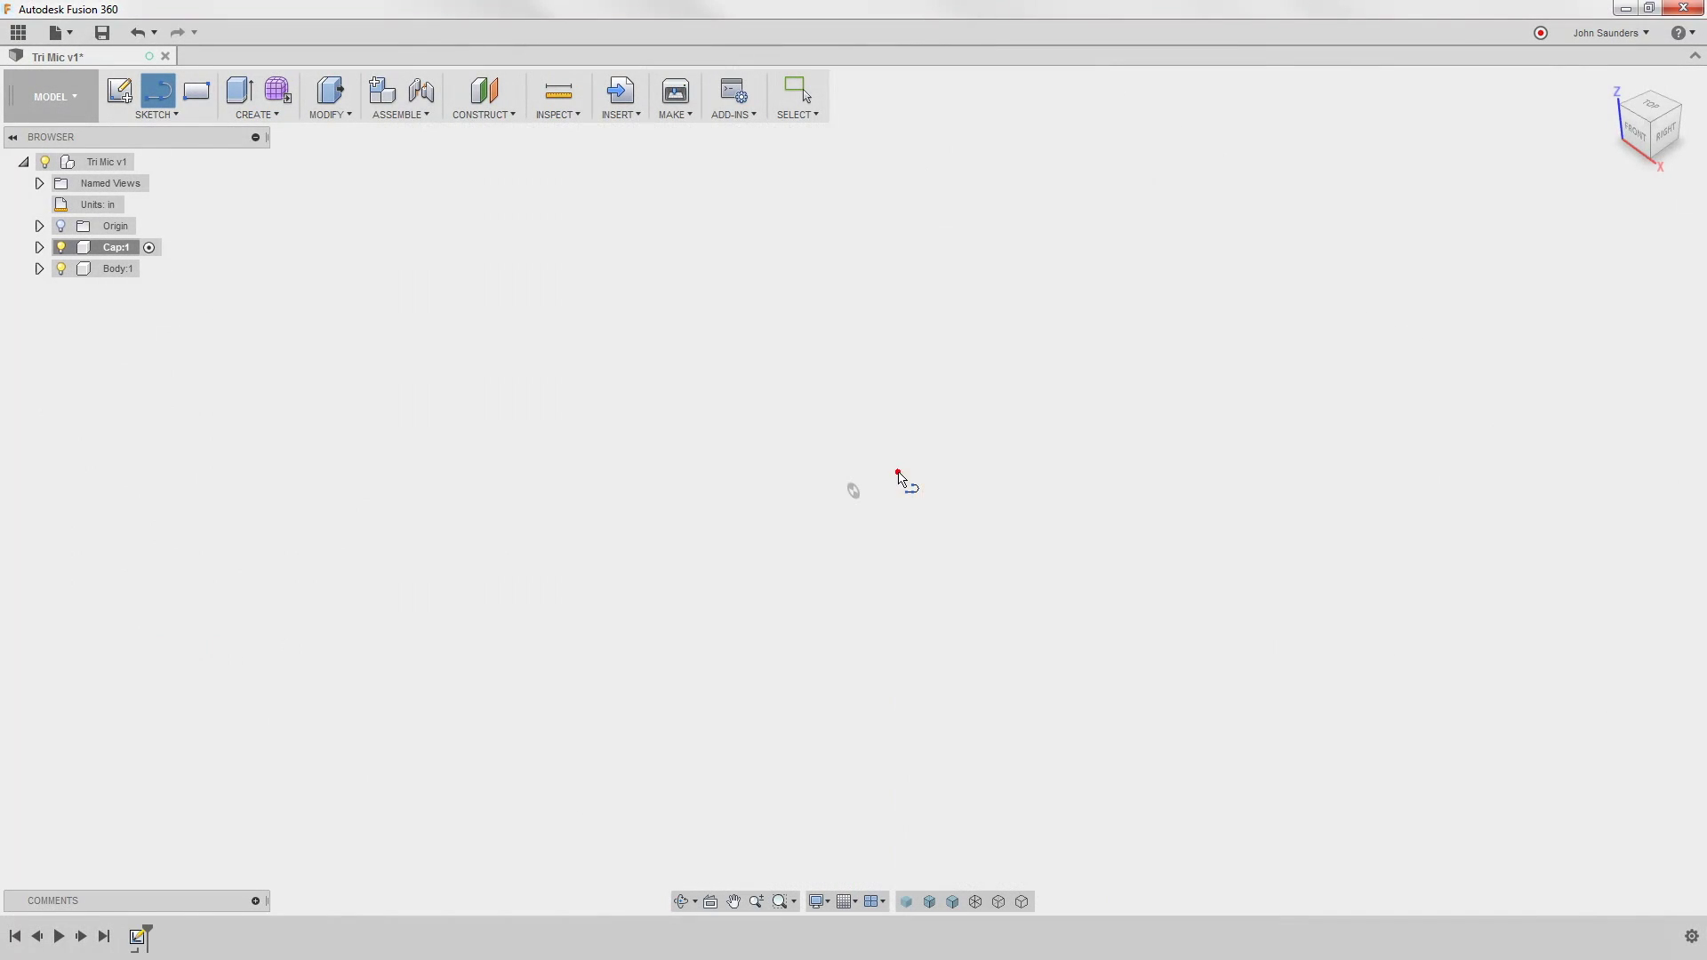
{"action": "left_click", "coordinate": [1635, 134]}
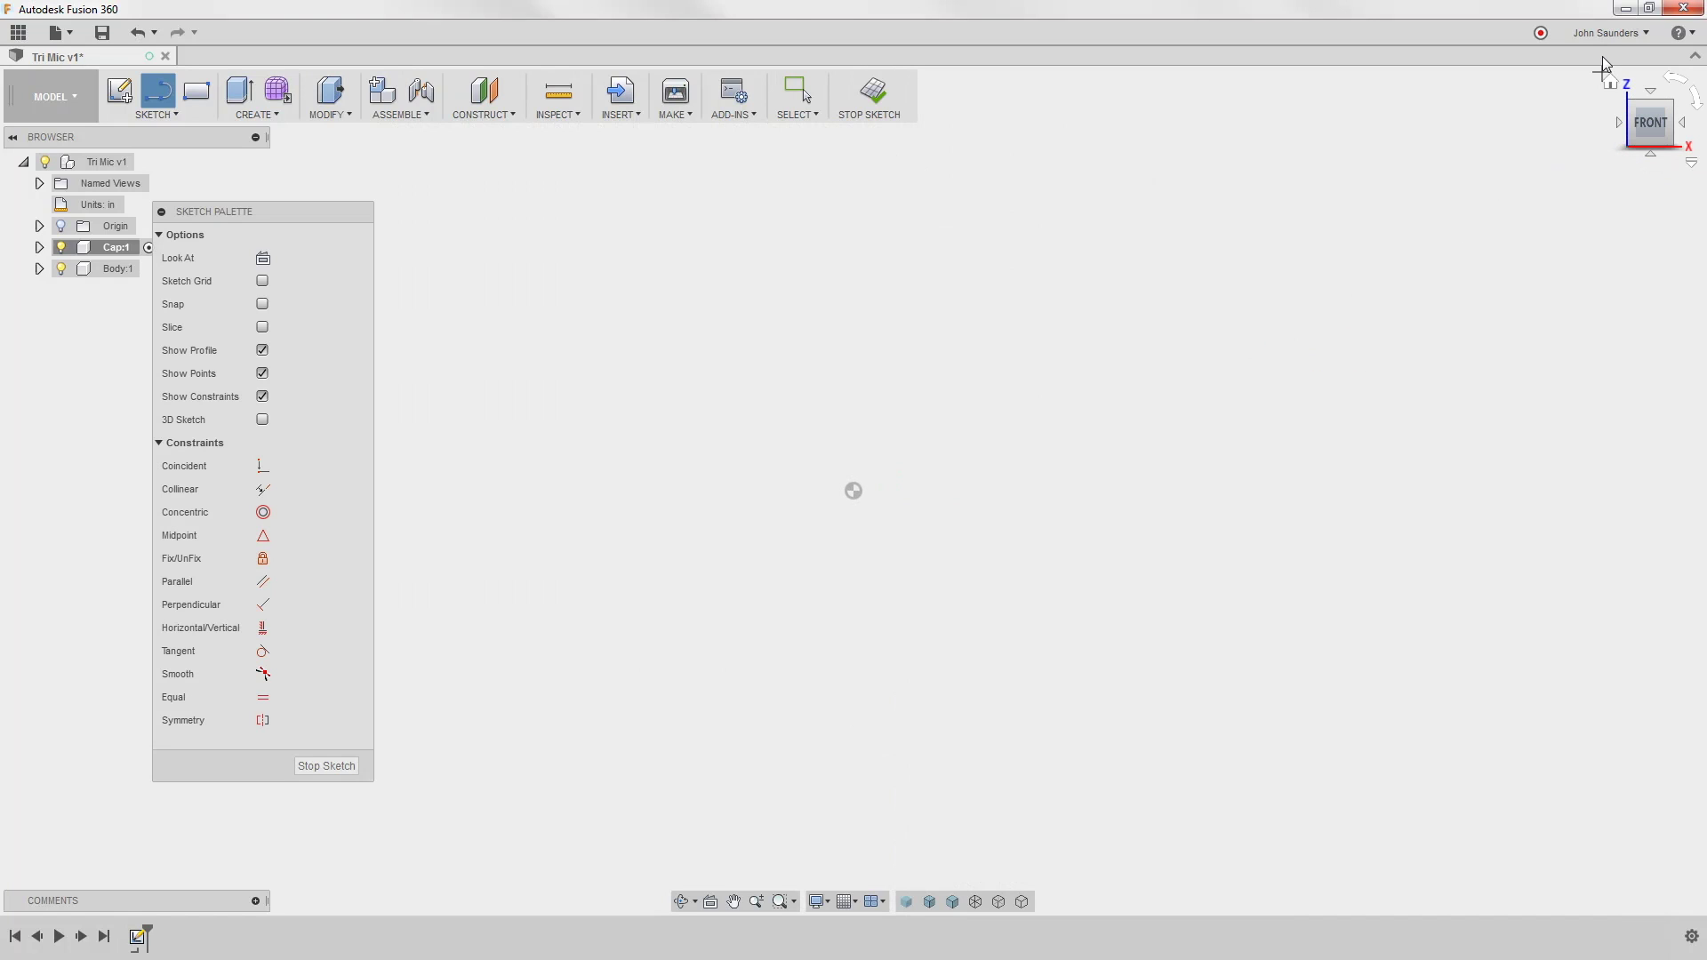
- Check the general Design preferences, including the auto look at sketch option, and close them without saving
{"action": "left_click", "coordinate": [1604, 32]}
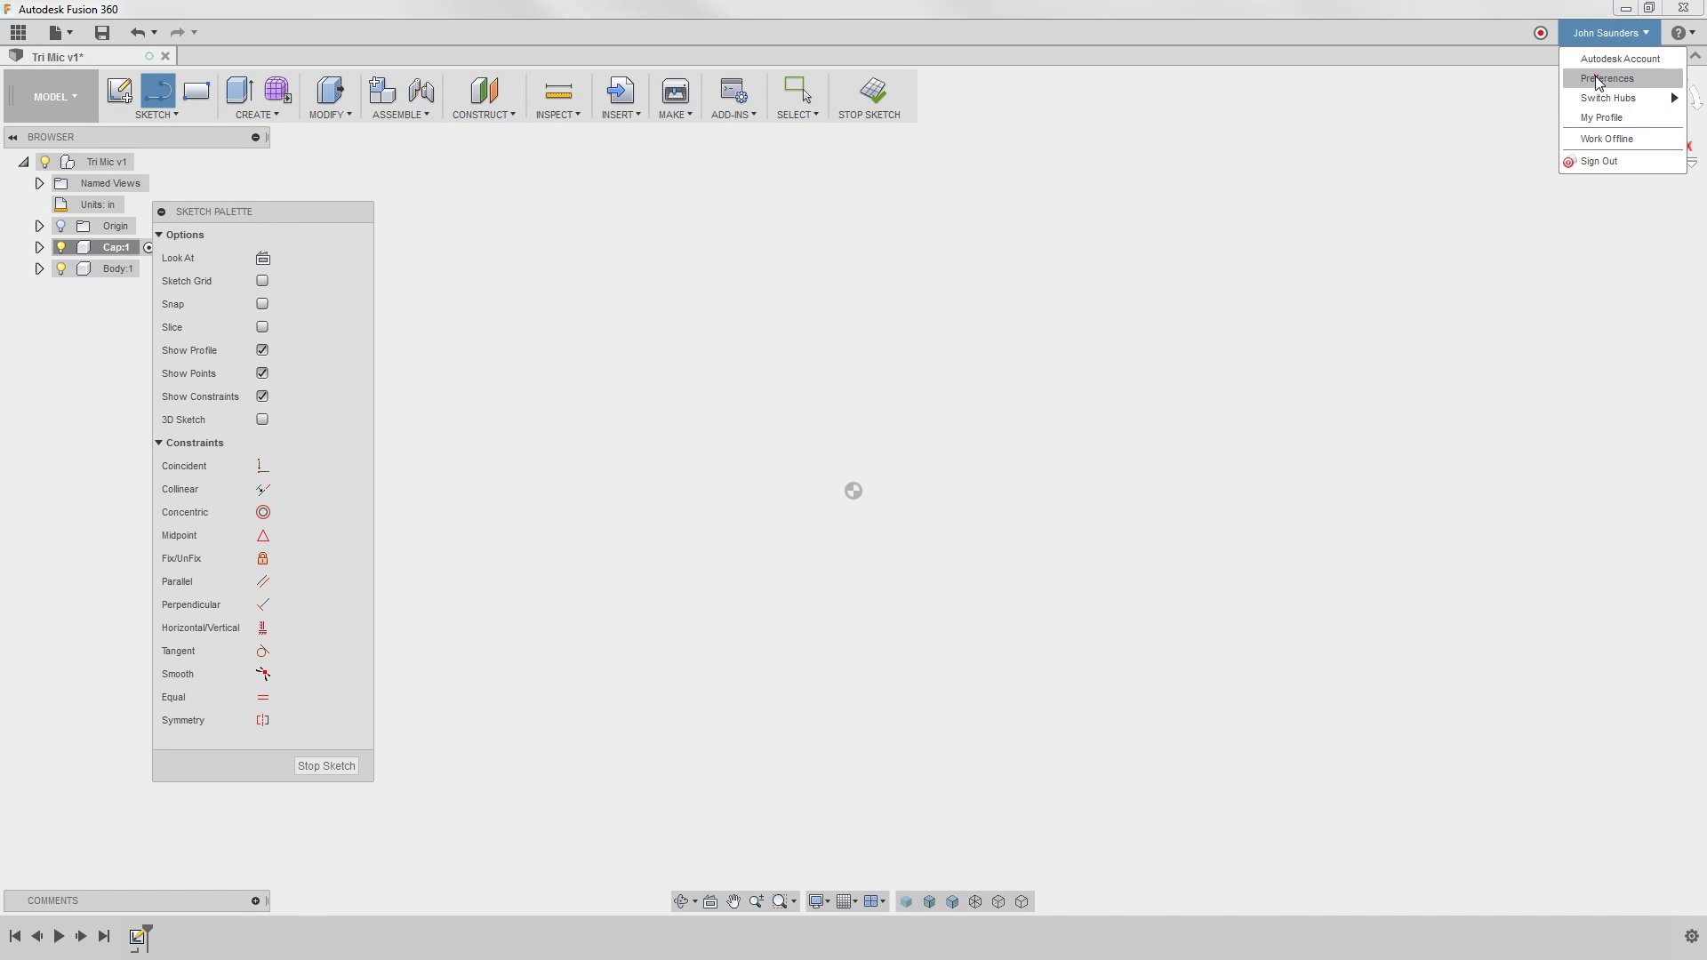
{"action": "left_click", "coordinate": [1585, 36]}
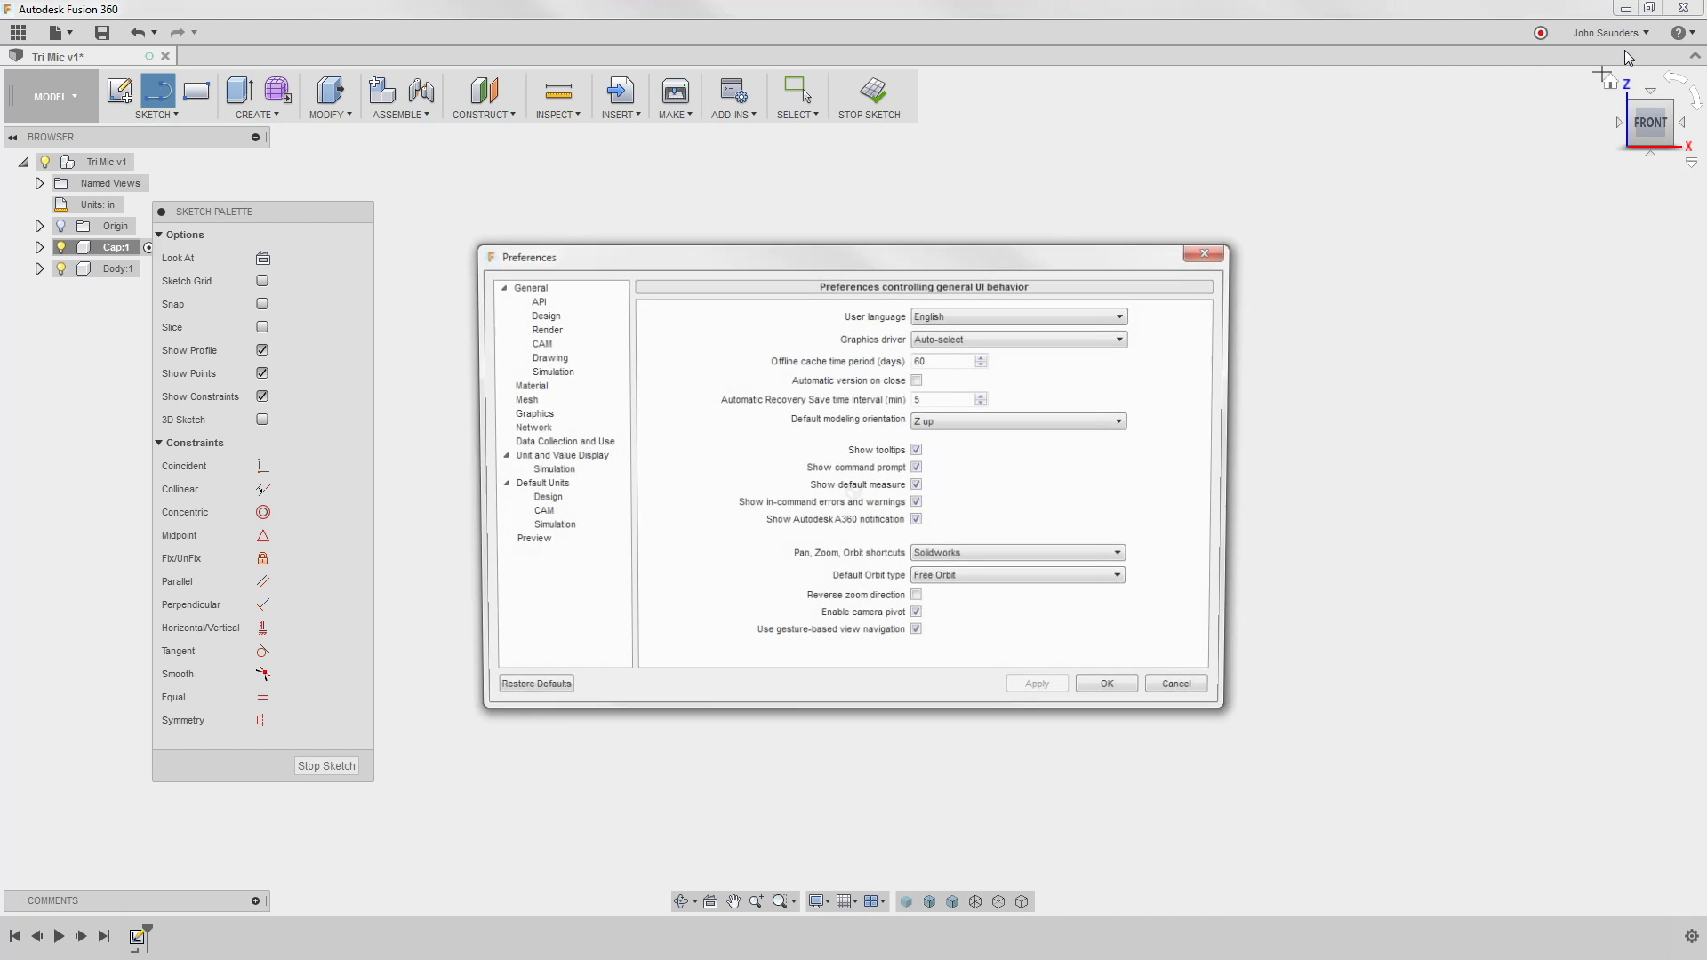
{"action": "left_click", "coordinate": [536, 314]}
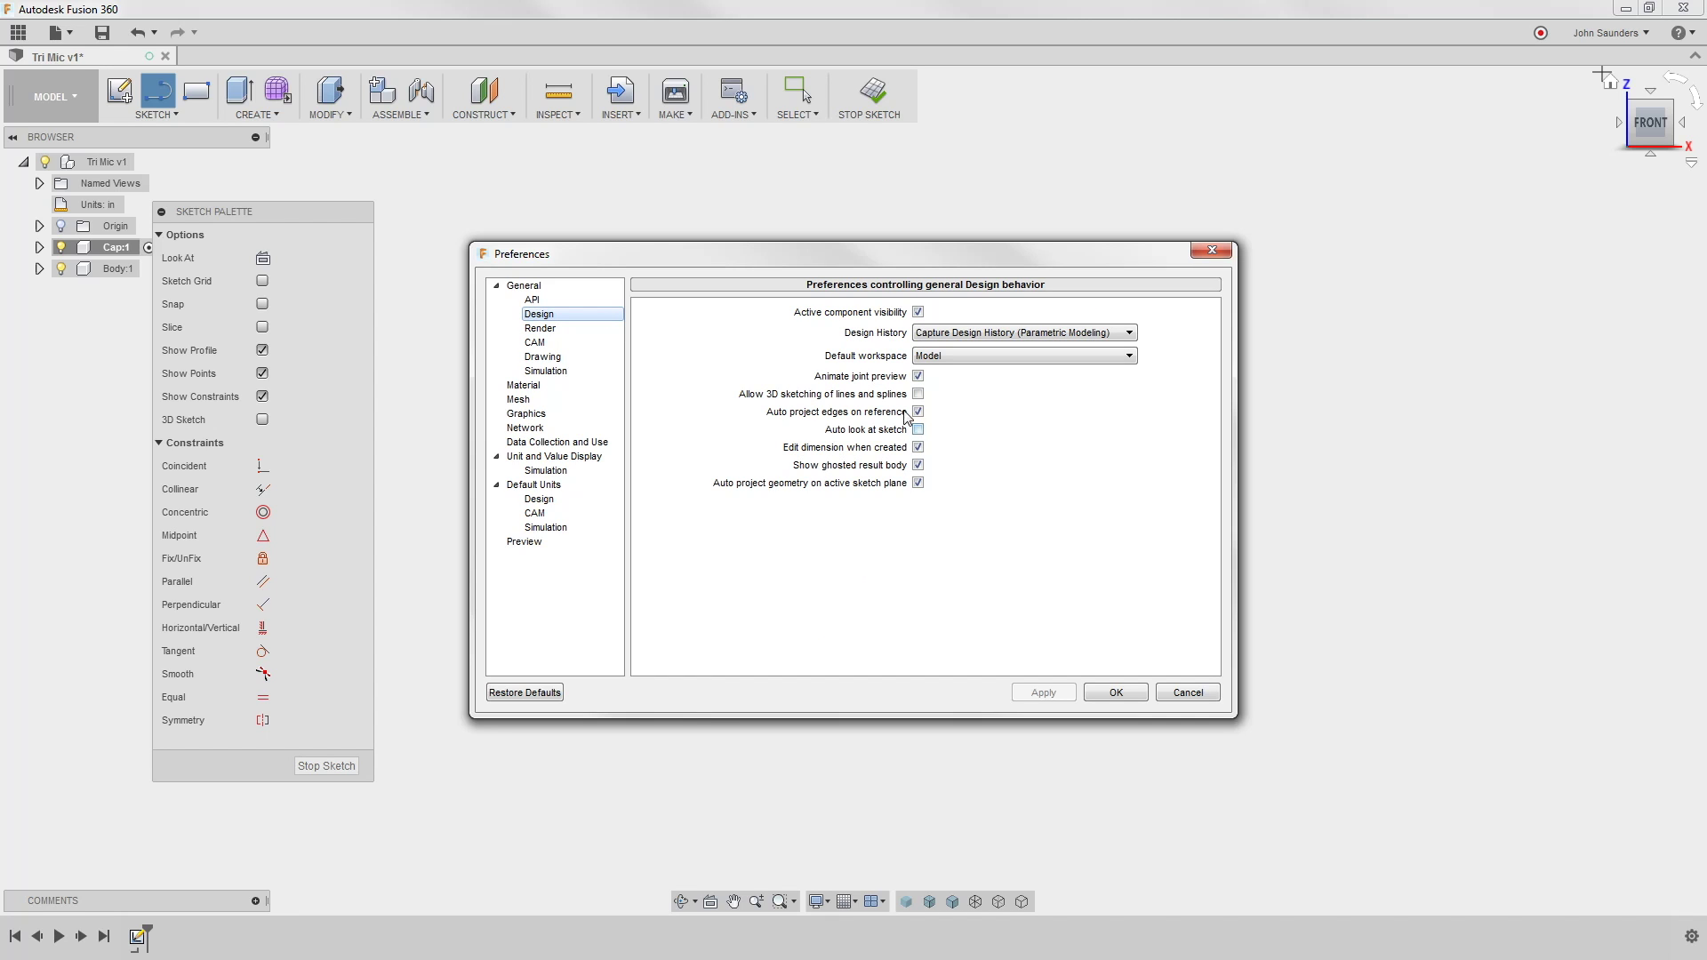
{"action": "left_click", "coordinate": [1190, 689]}
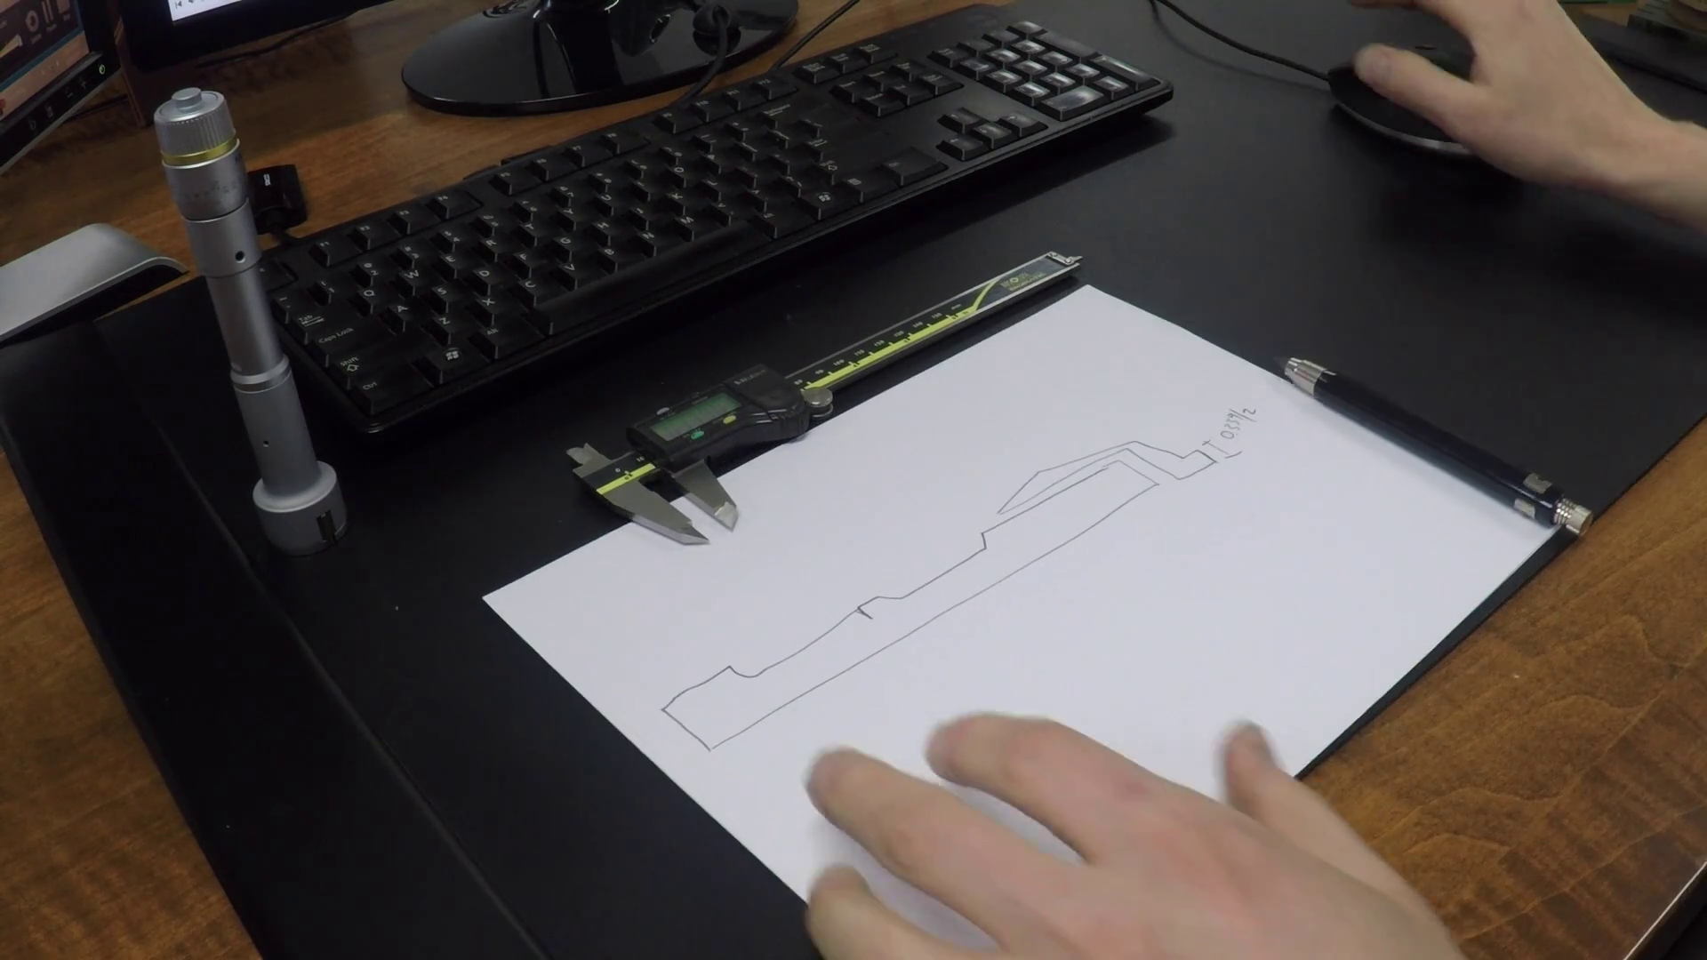
- Sketch a vertical line upward from the origin and dimension its length to .339/2
{"action": "key", "text": "Escape"}
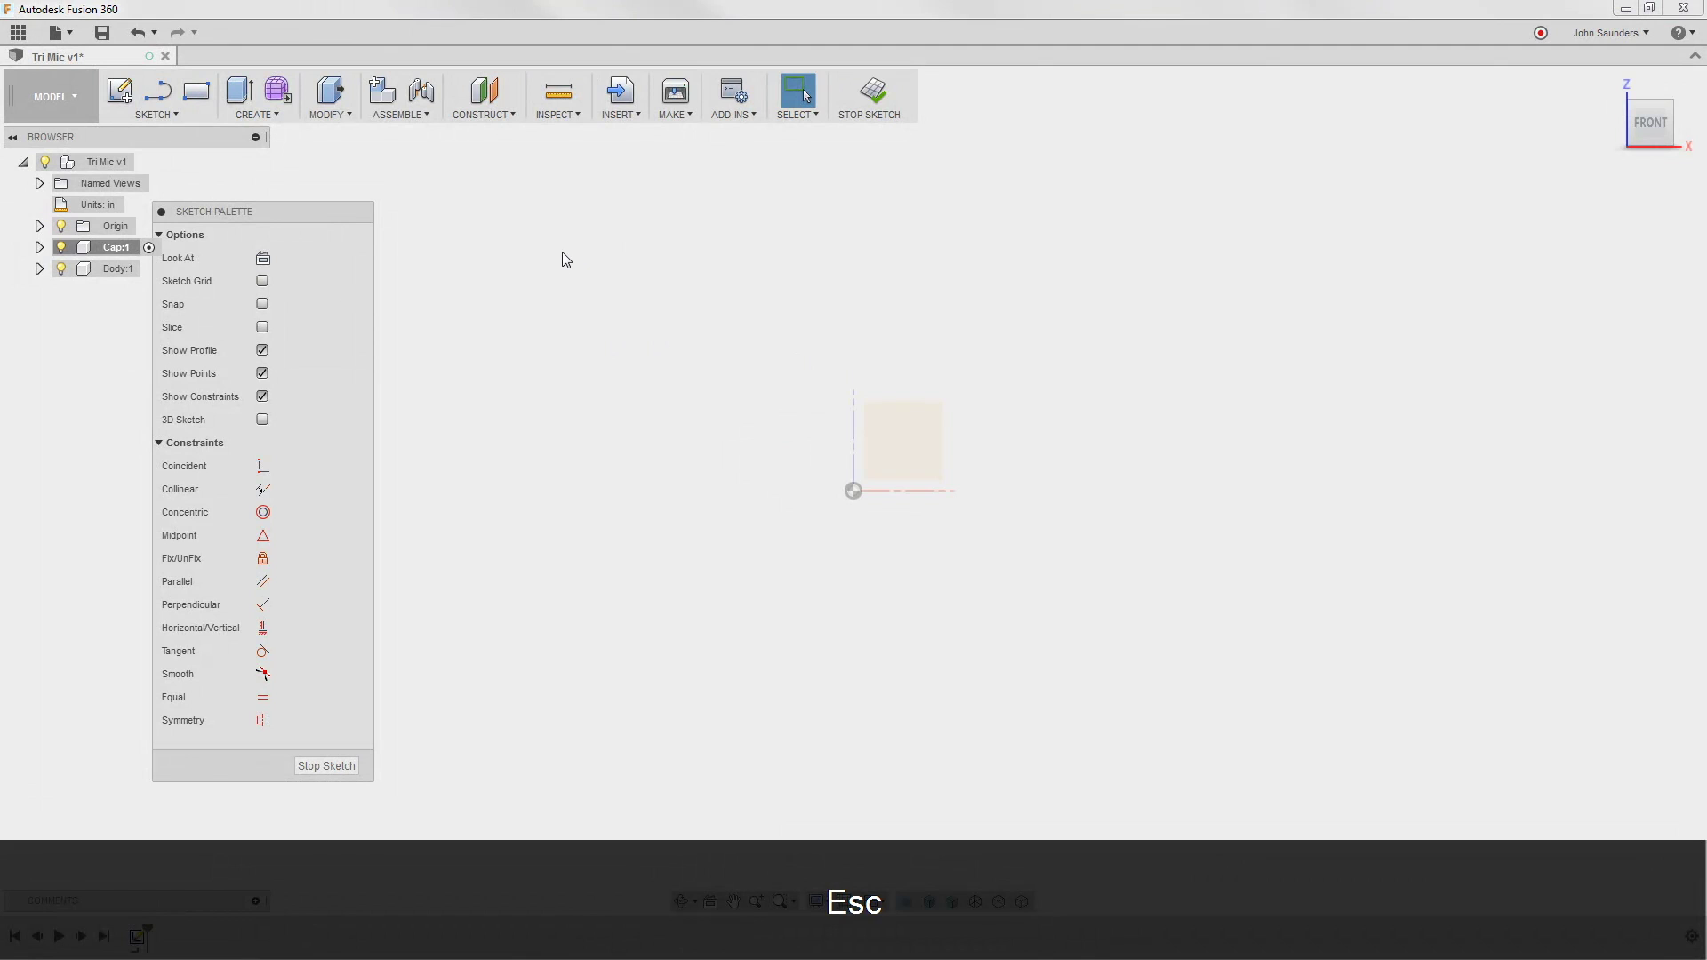
{"action": "key", "text": "l"}
{"action": "left_click", "coordinate": [853, 491]}
{"action": "left_click", "coordinate": [854, 388]}
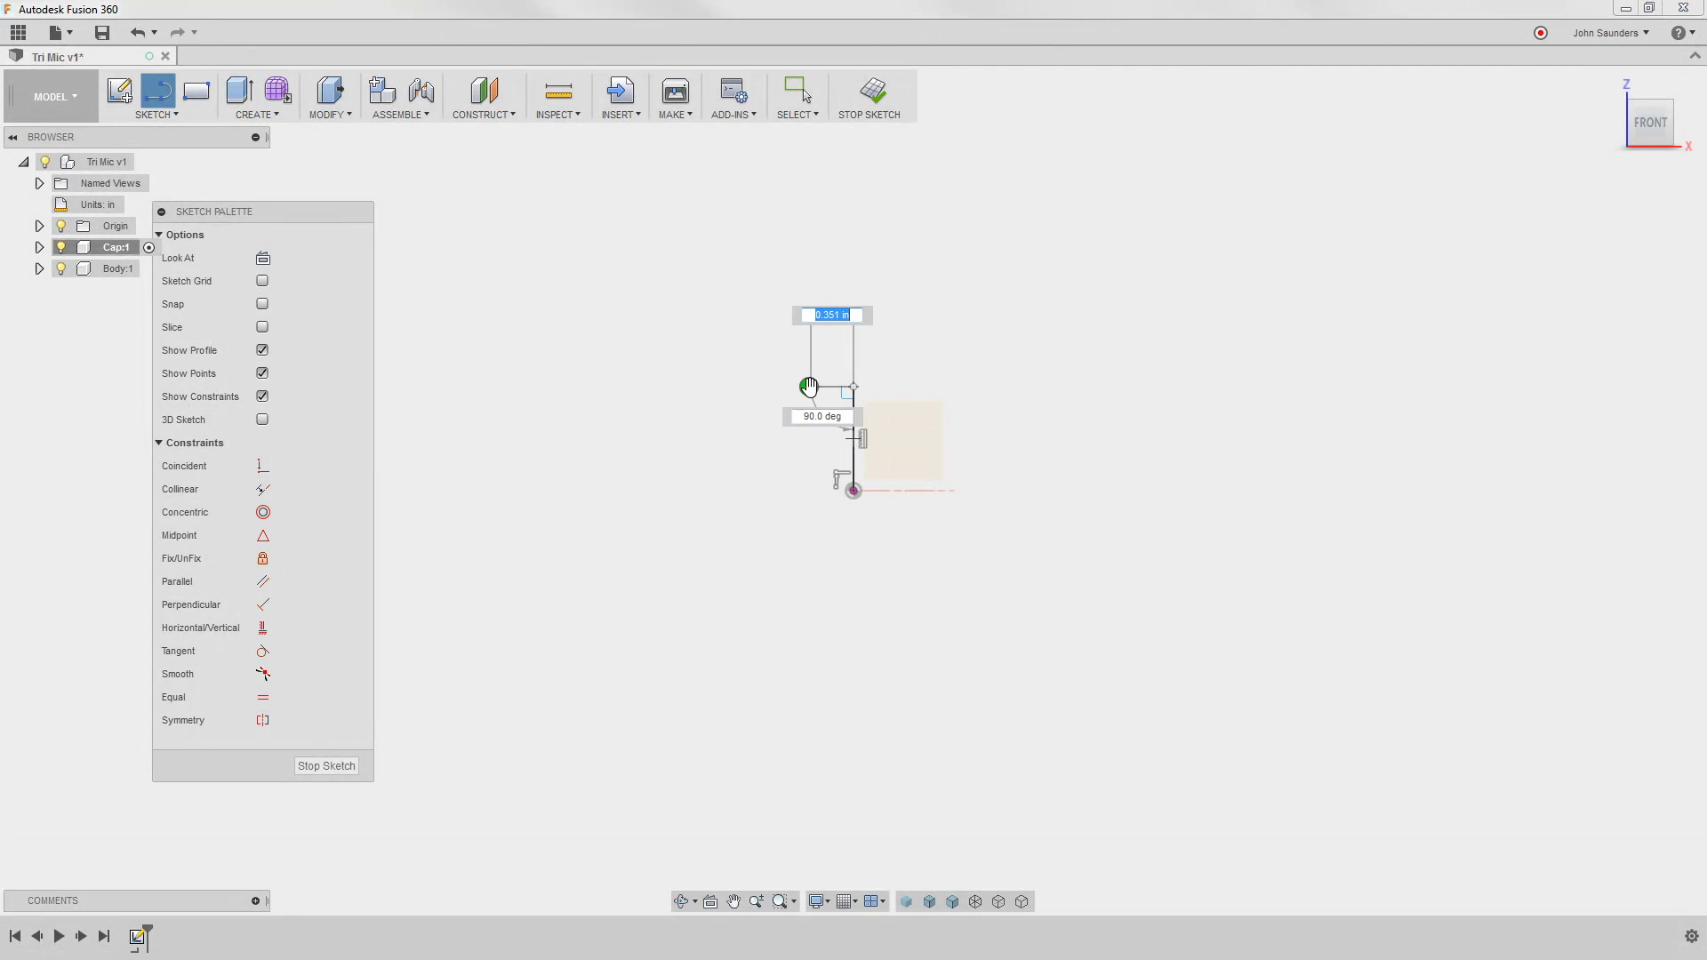
{"action": "key", "text": "Escape"}
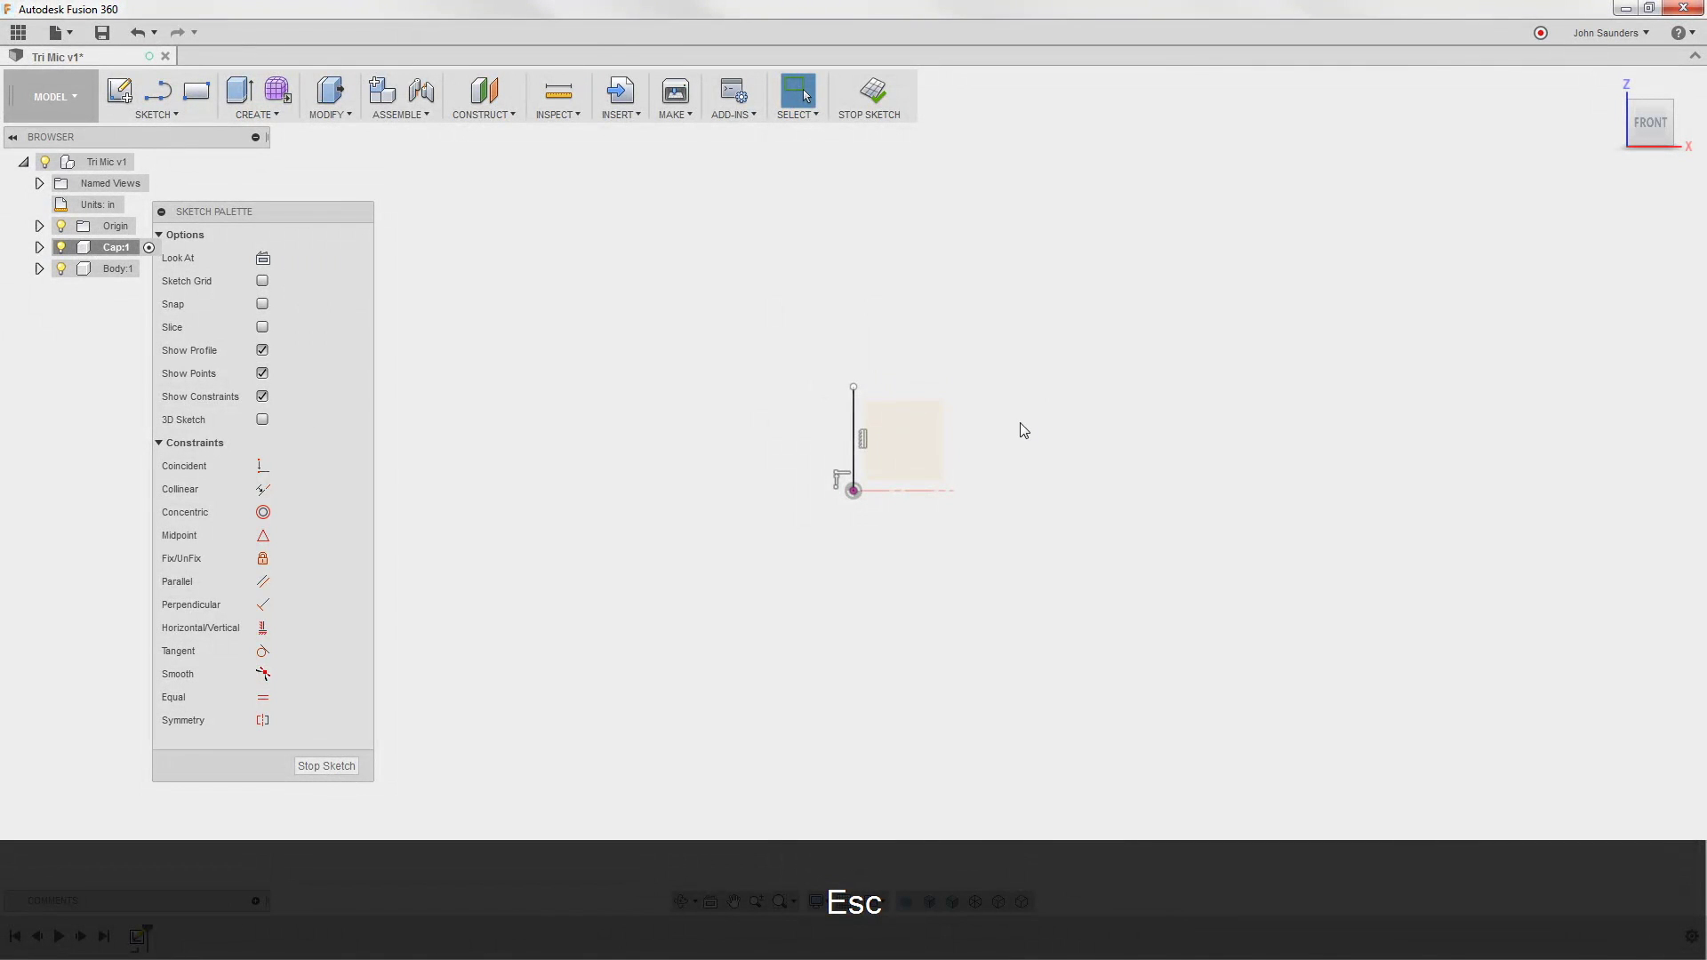
{"action": "key", "text": "d"}
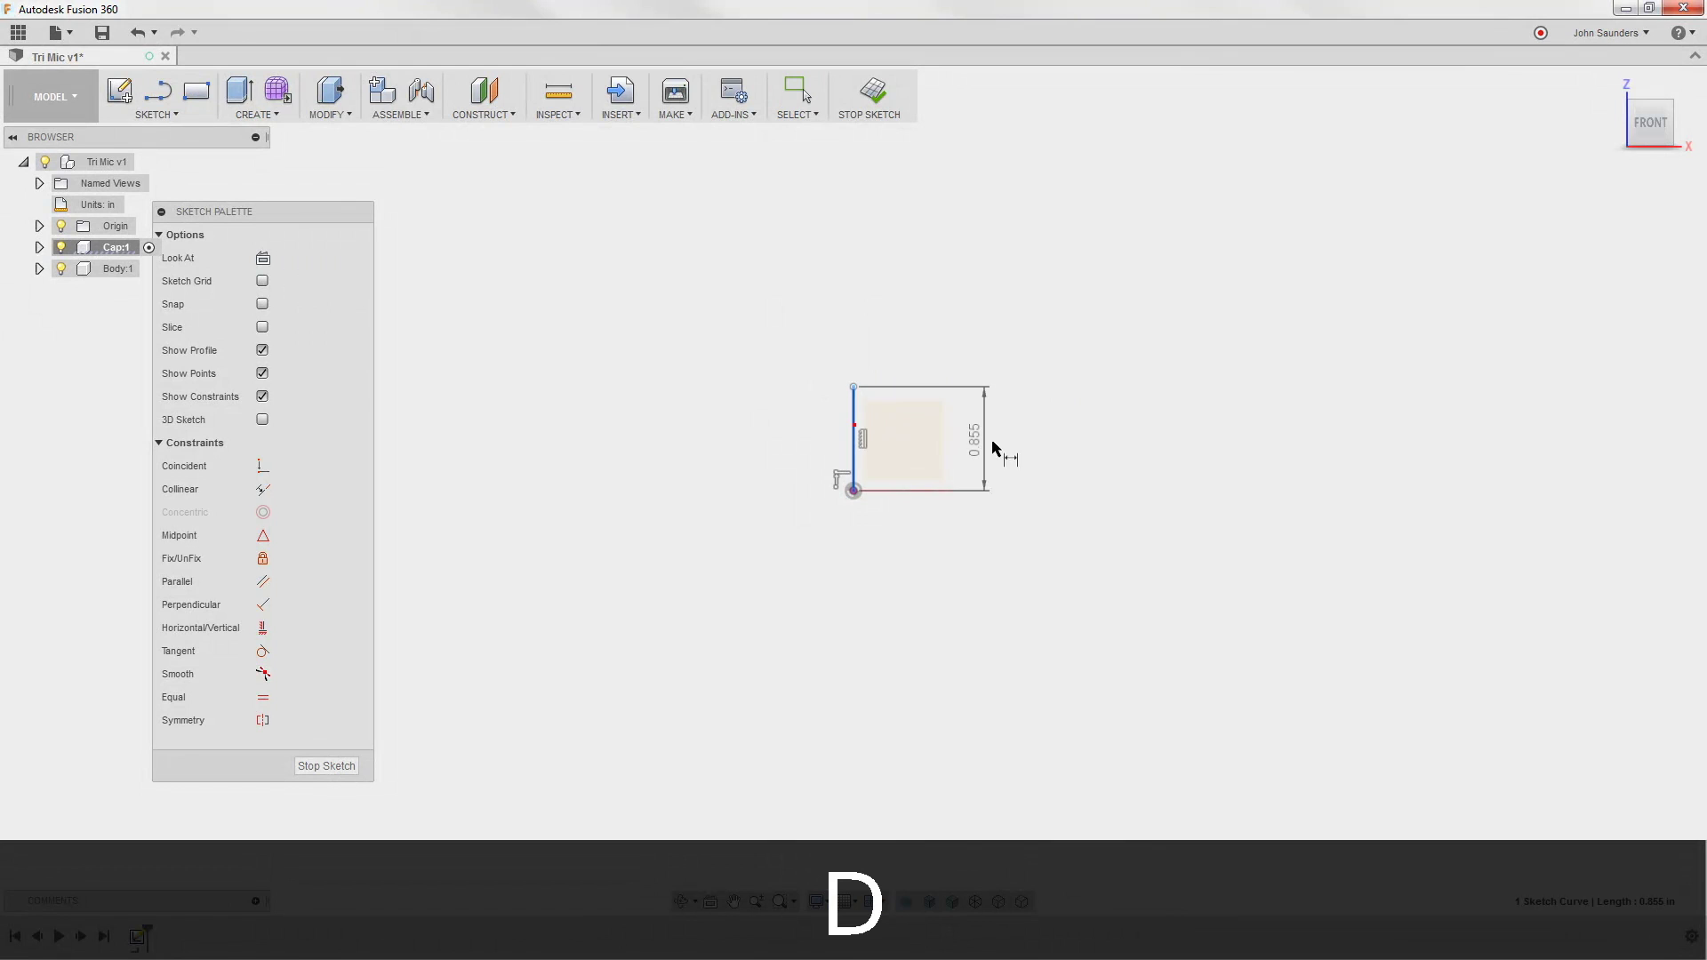
{"action": "left_click", "coordinate": [1000, 443]}
{"action": "key", "text": "Delete"}
{"action": "type", "text": ".339/2"}
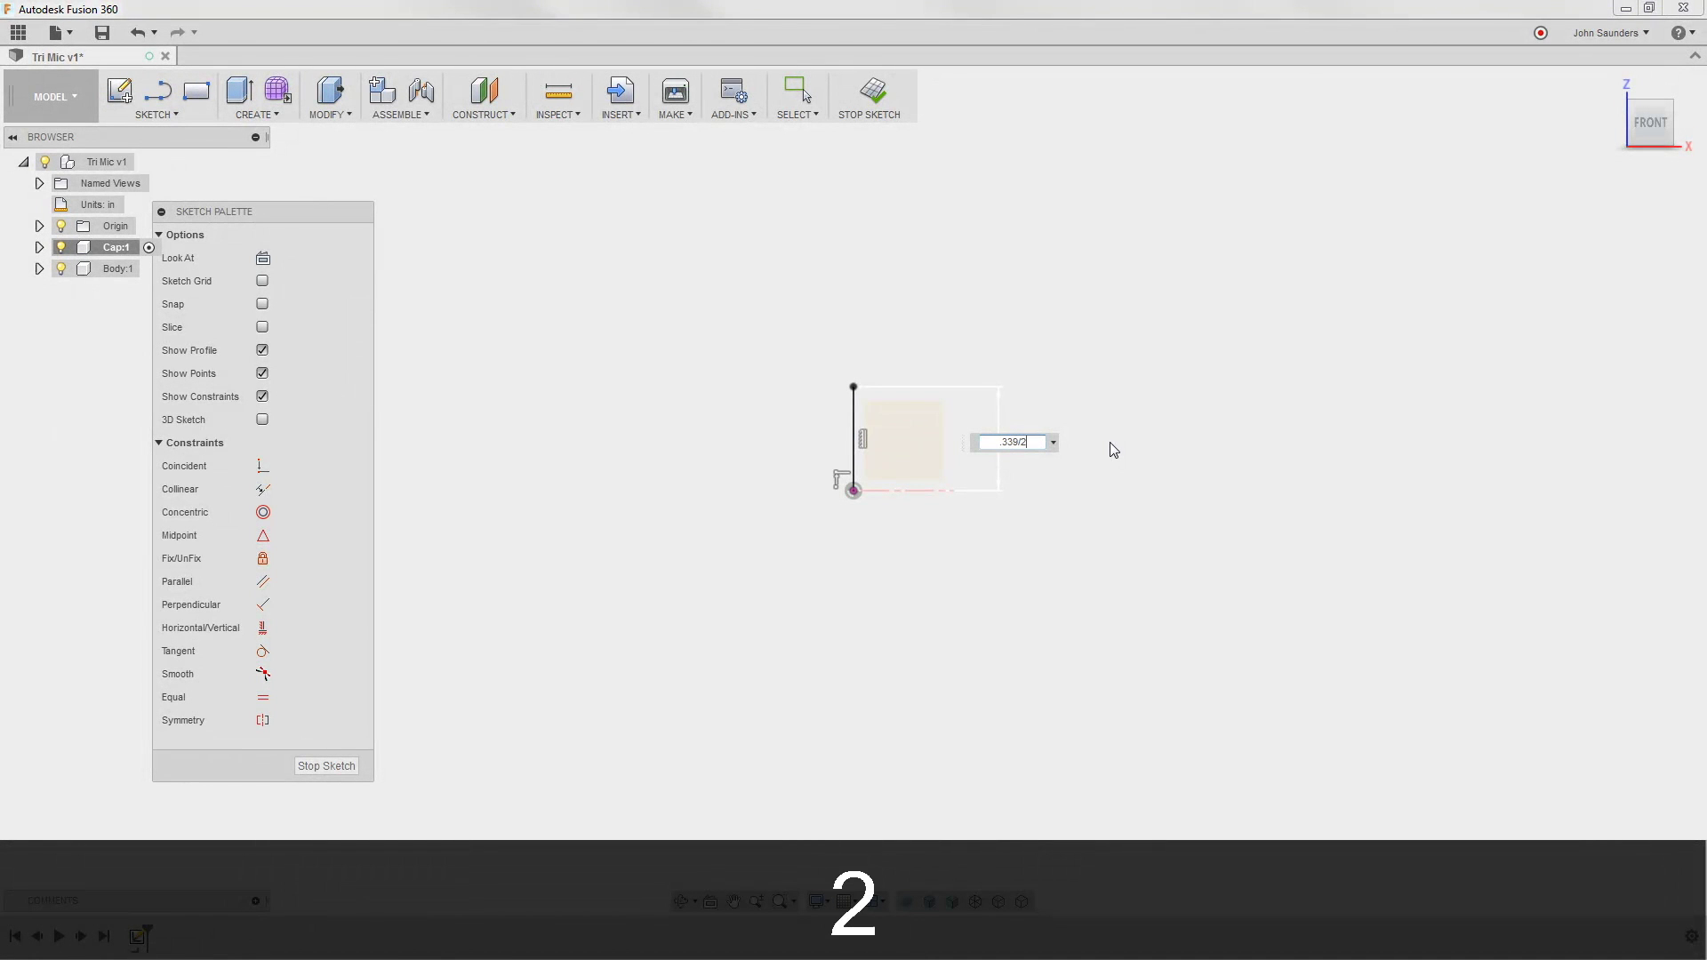
{"action": "key", "text": "Return"}
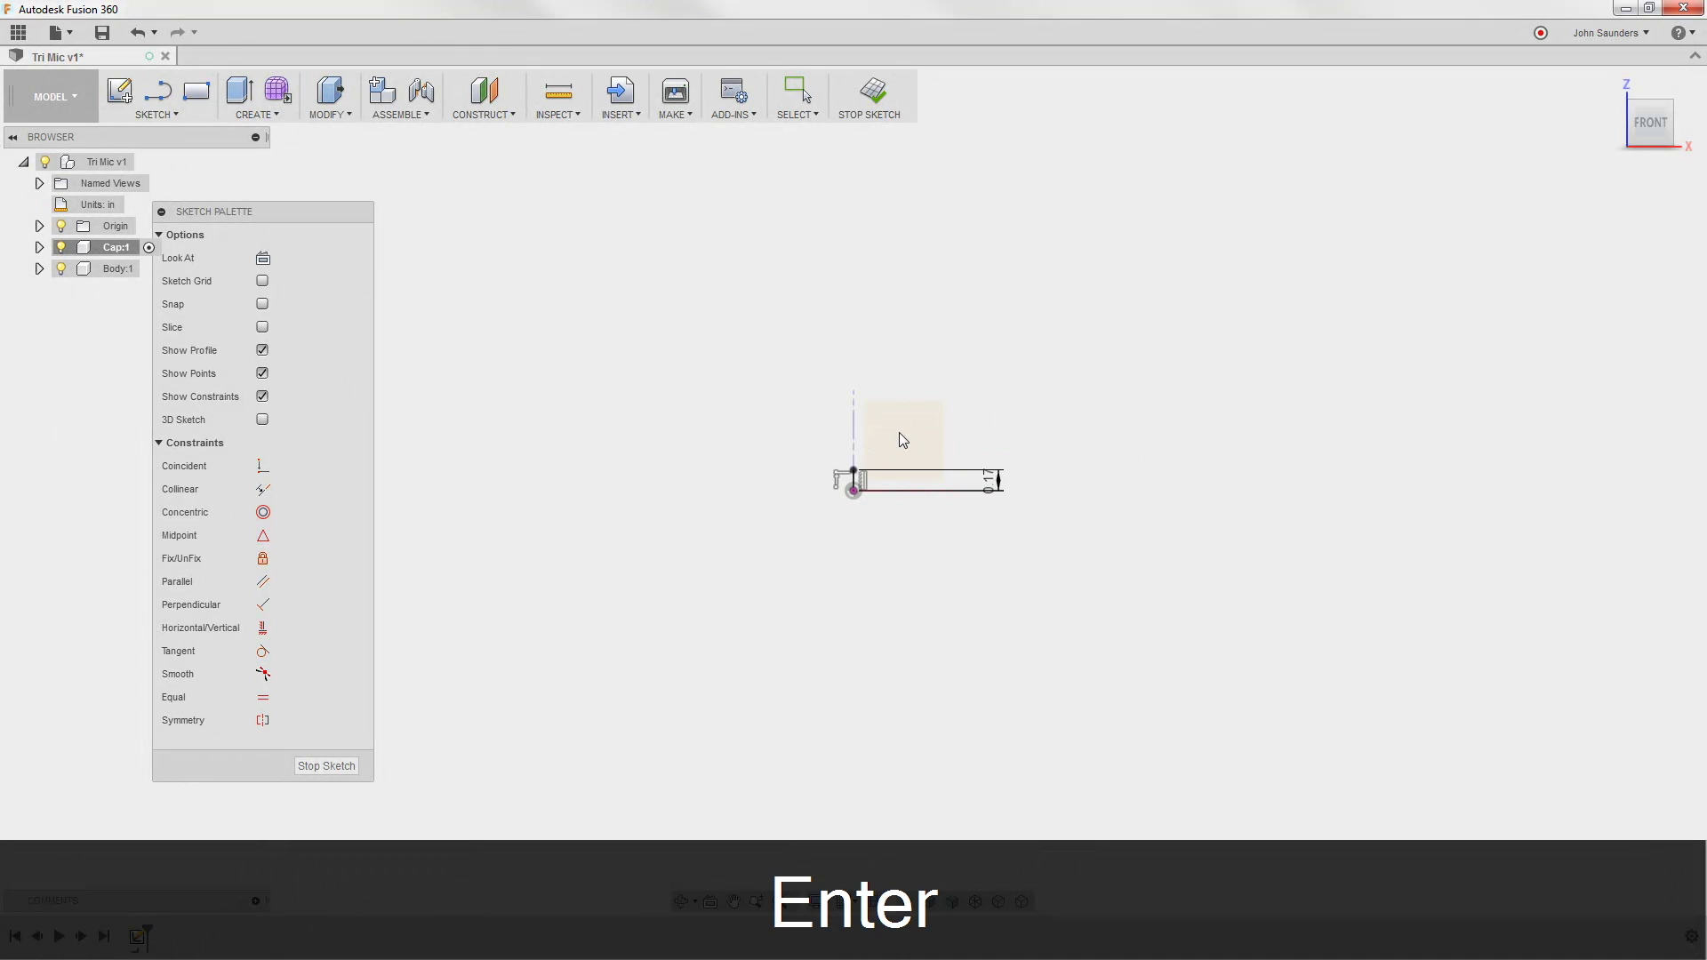
- Sketch the cap's outer contour from the vertical line's upper end: short horizontal line, steep rise, long gentle slope up, and slope down to a tip
{"action": "scroll", "coordinate": [867, 528], "scroll_direction": "up", "scroll_amount": 3}
{"action": "scroll", "coordinate": [897, 499], "scroll_direction": "up", "scroll_amount": 2}
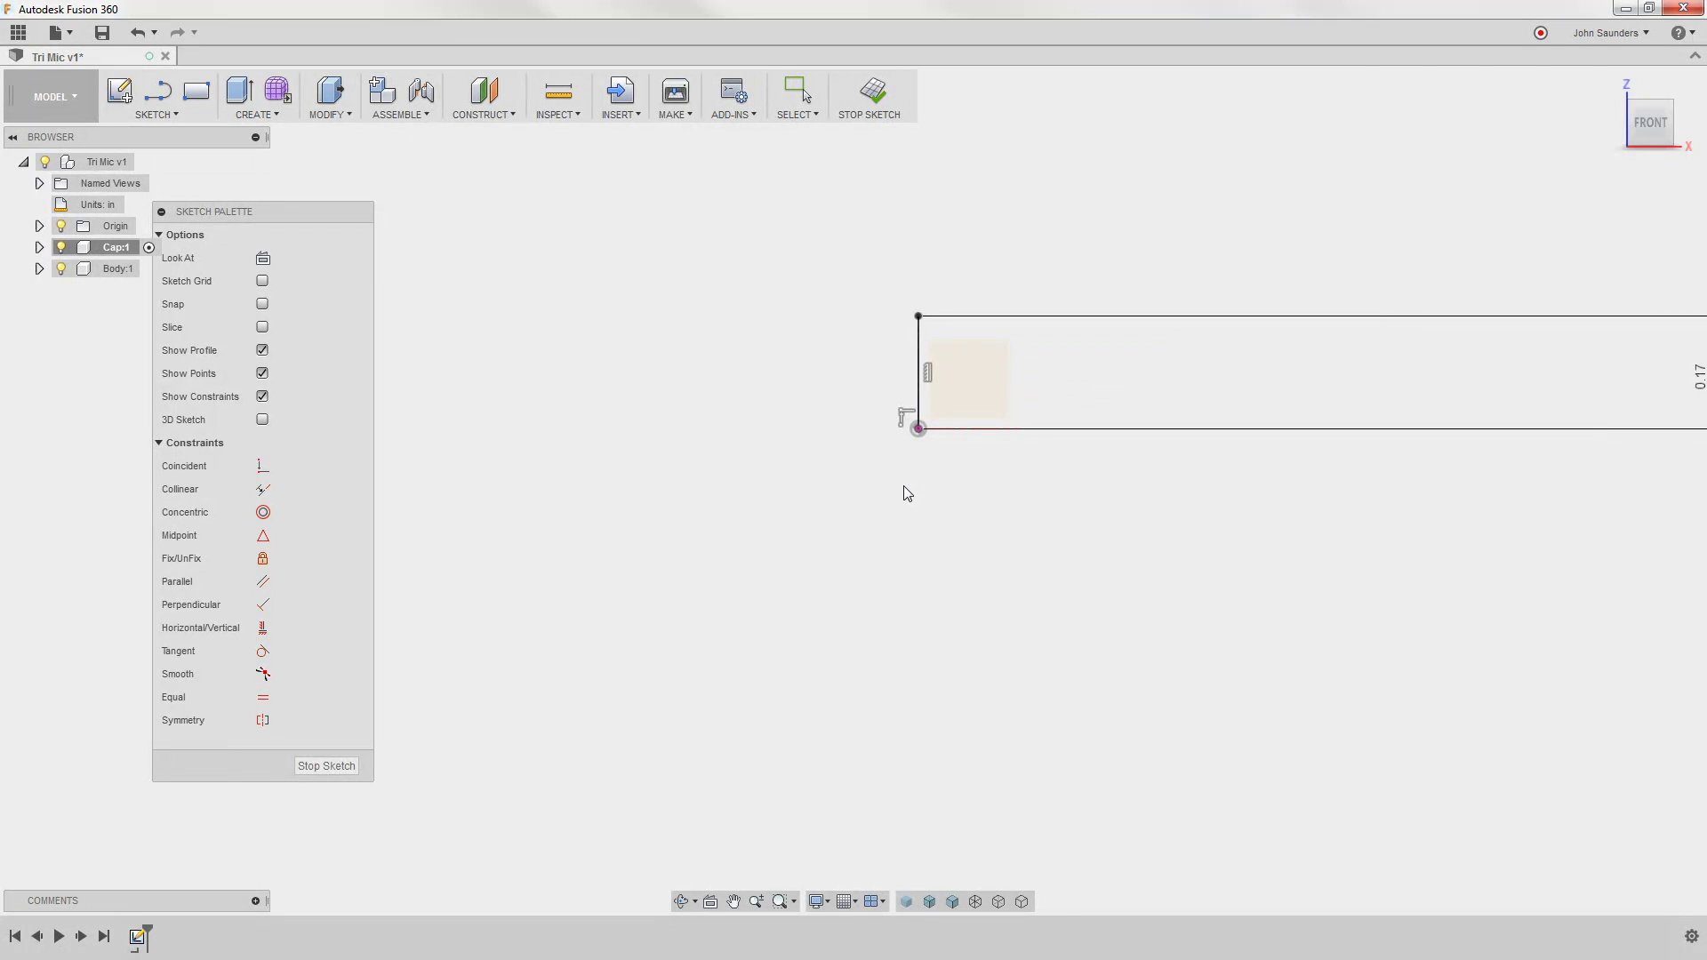
{"action": "scroll", "coordinate": [903, 486], "scroll_direction": "down", "scroll_amount": 2}
{"action": "middle_click_drag", "start_coordinate": [750, 378], "coordinate": [916, 440]}
{"action": "key", "text": "d"}
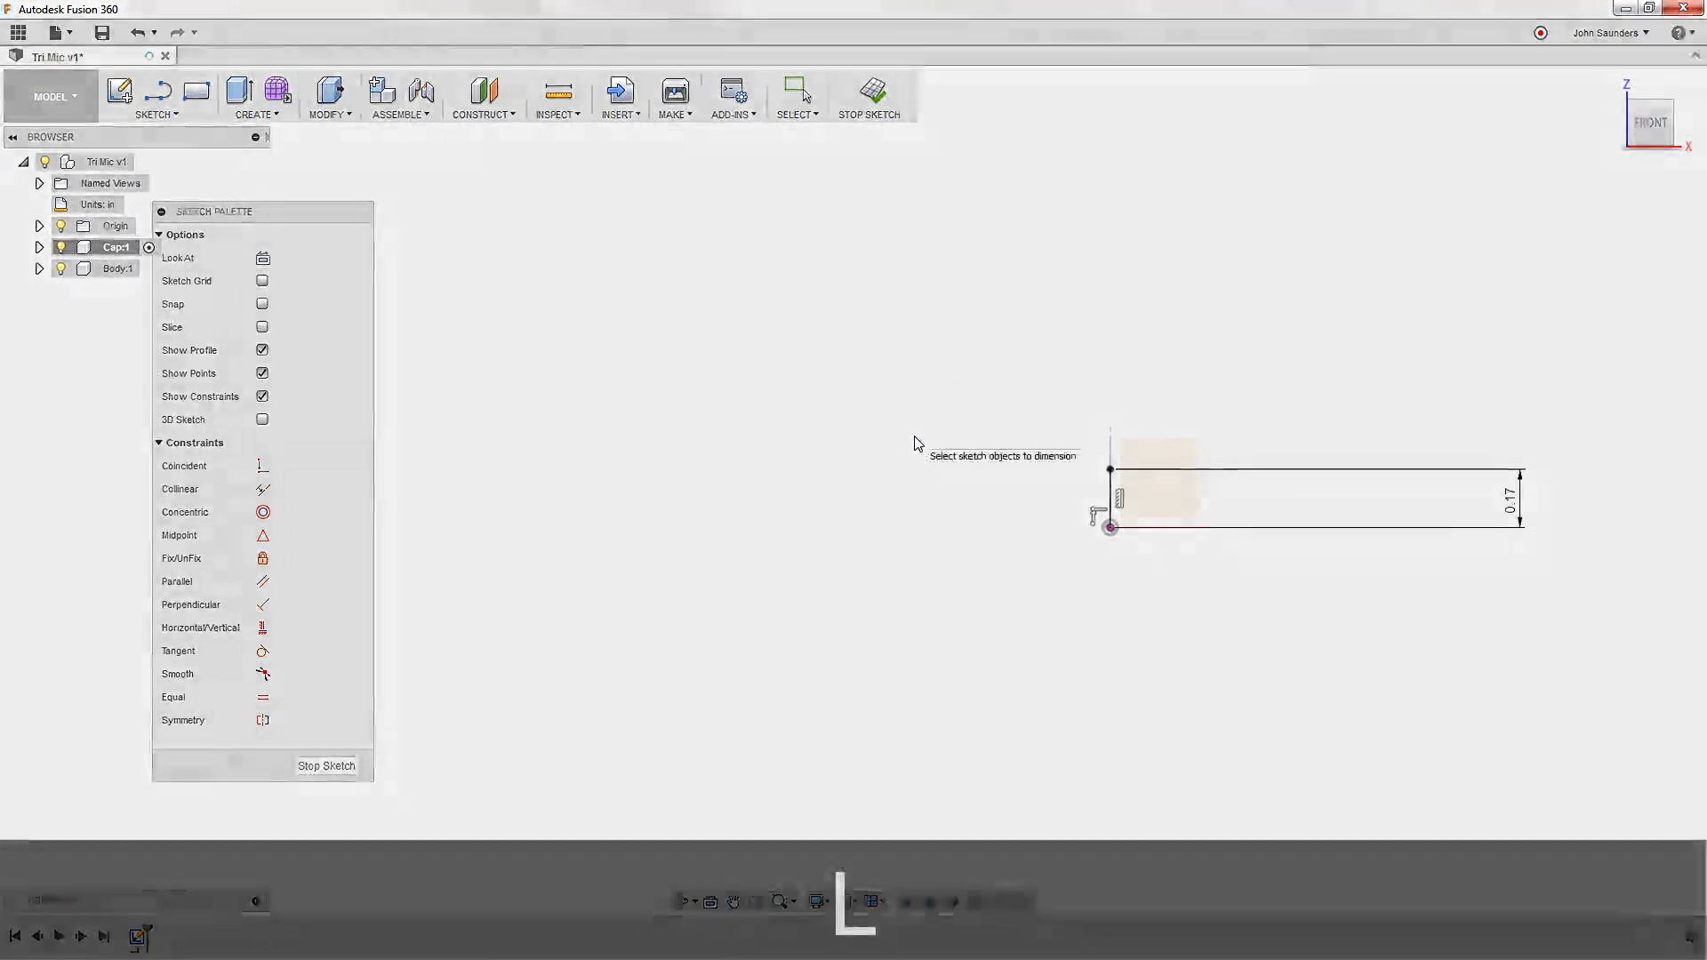
{"action": "key", "text": "l"}
{"action": "left_click", "coordinate": [1111, 469]}
{"action": "left_click", "coordinate": [1064, 469]}
{"action": "left_click", "coordinate": [1024, 359]}
{"action": "left_click", "coordinate": [768, 309]}
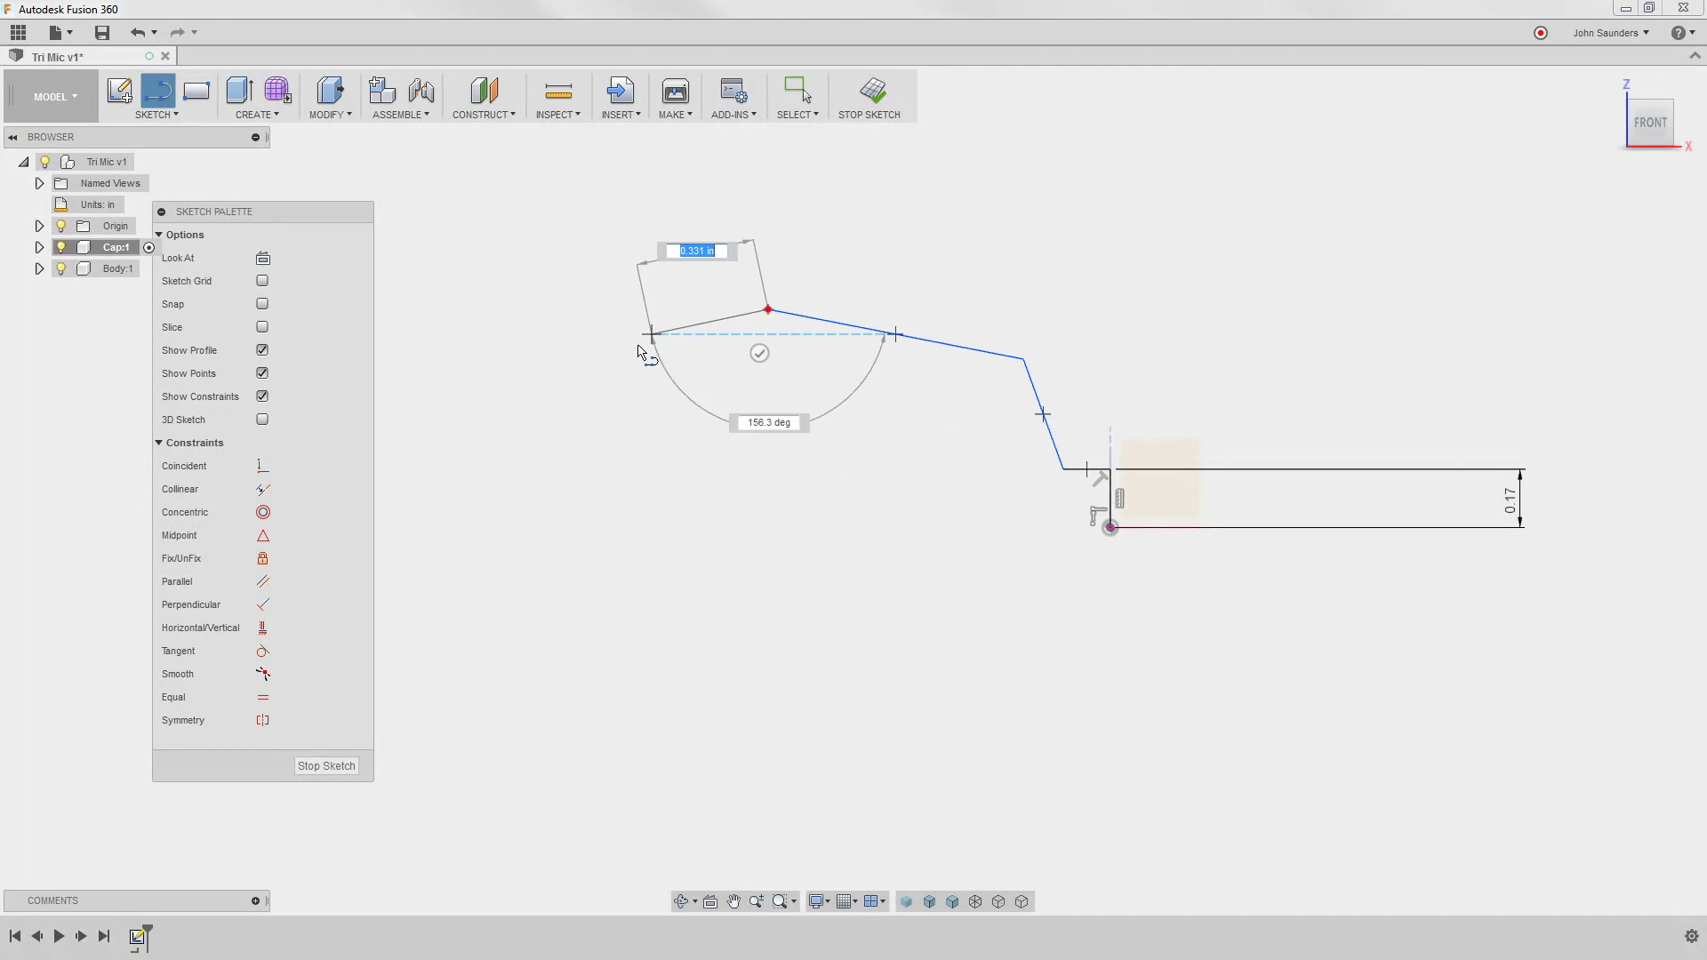
{"action": "left_click", "coordinate": [561, 382]}
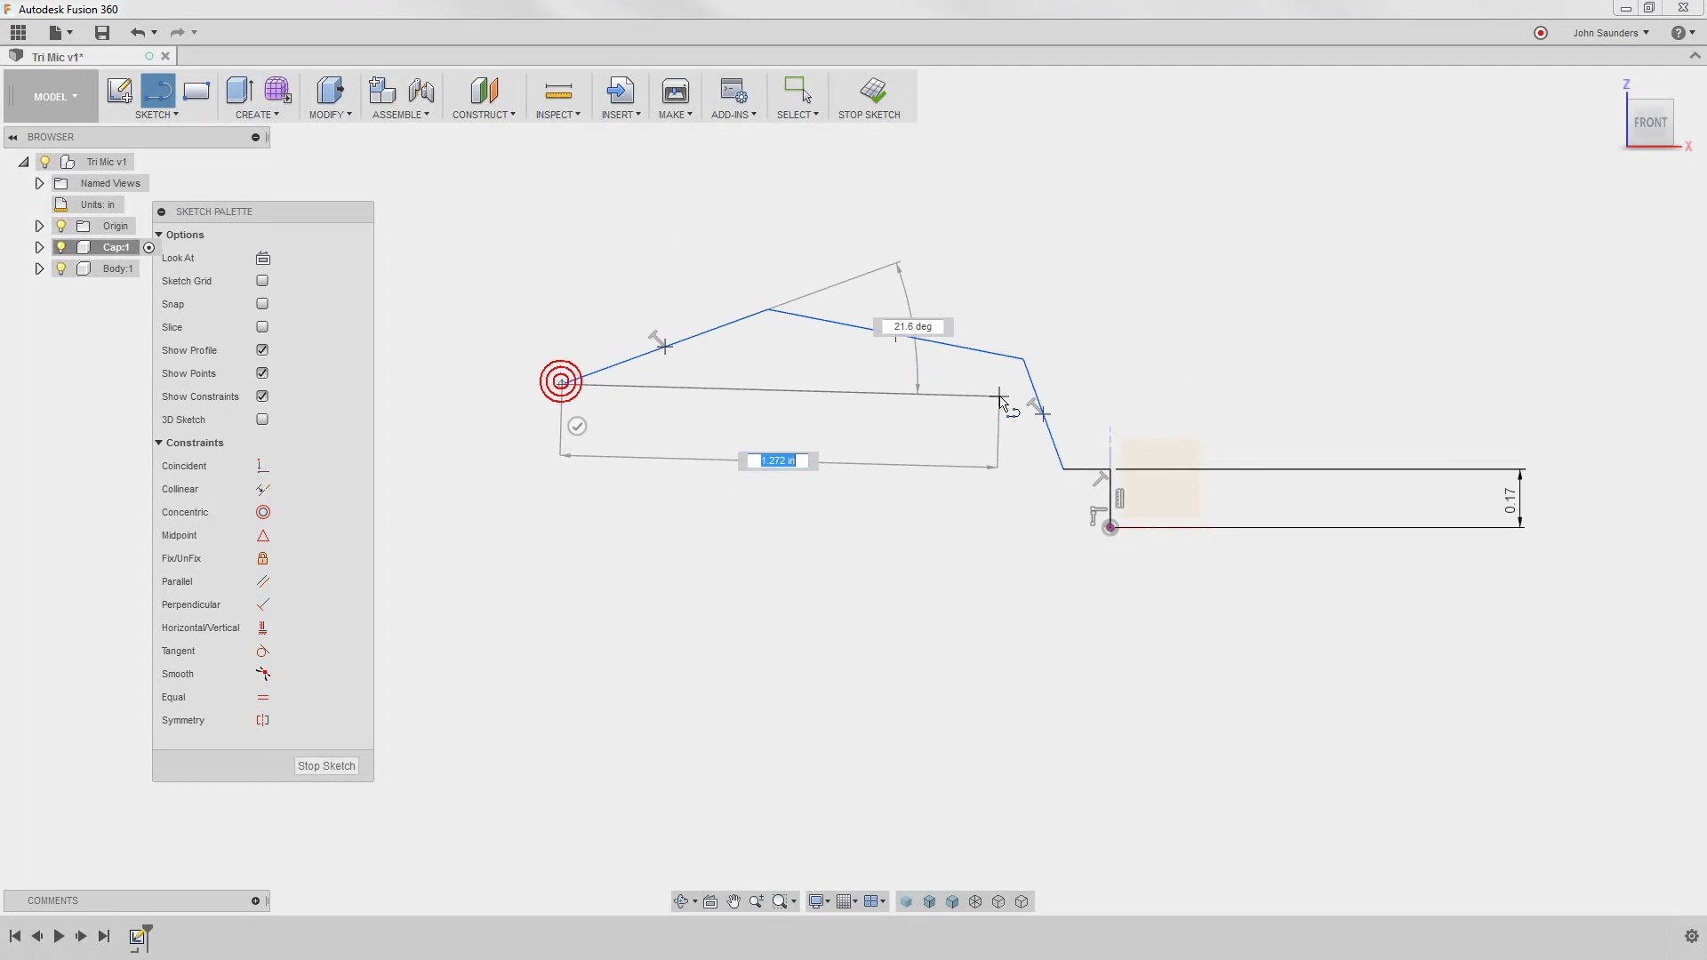
- Close the cap profile with a horizontal inner line, a vertical line about 0.417 in down to origin level, and a line to the origin
{"action": "left_click", "coordinate": [1006, 384]}
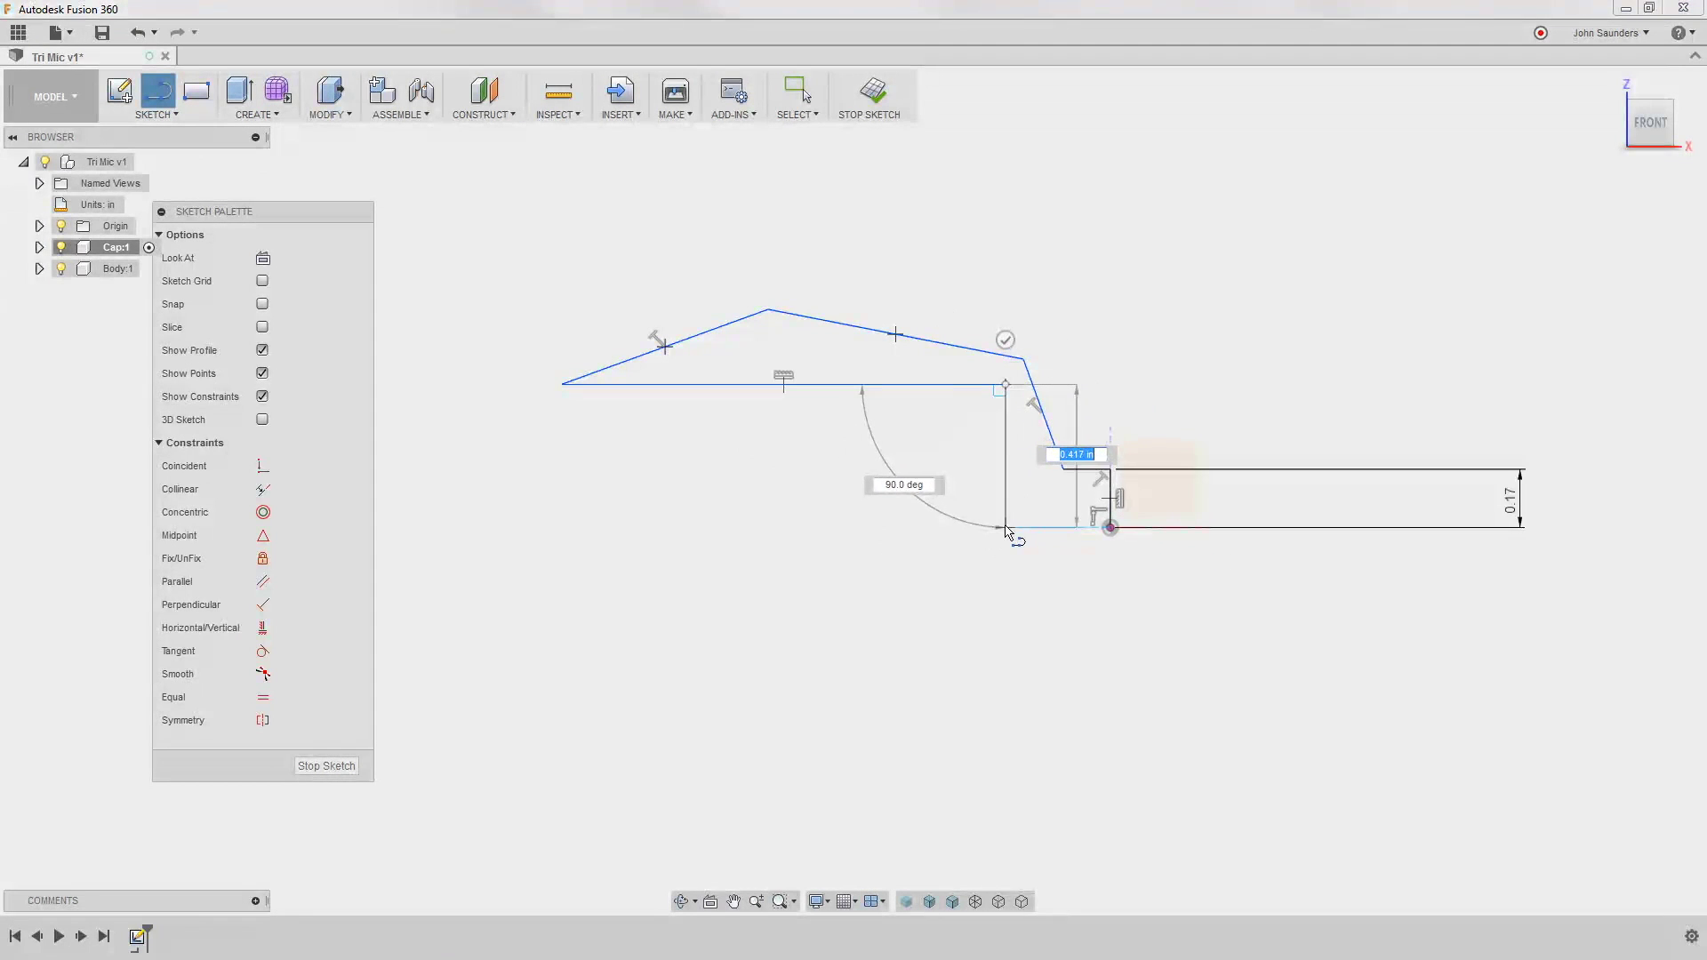
{"action": "left_click", "coordinate": [1005, 527]}
{"action": "left_click", "coordinate": [1110, 527]}
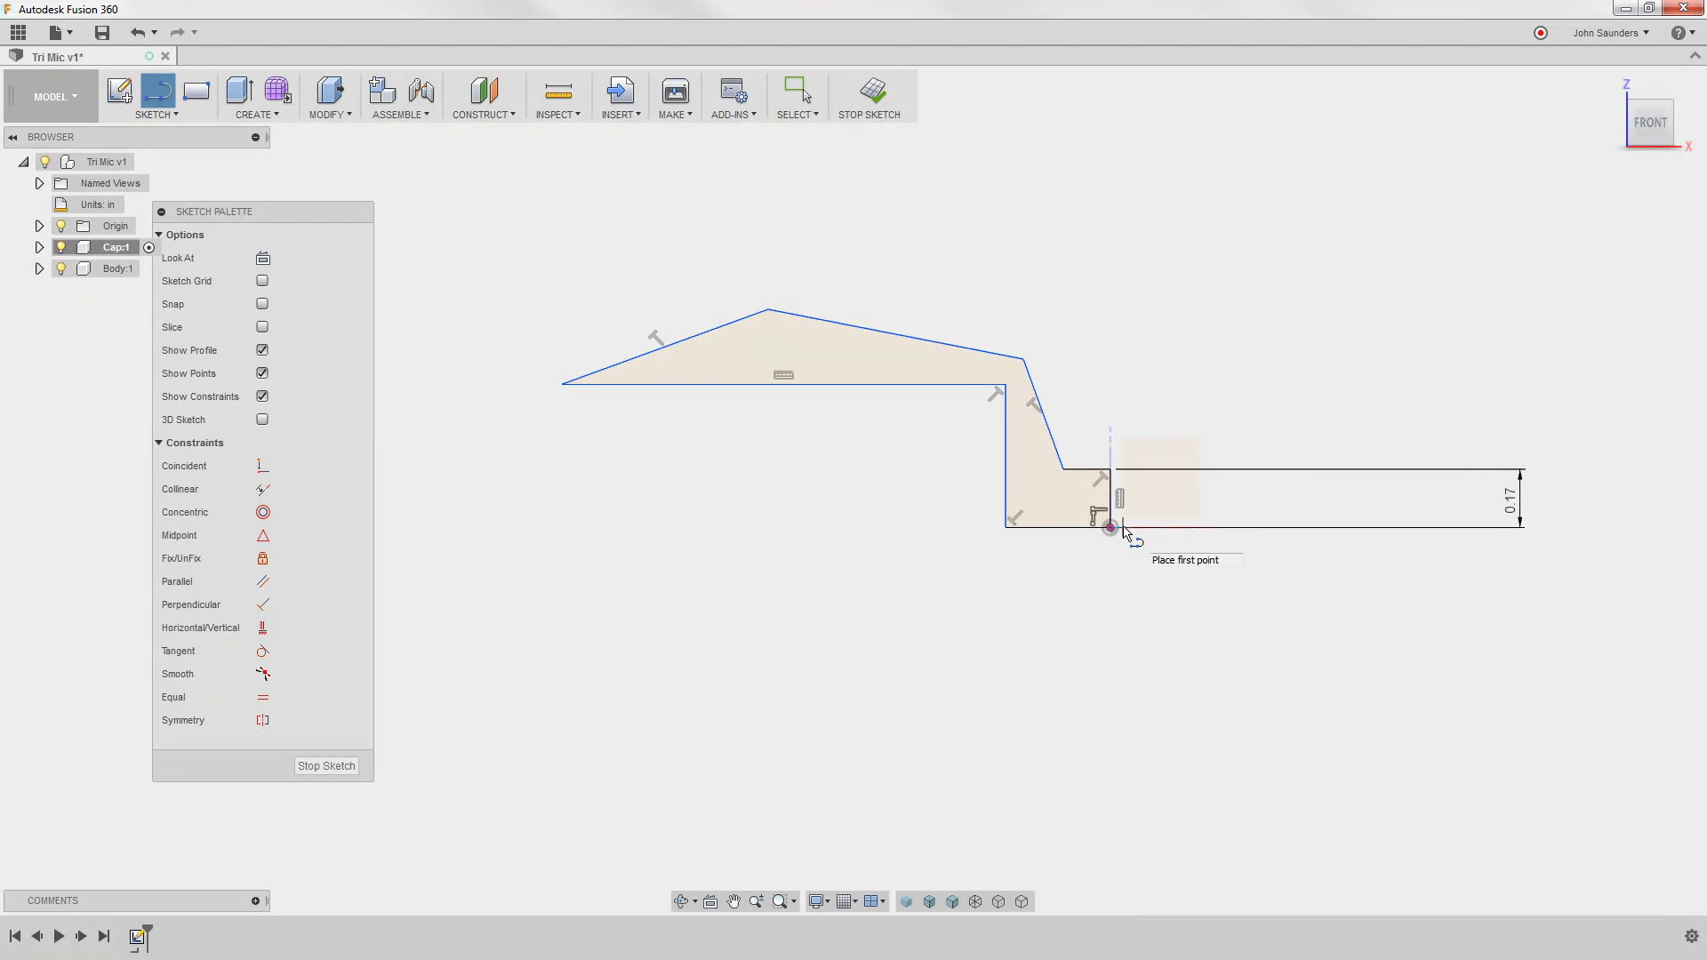
- Dimension the height of the corner atop the steep line above the origin to 0.416 in
{"action": "key", "text": "d"}
{"action": "left_click", "coordinate": [1022, 358]}
{"action": "left_click", "coordinate": [1110, 527]}
{"action": "left_click", "coordinate": [1181, 423]}
{"action": "key", "text": "Delete"}
{"action": "type", "text": "0.416"}
{"action": "key", "text": "Return"}
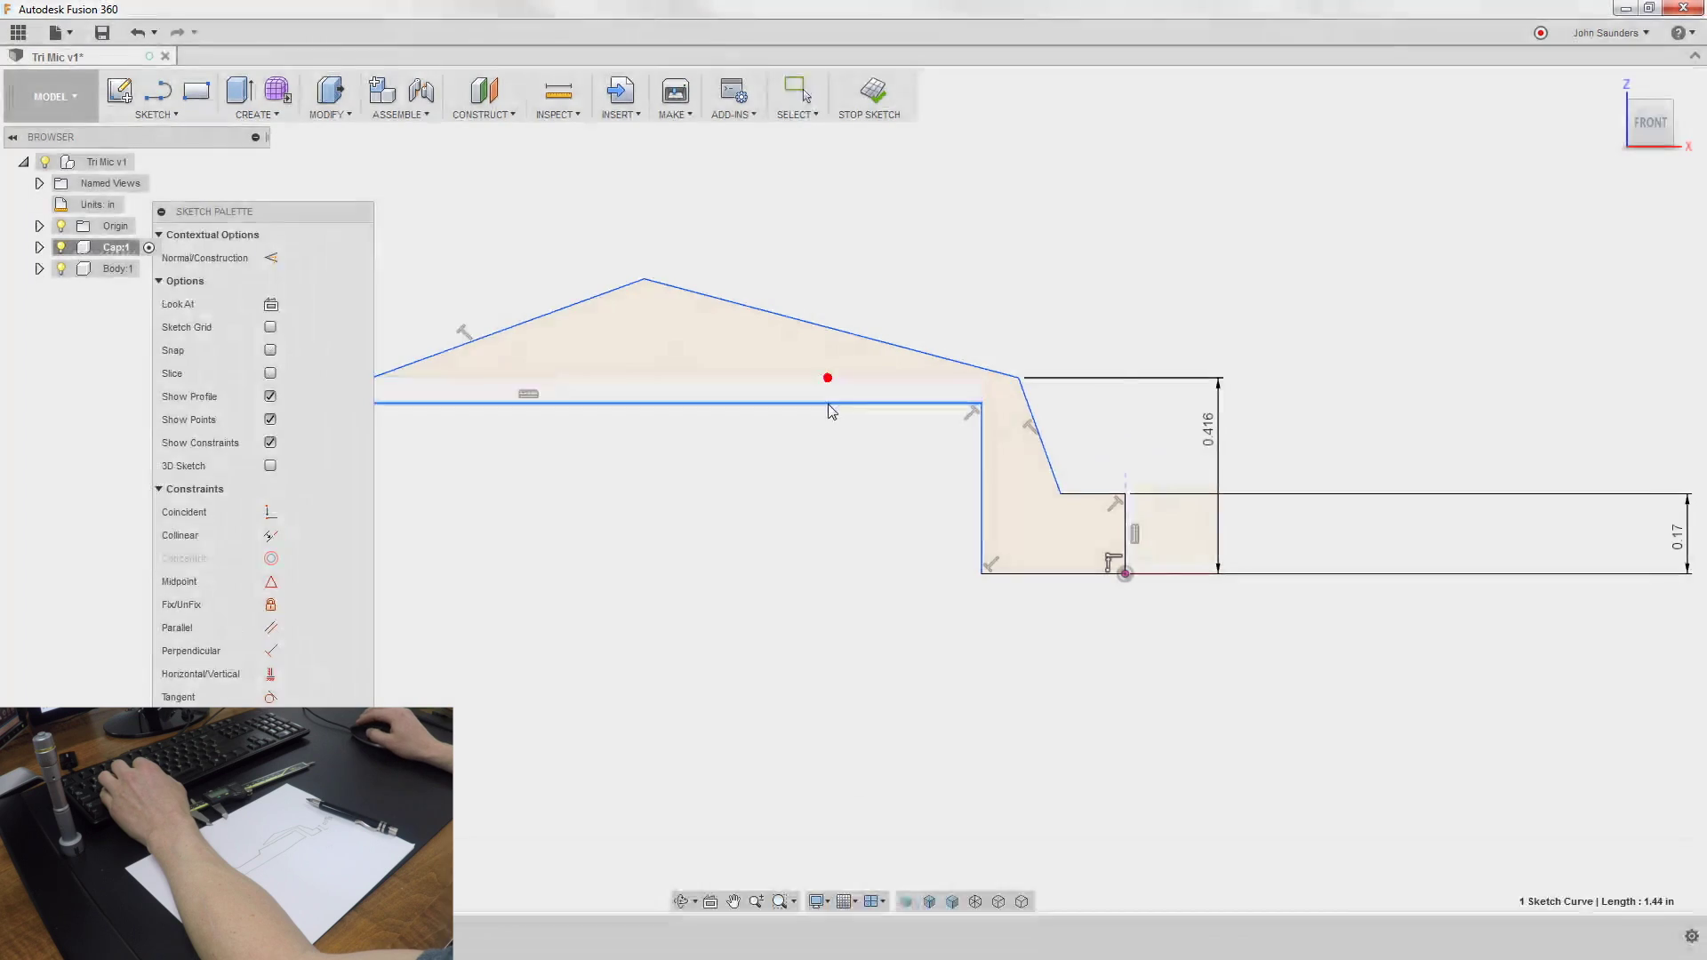
- Dimension the height of the profile's peak above the origin to 0.466 in
{"action": "key", "text": "Escape"}
{"action": "key", "text": "d"}
{"action": "left_click", "coordinate": [776, 314]}
{"action": "left_click", "coordinate": [1174, 556]}
{"action": "left_click", "coordinate": [1374, 440]}
{"action": "type", "text": "0.466"}
{"action": "key", "text": "Return"}
- Dimension the horizontal distance between the profile's pointed tip and its peak to 0.255 in
{"action": "key", "text": "d"}
{"action": "left_click", "coordinate": [467, 415]}
{"action": "left_click", "coordinate": [602, 362]}
{"action": "left_click", "coordinate": [545, 329]}
{"action": "key", "text": "Return"}
- Dimension the short horizontal line beside the origin's vertical line to 0.124 in
{"action": "key", "text": "d"}
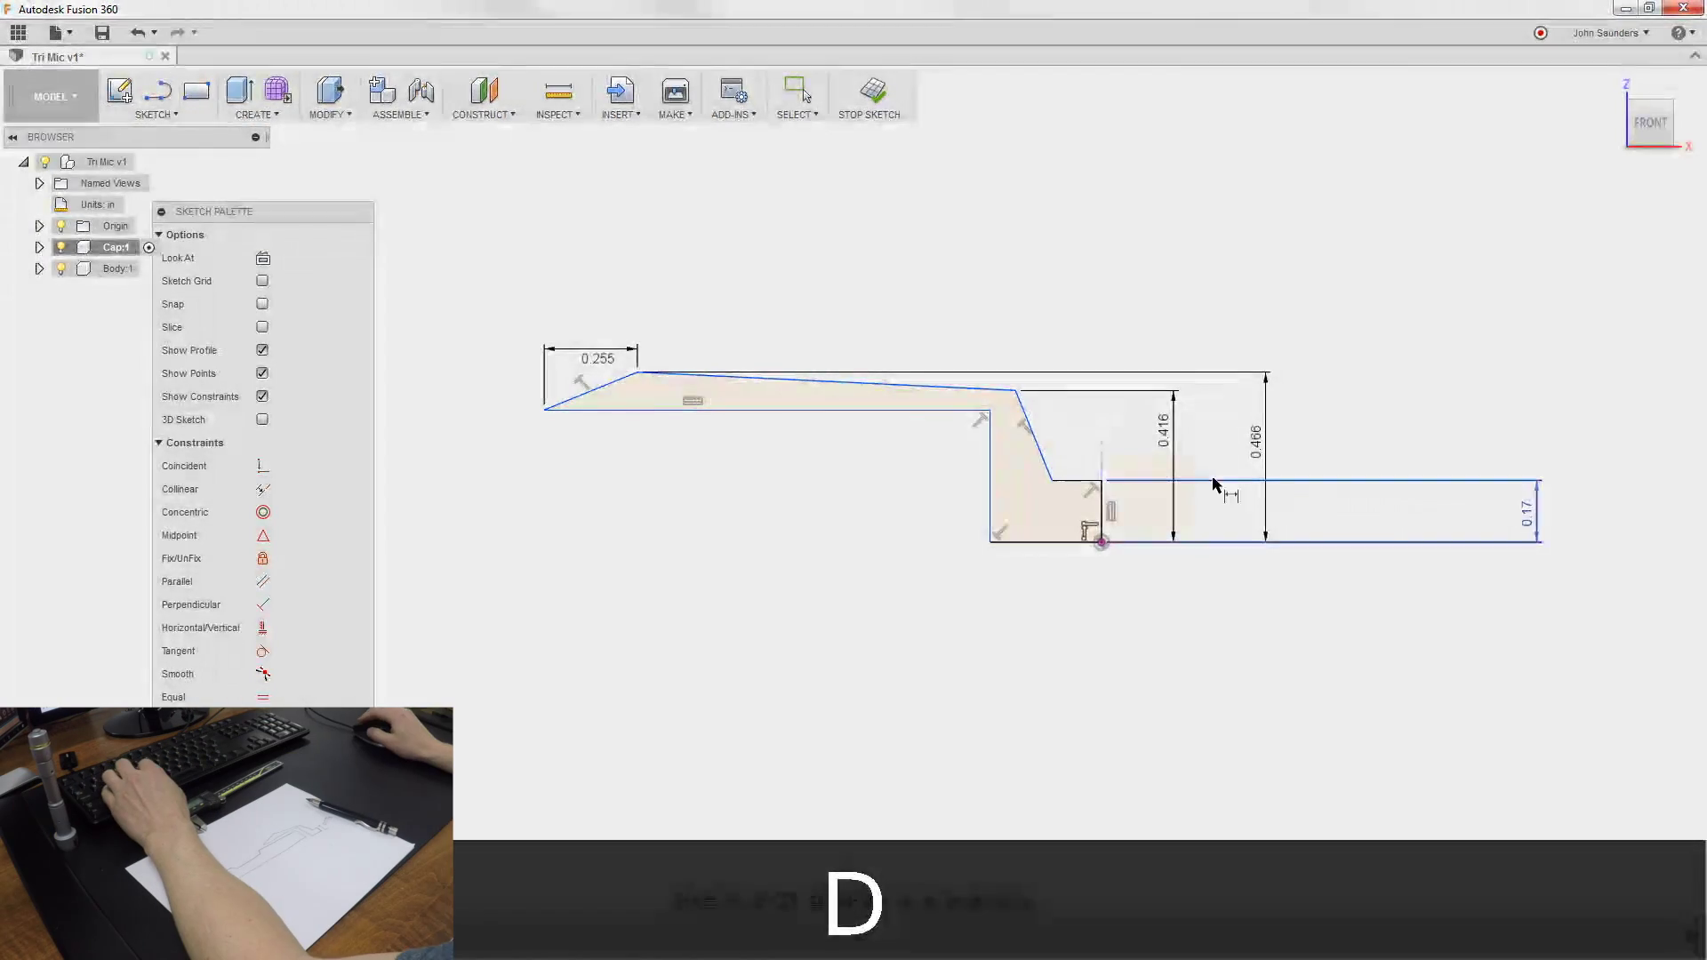
{"action": "scroll", "coordinate": [1143, 703], "scroll_direction": "down", "scroll_amount": 2}
{"action": "left_click", "coordinate": [1282, 610]}
{"action": "left_click", "coordinate": [1143, 703]}
{"action": "key", "text": "Delete"}
{"action": "type", "text": "0.124"}
{"action": "key", "text": "Return"}
- Dimension the angle between the steep sloped line and the short horizontal line
{"action": "key", "text": "d"}
{"action": "left_click", "coordinate": [1078, 412]}
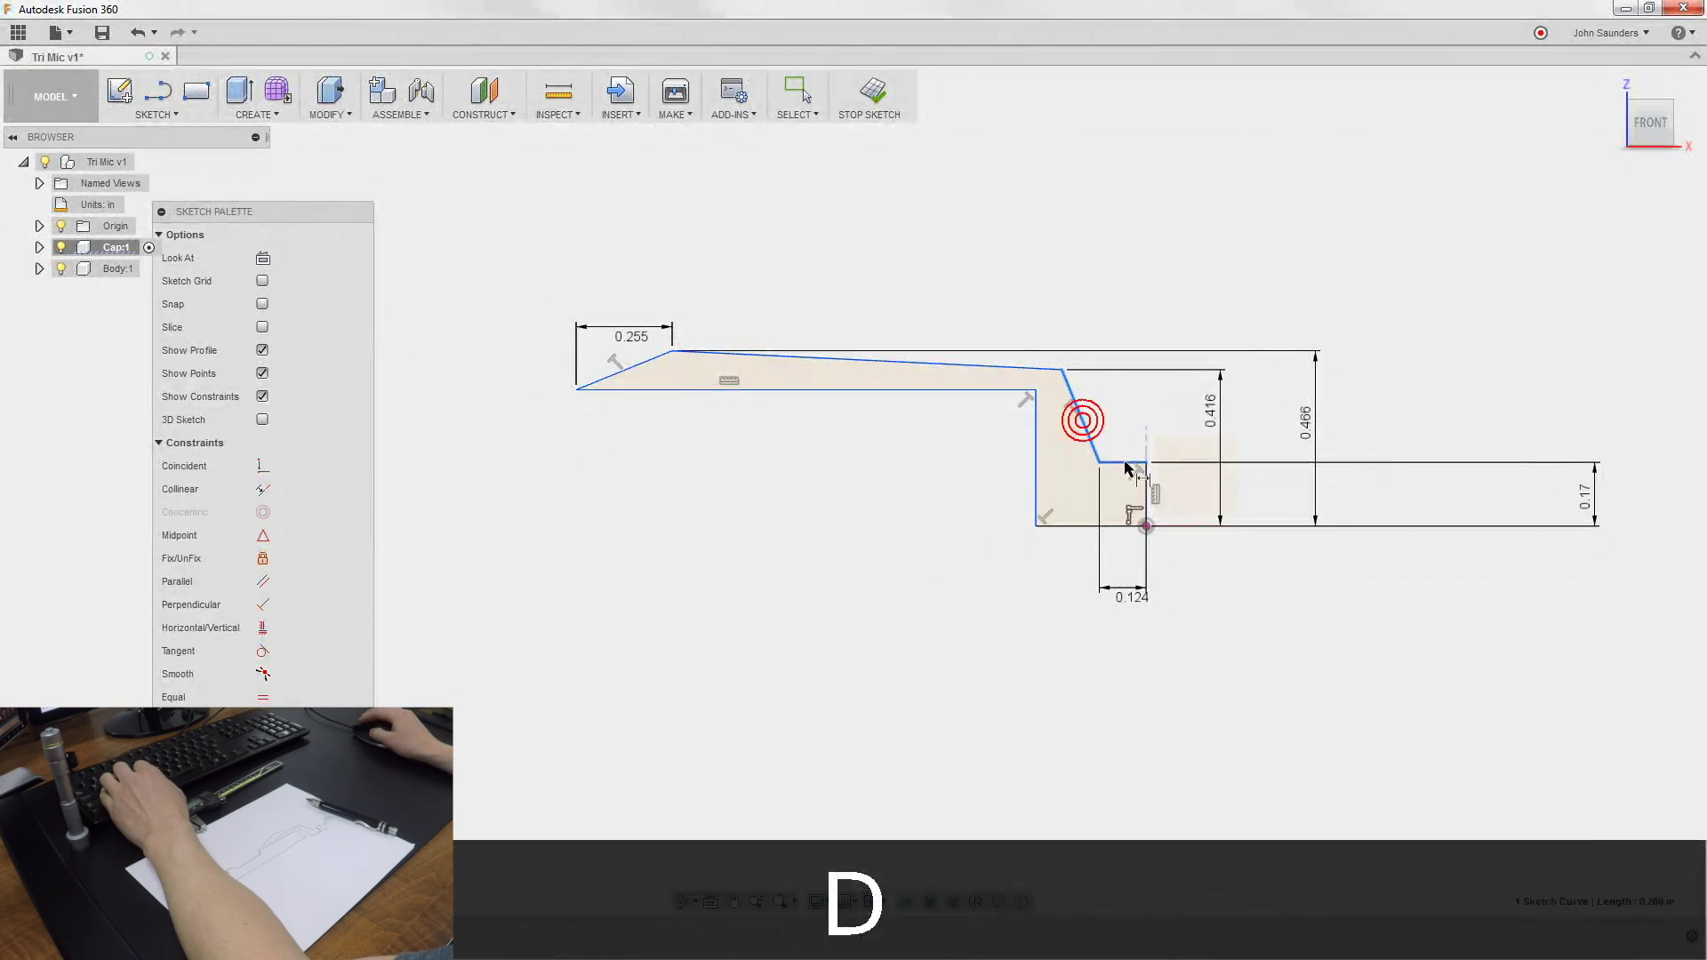
{"action": "left_click", "coordinate": [1197, 498]}
{"action": "left_click", "coordinate": [1167, 436]}
{"action": "key", "text": "Return"}
{"action": "key", "text": "ctrl+z"}
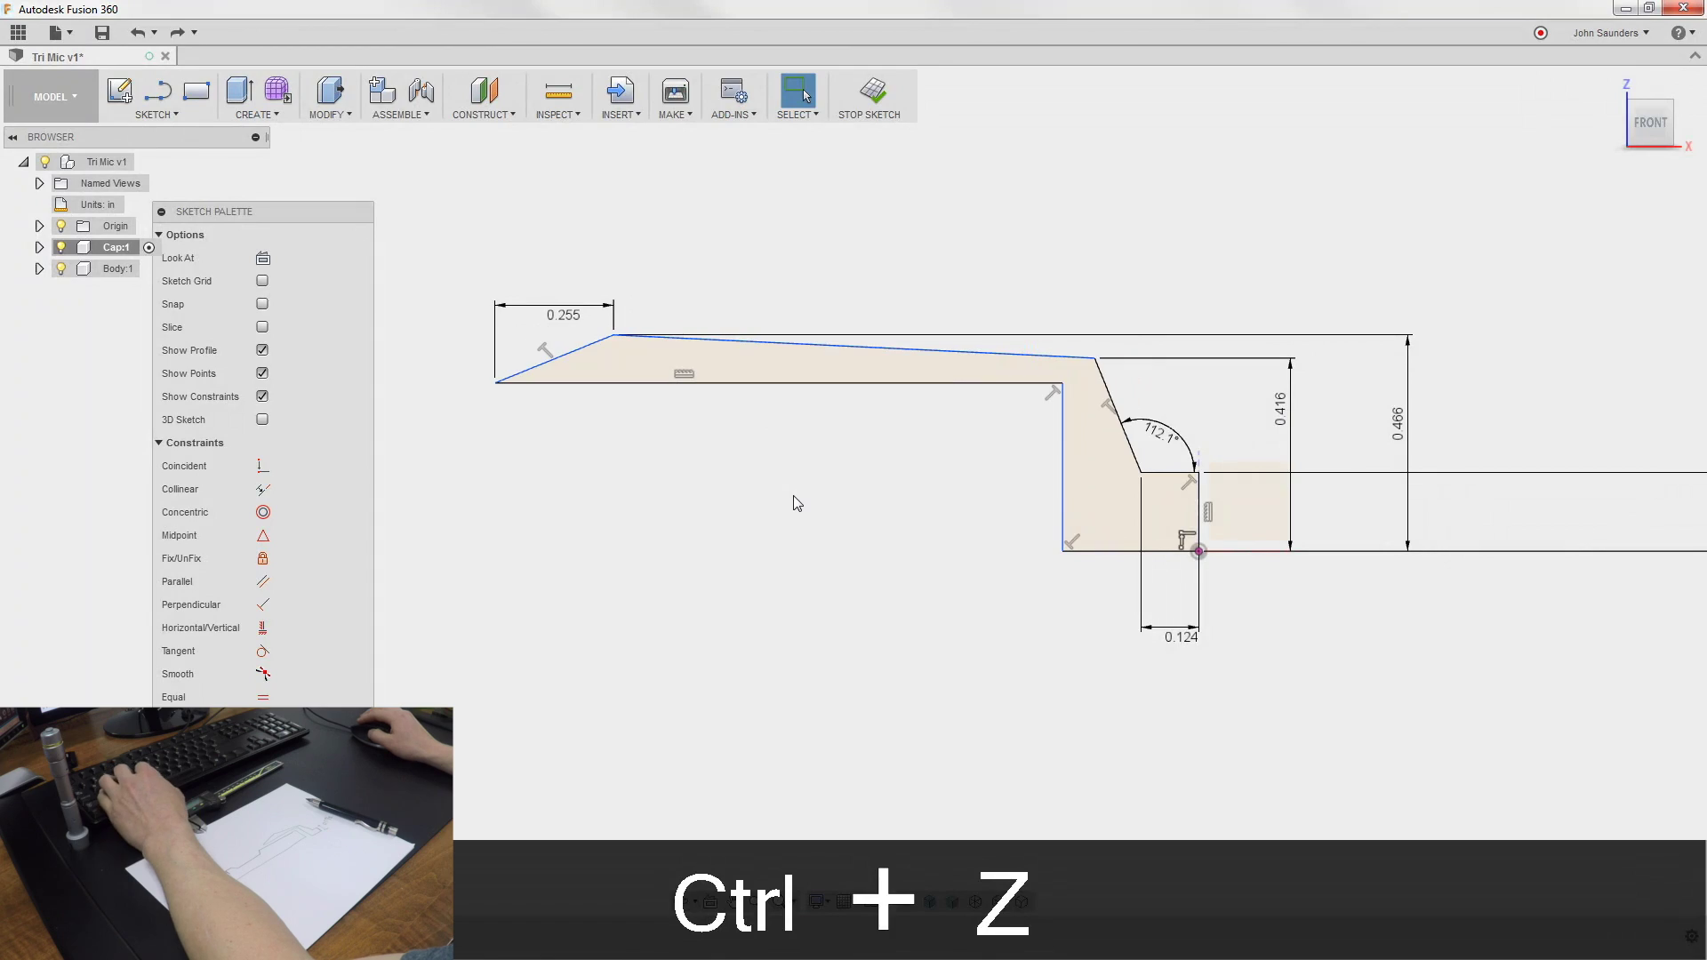
- Dimension the horizontal distance from the profile's pointed tip to the foot of the steep line to 1.26 in
{"action": "key", "text": "d"}
{"action": "left_click", "coordinate": [495, 383]}
{"action": "left_click", "coordinate": [1140, 533]}
{"action": "left_click", "coordinate": [1063, 724]}
{"action": "key", "text": "BackSpace"}
{"action": "type", "text": "1.26"}
{"action": "key", "text": "Return"}
{"action": "key", "text": "d"}
{"action": "key", "text": "Escape"}
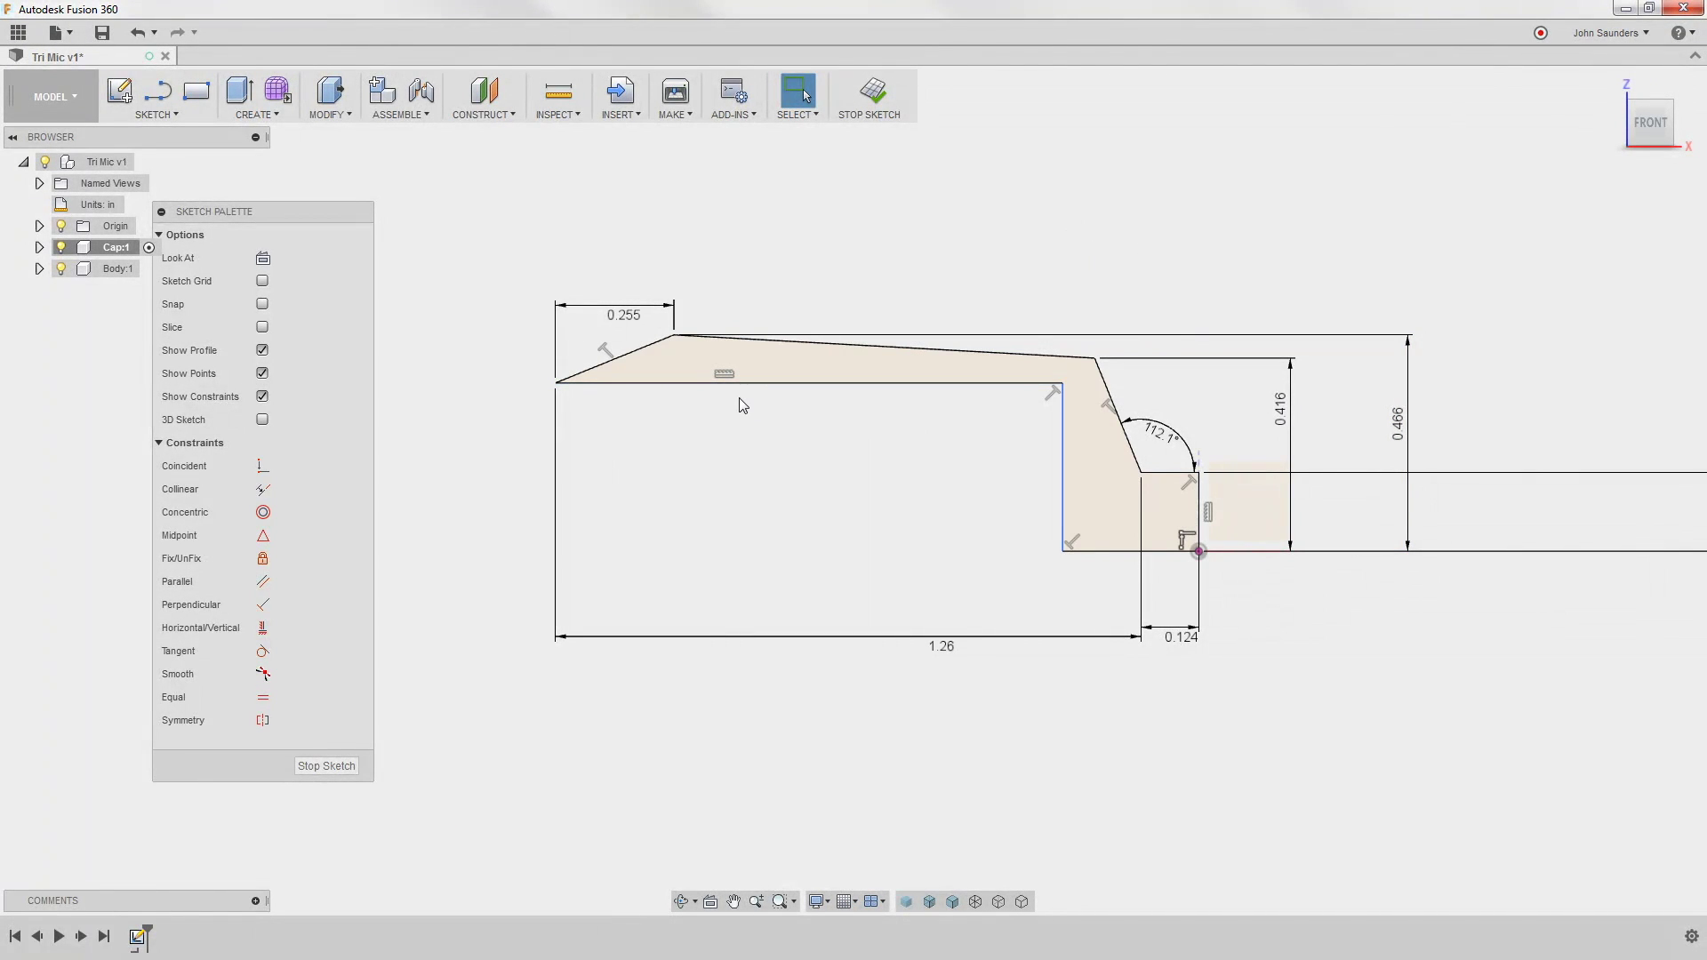
- Check the Preview preference that colors sketch geometry based on constraint status, and close the preferences without saving
{"action": "left_click", "coordinate": [1598, 36]}
{"action": "left_click", "coordinate": [1618, 82]}
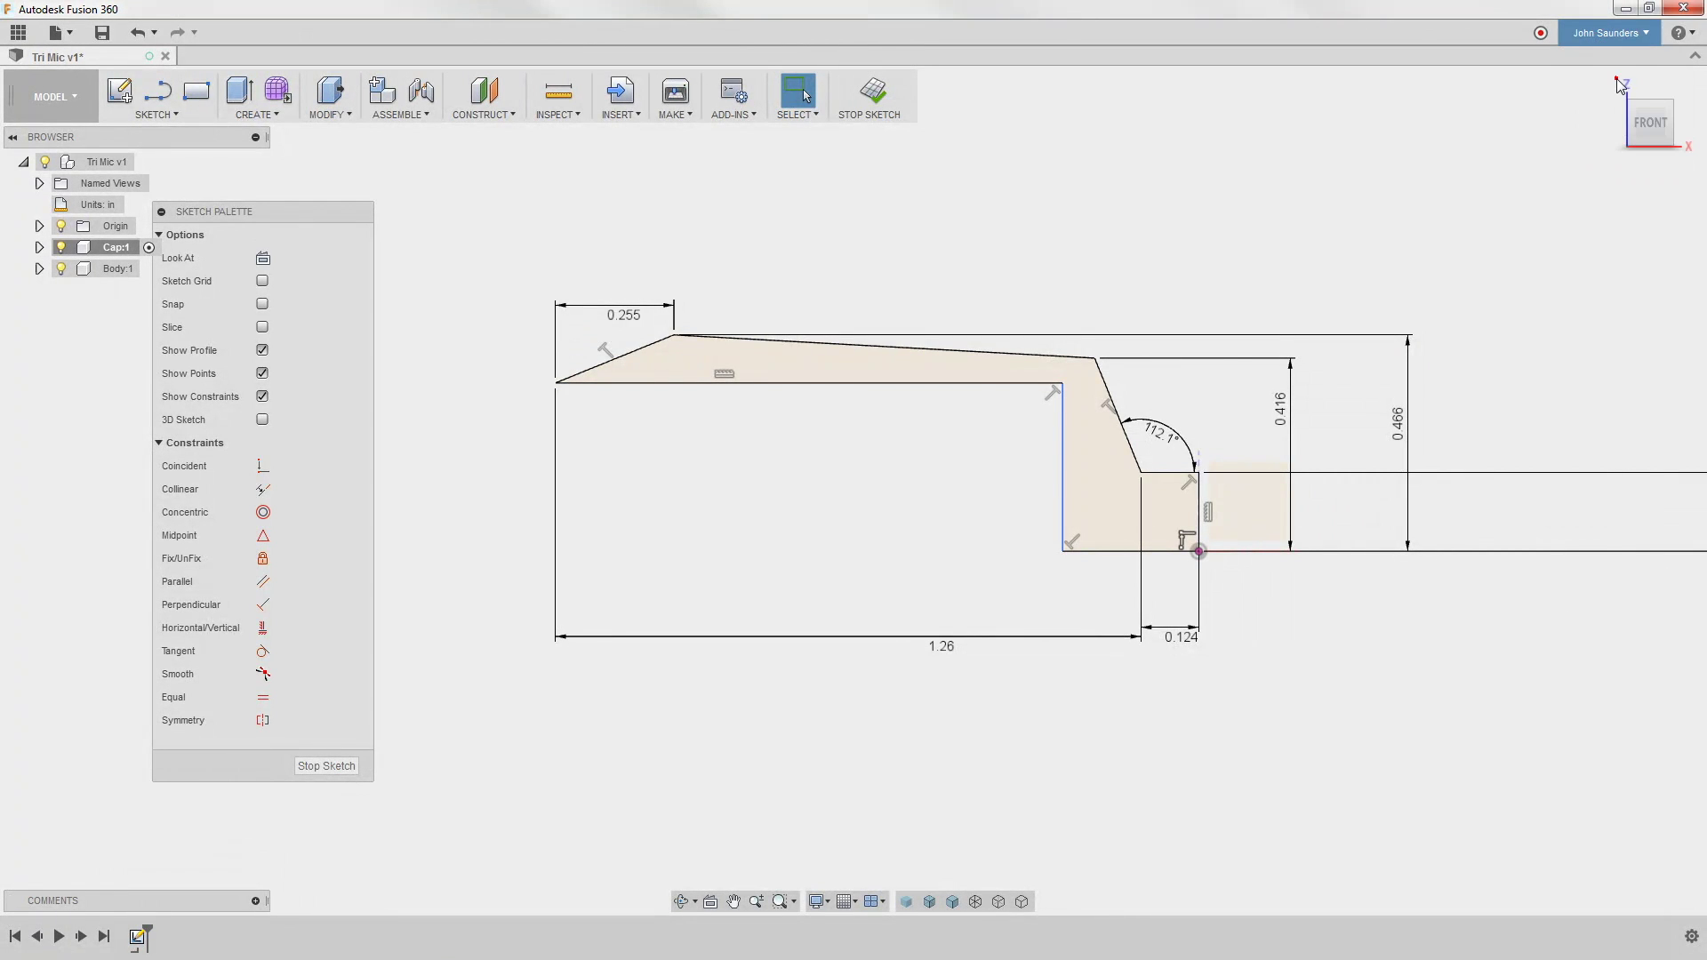
{"action": "left_click", "coordinate": [525, 541]}
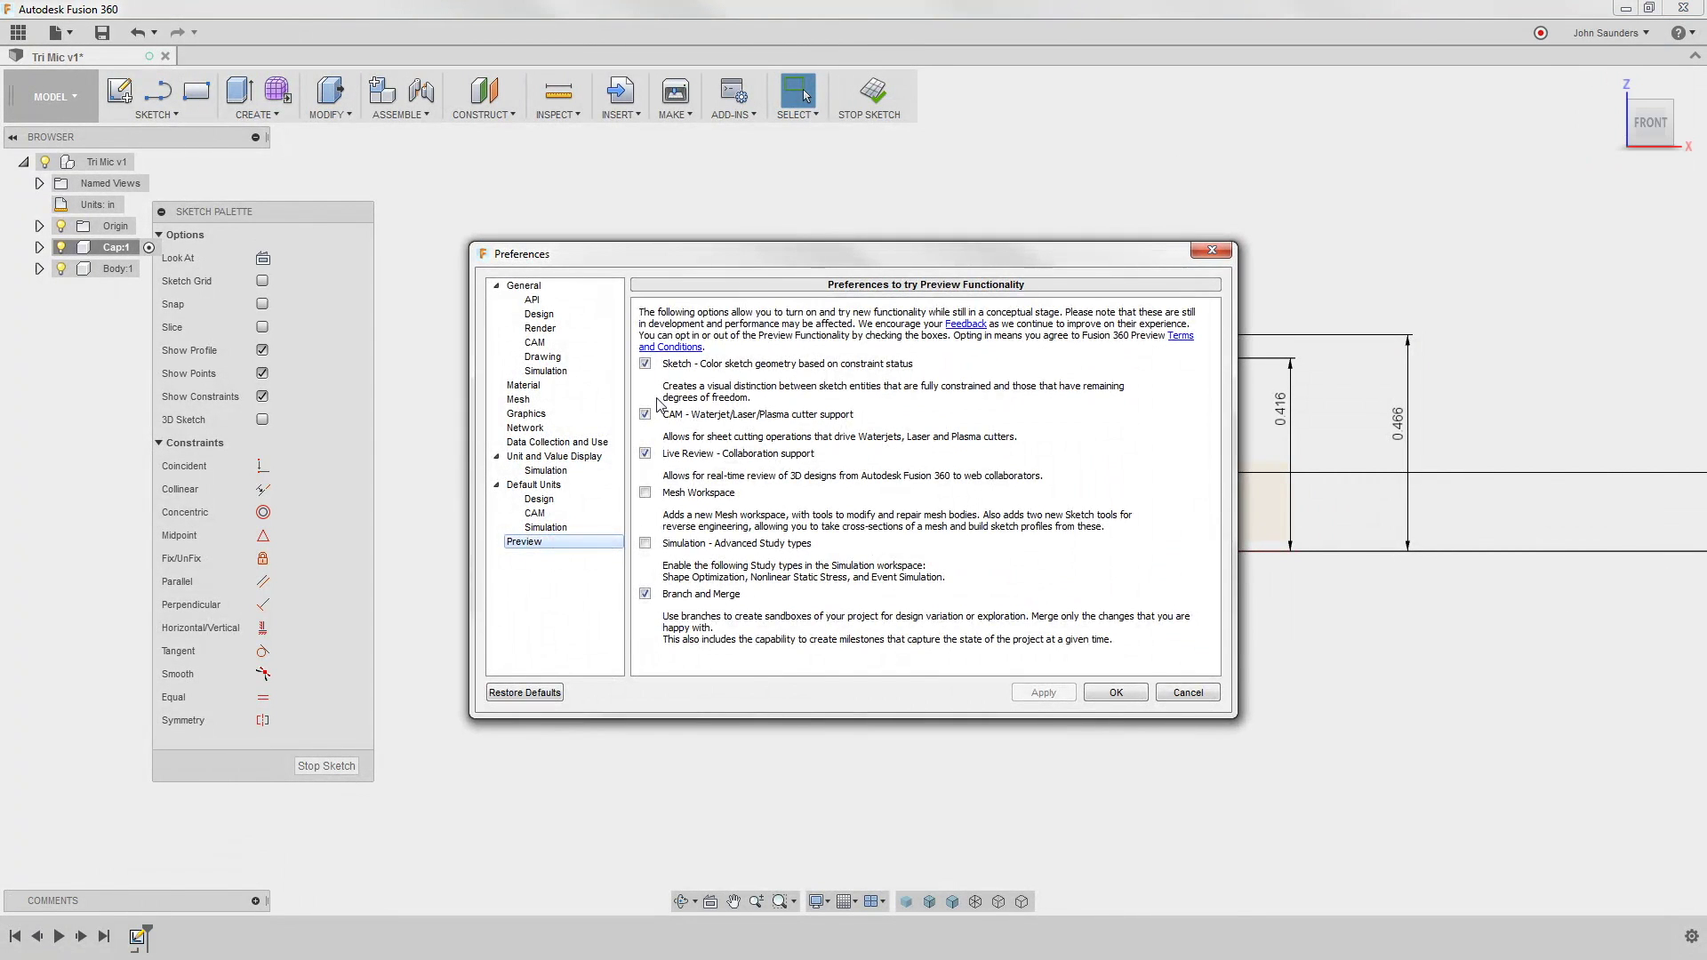
{"action": "left_click", "coordinate": [645, 365]}
{"action": "left_click", "coordinate": [1196, 699]}
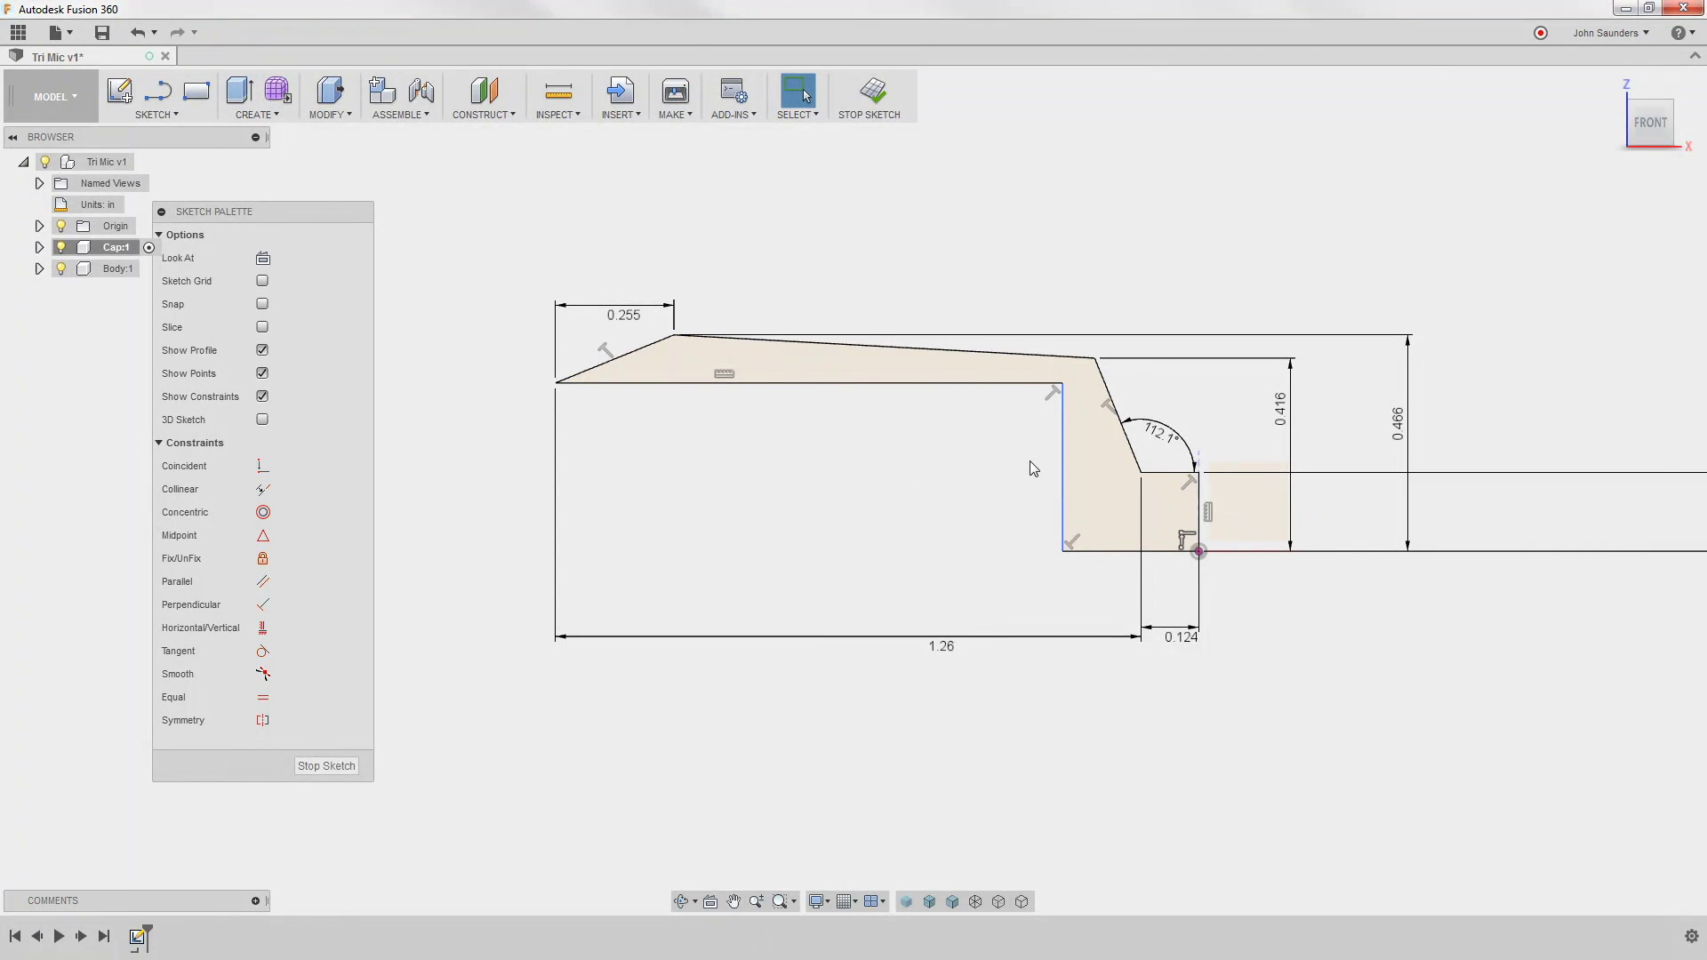
- Try moving the inner vertical line of the profile to test its remaining freedom, and undo the move
{"action": "left_click", "coordinate": [1062, 456]}
{"action": "left_click", "coordinate": [967, 544]}
{"action": "left_click_drag", "start_coordinate": [1058, 513], "coordinate": [1122, 557]}
{"action": "key", "text": "ctrl+z"}
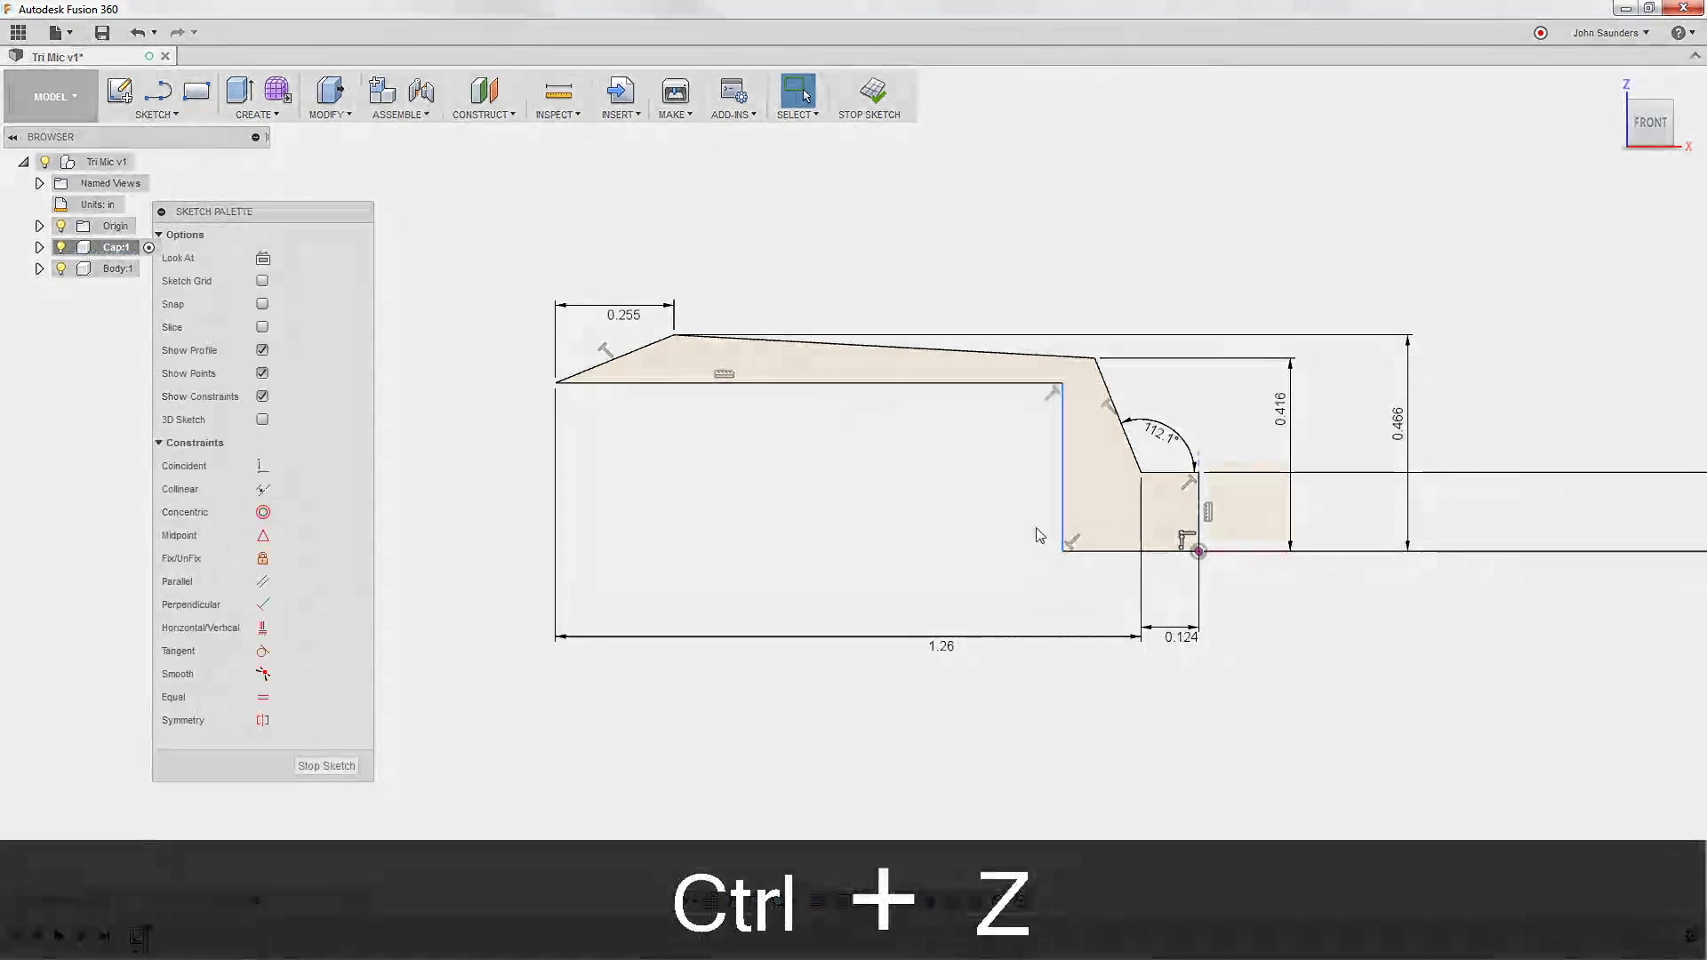
{"action": "left_click", "coordinate": [1063, 493]}
{"action": "mouse_move", "coordinate": [1064, 506]}
{"action": "left_mouse_down"}
{"action": "mouse_move", "coordinate": [1034, 497]}
{"action": "mouse_move", "coordinate": [1084, 510]}
{"action": "mouse_move", "coordinate": [1048, 509]}
{"action": "mouse_move", "coordinate": [1062, 508]}
{"action": "left_mouse_up"}
{"action": "left_click", "coordinate": [873, 507]}
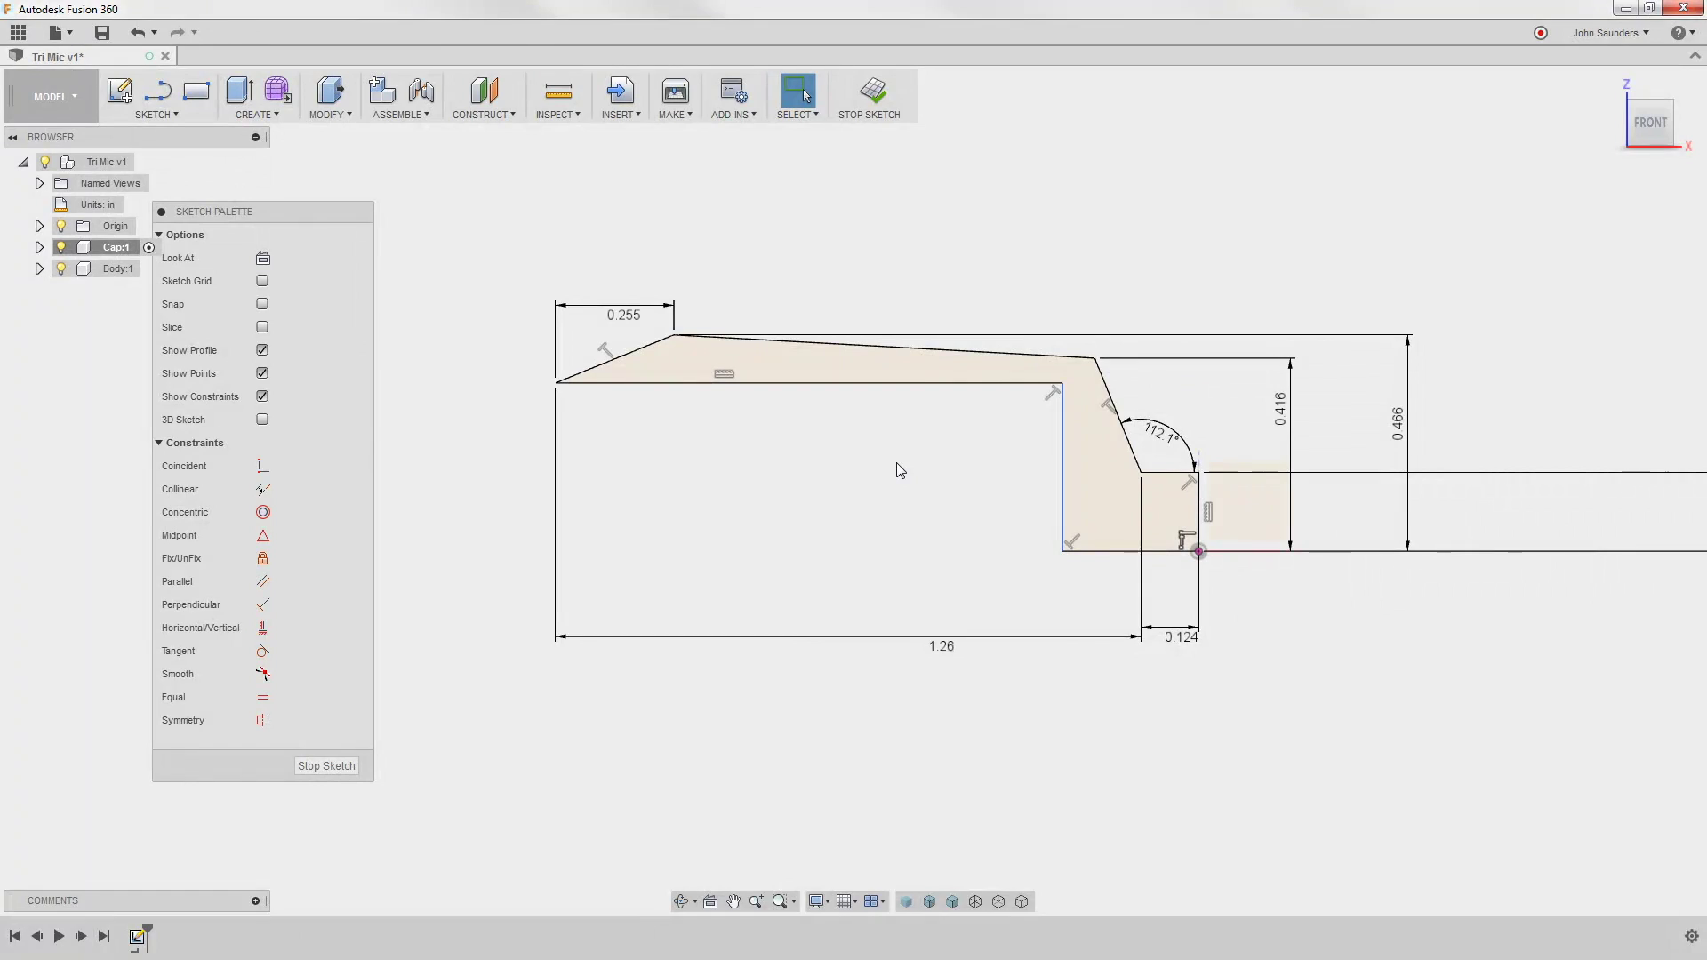
- Dimension the horizontal distance from the profile's pointed tip to the inner vertical line to 1.033 in
{"action": "key", "text": "d"}
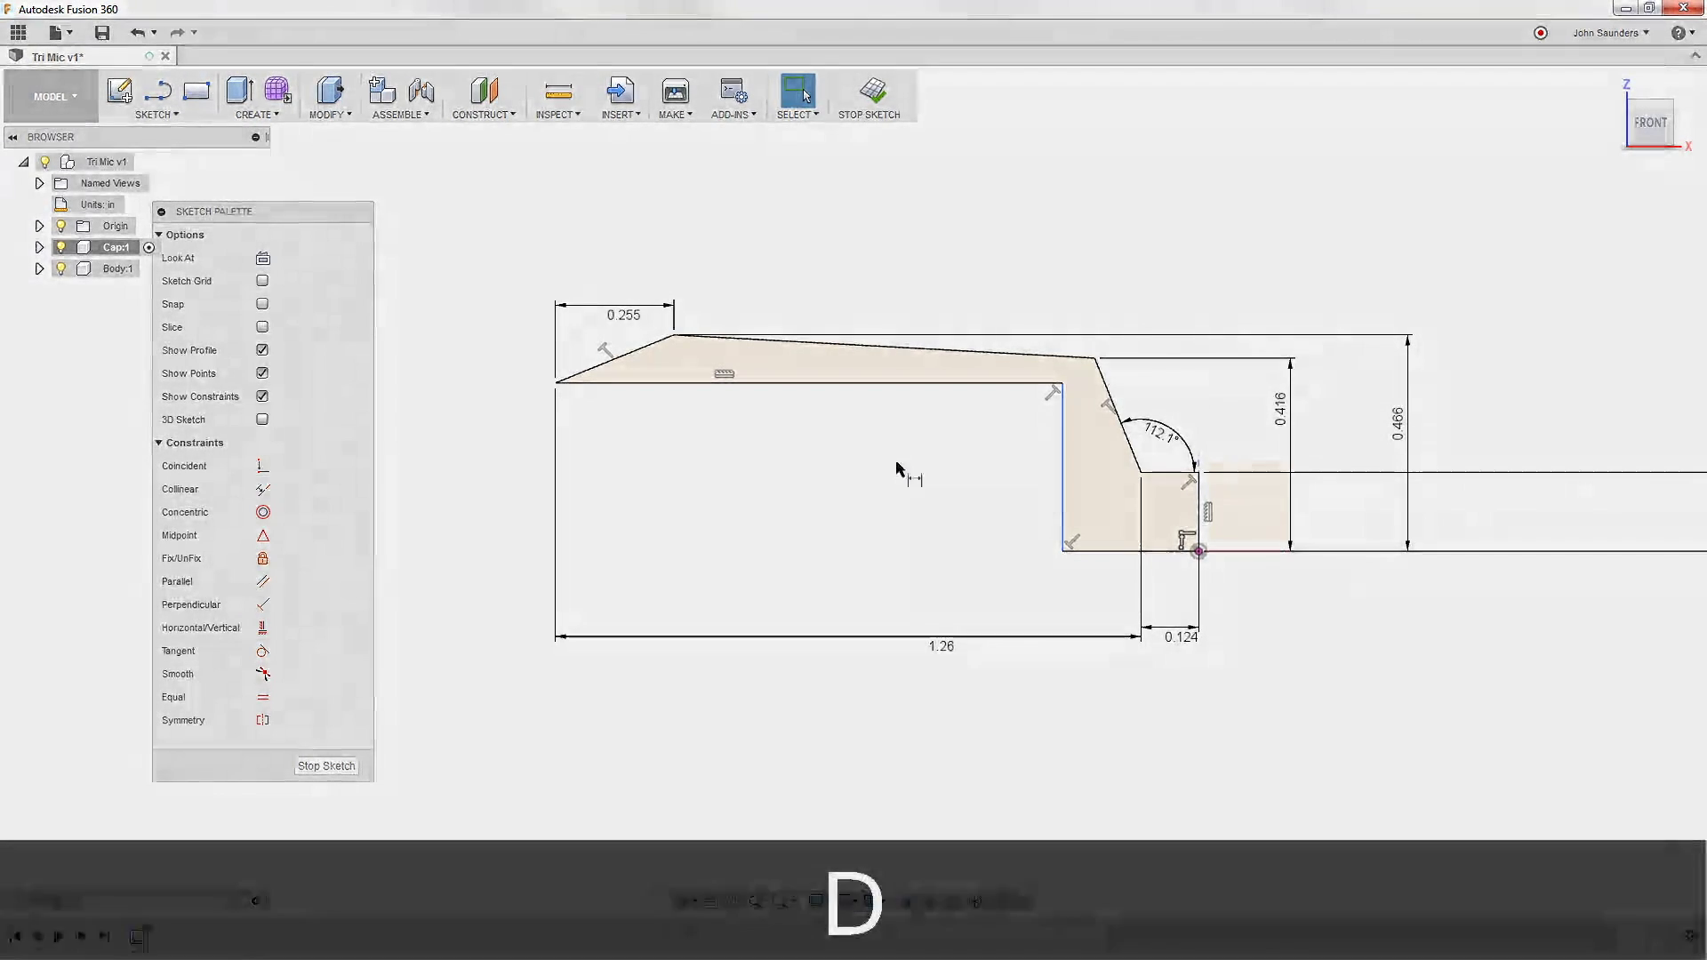
{"action": "left_click", "coordinate": [557, 384]}
{"action": "left_click", "coordinate": [1061, 386]}
{"action": "left_click", "coordinate": [839, 495]}
{"action": "type", "text": "1.033"}
{"action": "key", "text": "Return"}
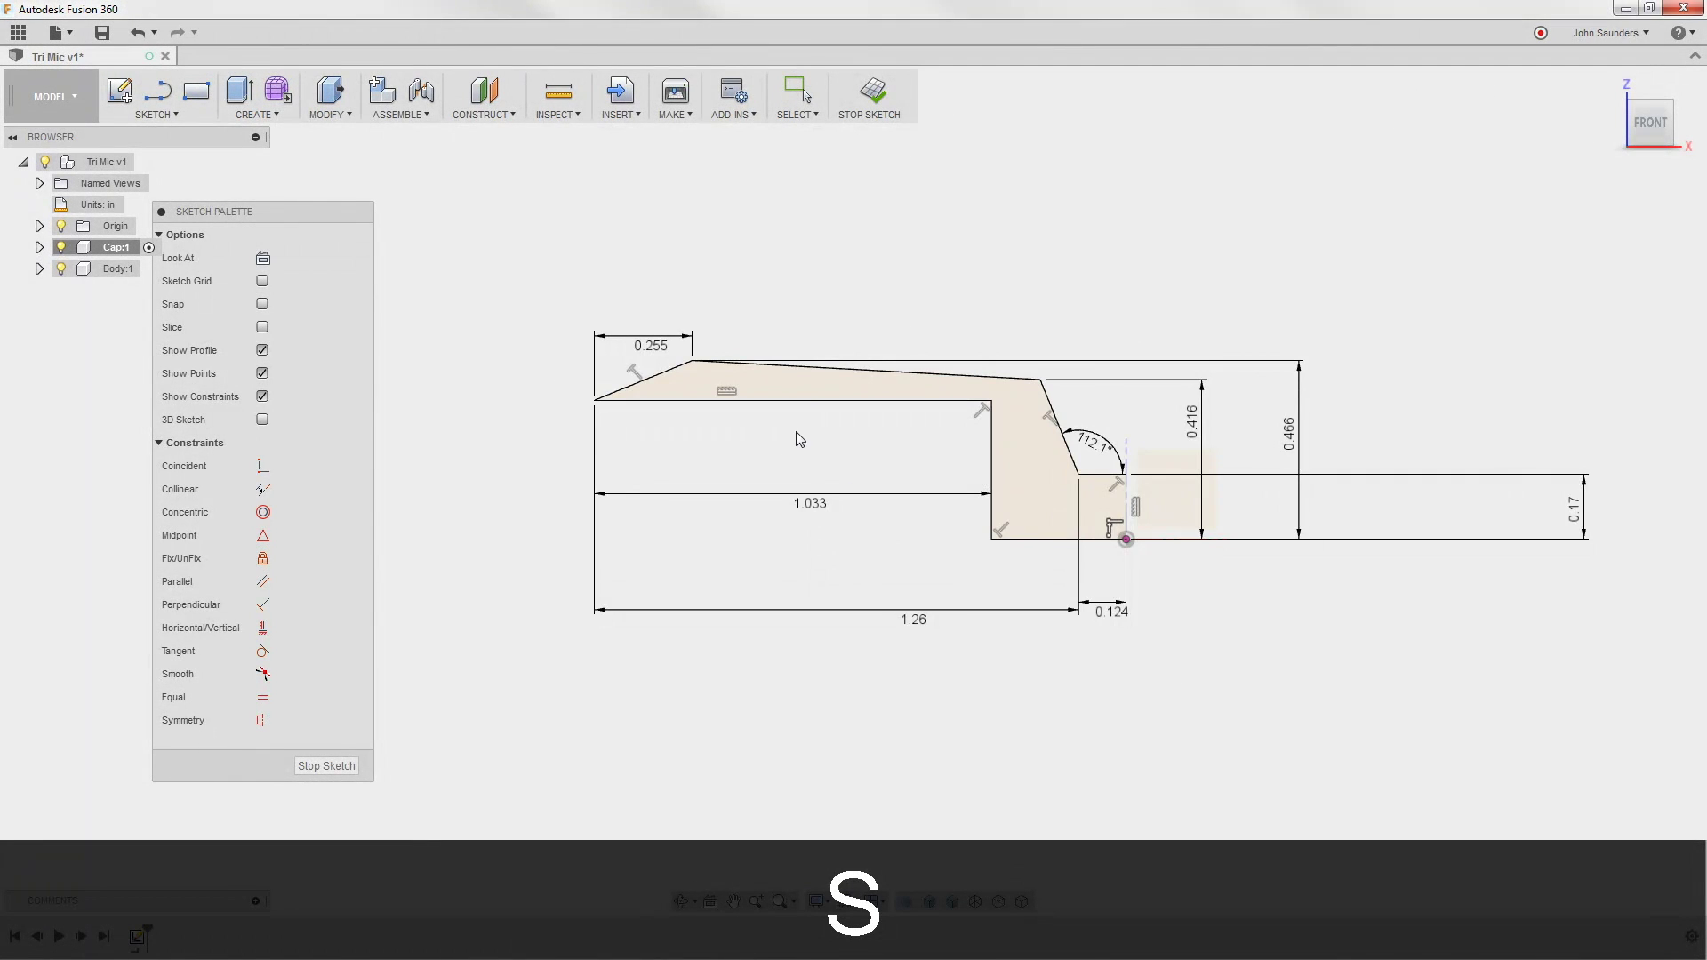
- Revolve the cap profile 360 degrees about its bottom horizontal line as a new body
{"action": "key", "text": "s"}
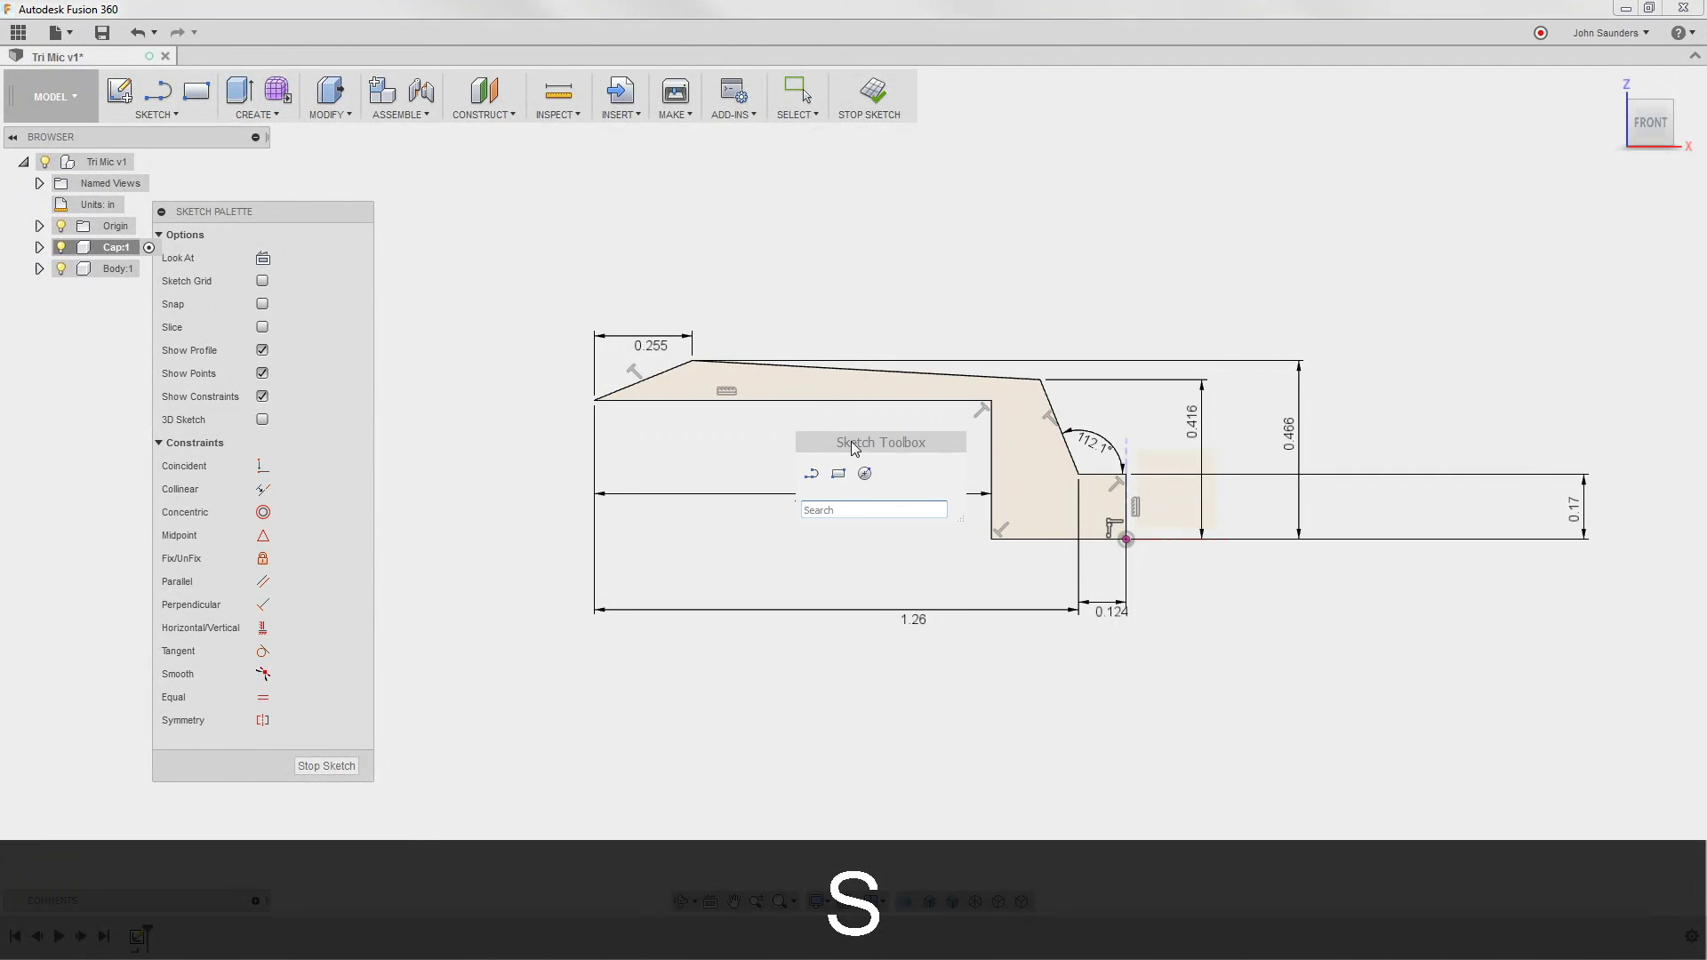
{"action": "type", "text": "rev"}
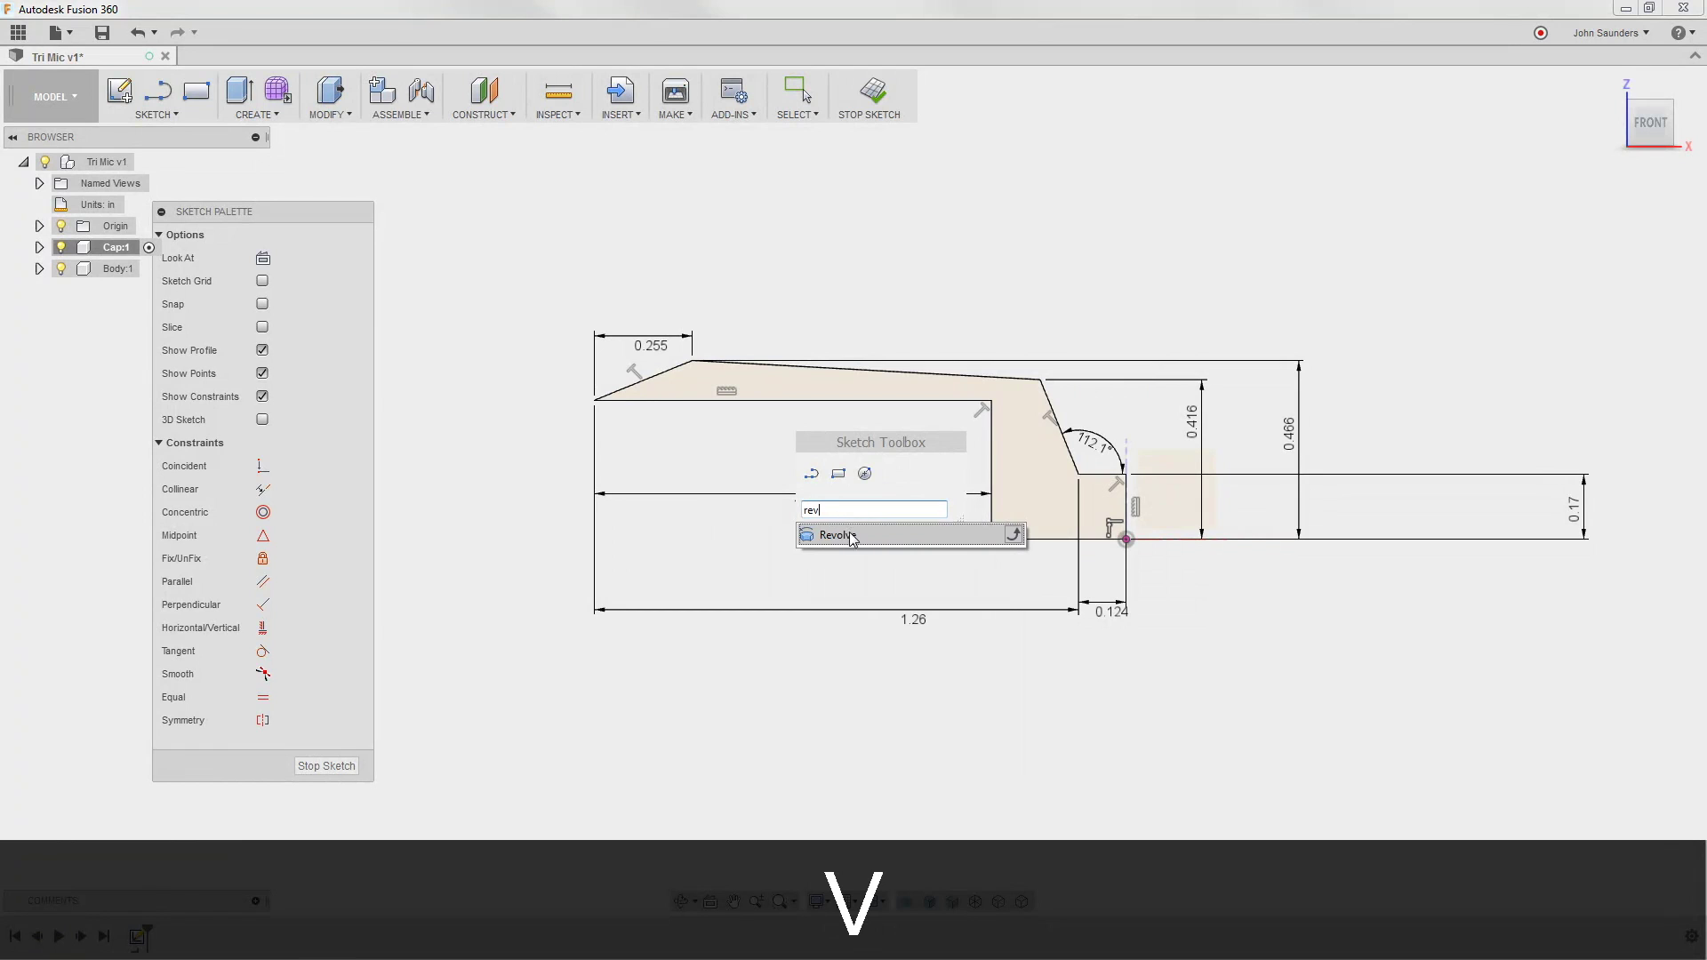
{"action": "left_click", "coordinate": [851, 536]}
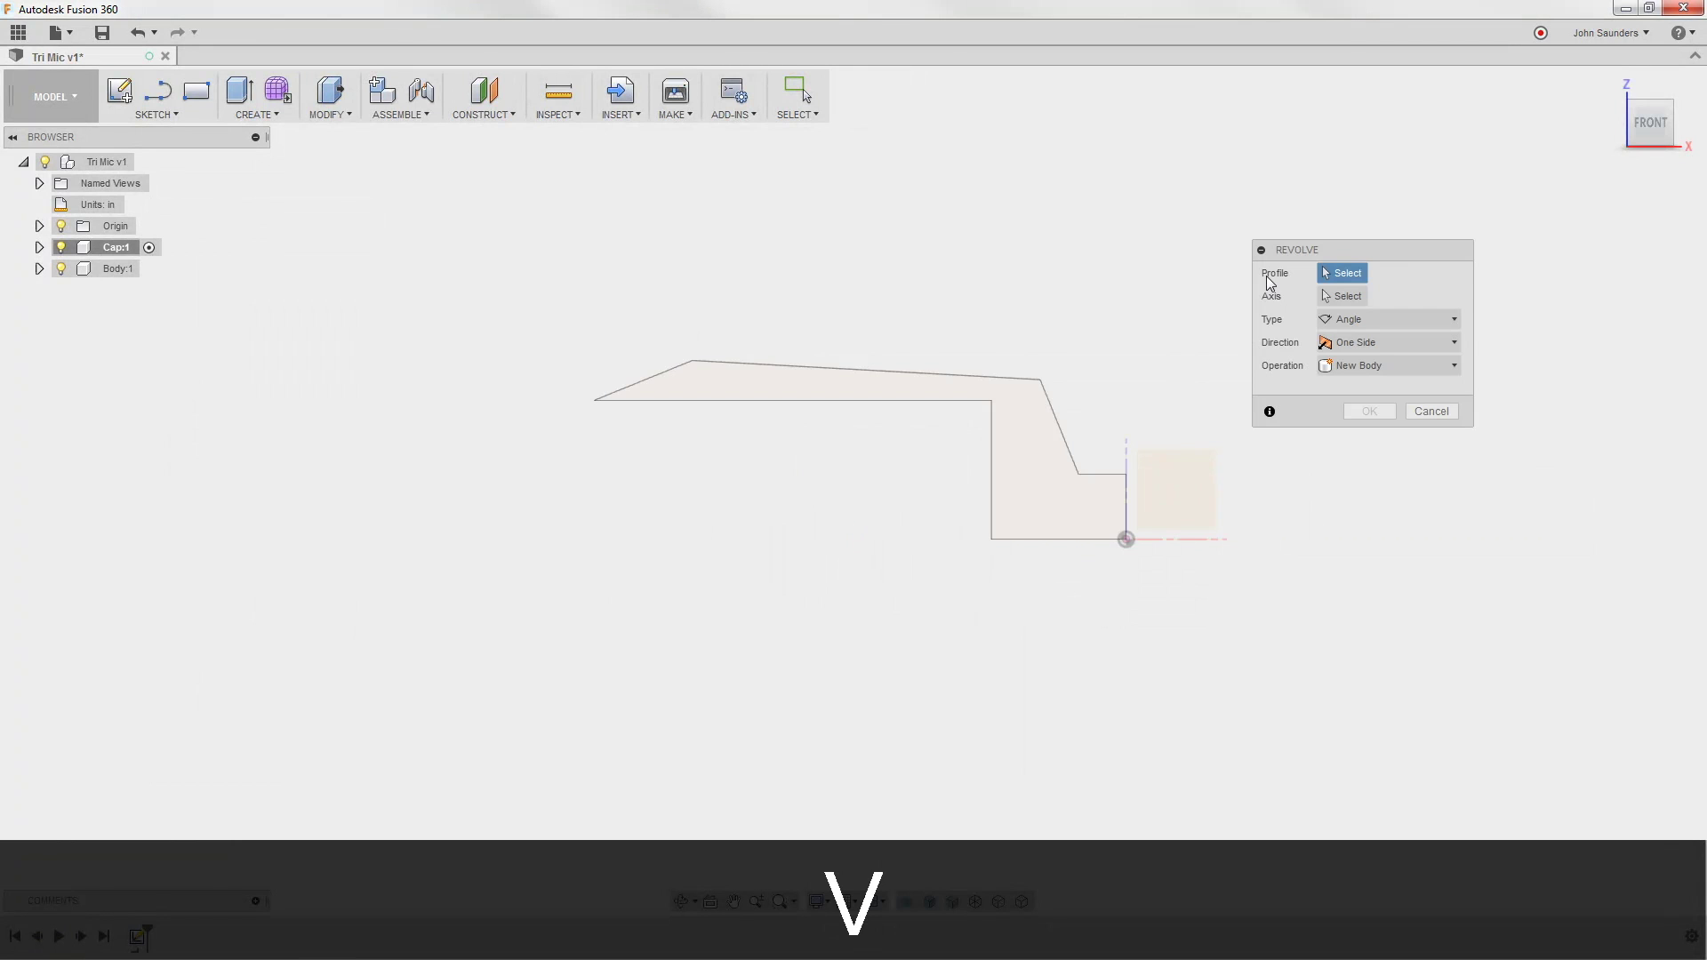
{"action": "left_click", "coordinate": [1043, 466]}
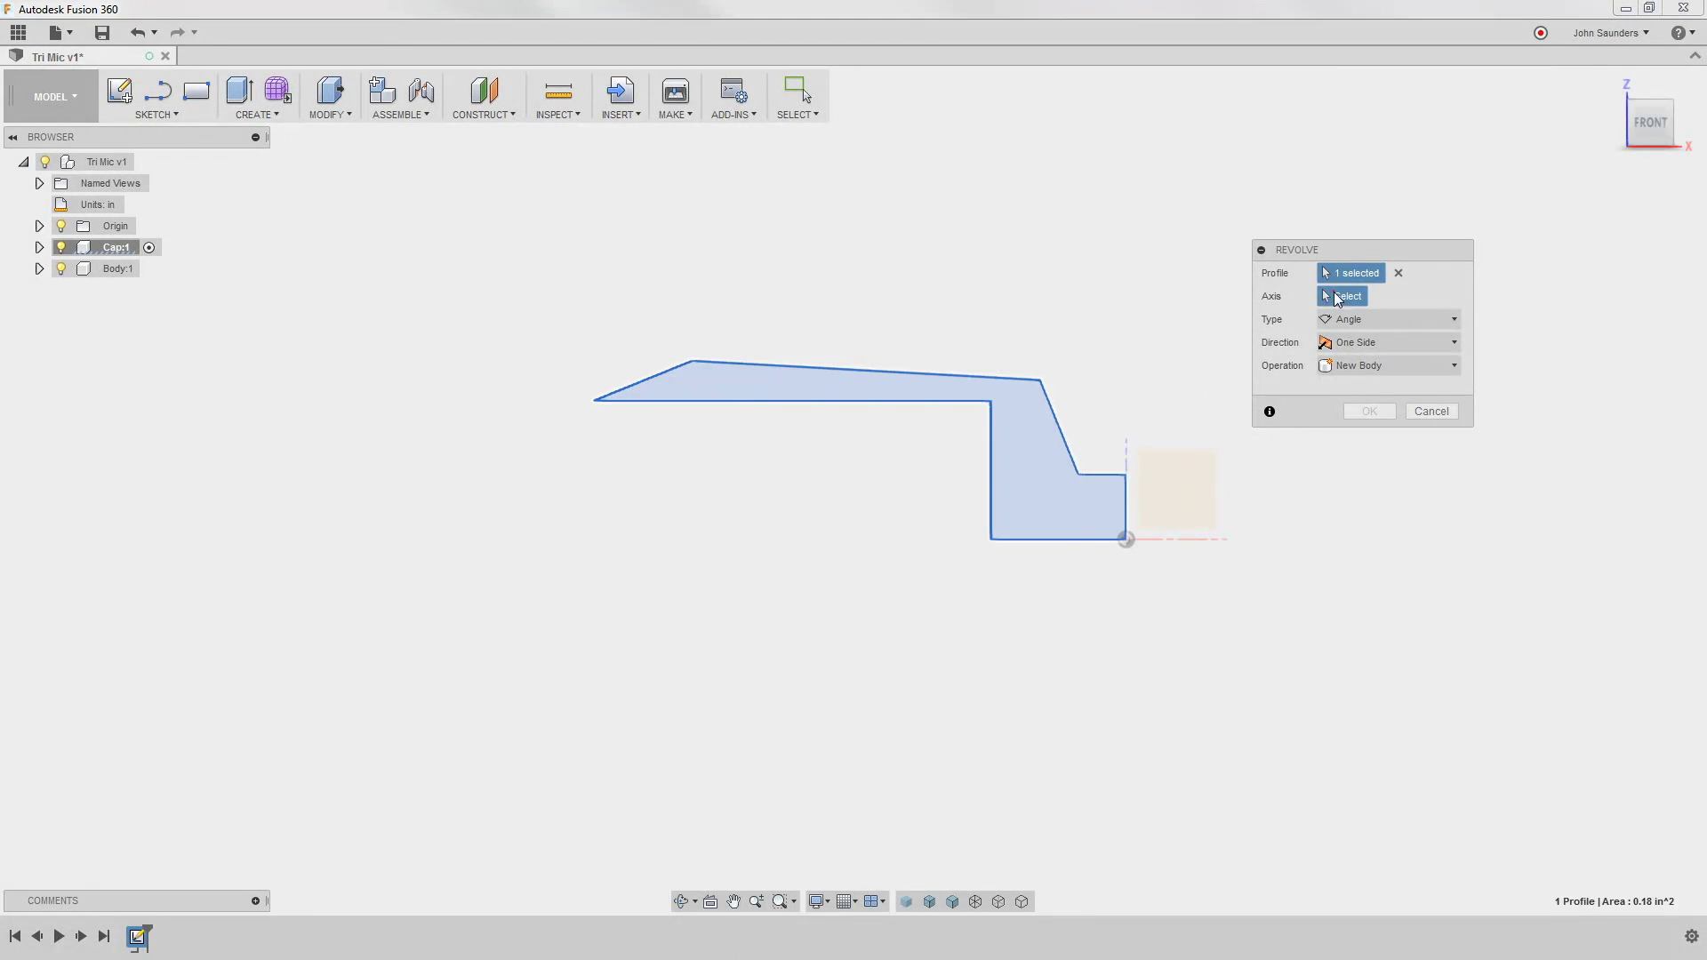
{"action": "left_click", "coordinate": [1336, 296]}
{"action": "left_click", "coordinate": [1047, 539]}
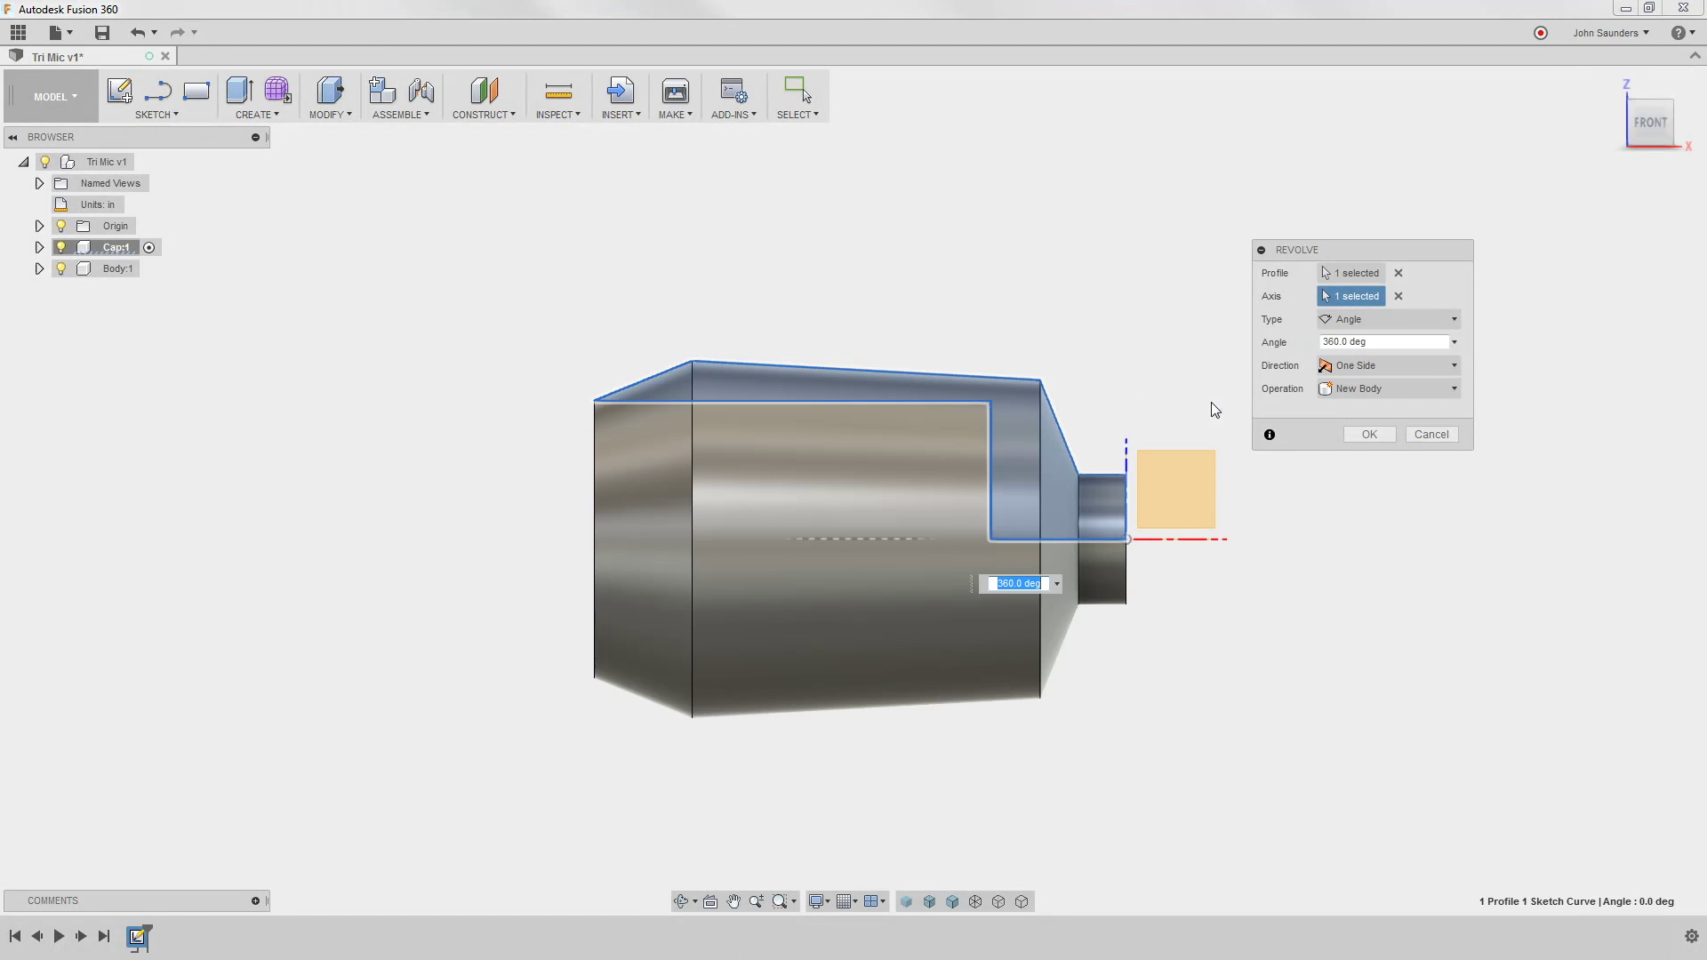
{"action": "left_click", "coordinate": [1369, 435]}
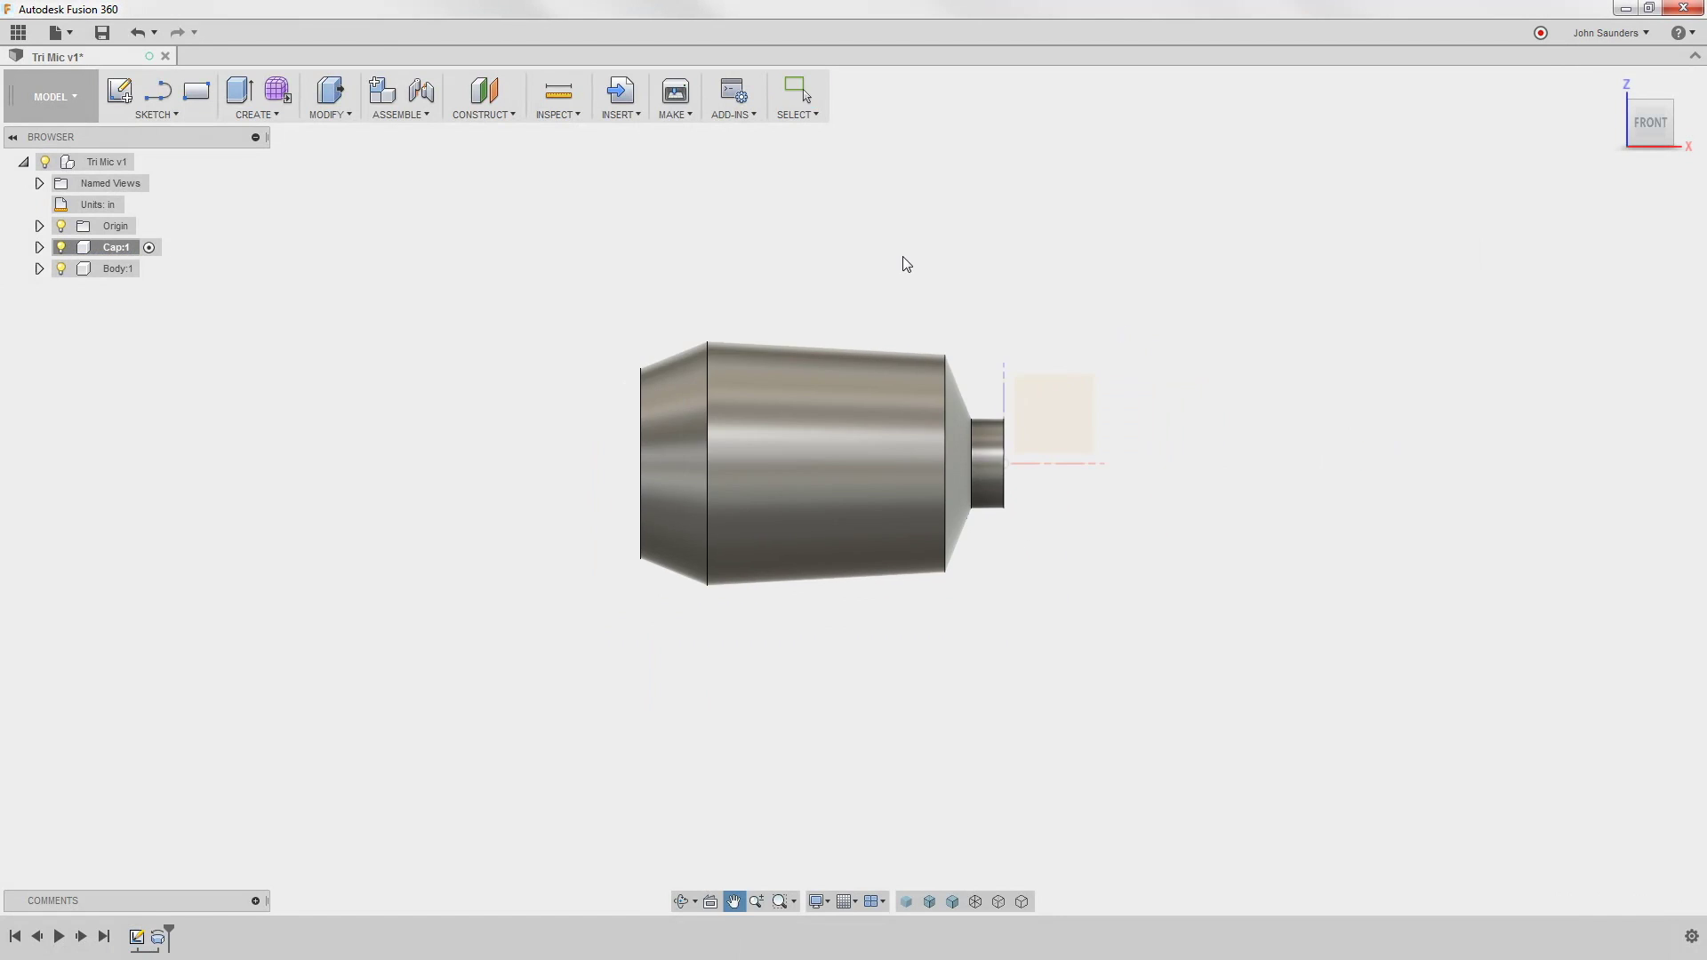
- Reopen the cap's sketch and set the angle between the steep line and the short horizontal line to 100 degrees
{"action": "middle_click_drag", "start_coordinate": [827, 335], "coordinate": [637, 259], "text": "shift"}
{"action": "left_click", "coordinate": [952, 386]}
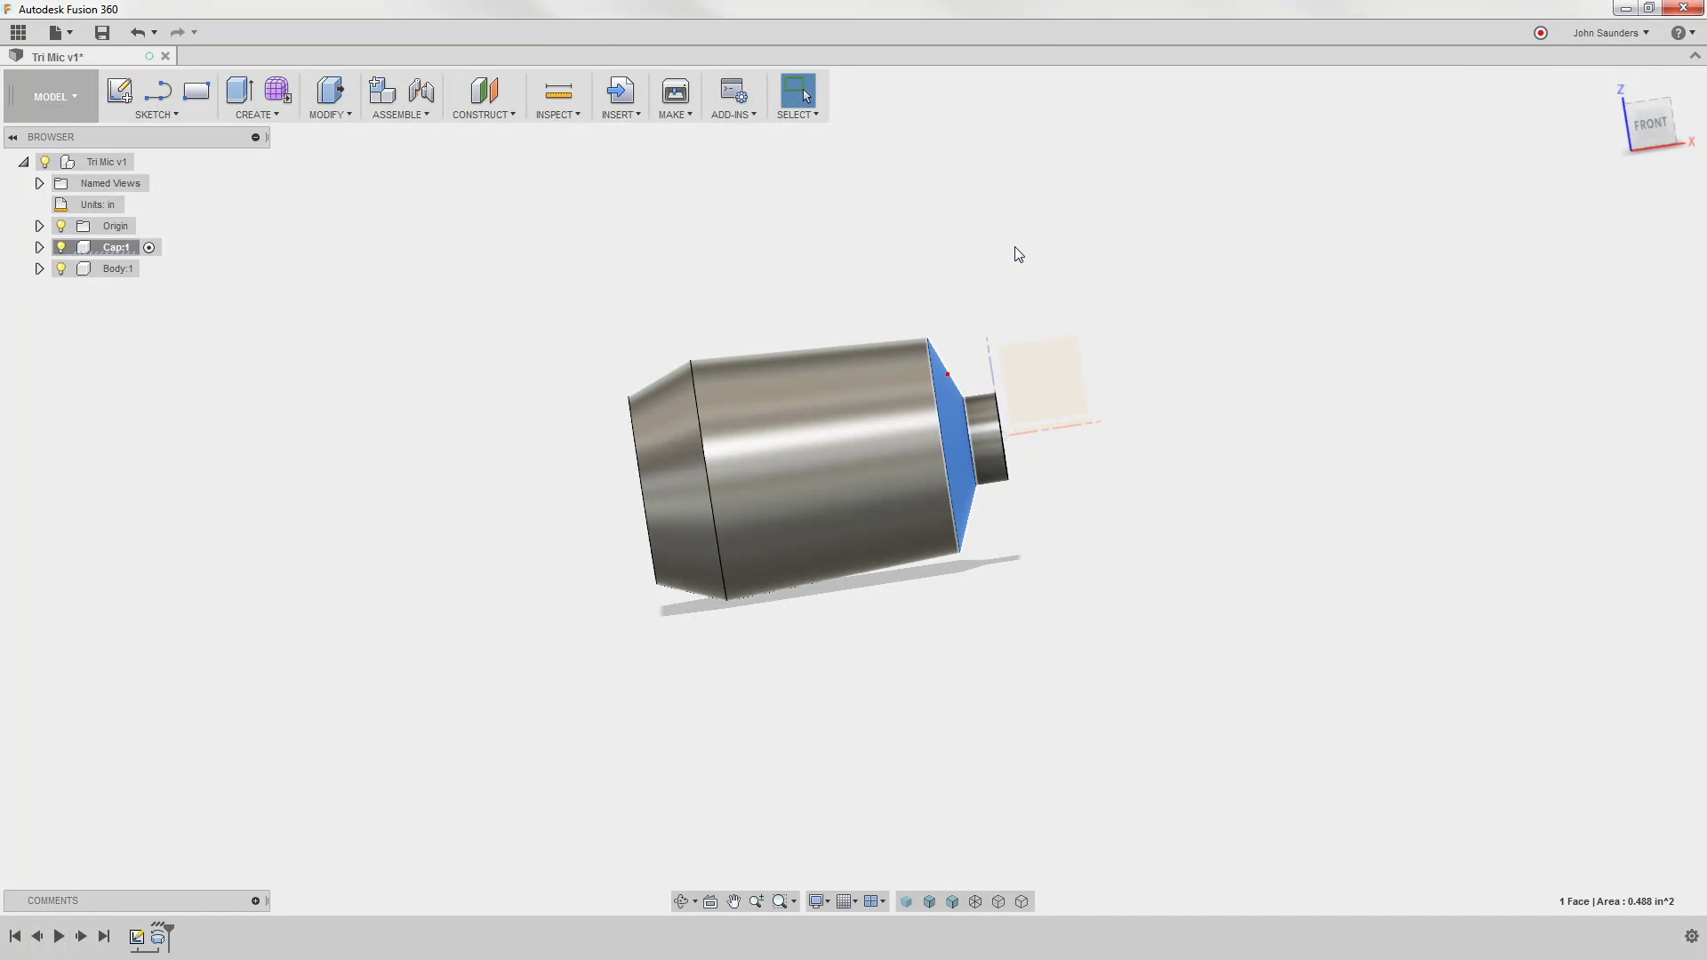
{"action": "left_click", "coordinate": [980, 262]}
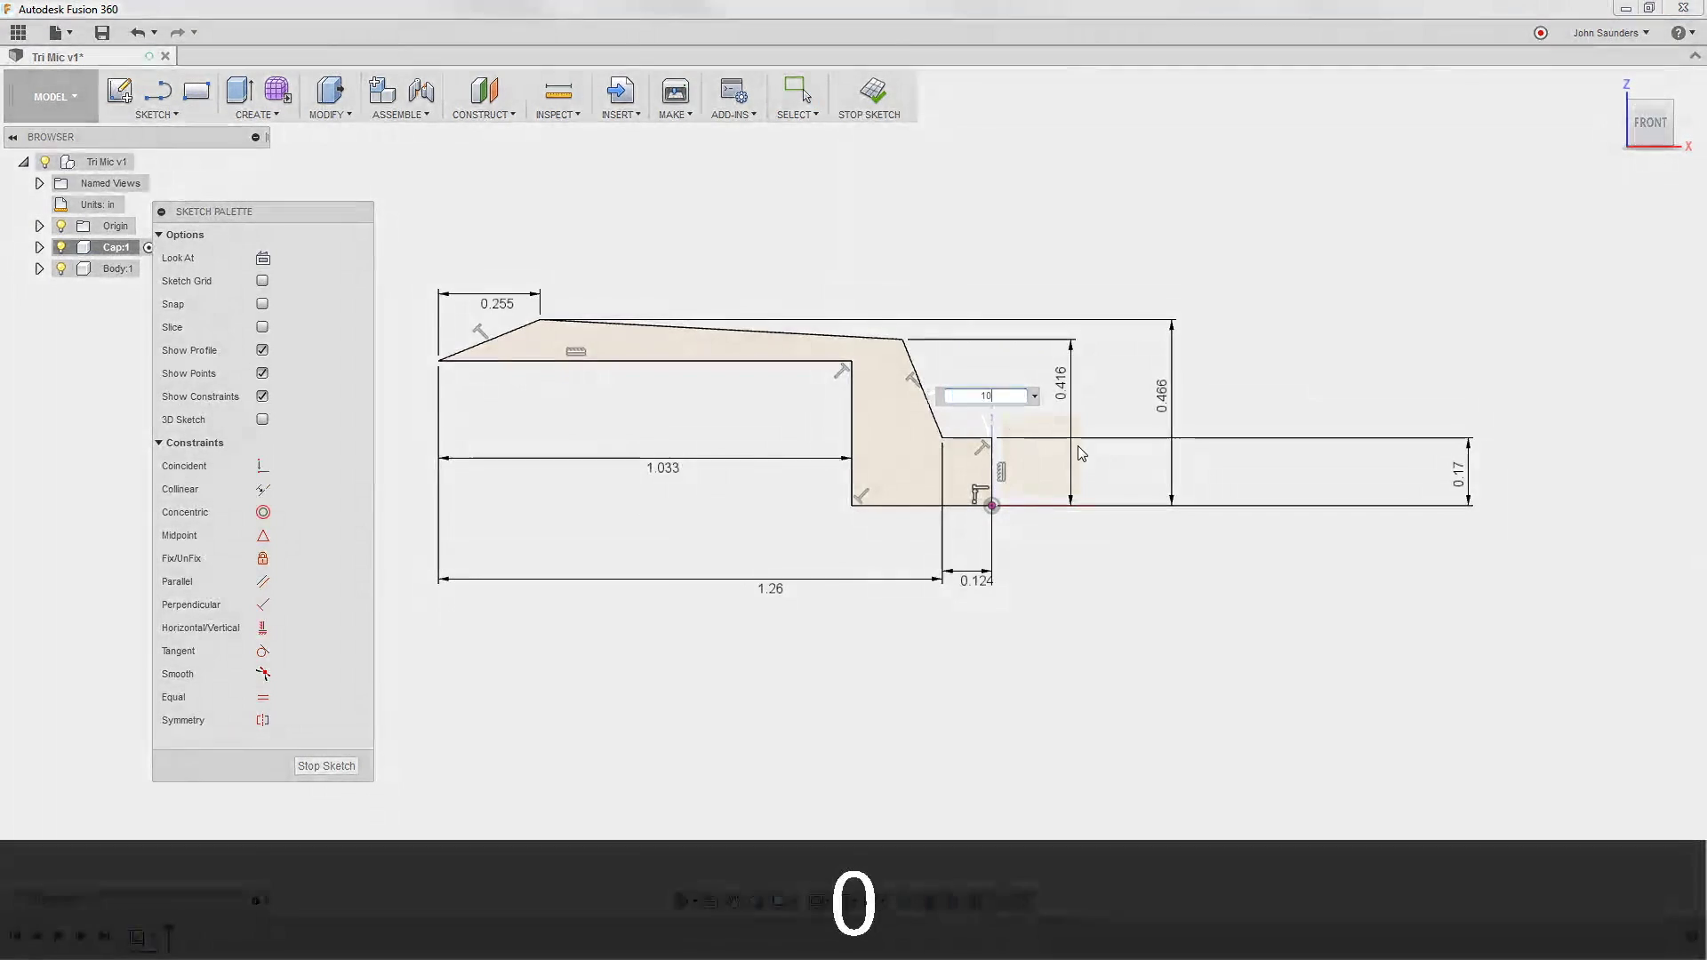
{"action": "key", "text": "Return"}
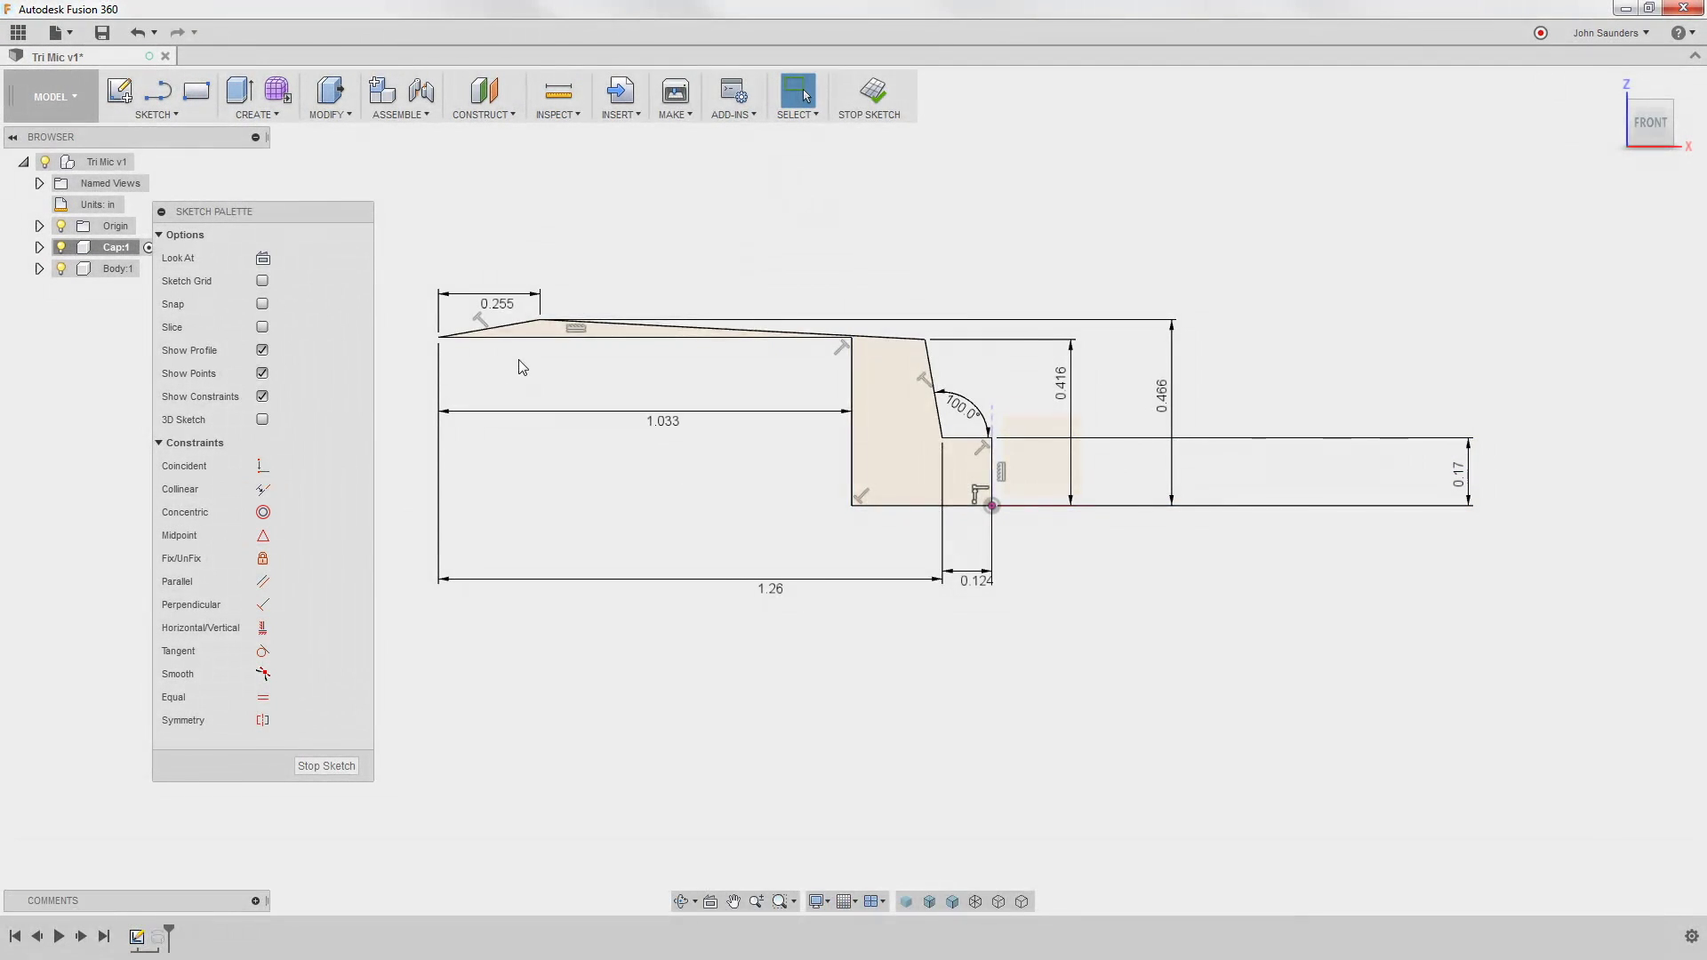
- Set the horizontal distance from the cap profile's pointed tip to the inner vertical line to 0.753 in
{"action": "double_click", "coordinate": [662, 421]}
{"action": "key", "text": "Delete"}
{"action": "type", "text": "3"}
{"action": "key", "text": "Return"}
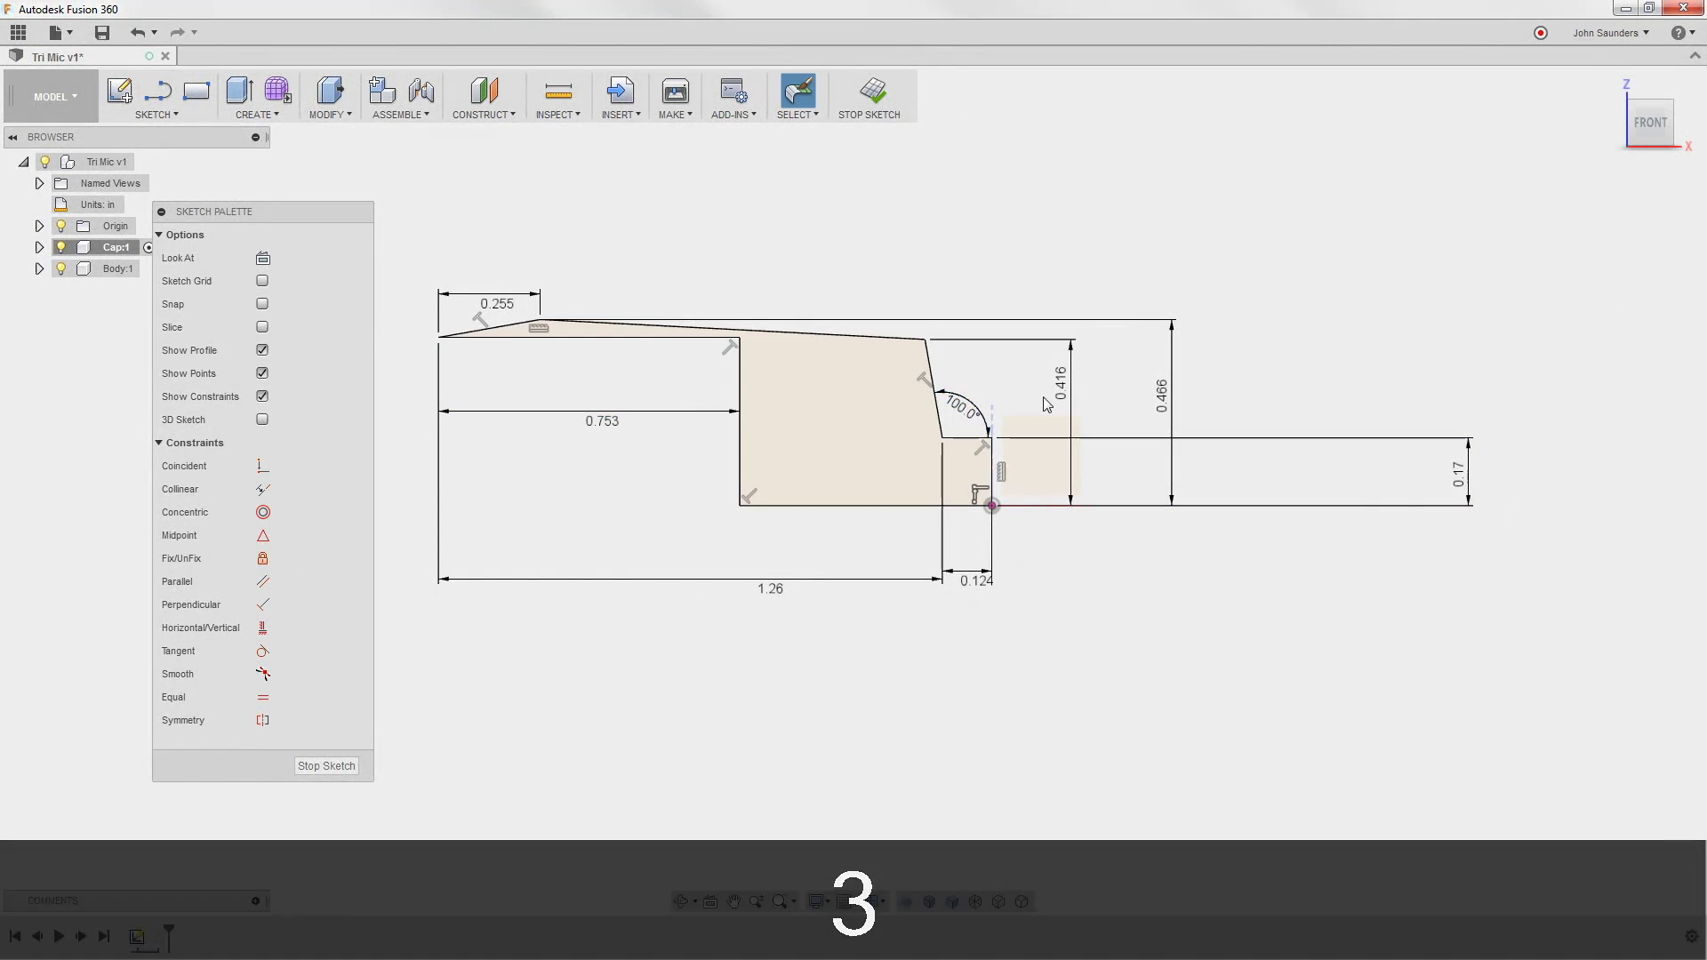
- Finish the cap sketch and save the design as a new version with the description User Saved
{"action": "left_click", "coordinate": [868, 89]}
{"action": "middle_click_drag", "start_coordinate": [802, 240], "coordinate": [746, 269], "text": "shift"}
{"action": "key", "text": "ctrl+s"}
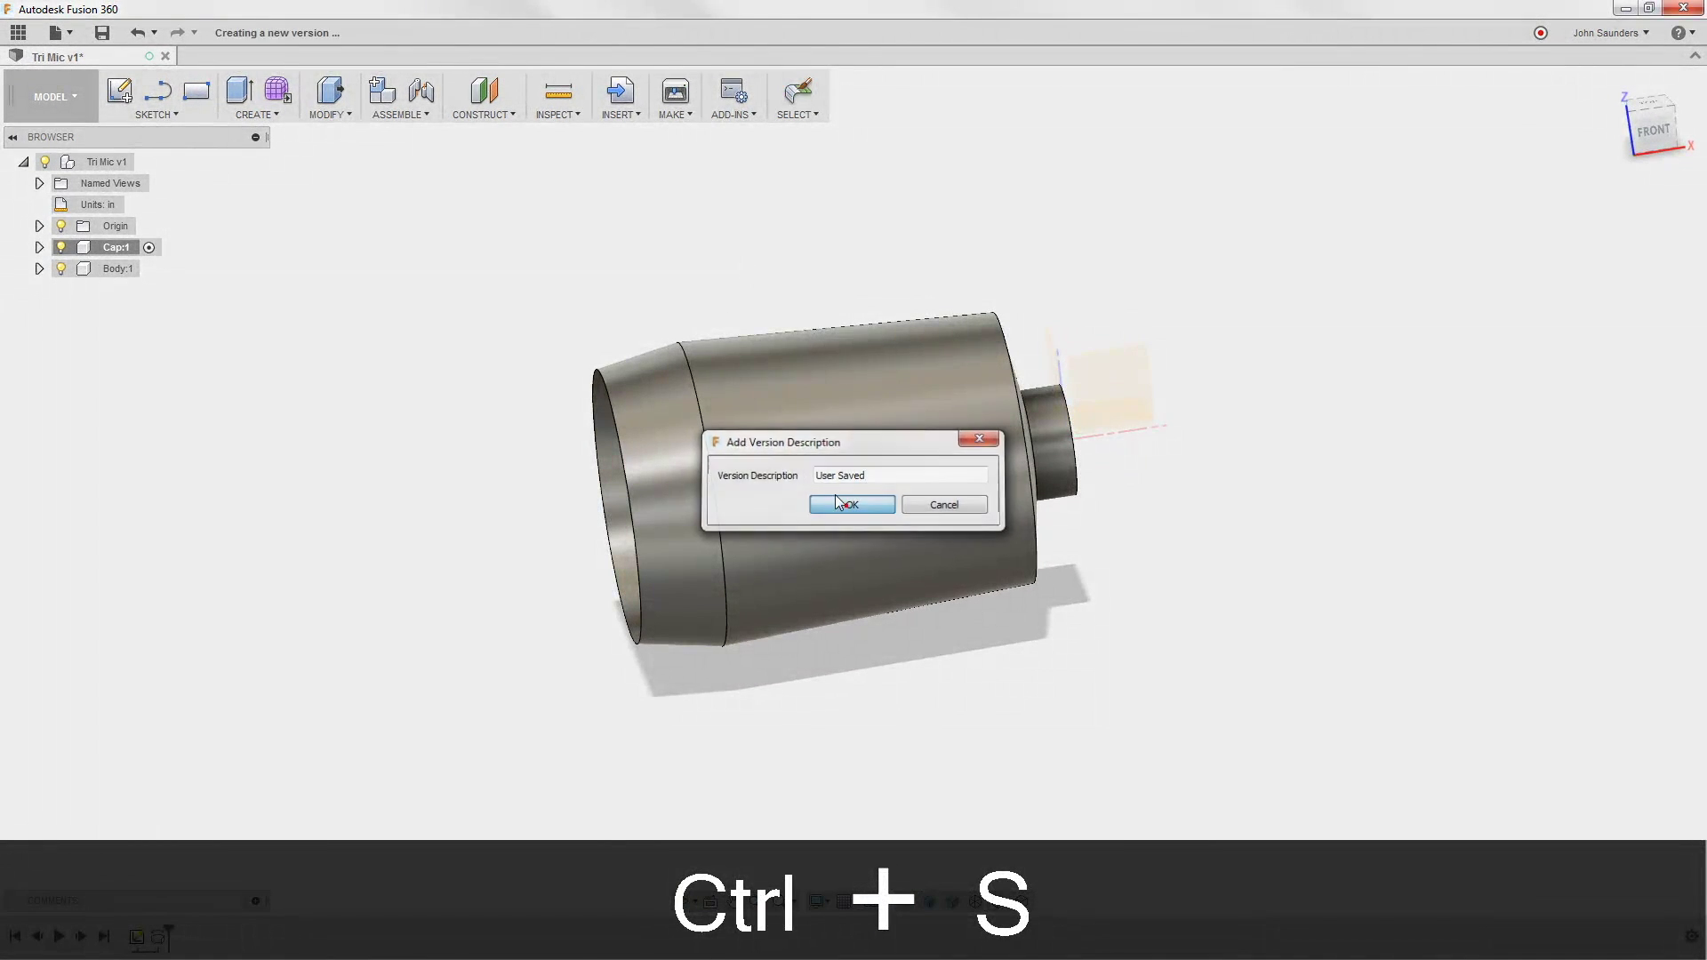
{"action": "left_click", "coordinate": [837, 497]}
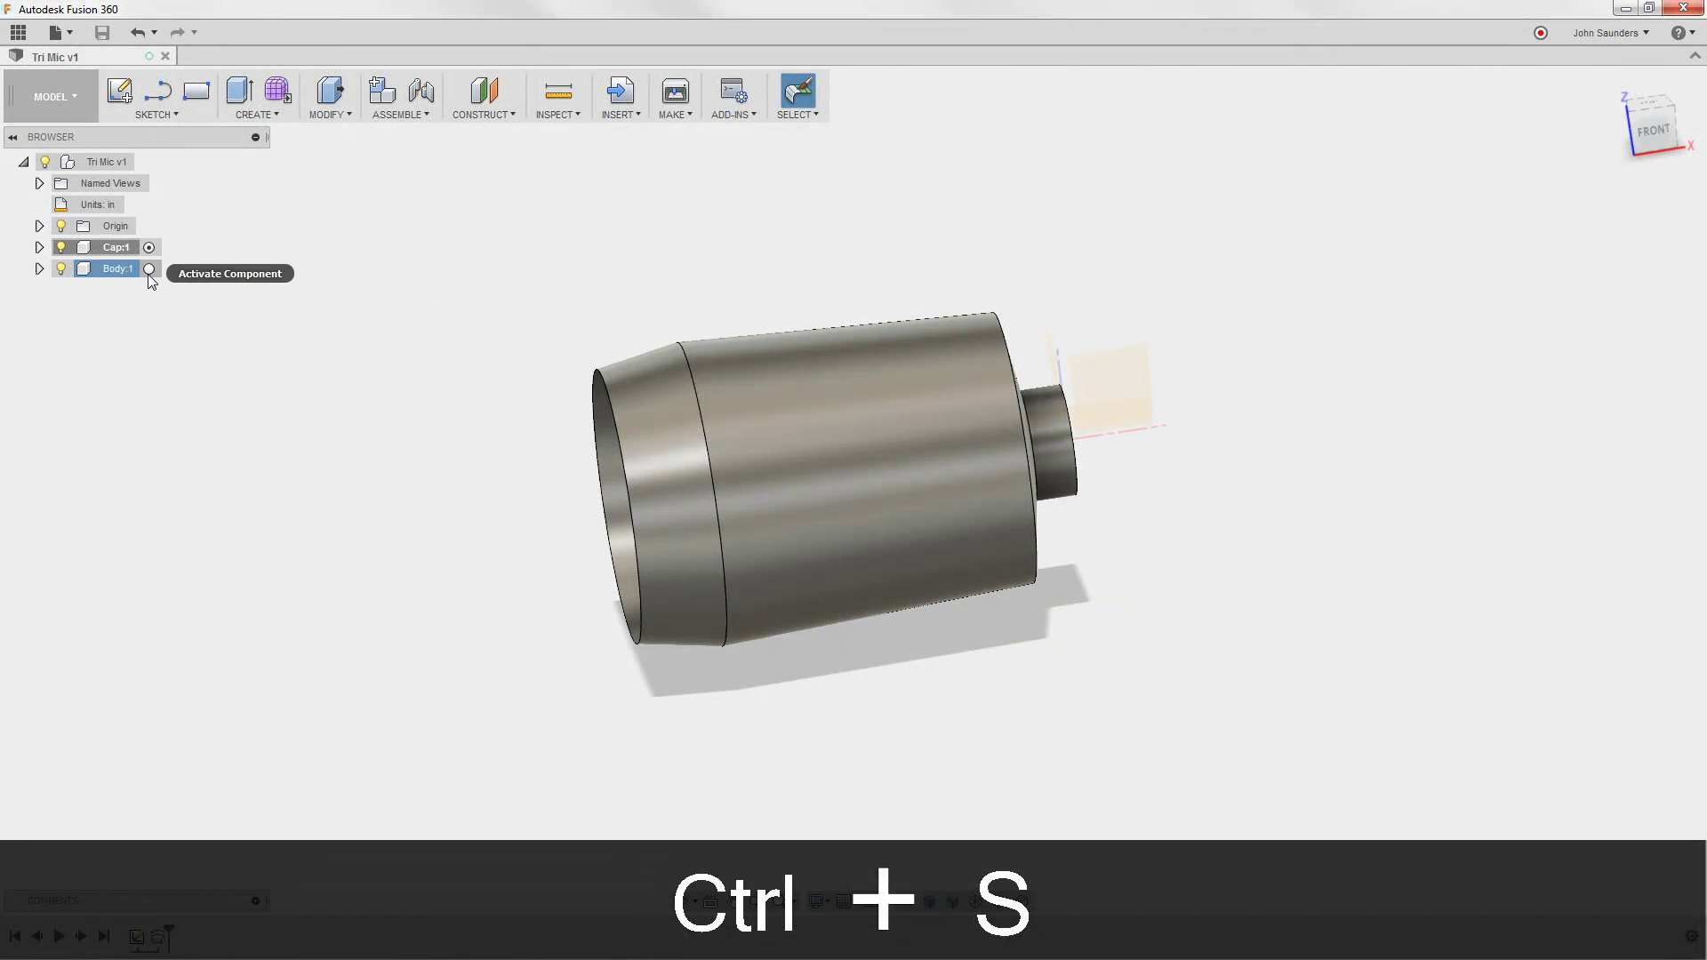
- Hide the Cap component and make the Body component active
{"action": "left_click", "coordinate": [152, 269]}
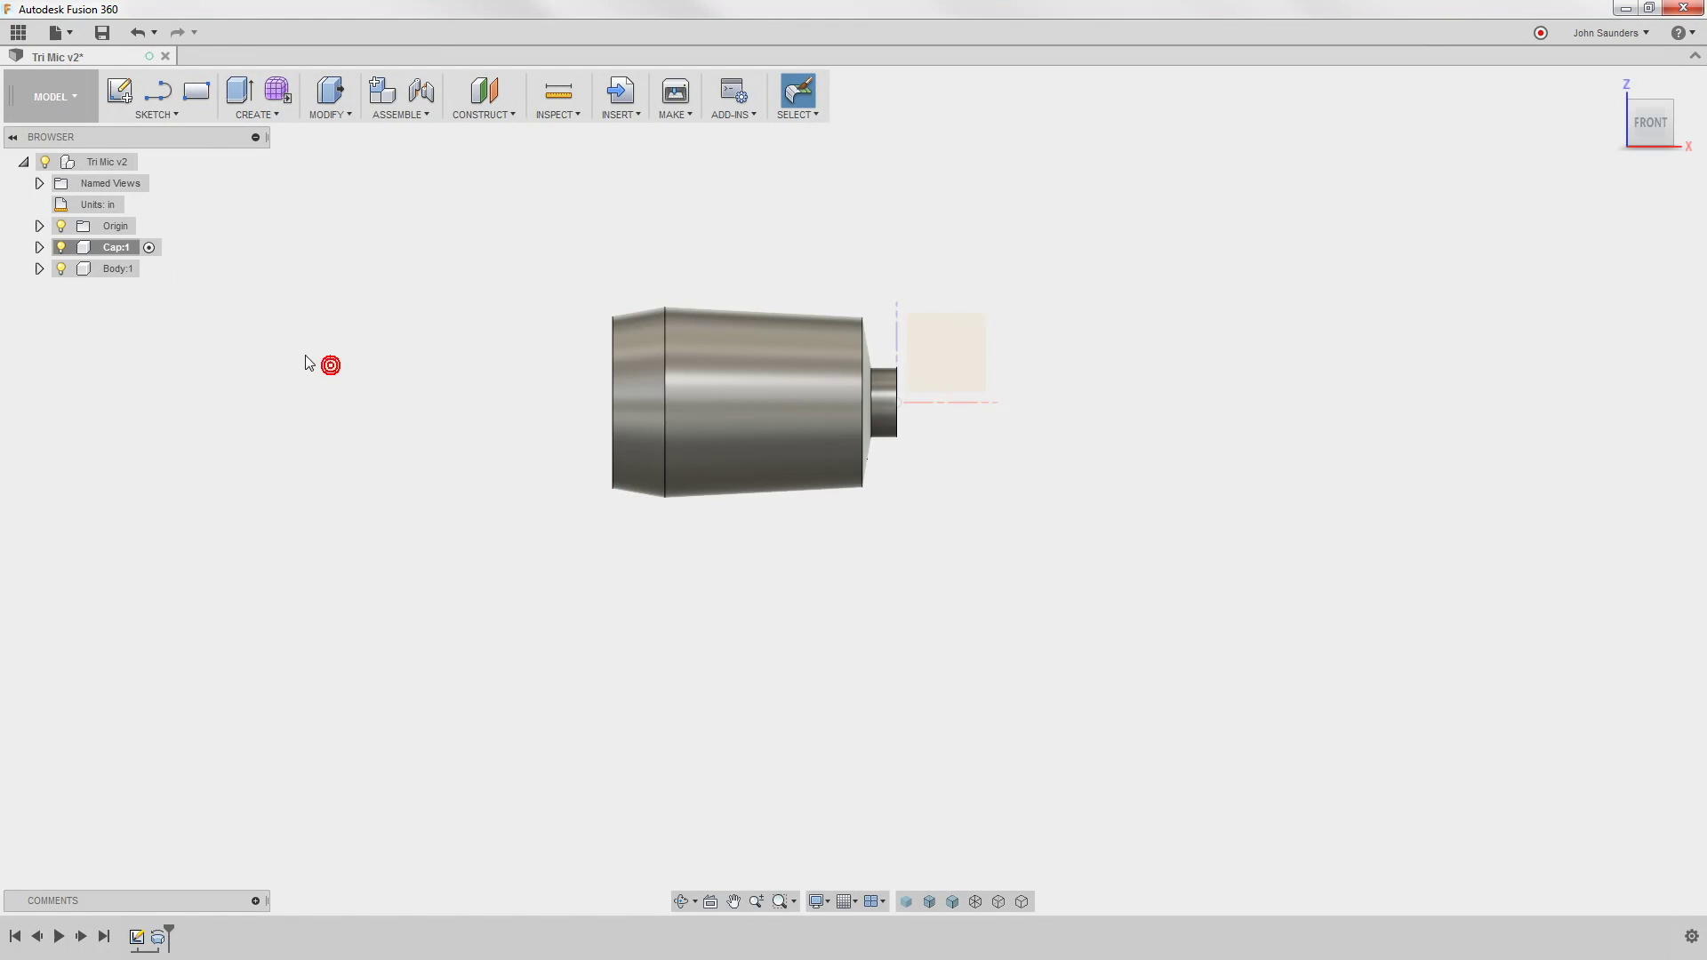
{"action": "left_click", "coordinate": [61, 247]}
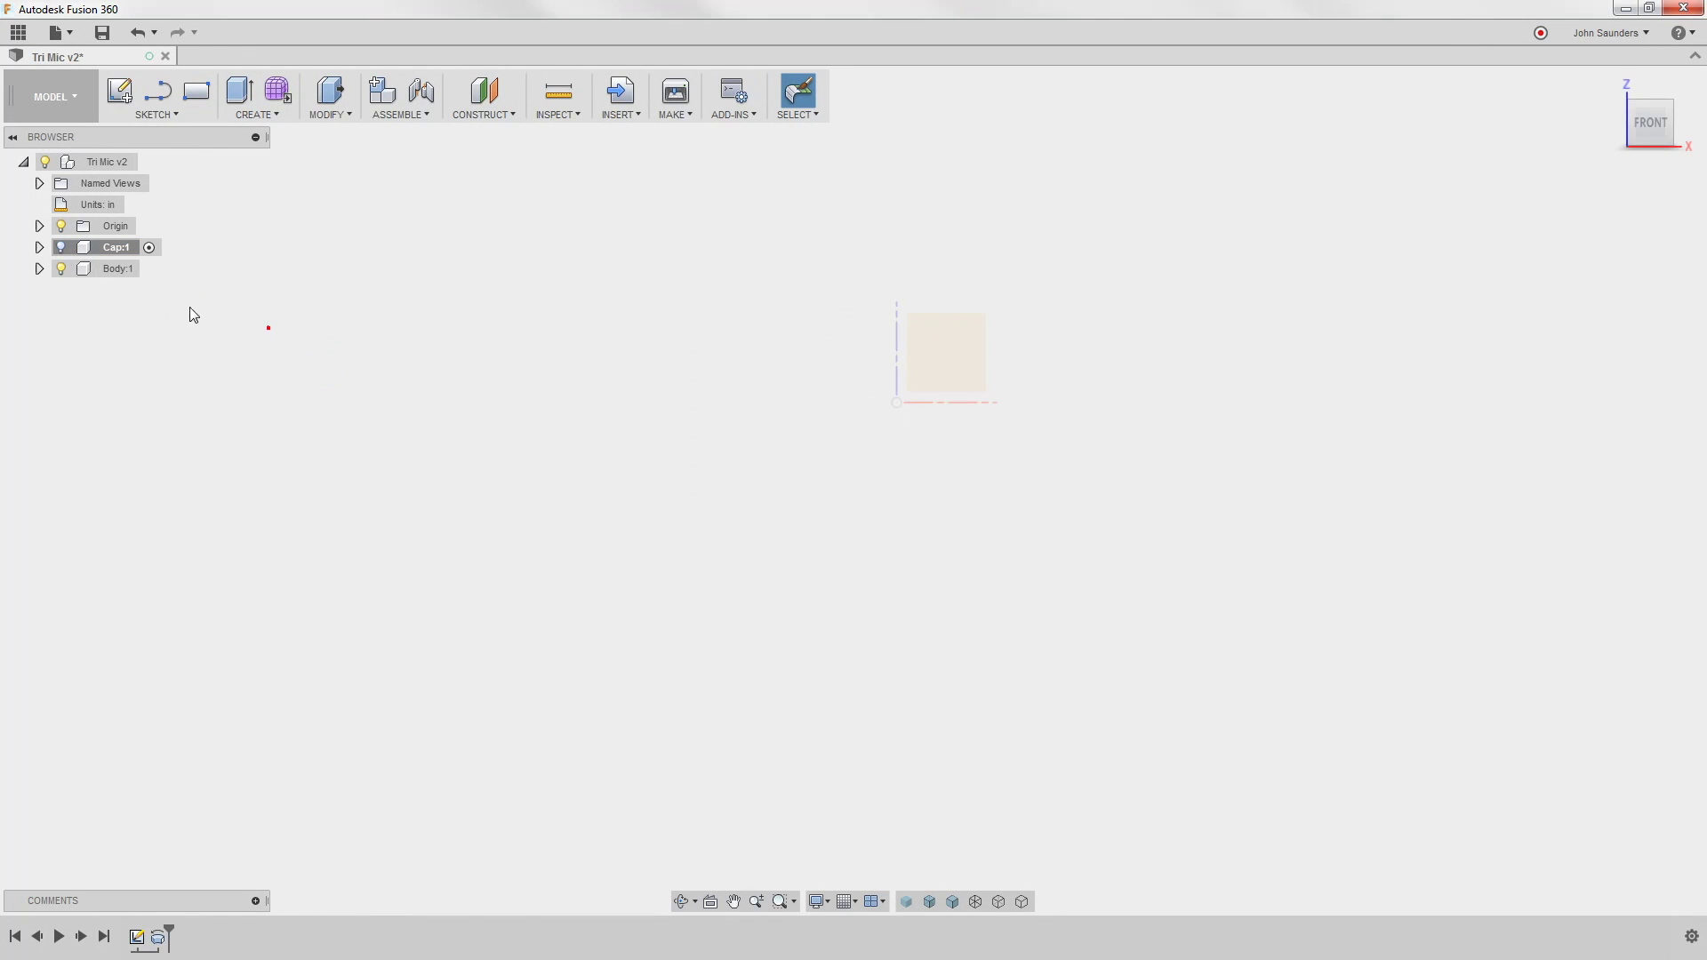
{"action": "left_click", "coordinate": [148, 269]}
- Start a line sketch on the XZ plane in the Body component
{"action": "key", "text": "l"}
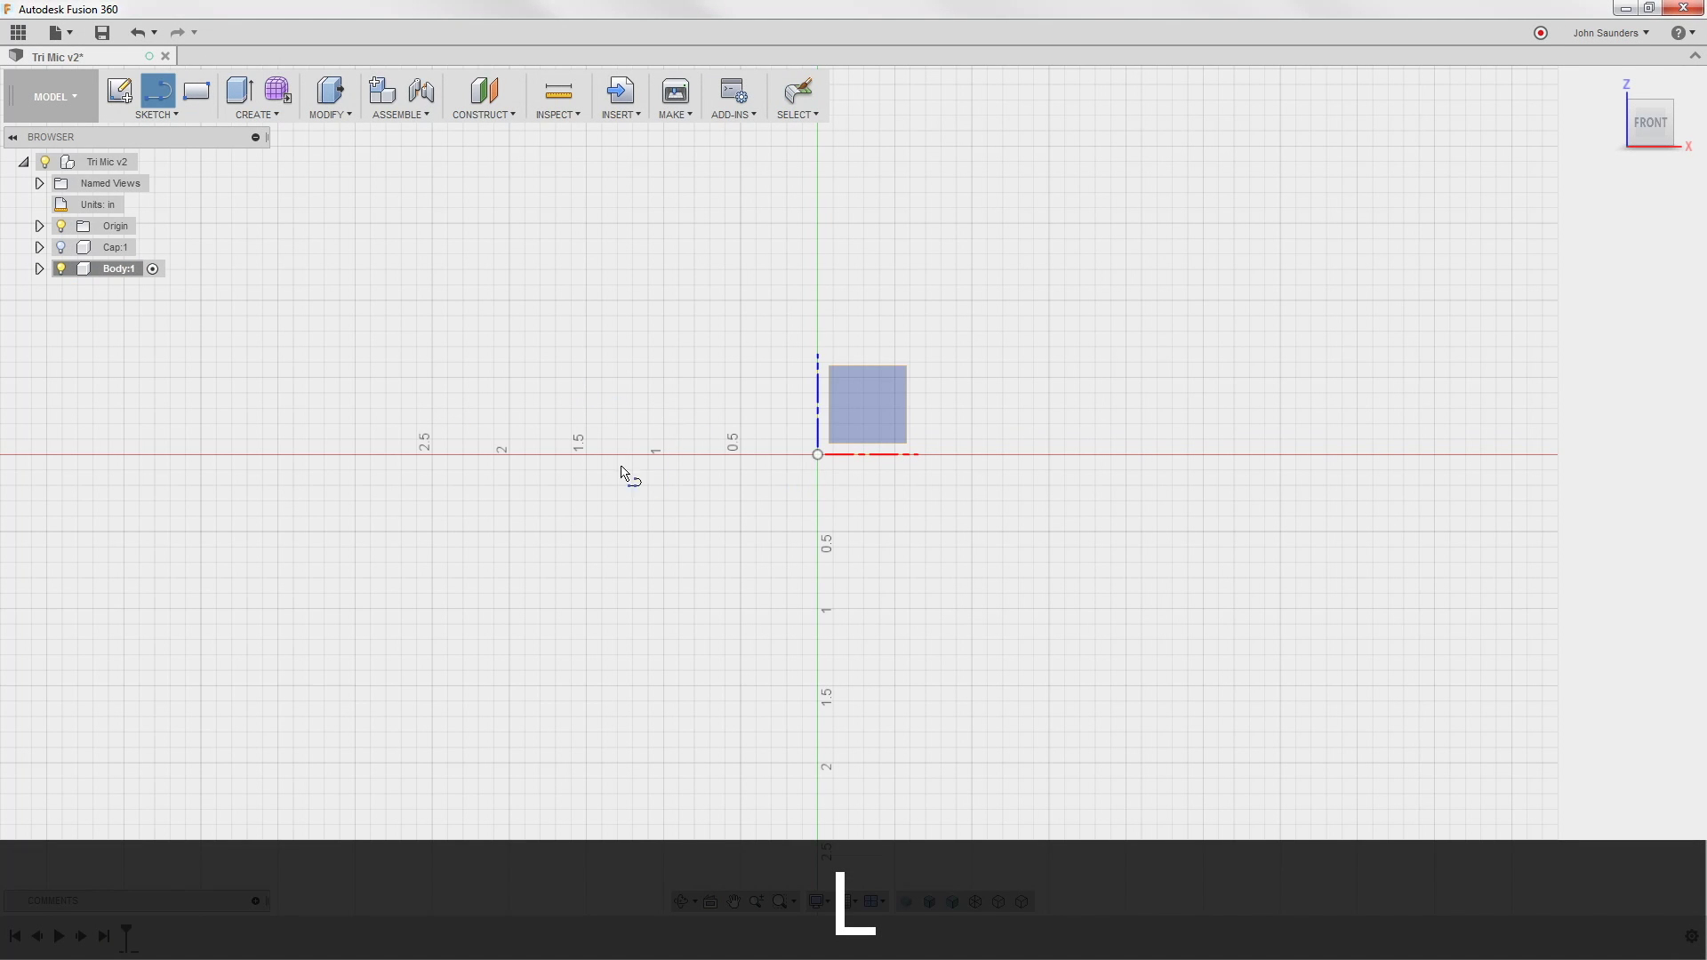
{"action": "left_click", "coordinate": [890, 399]}
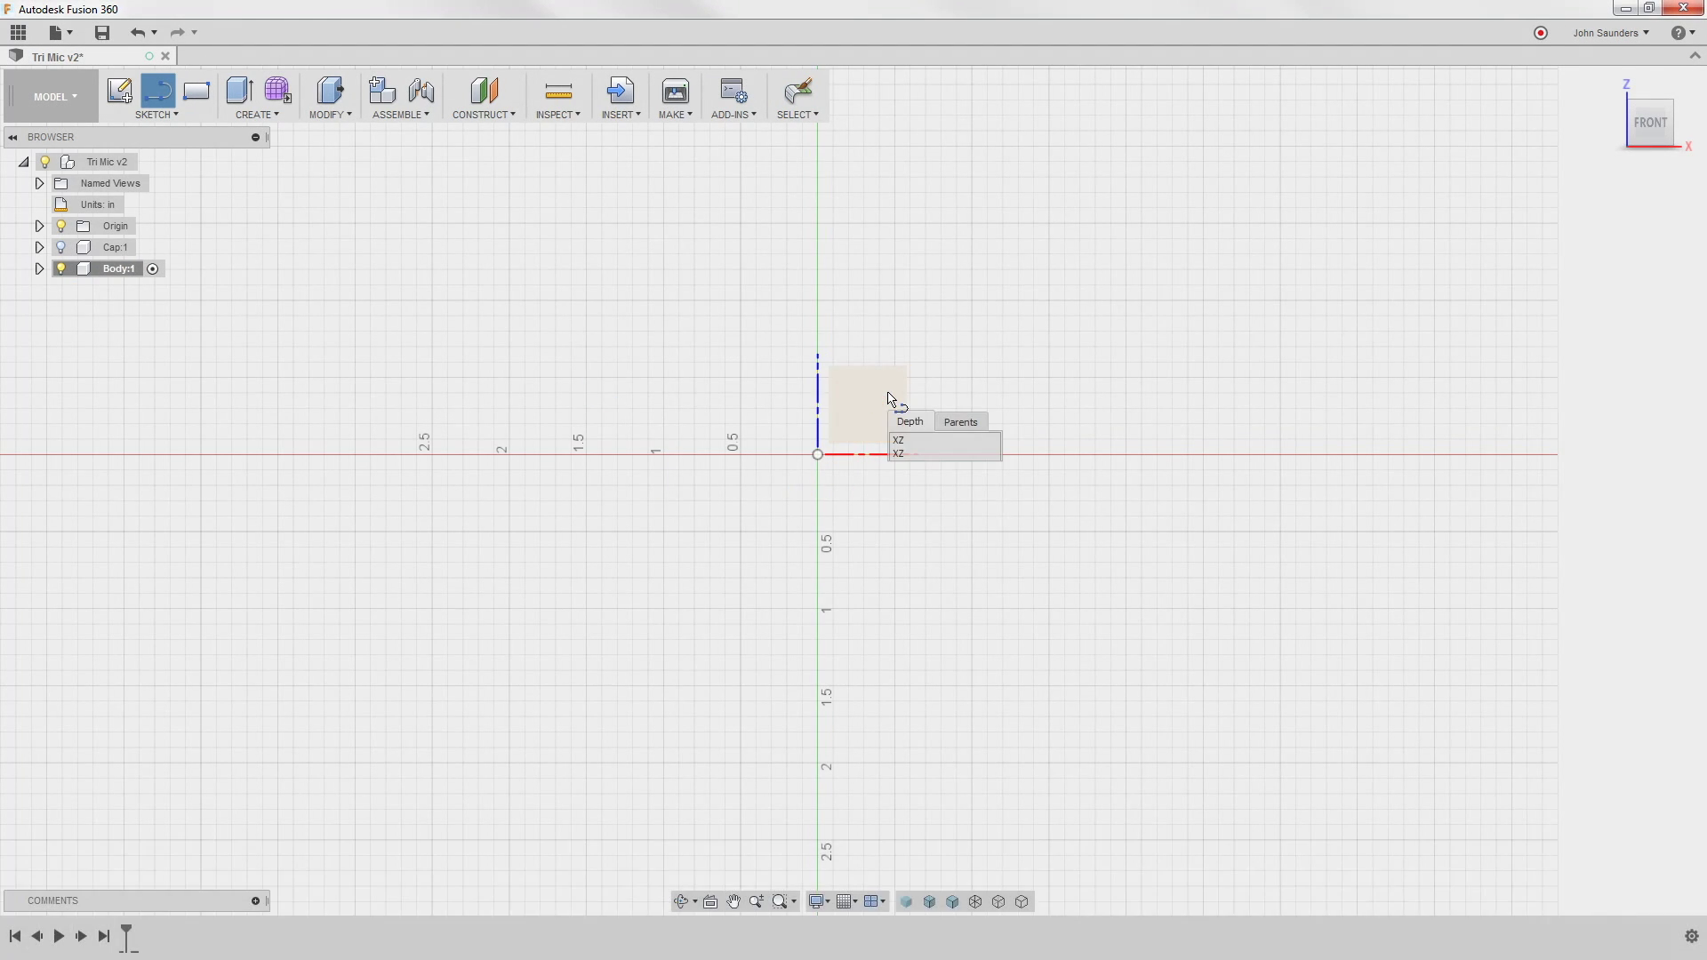
{"action": "left_click", "coordinate": [817, 454]}
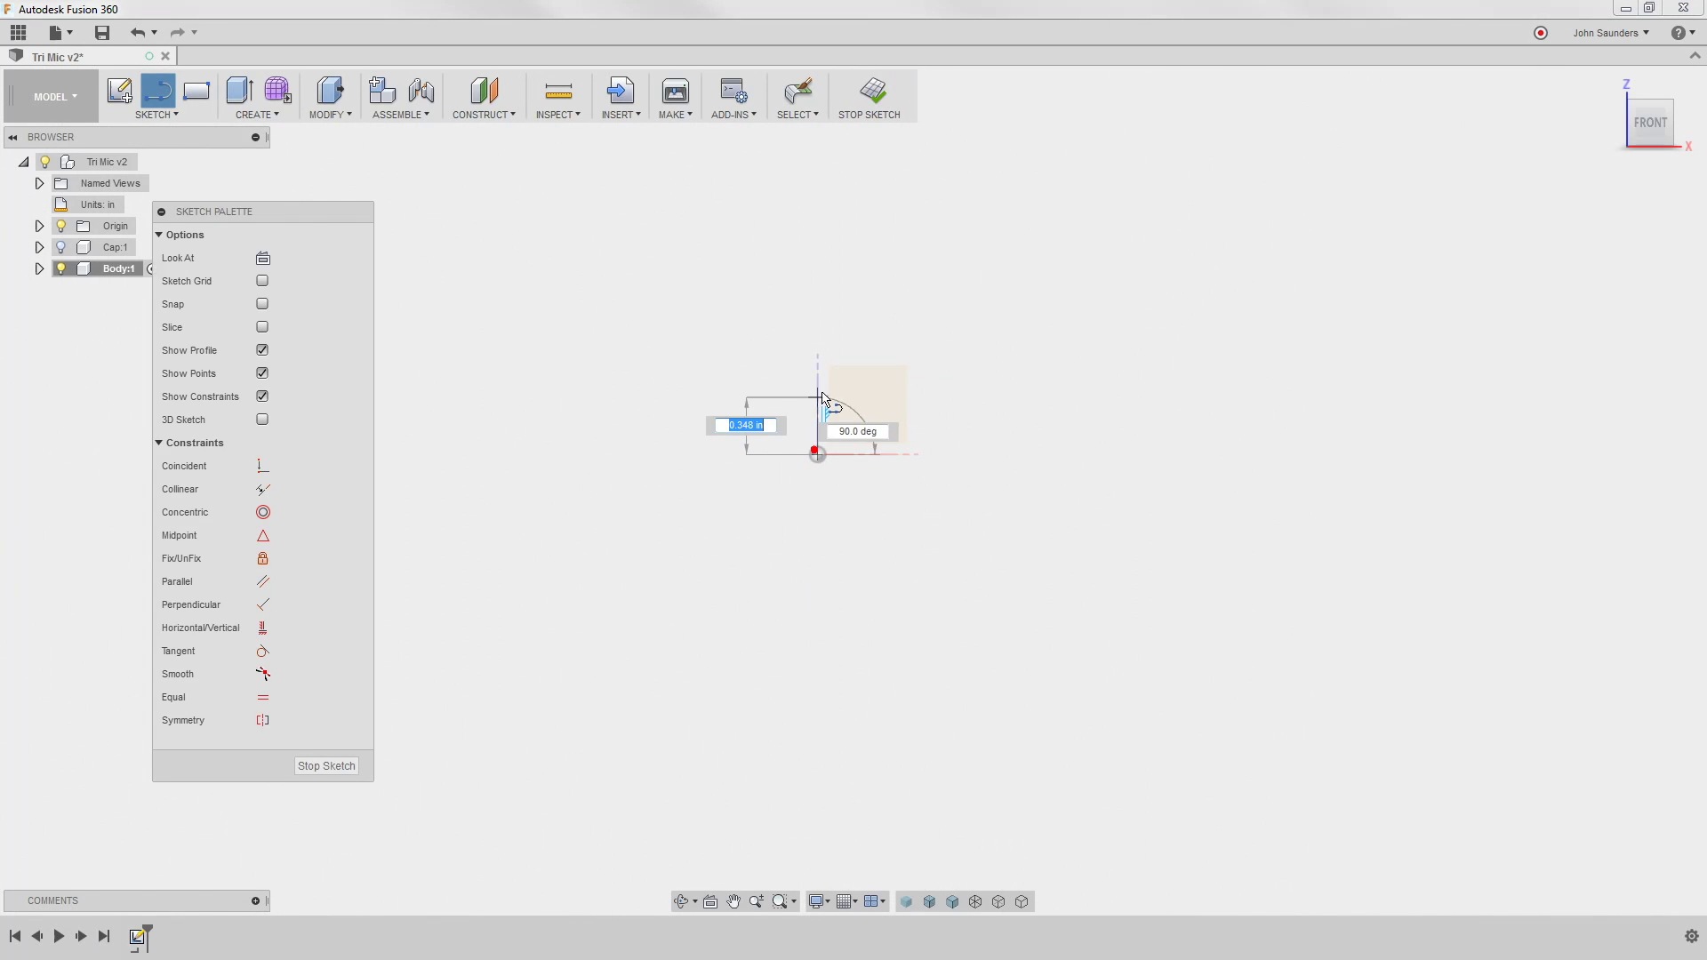
{"action": "left_click", "coordinate": [809, 337]}
{"action": "key", "text": "ctrl+z"}
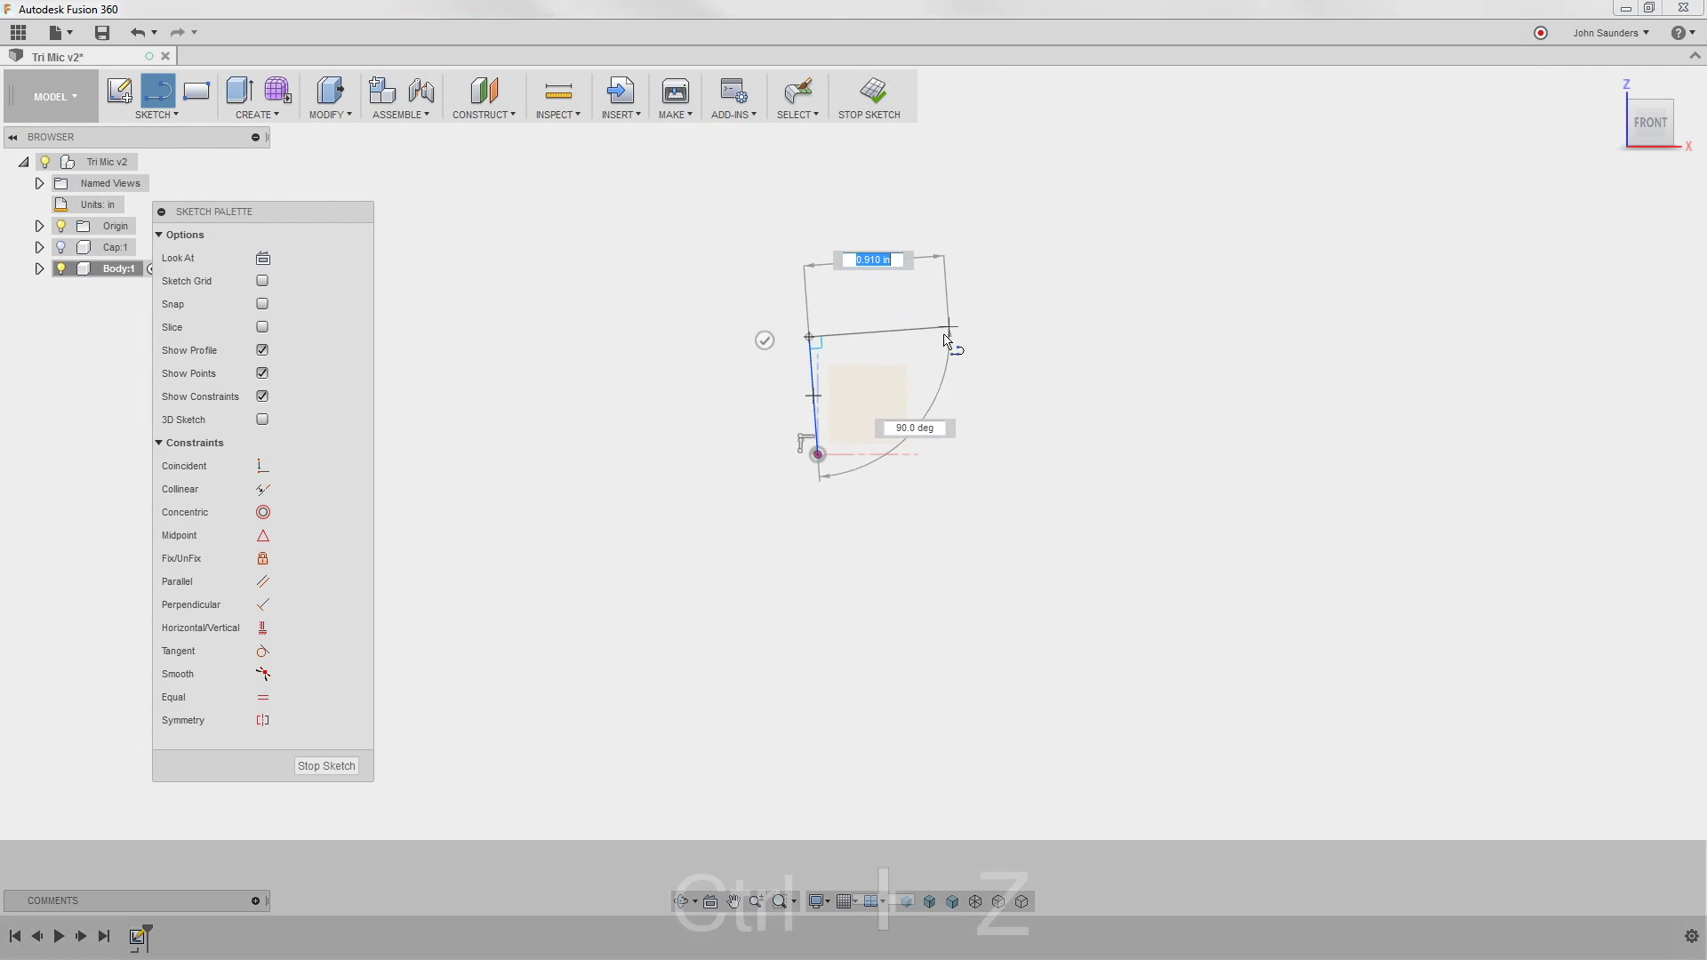
- Draw a vertical line upward from the origin and dimension its length to .814/2 in
{"action": "key", "text": "l"}
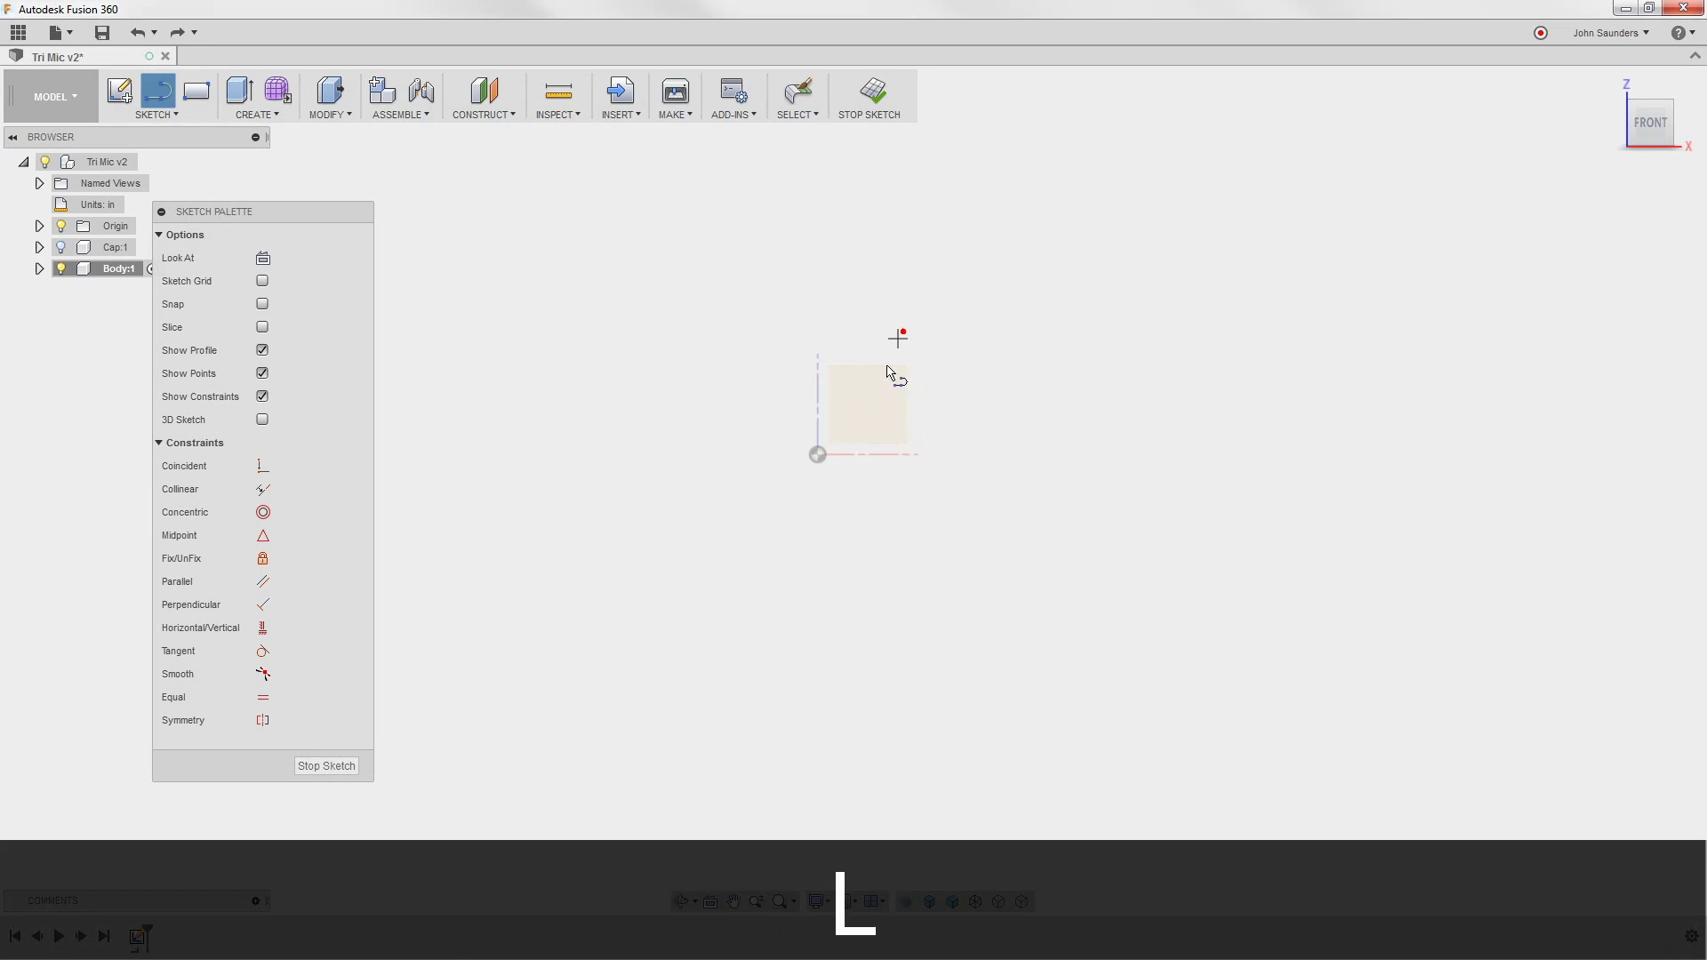
{"action": "left_click", "coordinate": [818, 455]}
{"action": "left_click", "coordinate": [818, 382]}
{"action": "key", "text": "Escape"}
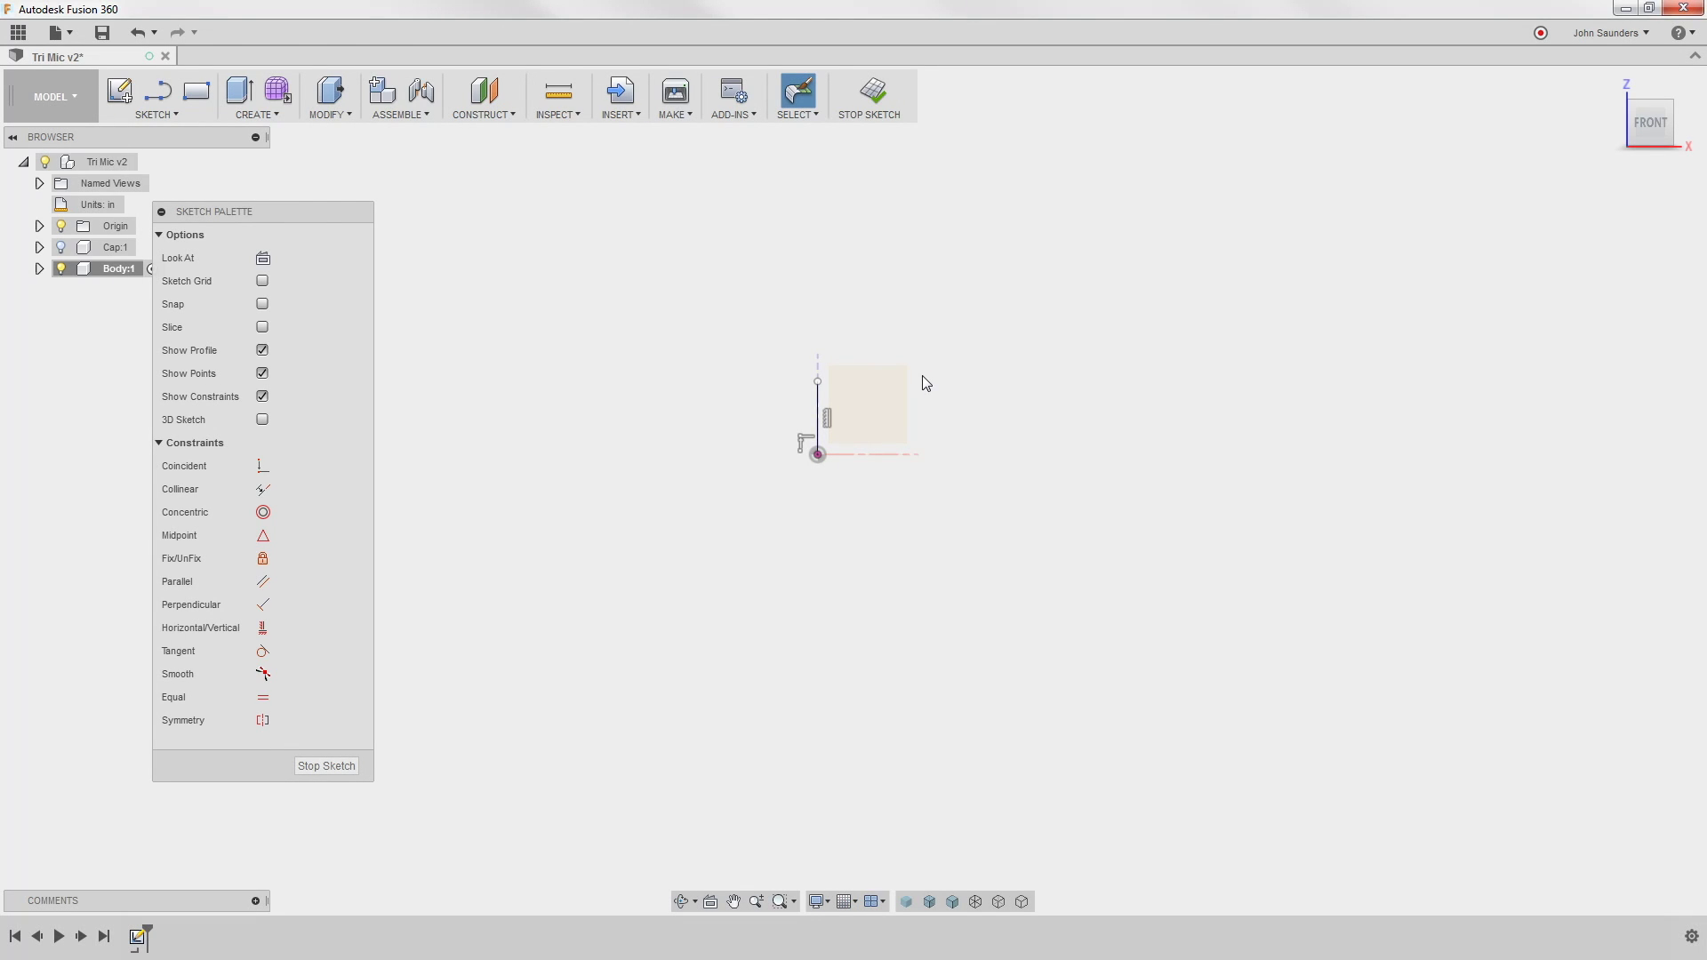
{"action": "key", "text": "d"}
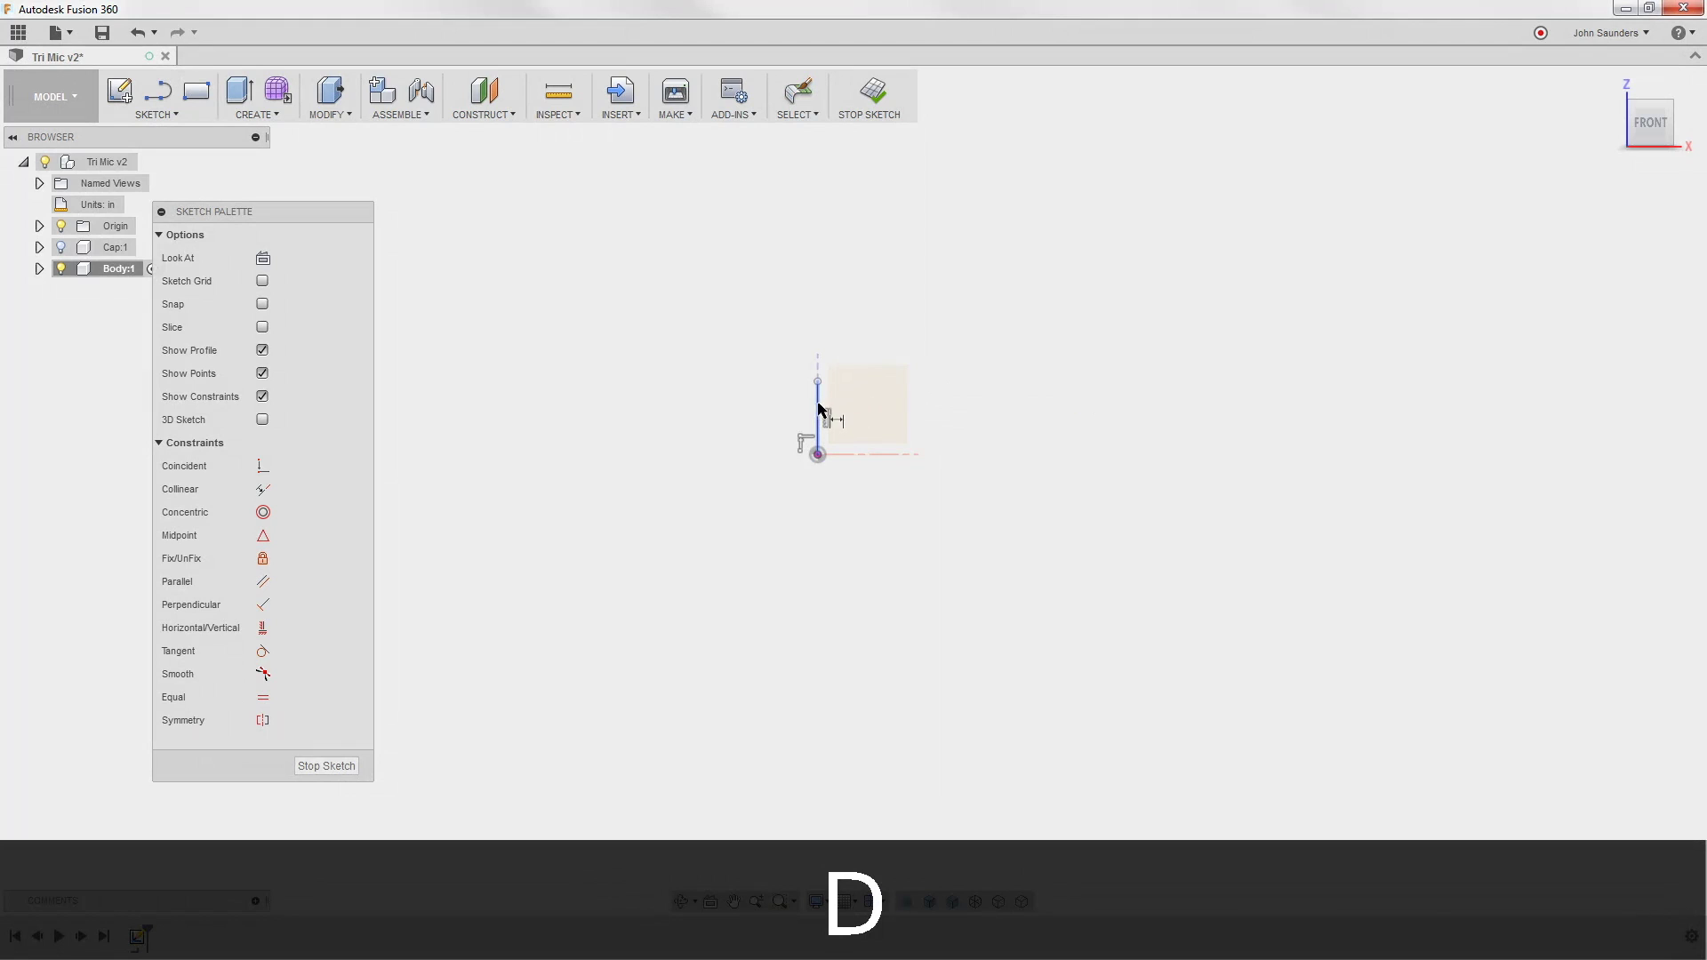
{"action": "left_click", "coordinate": [818, 413]}
{"action": "left_click", "coordinate": [864, 410]}
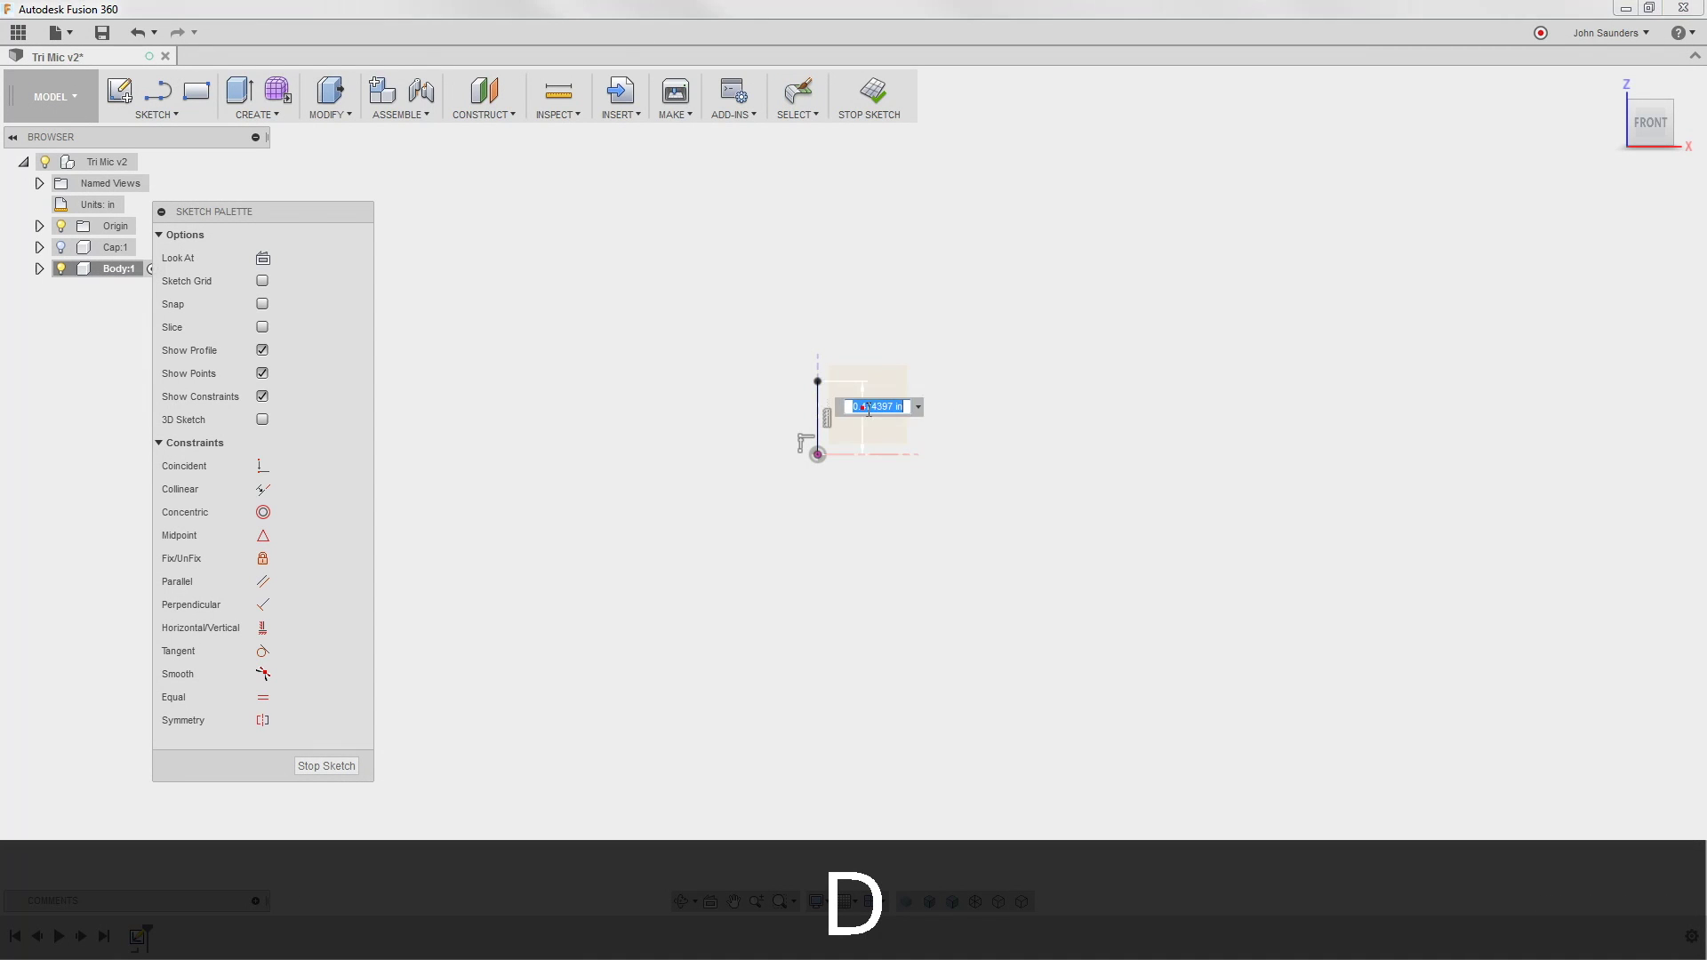
{"action": "type", "text": ".814/2"}
{"action": "key", "text": "Return"}
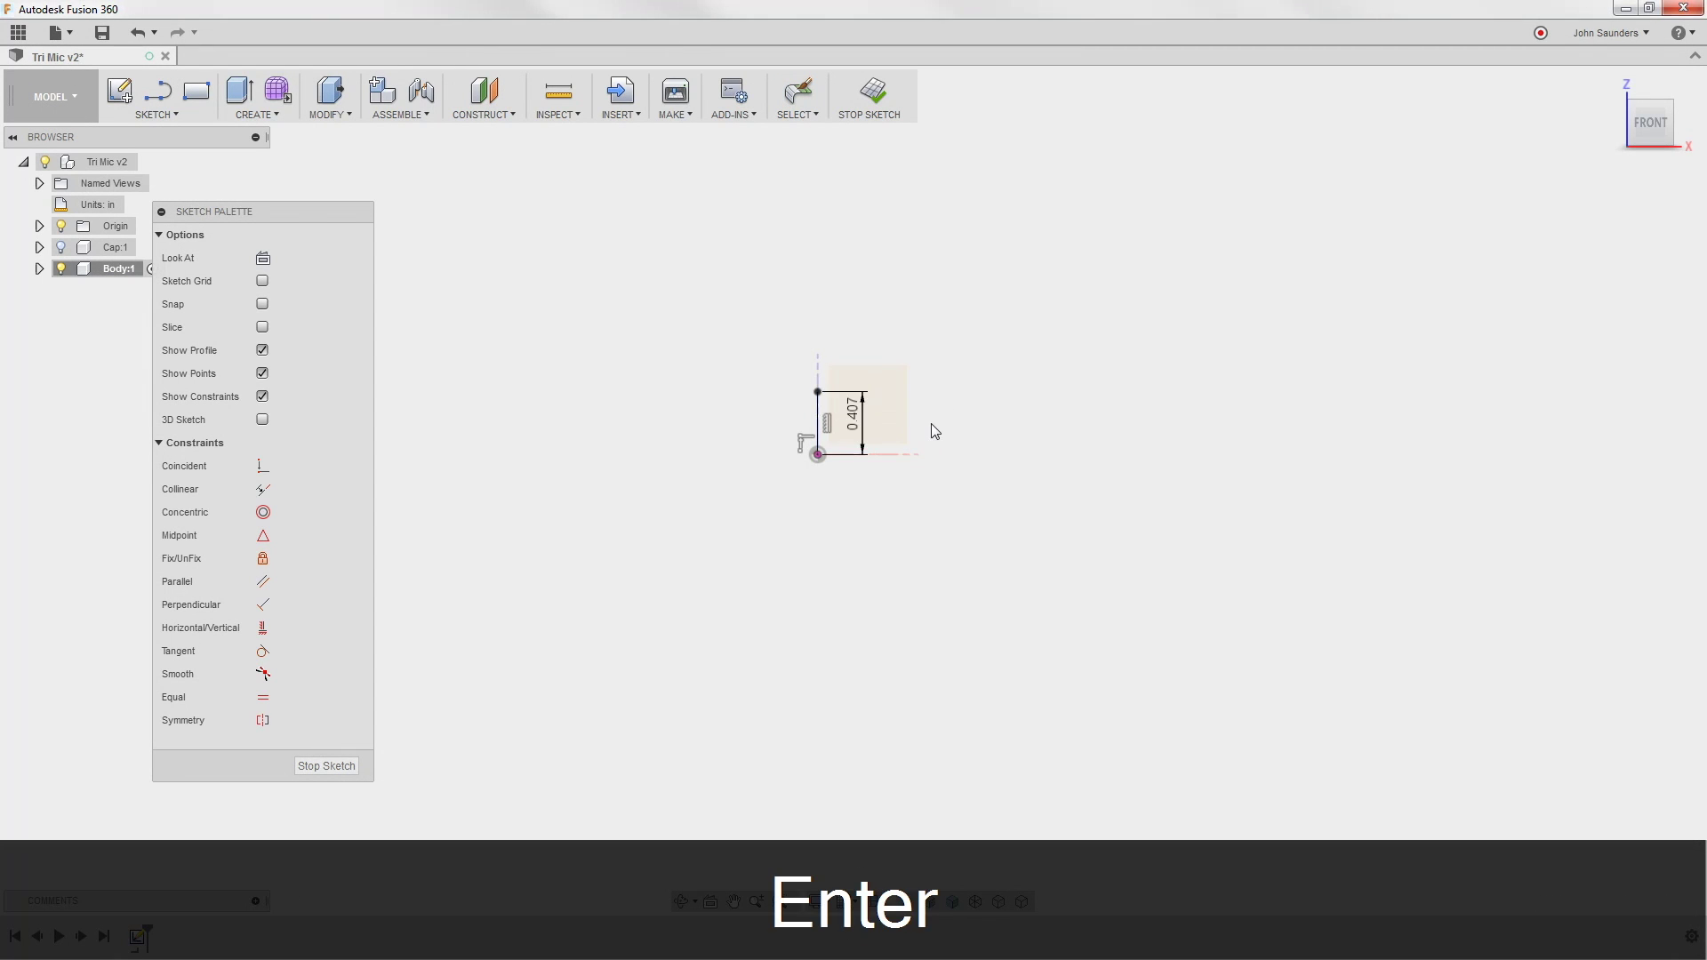
- Draw connected lines from the vertical line's upper end: a horizontal run, a short downward slope and a horizontal groove floor
{"action": "key", "text": "l"}
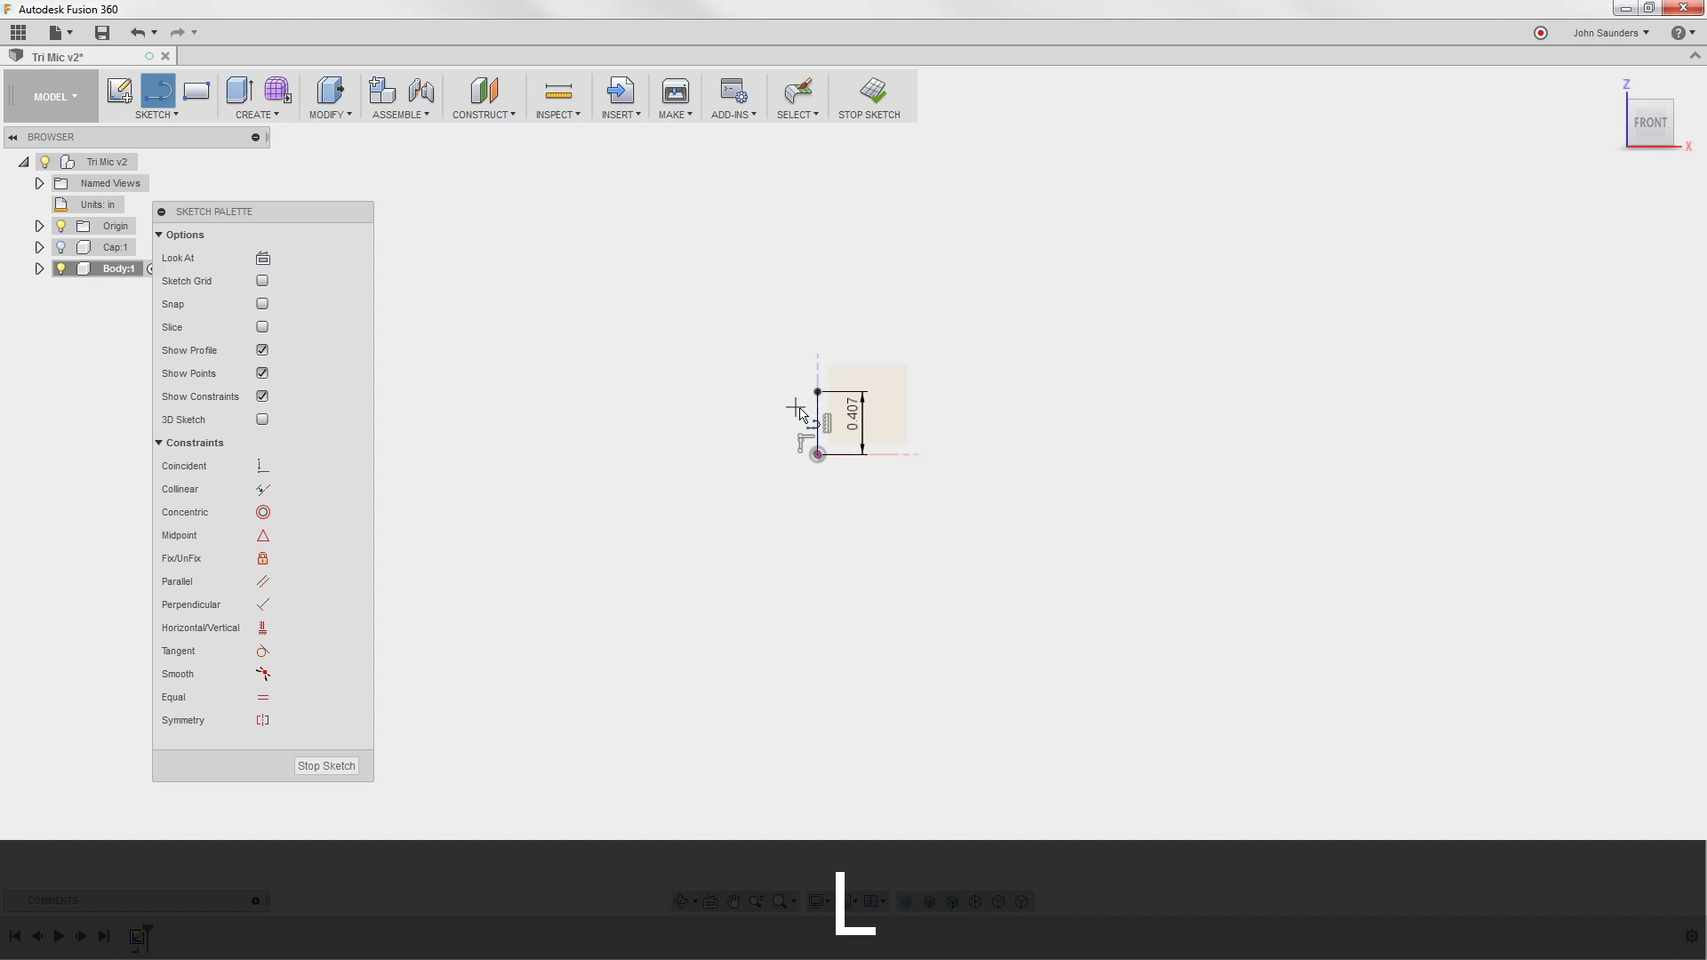
{"action": "left_click_drag", "start_coordinate": [818, 391], "coordinate": [613, 401]}
{"action": "left_click", "coordinate": [613, 392]}
{"action": "left_click", "coordinate": [587, 418]}
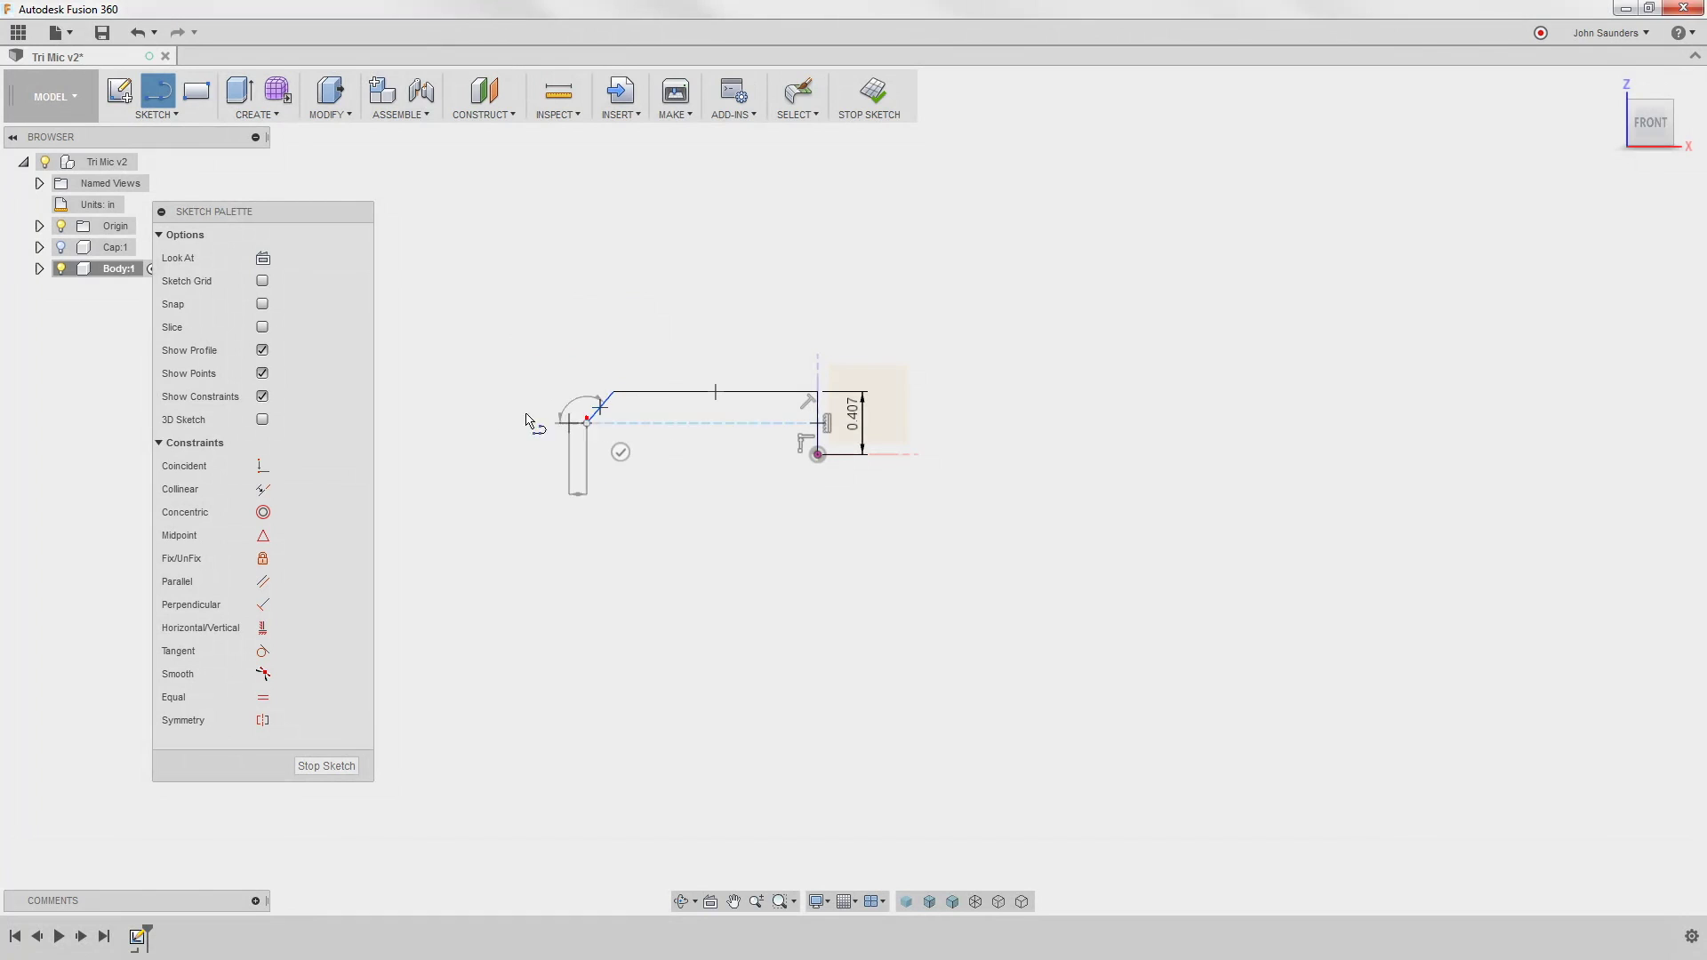
{"action": "left_click", "coordinate": [469, 419]}
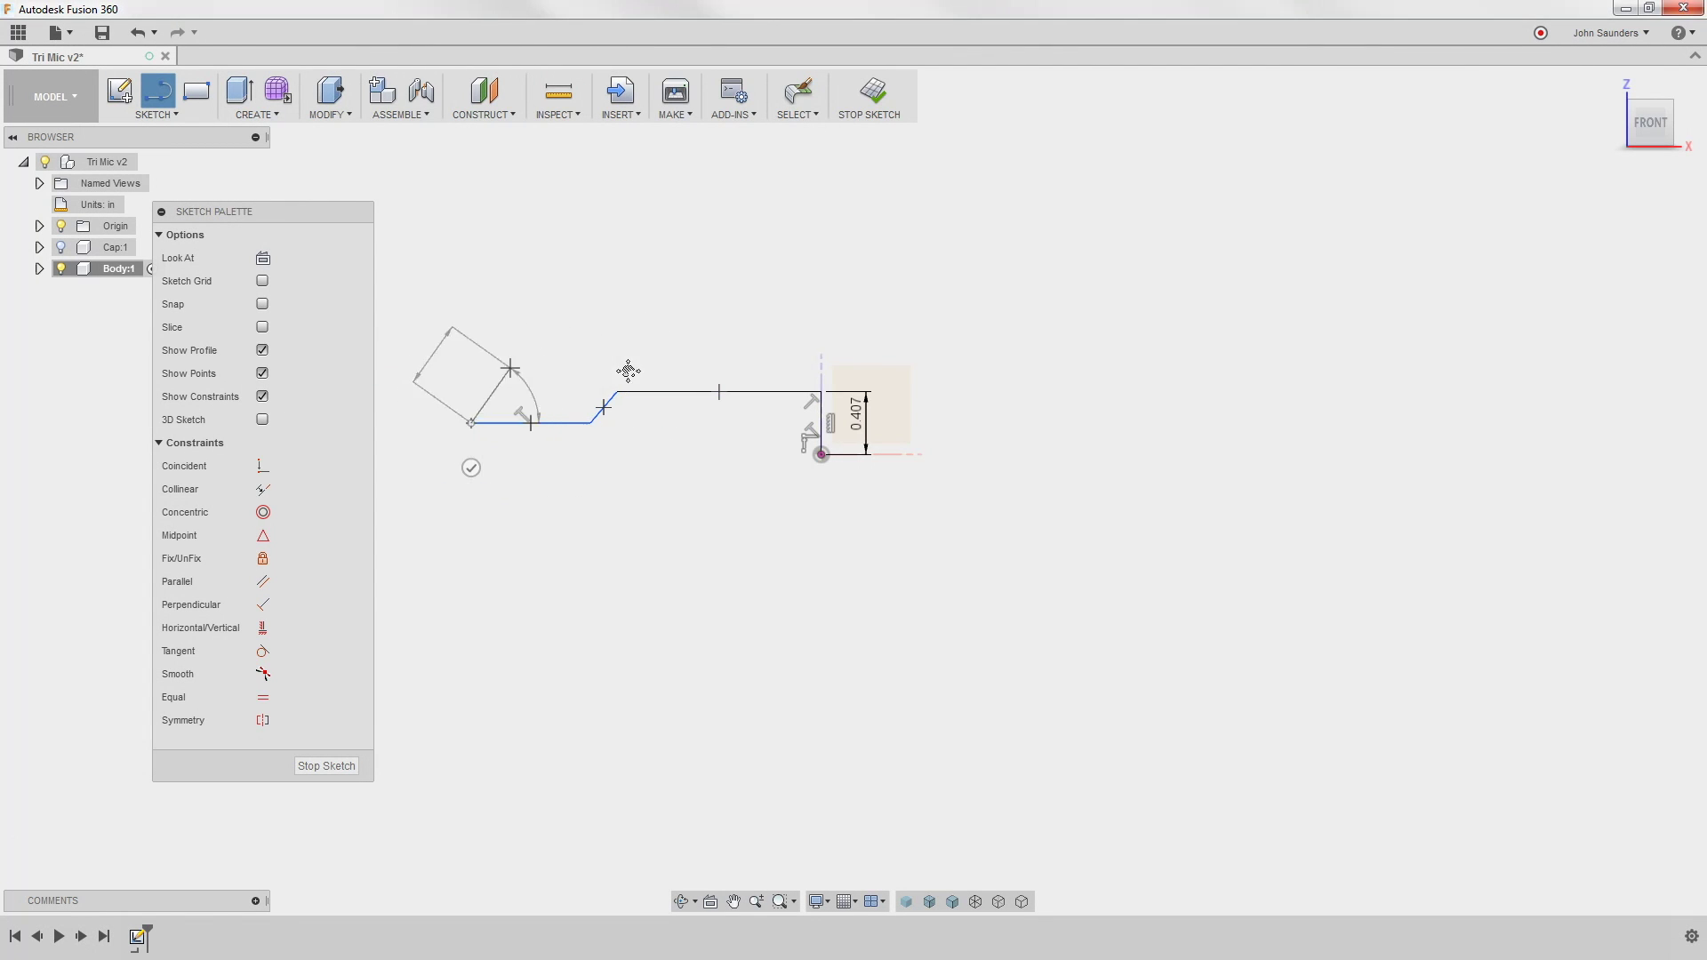
- Continue the body profile with an upward slope, a long horizontal run and a raised end step, and close it along the axis at the origin
{"action": "middle_click_drag", "start_coordinate": [413, 378], "coordinate": [724, 396]}
{"action": "left_click", "coordinate": [730, 398]}
{"action": "left_click", "coordinate": [520, 398]}
{"action": "left_click", "coordinate": [519, 358]}
{"action": "left_click", "coordinate": [463, 358]}
{"action": "left_click", "coordinate": [464, 361]}
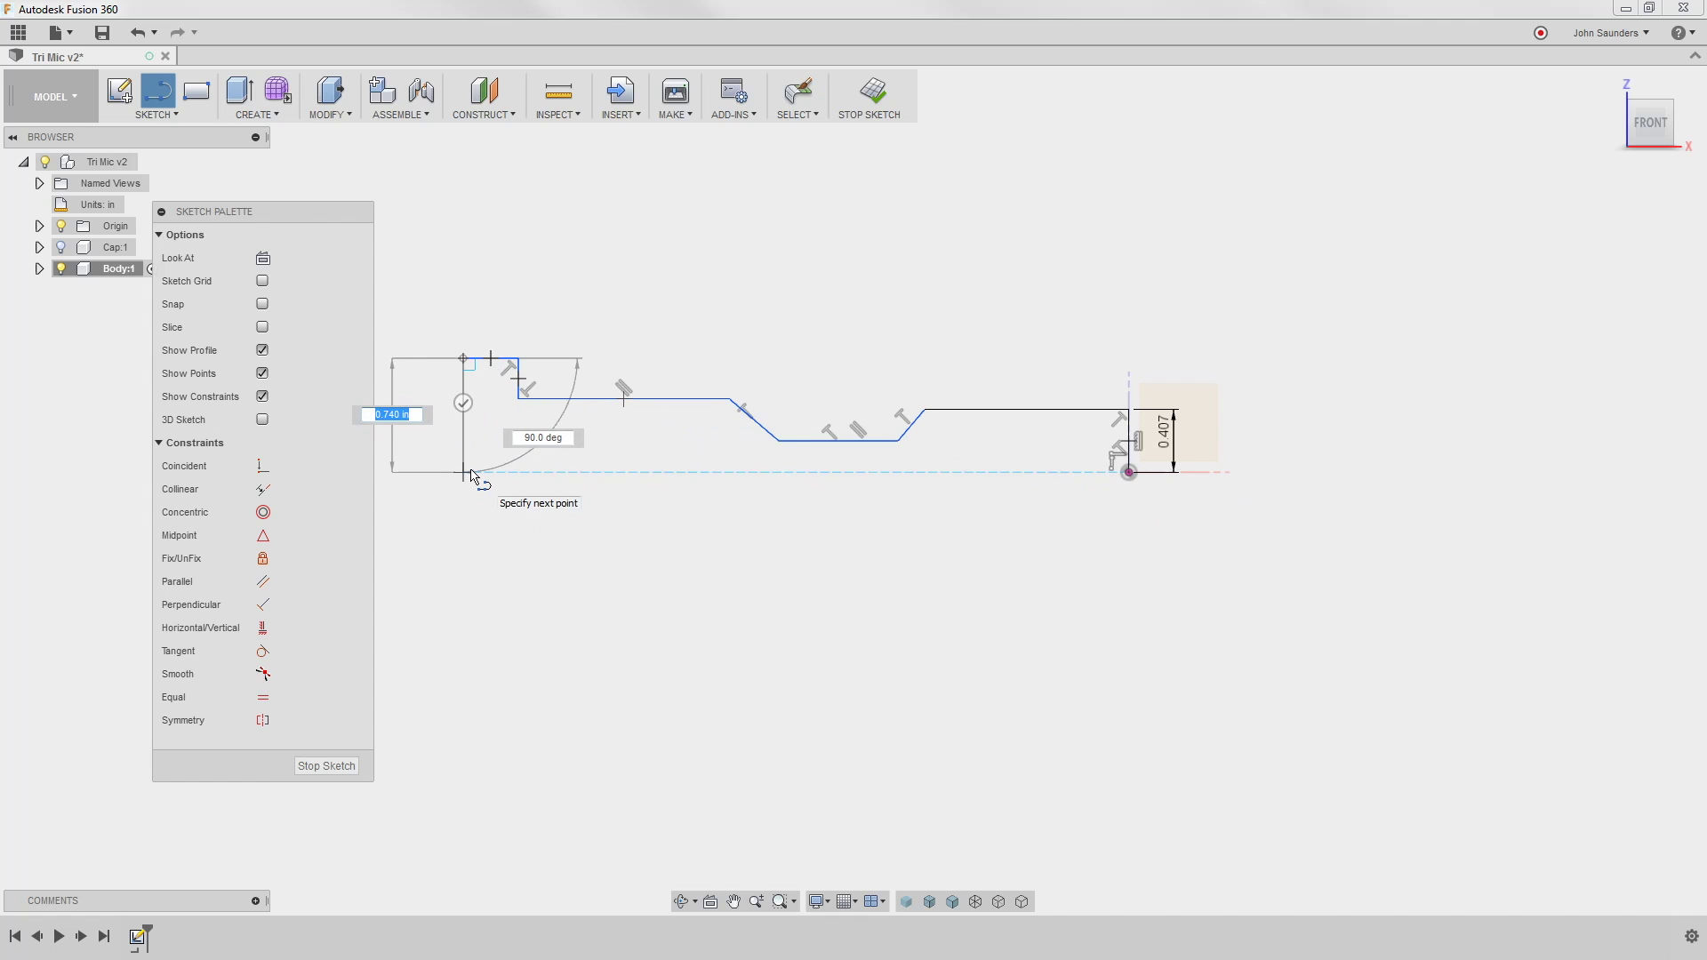
{"action": "left_click", "coordinate": [464, 473]}
{"action": "left_click", "coordinate": [1121, 474]}
- Dimension the horizontal line beside the origin's vertical line to 0.735 in
{"action": "scroll", "coordinate": [787, 350], "scroll_direction": "up", "scroll_amount": 2}
{"action": "key", "text": "d"}
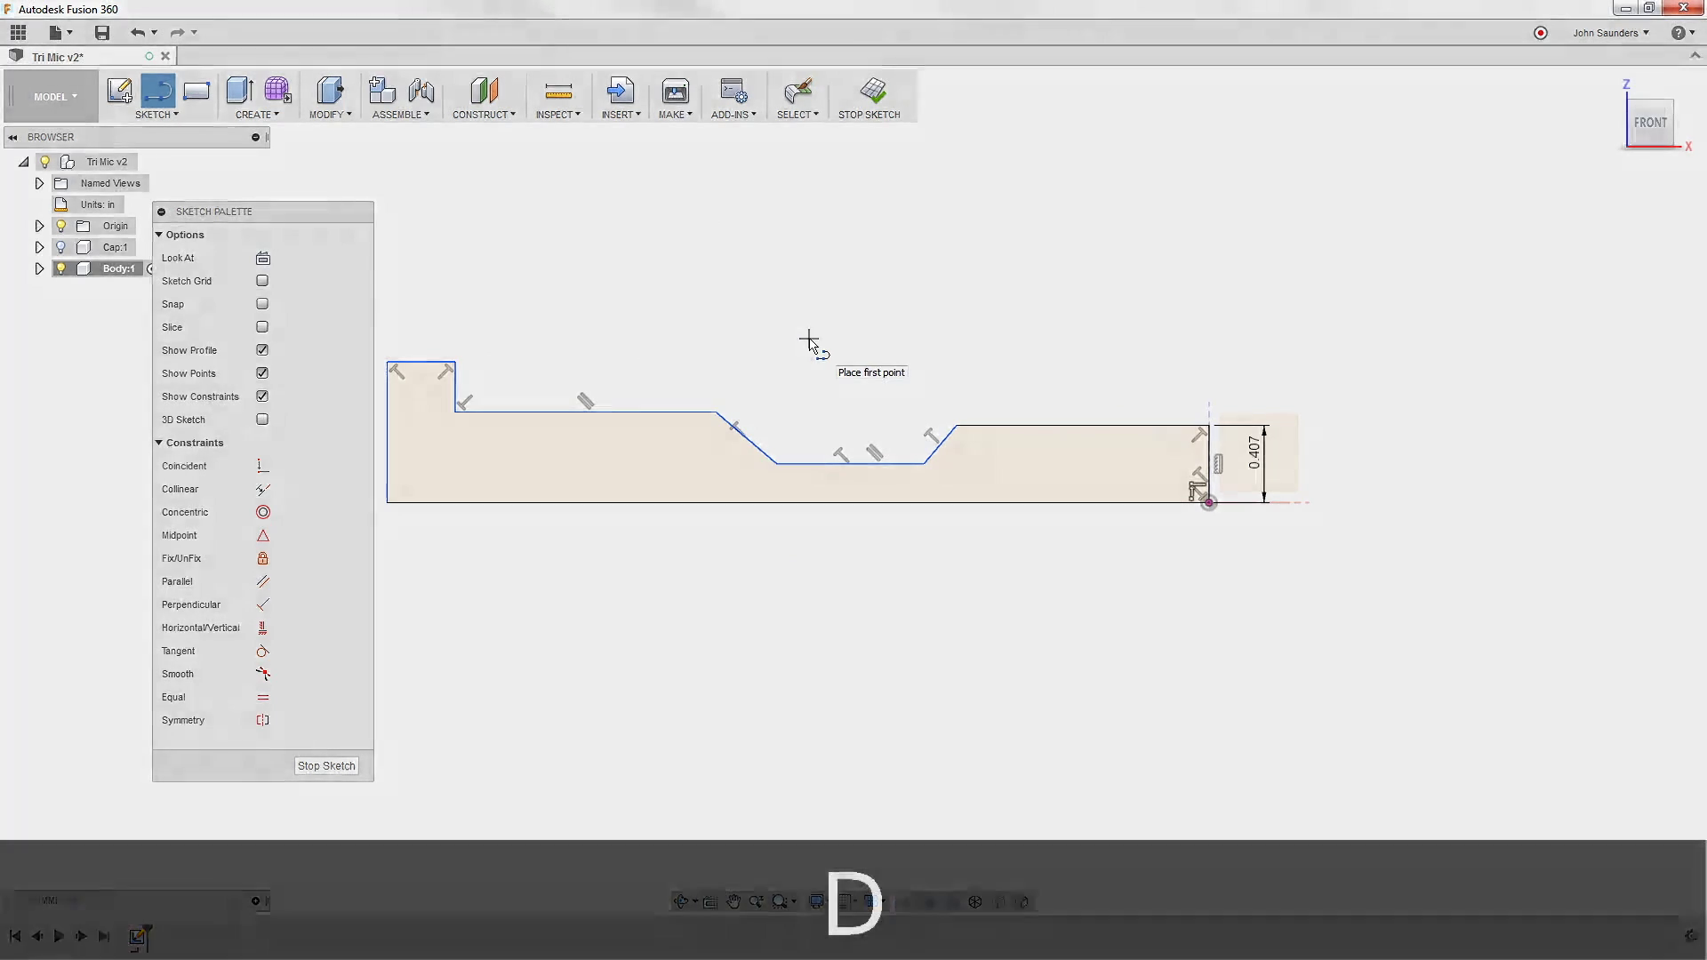
{"action": "middle_click_drag", "start_coordinate": [1094, 342], "coordinate": [928, 312]}
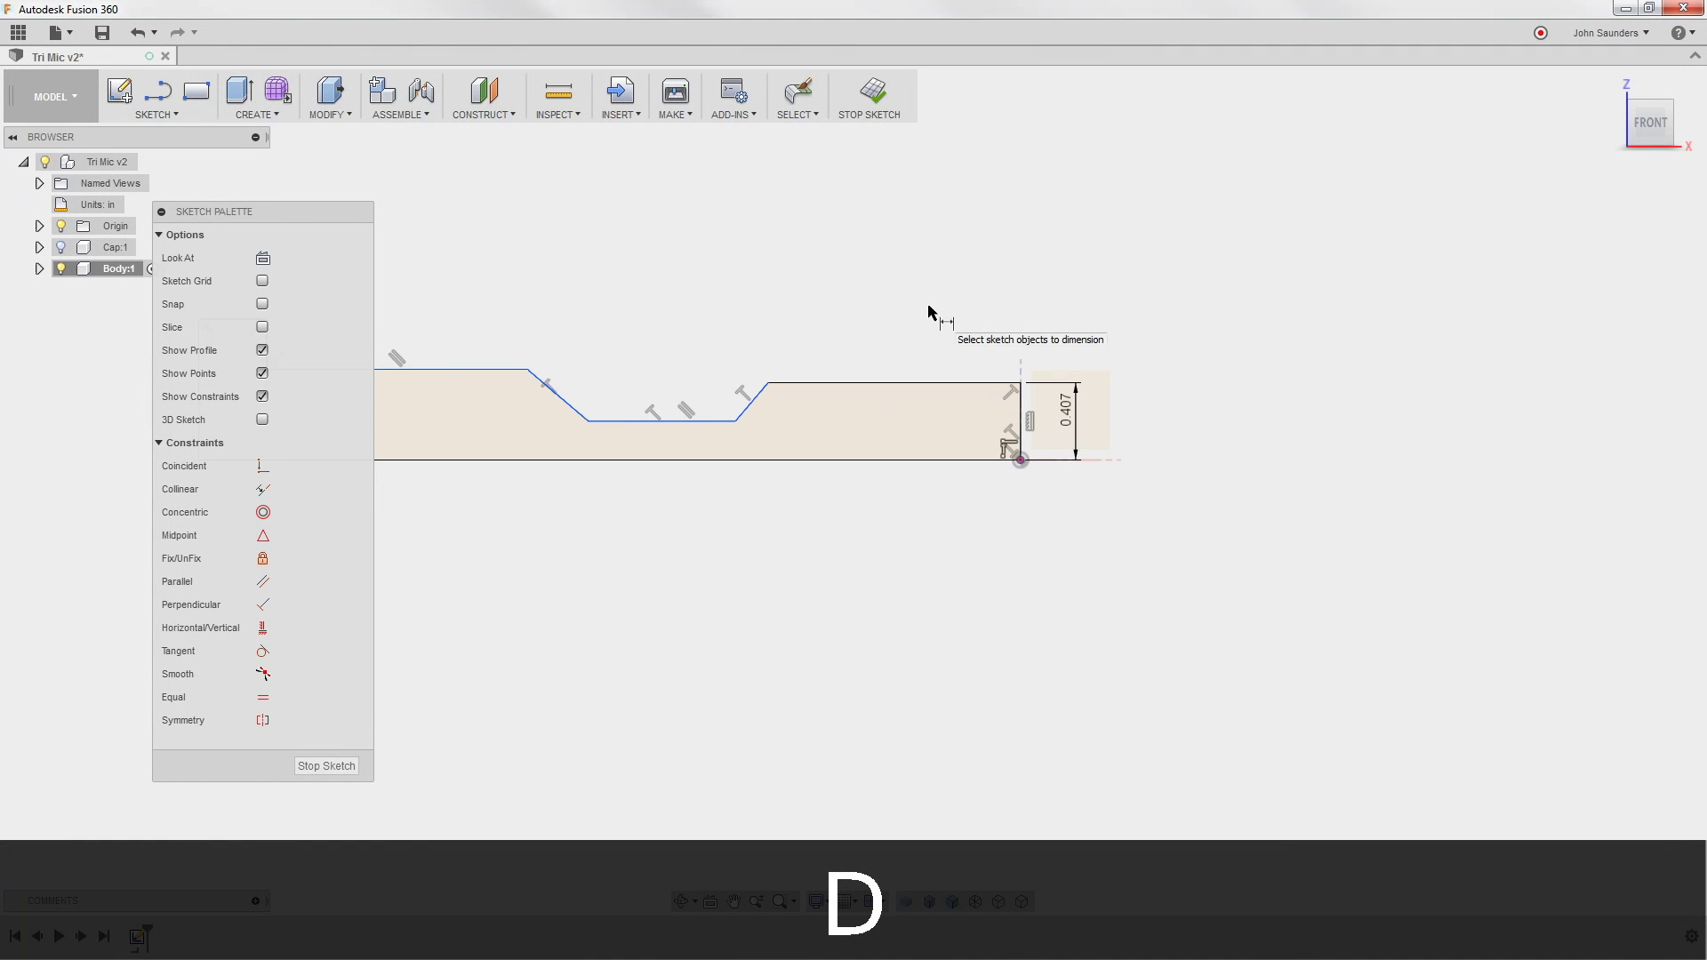
{"action": "left_click", "coordinate": [889, 382]}
{"action": "left_click", "coordinate": [925, 336]}
{"action": "type", "text": ".735"}
{"action": "key", "text": "Return"}
- Dimension the groove floor's height above the profile's base line to 0.334 in
{"action": "left_click", "coordinate": [771, 436]}
{"action": "left_click", "coordinate": [772, 484]}
{"action": "left_click", "coordinate": [773, 541]}
{"action": "key", "text": "Return"}
- Dimension the horizontal width of the short slope between the 0.735 in line and the groove floor to 0.054 in
{"action": "scroll", "coordinate": [903, 393], "scroll_direction": "up", "scroll_amount": 5}
{"action": "key", "text": "d"}
{"action": "left_click", "coordinate": [826, 394]}
{"action": "left_click", "coordinate": [878, 231]}
{"action": "key", "text": "Delete"}
{"action": "type", "text": ".054"}
{"action": "key", "text": "Return"}
- Dimension the length of the groove floor to 1.38 in
{"action": "scroll", "coordinate": [889, 293], "scroll_direction": "down", "scroll_amount": 5}
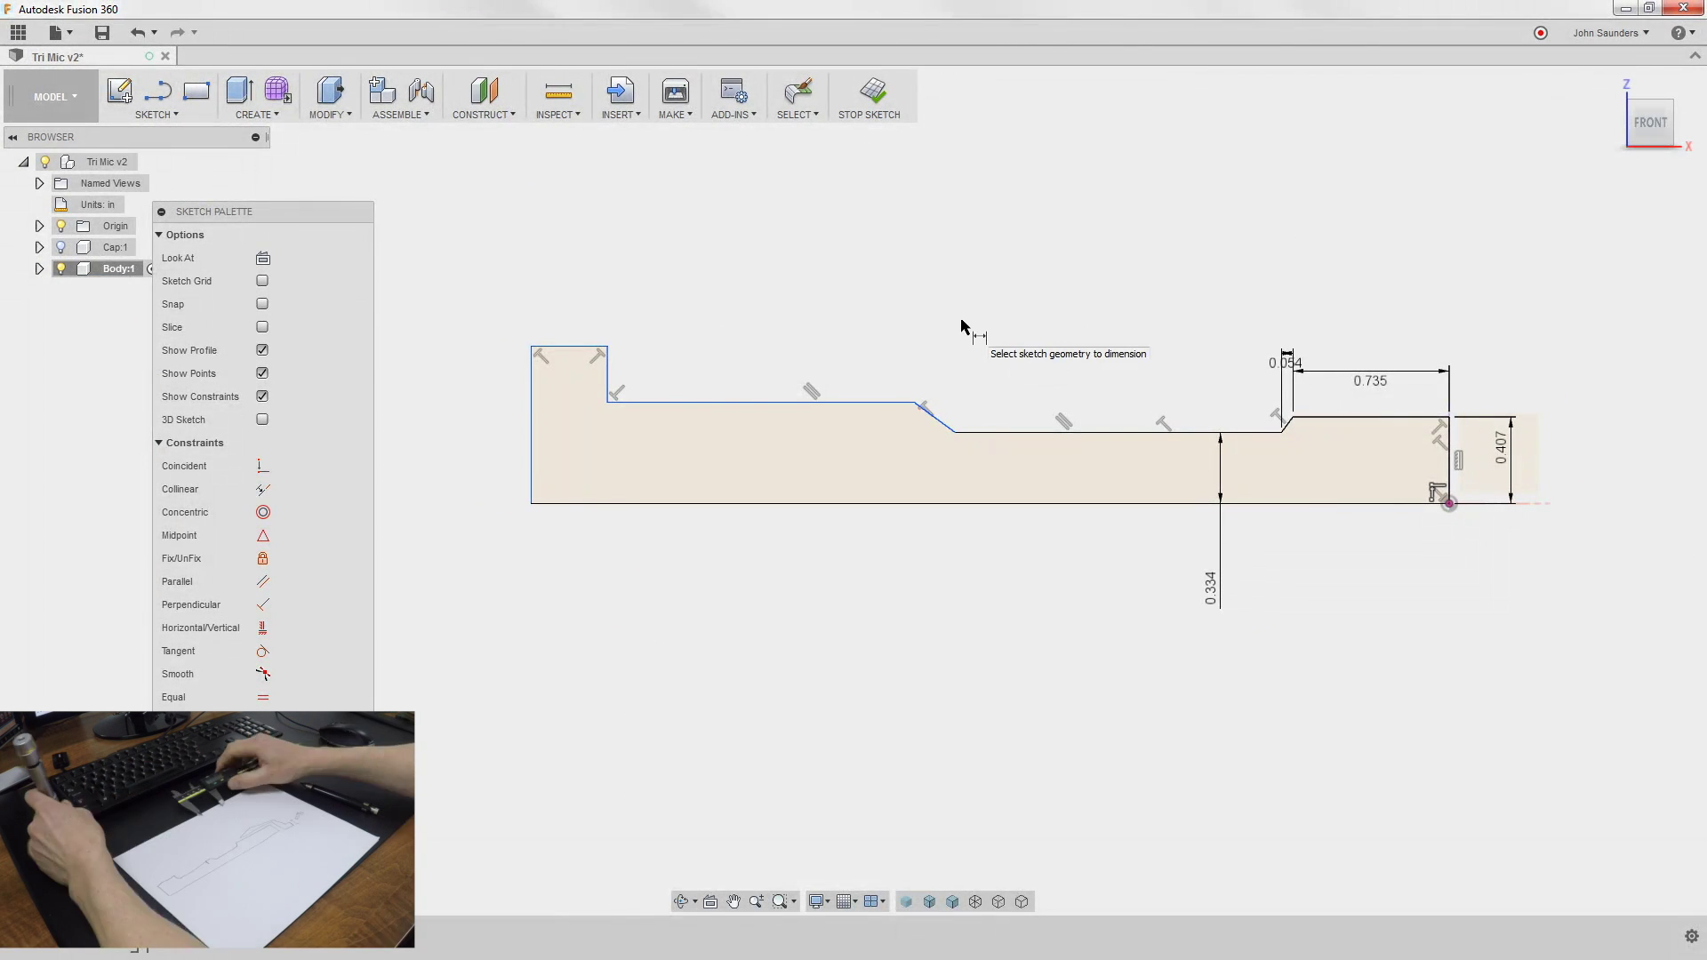
{"action": "key", "text": "d"}
{"action": "left_click", "coordinate": [955, 432]}
{"action": "left_click", "coordinate": [1281, 432]}
{"action": "left_click", "coordinate": [1094, 271]}
{"action": "key", "text": "Return"}
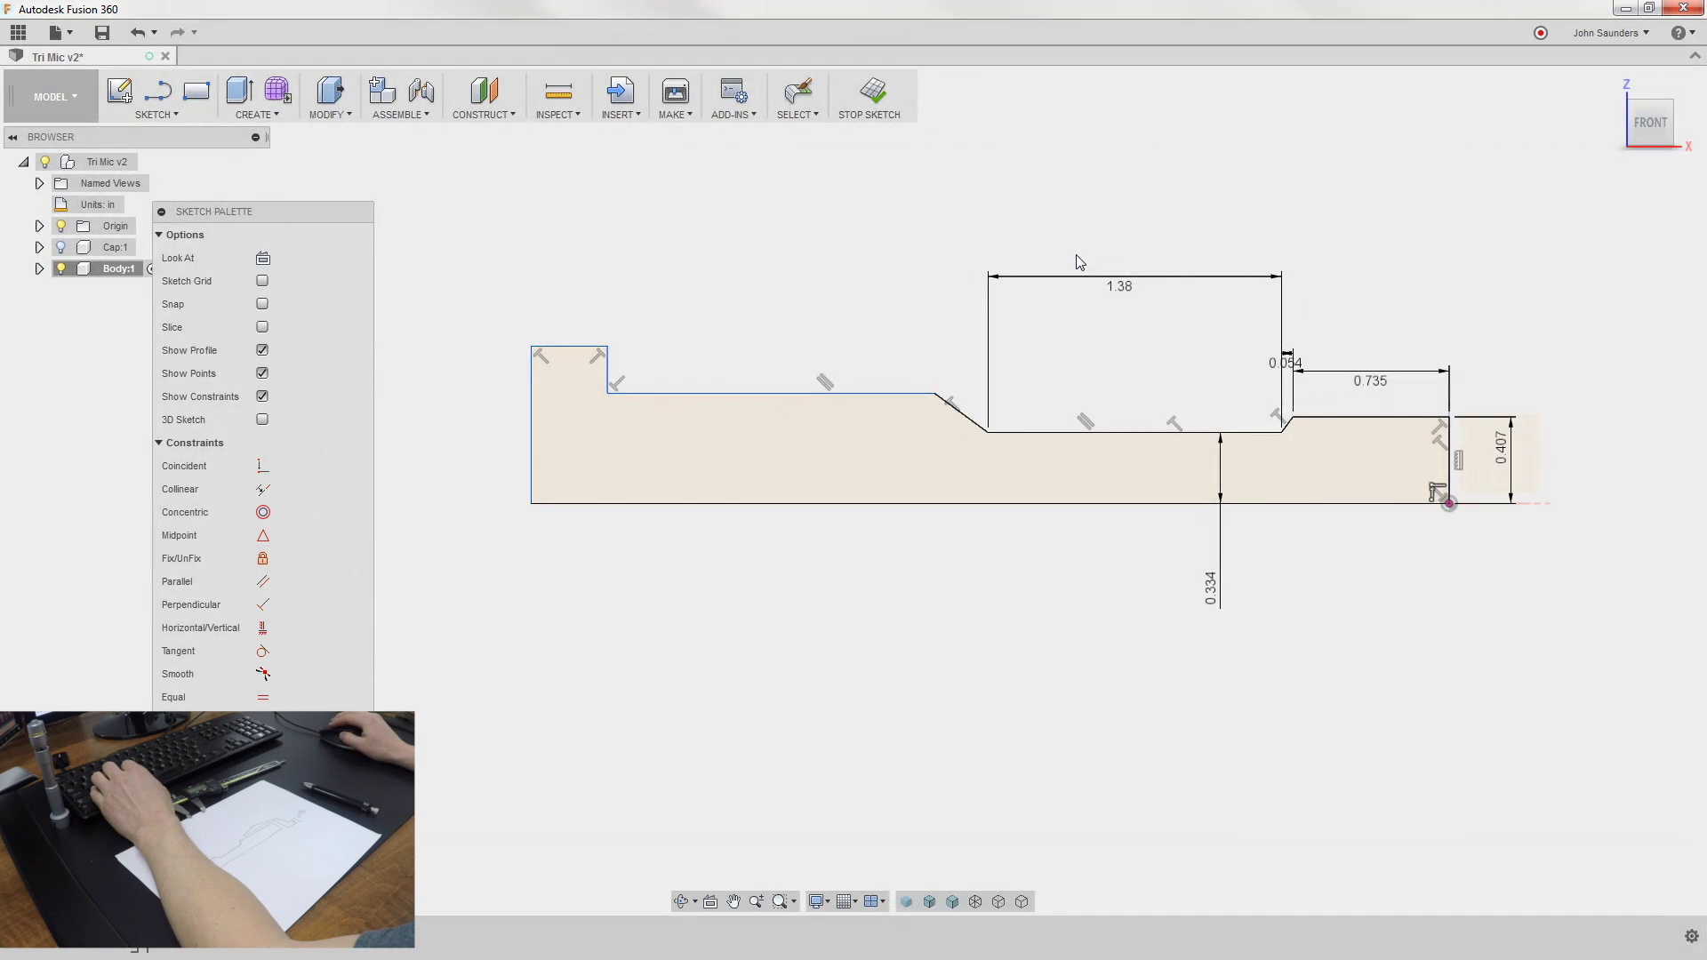
- Dimension the long horizontal line beyond the groove to 0.383 in above the base line and 1.85 in long
{"action": "key", "text": "d"}
{"action": "left_click", "coordinate": [771, 275]}
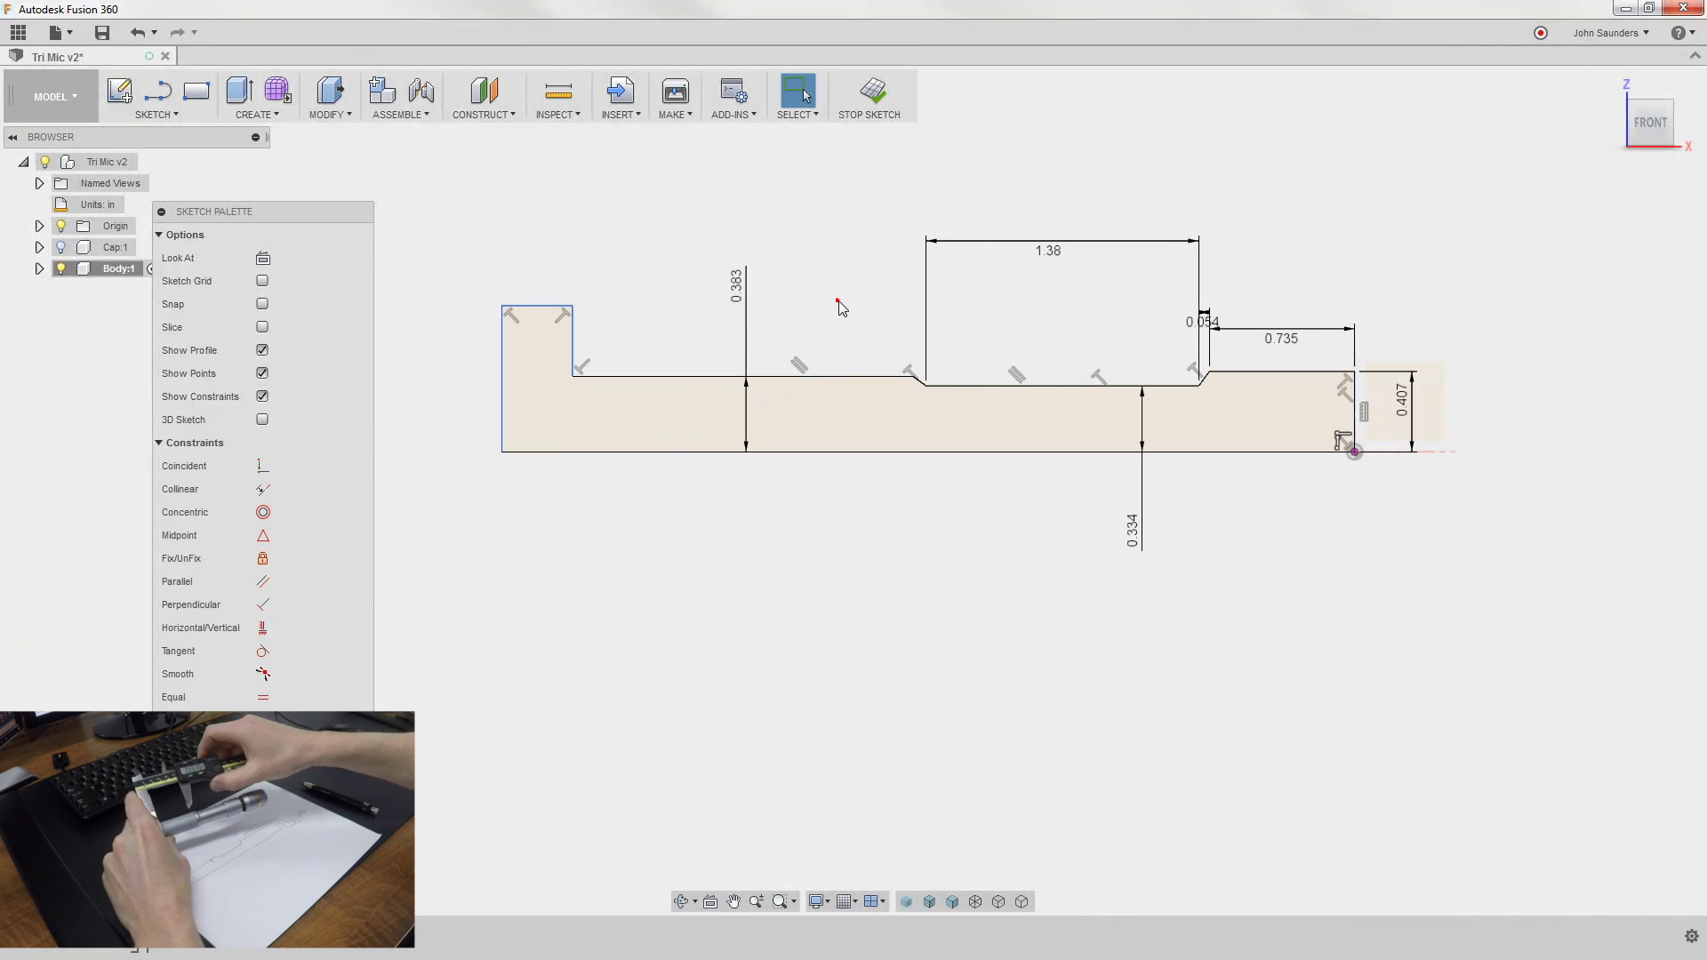
{"action": "key", "text": "d"}
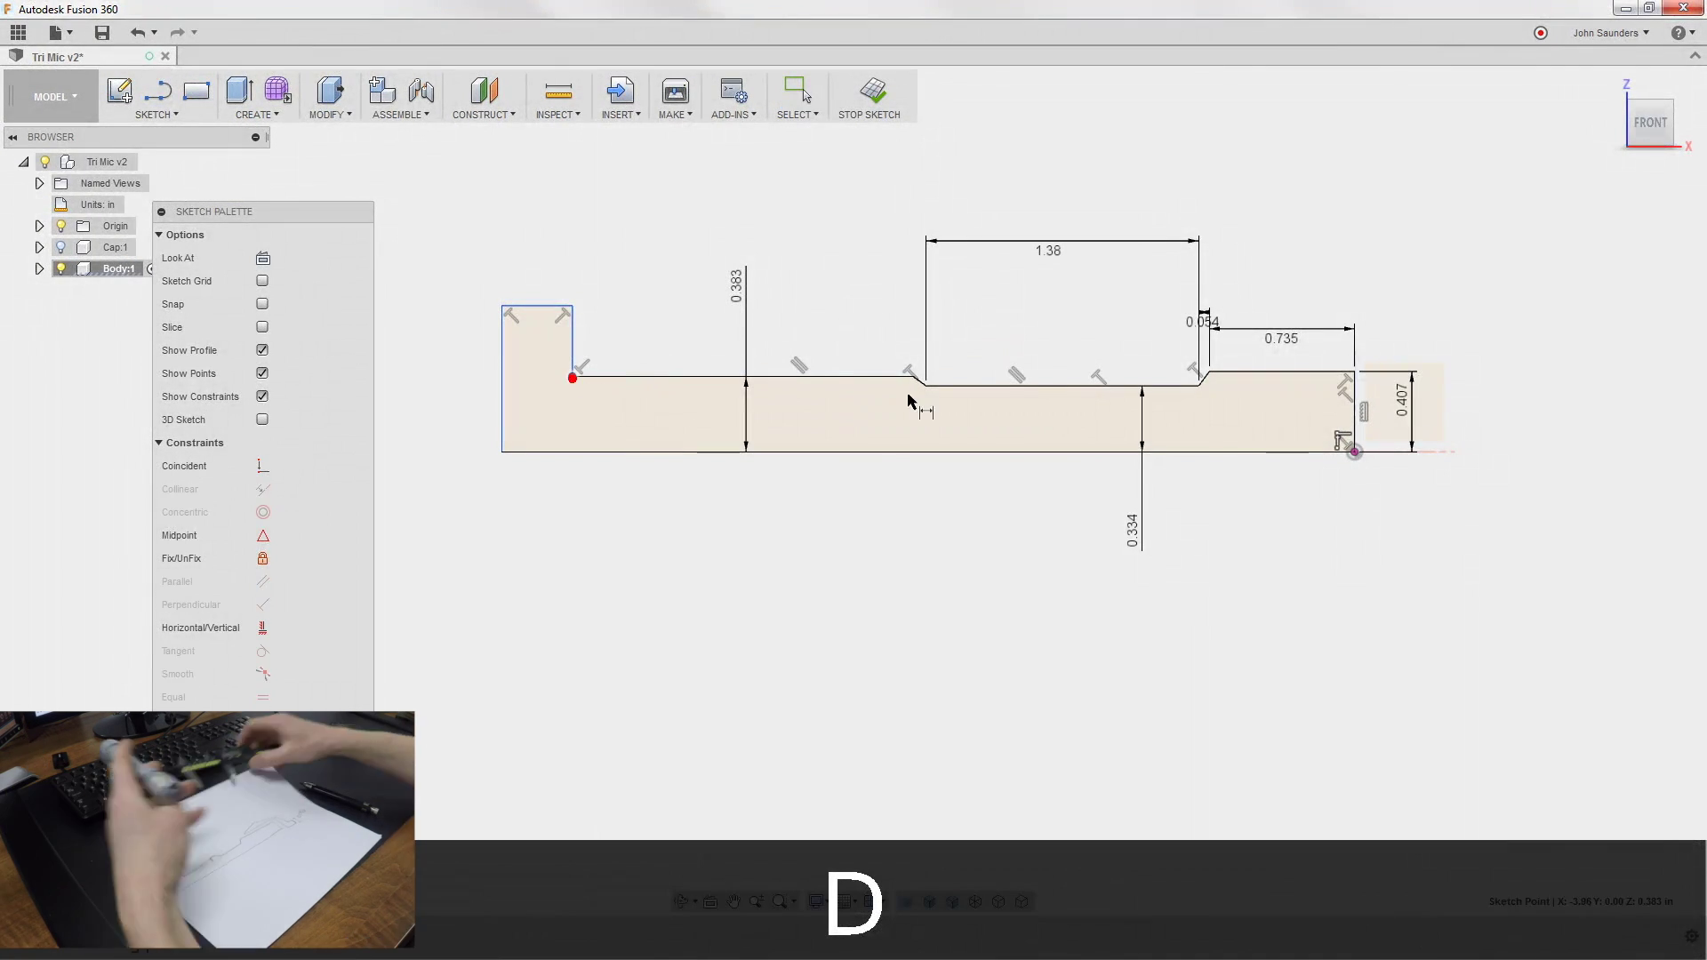
{"action": "key", "text": "Return"}
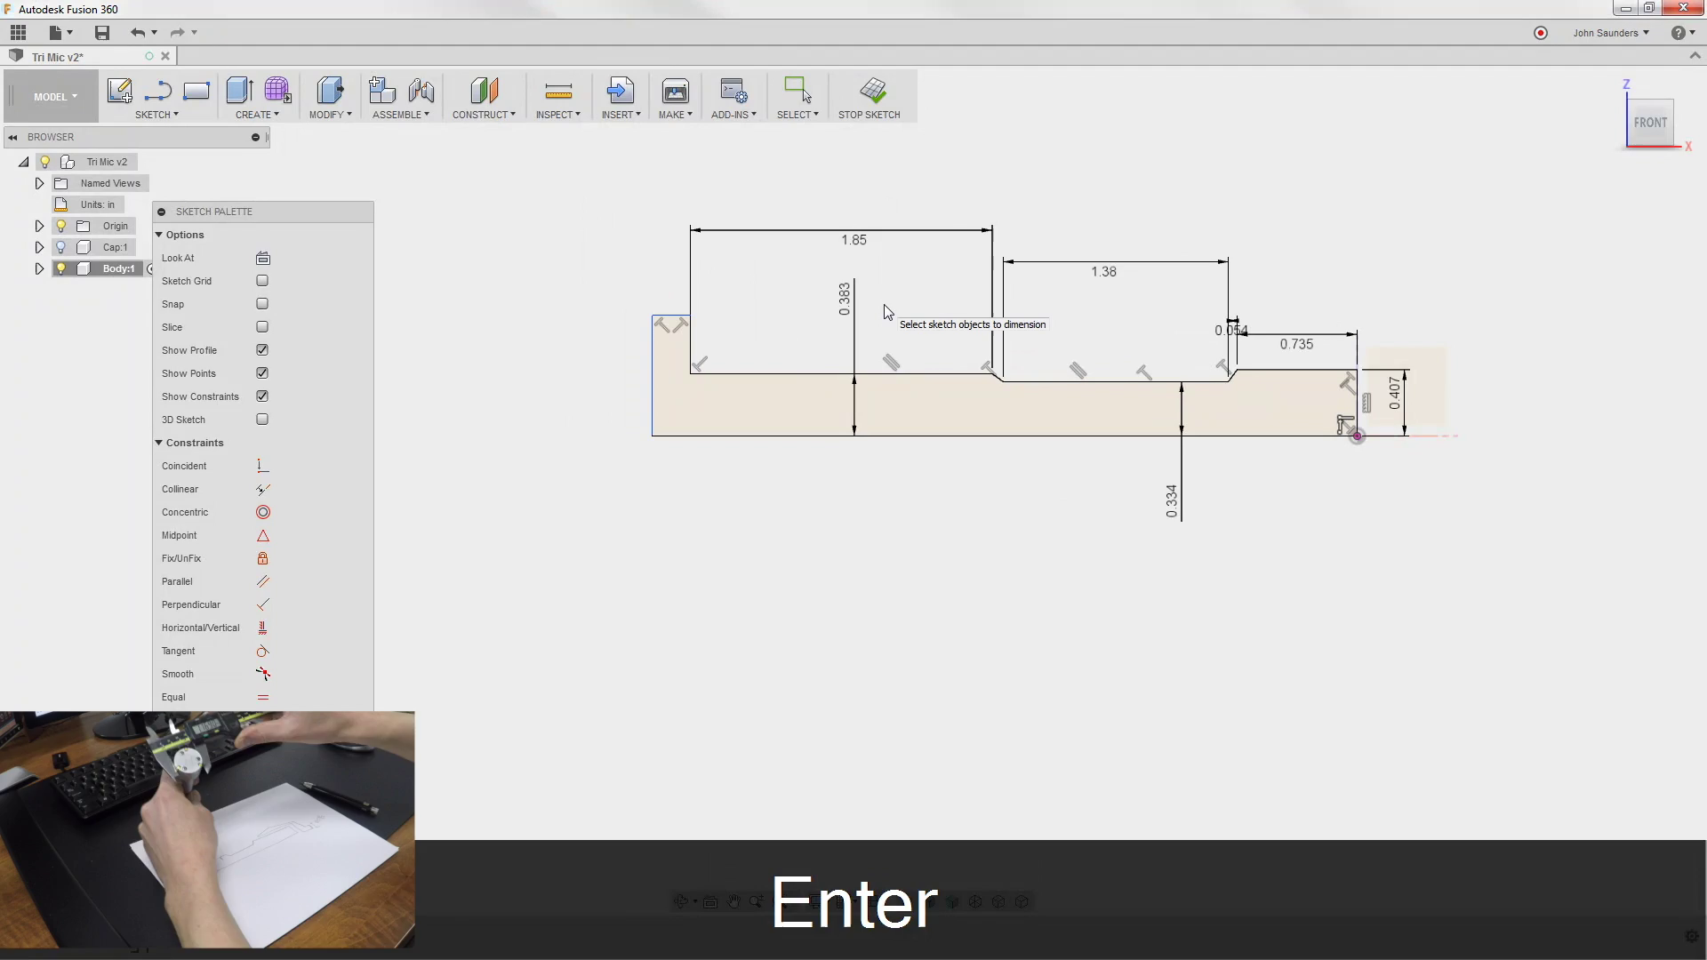
- Dimension the height of the profile's raised end edge to 0.581 in
{"action": "key", "text": "d"}
{"action": "left_click", "coordinate": [651, 396]}
{"action": "left_click", "coordinate": [610, 384]}
{"action": "key", "text": "Return"}
- Dimension the width of the profile's raised end section to 0.765 in
{"action": "key", "text": "d"}
{"action": "key", "text": "Delete"}
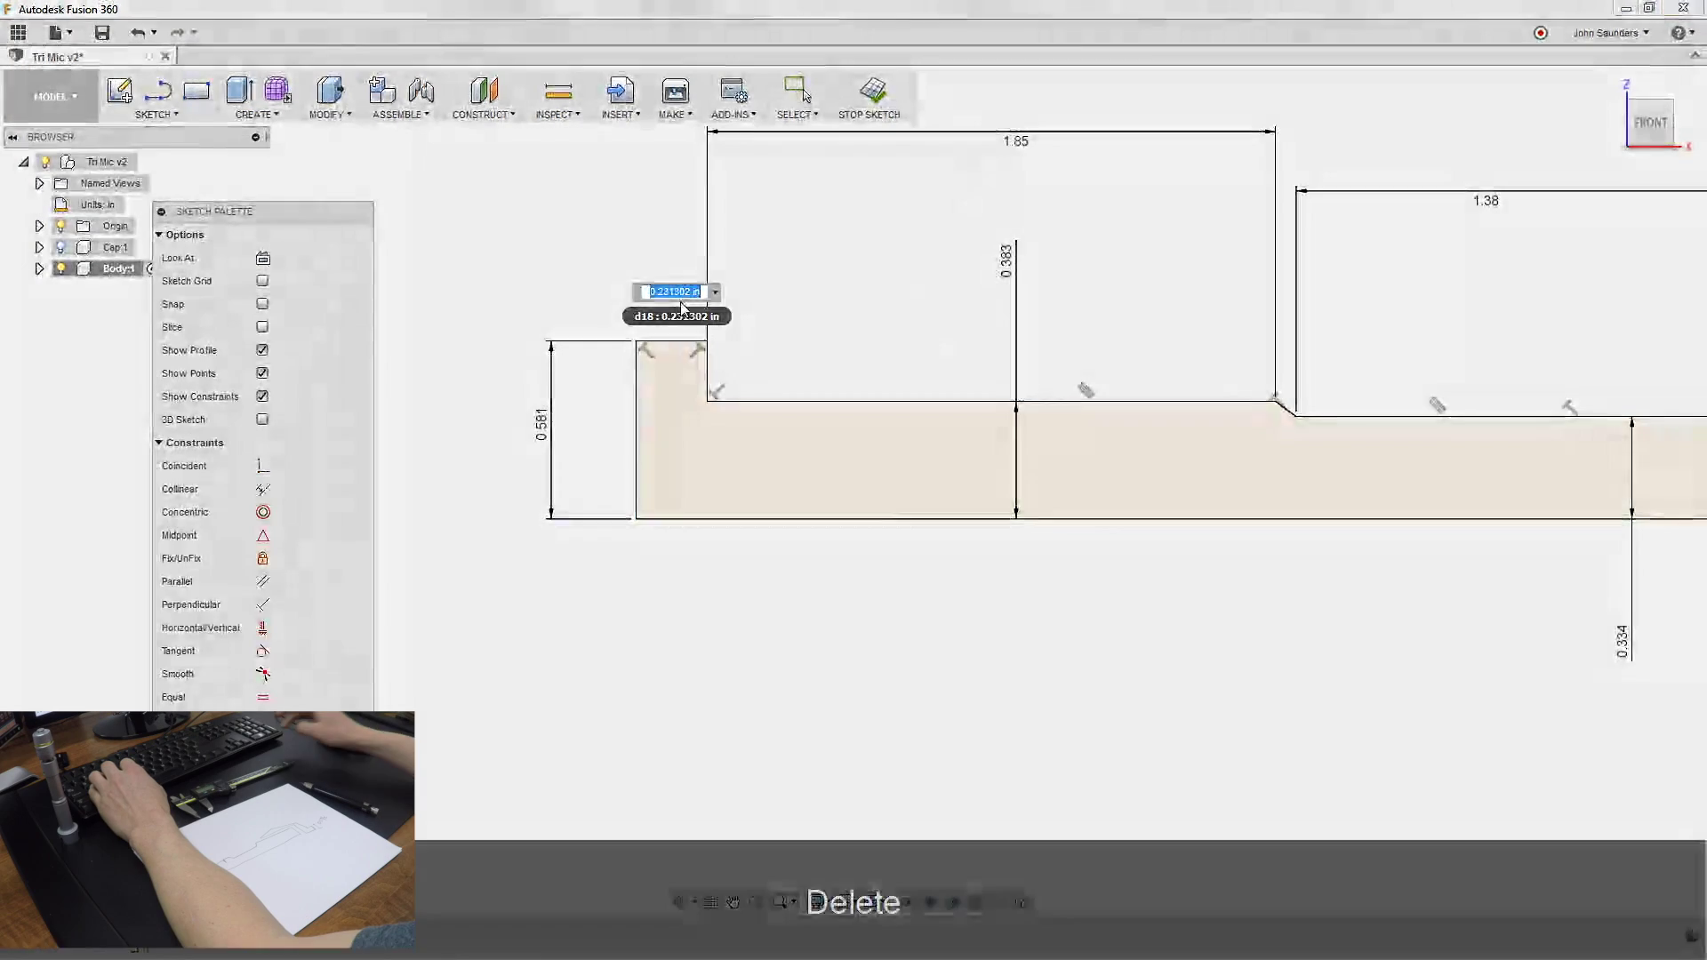
{"action": "type", "text": "0.765"}
{"action": "key", "text": "Return"}
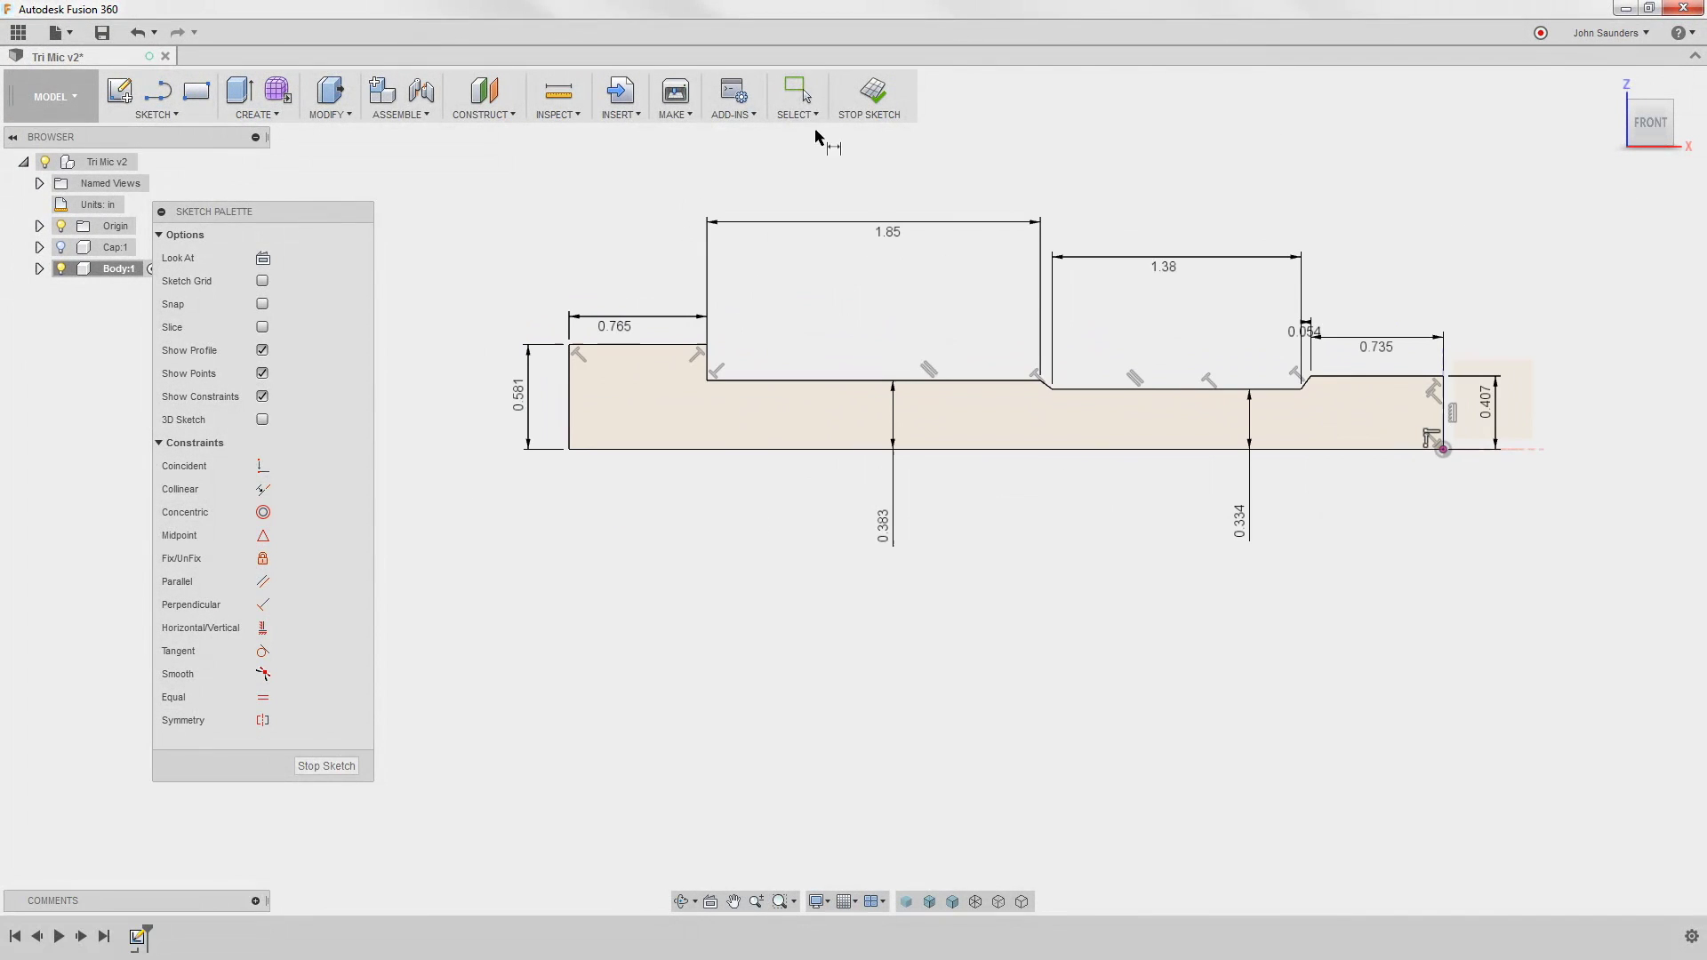
{"action": "left_click", "coordinate": [794, 94]}
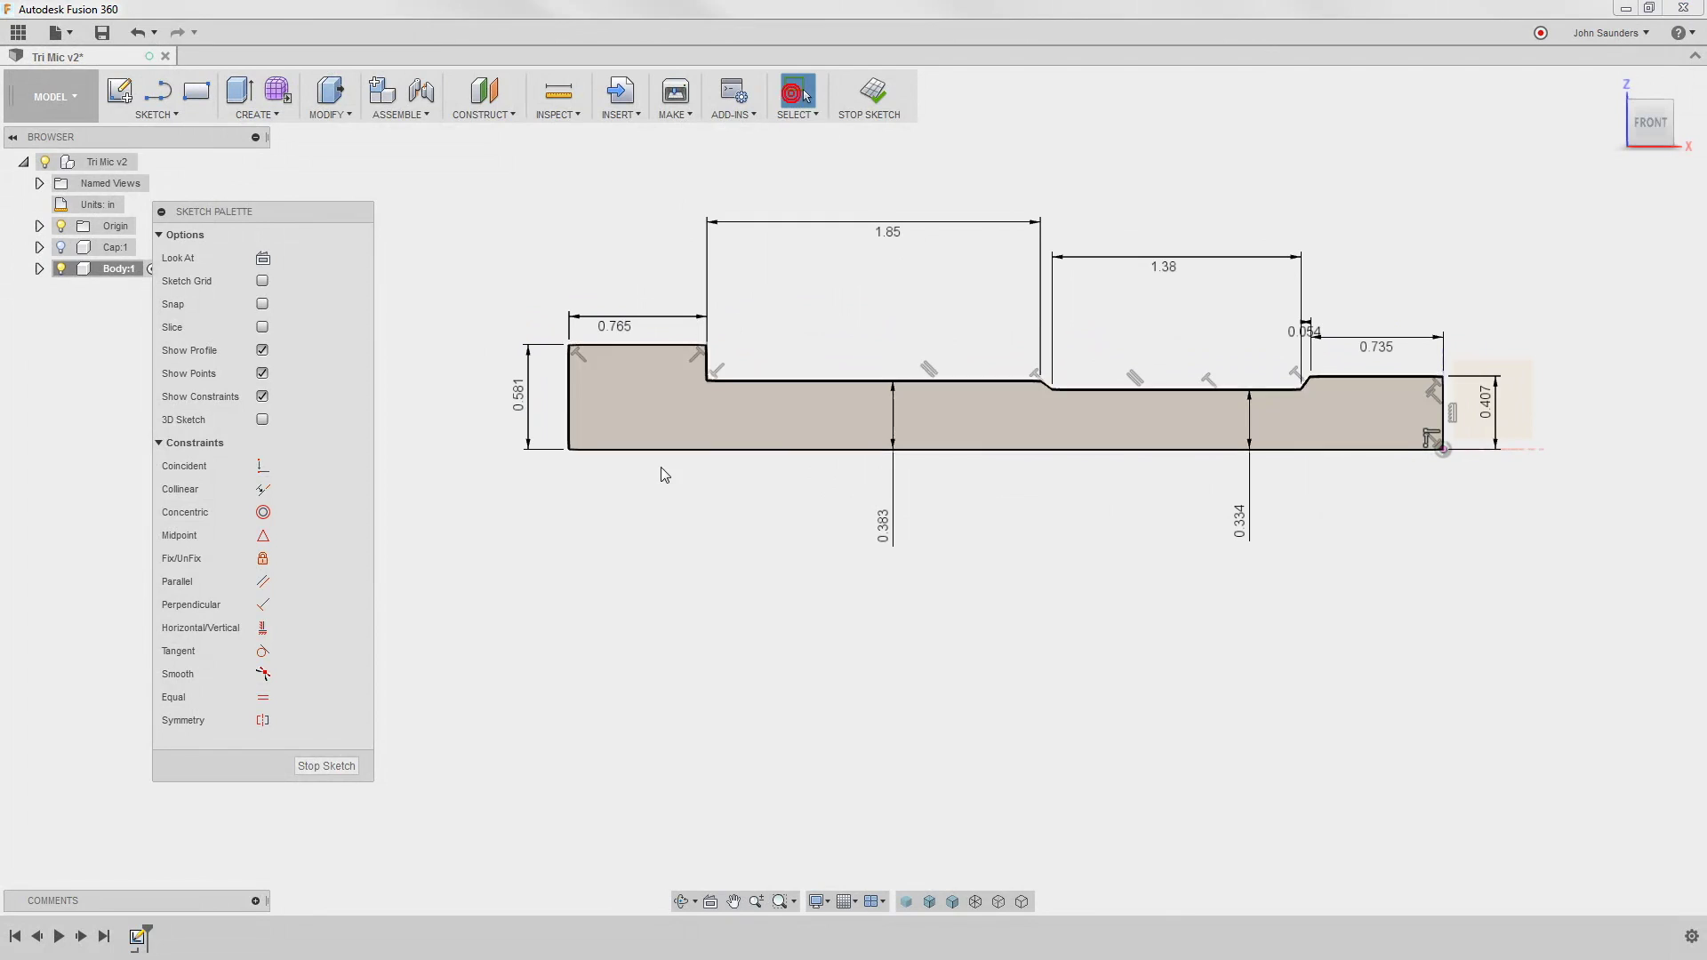
{"action": "left_click", "coordinate": [570, 449]}
{"action": "left_click", "coordinate": [739, 379]}
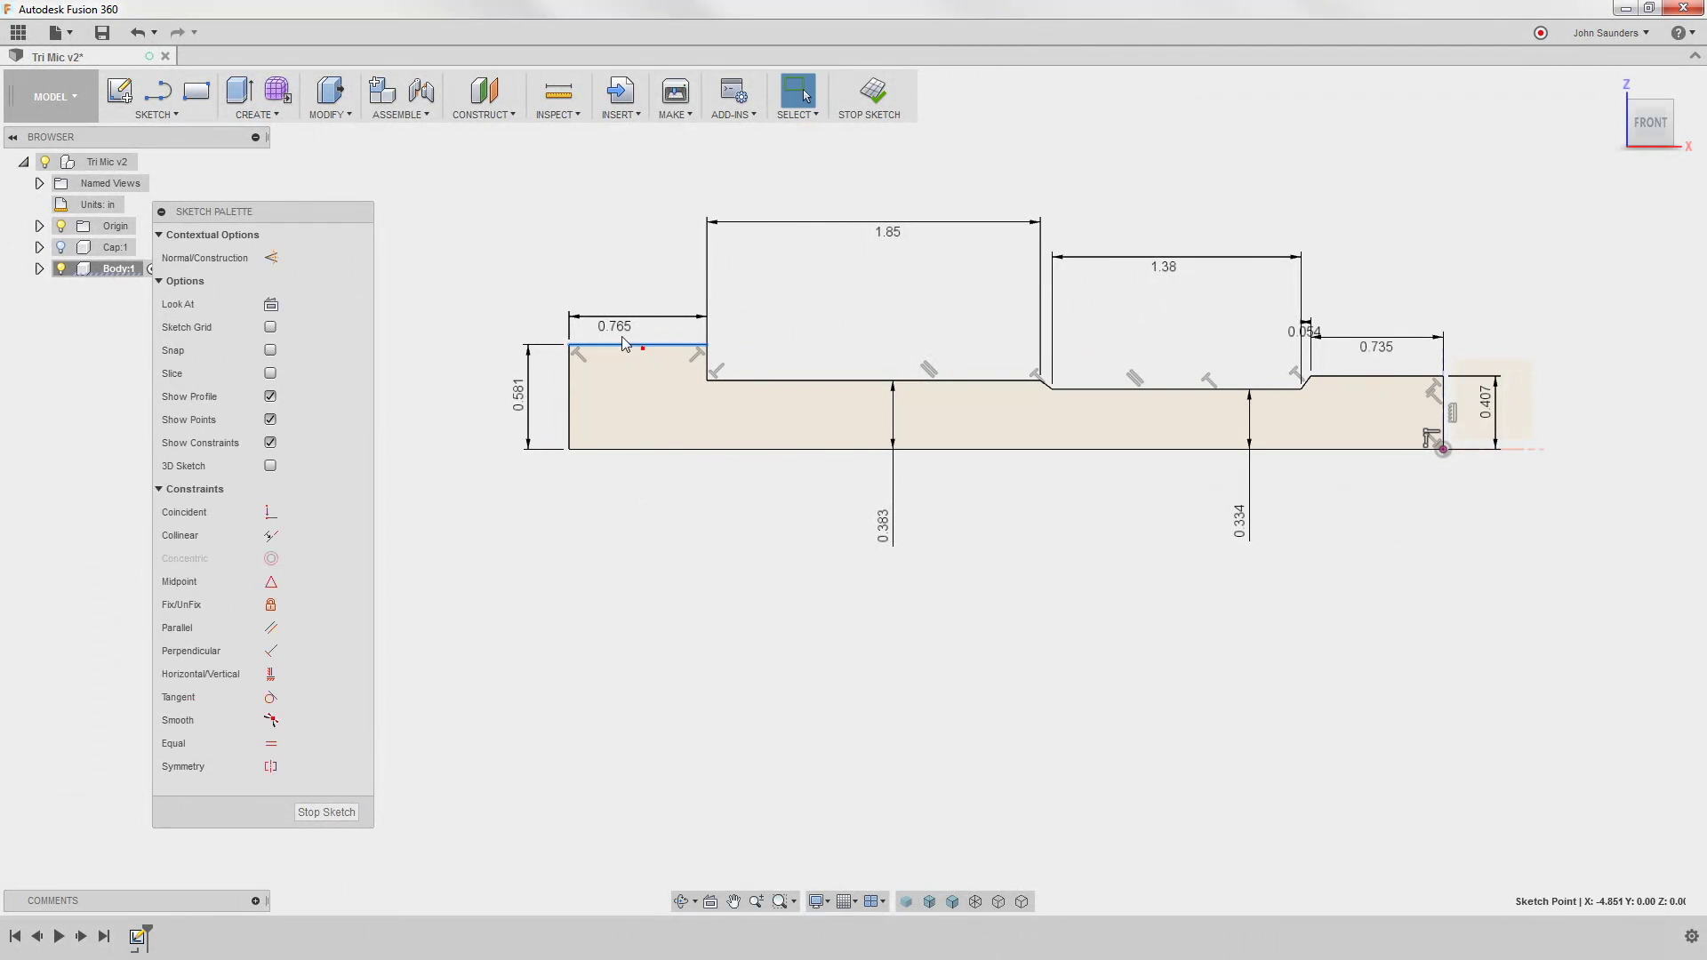
{"action": "left_click", "coordinate": [708, 381]}
{"action": "left_click", "coordinate": [1052, 388]}
{"action": "left_click", "coordinate": [1106, 333]}
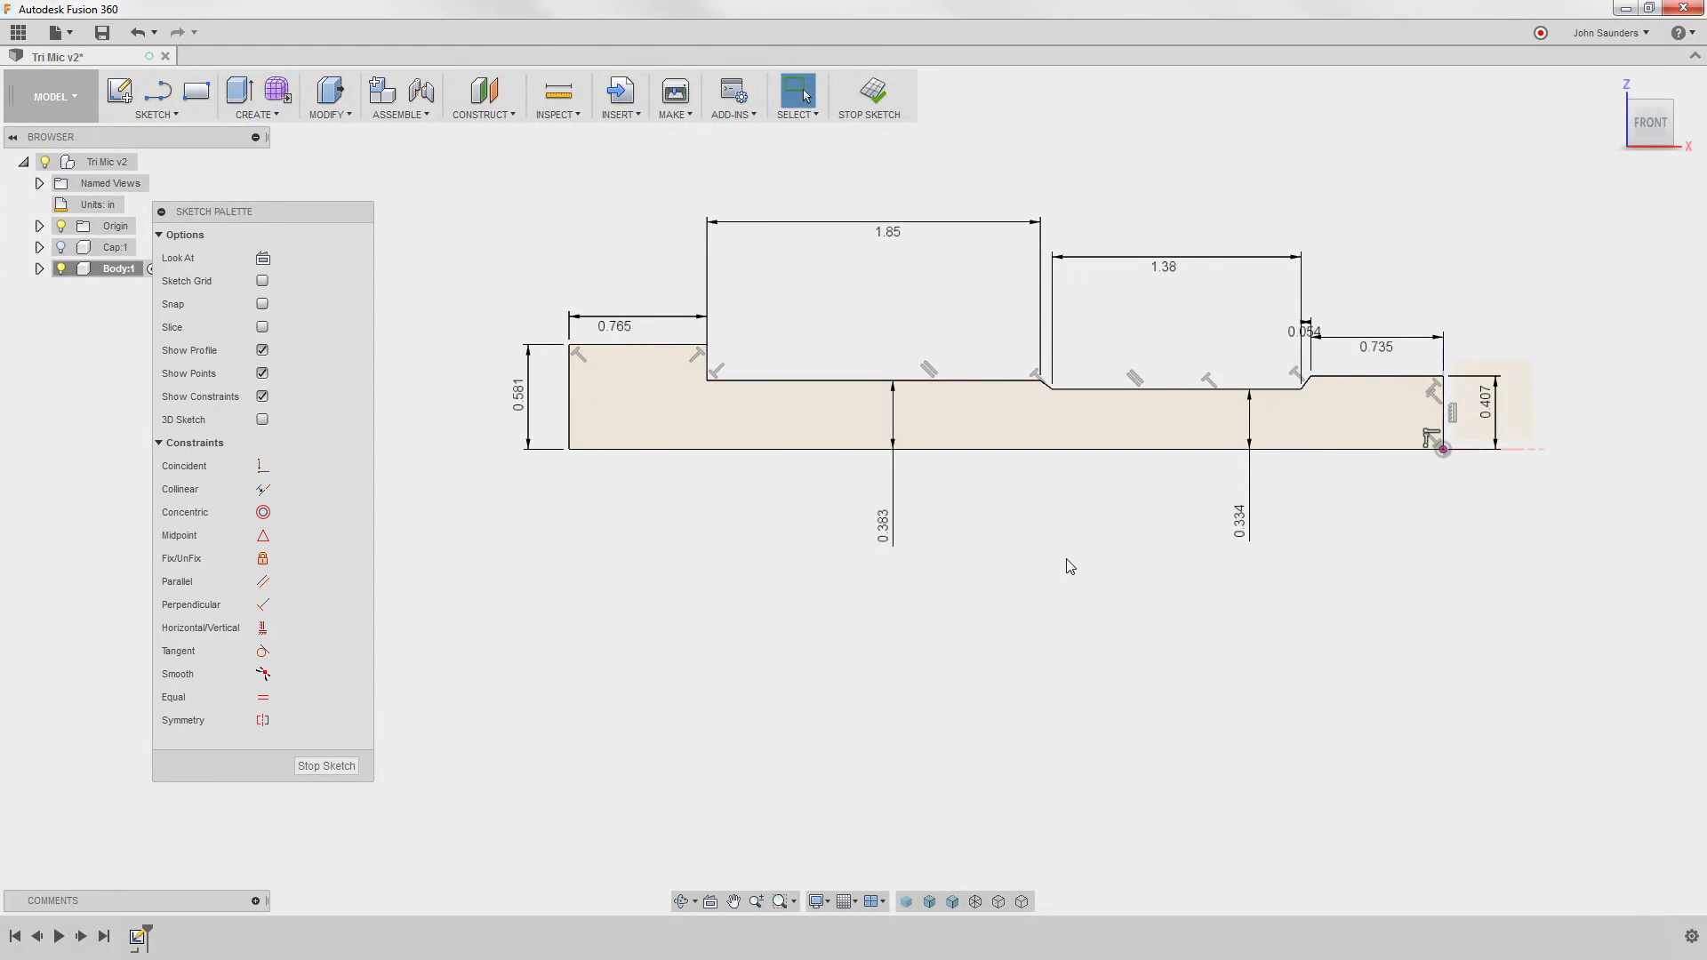
- Revolve the closed body profile 360 degrees about its long base line as a new body
{"action": "key", "text": "s"}
{"action": "type", "text": "rev"}
{"action": "left_click", "coordinate": [1106, 678]}
{"action": "left_click", "coordinate": [884, 418]}
{"action": "scroll", "coordinate": [839, 637], "scroll_direction": "down", "scroll_amount": 1}
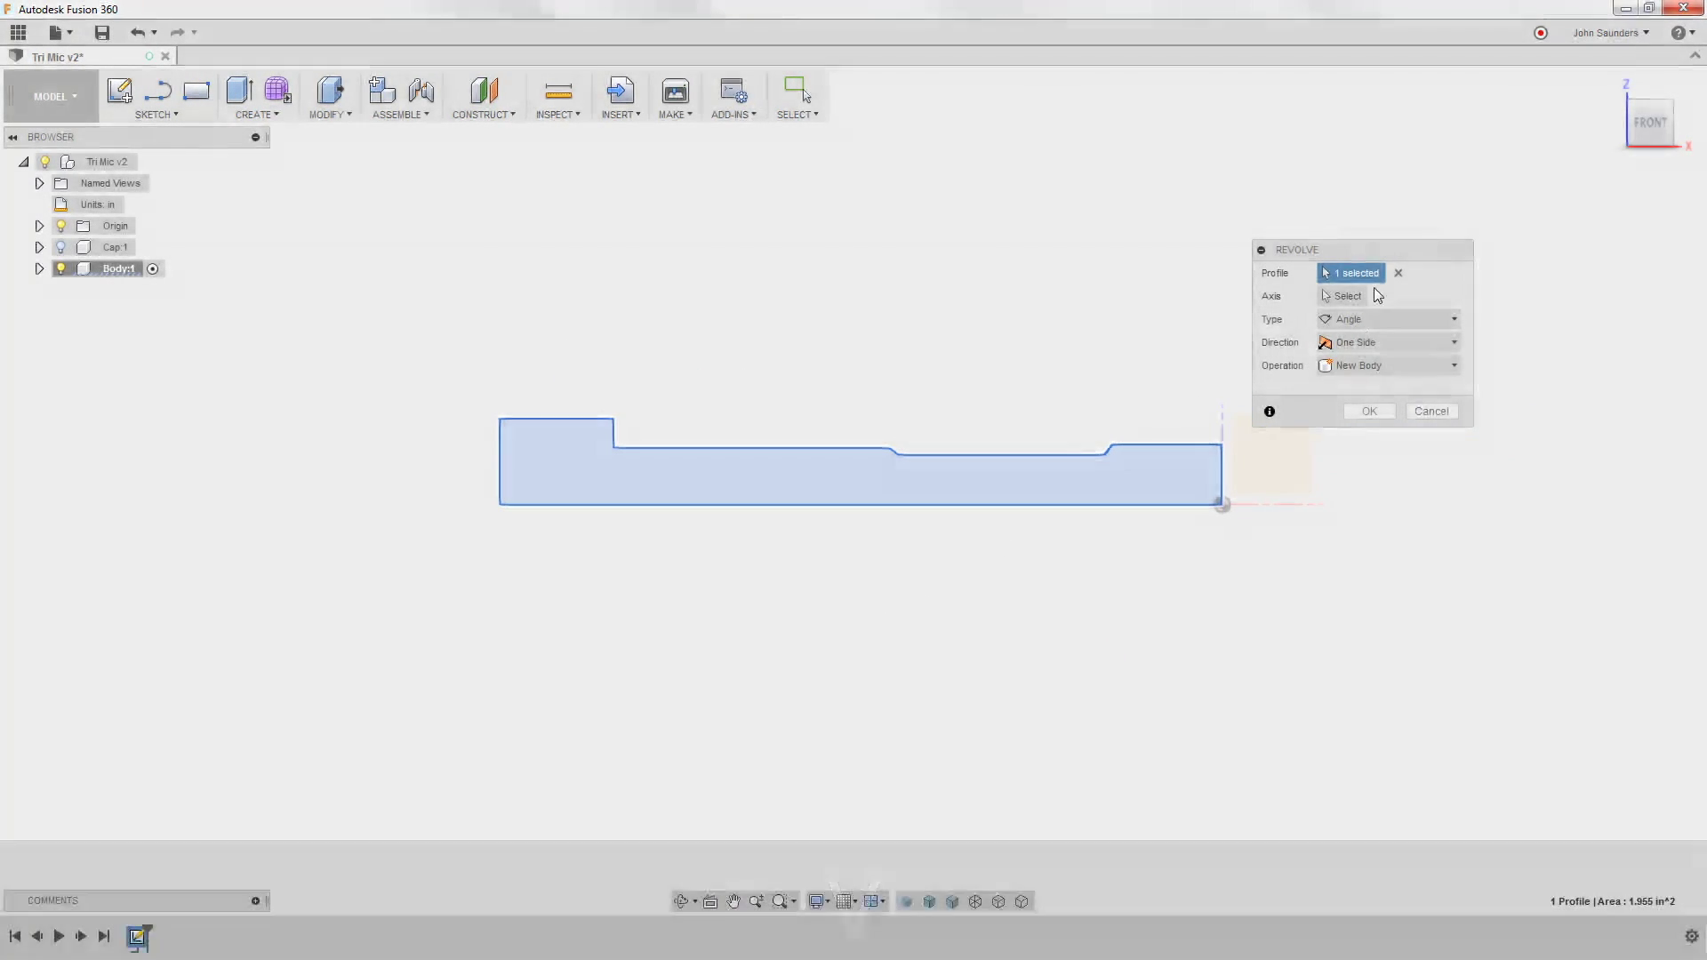
{"action": "left_click", "coordinate": [1351, 296]}
{"action": "left_click", "coordinate": [1080, 504]}
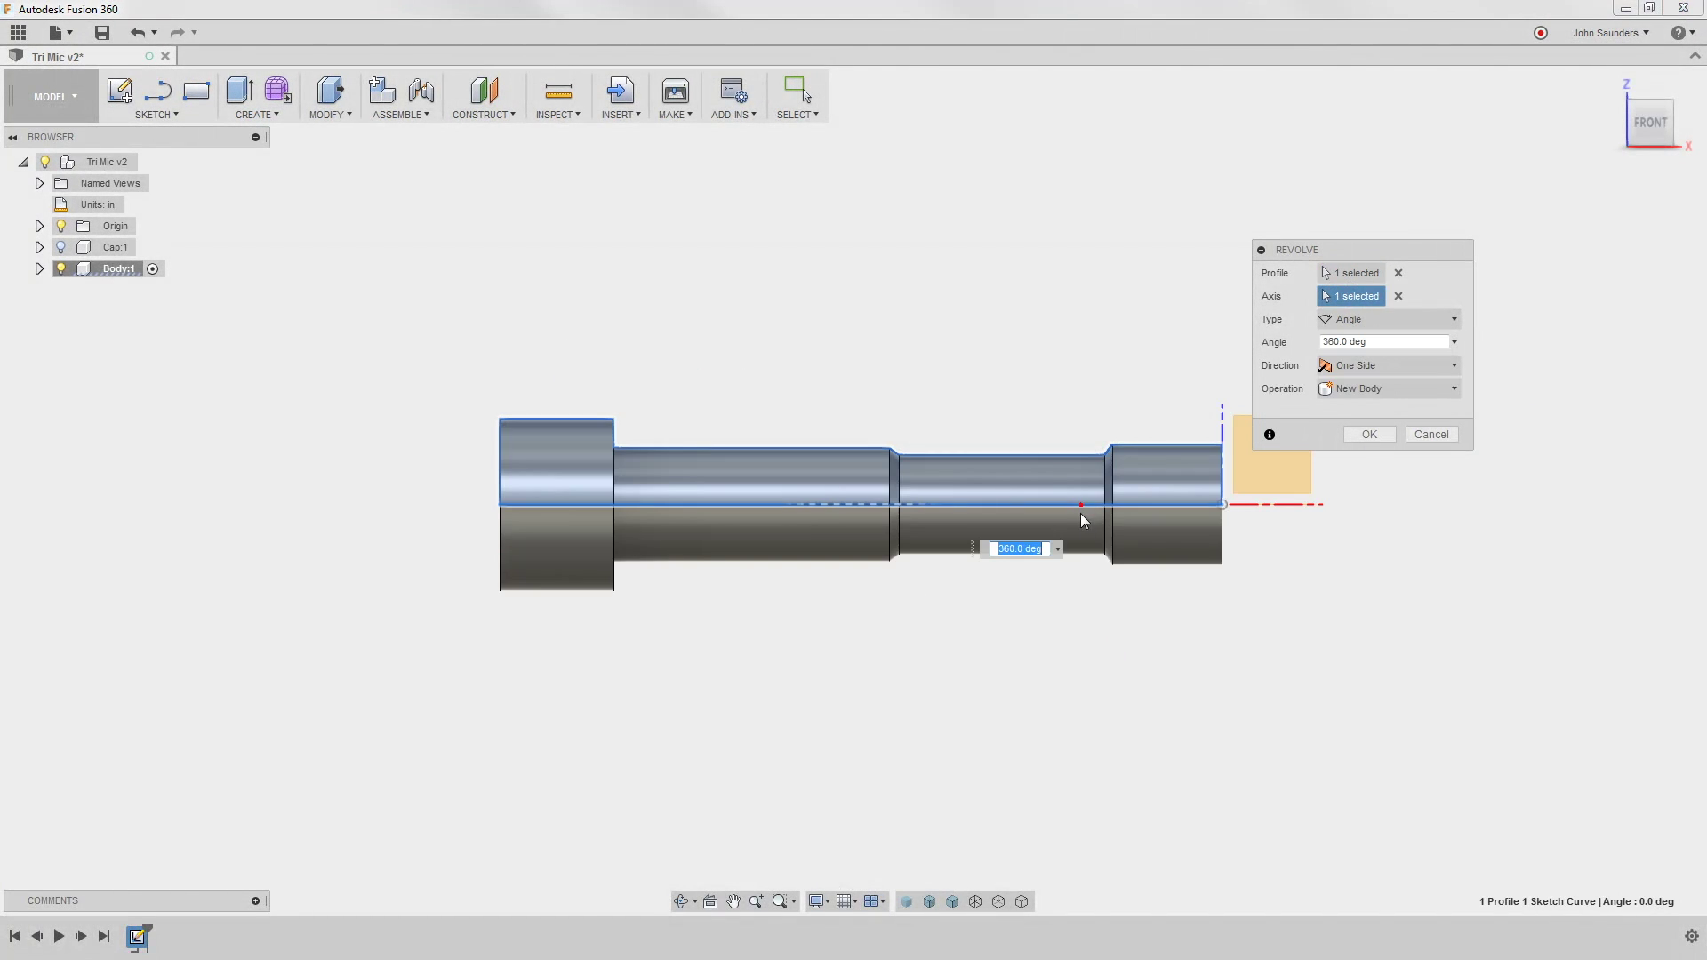
{"action": "left_click", "coordinate": [1369, 436]}
- Show the Cap component and activate the top-level Tri Mic assembly
{"action": "scroll", "coordinate": [924, 365], "scroll_direction": "down", "scroll_amount": 3}
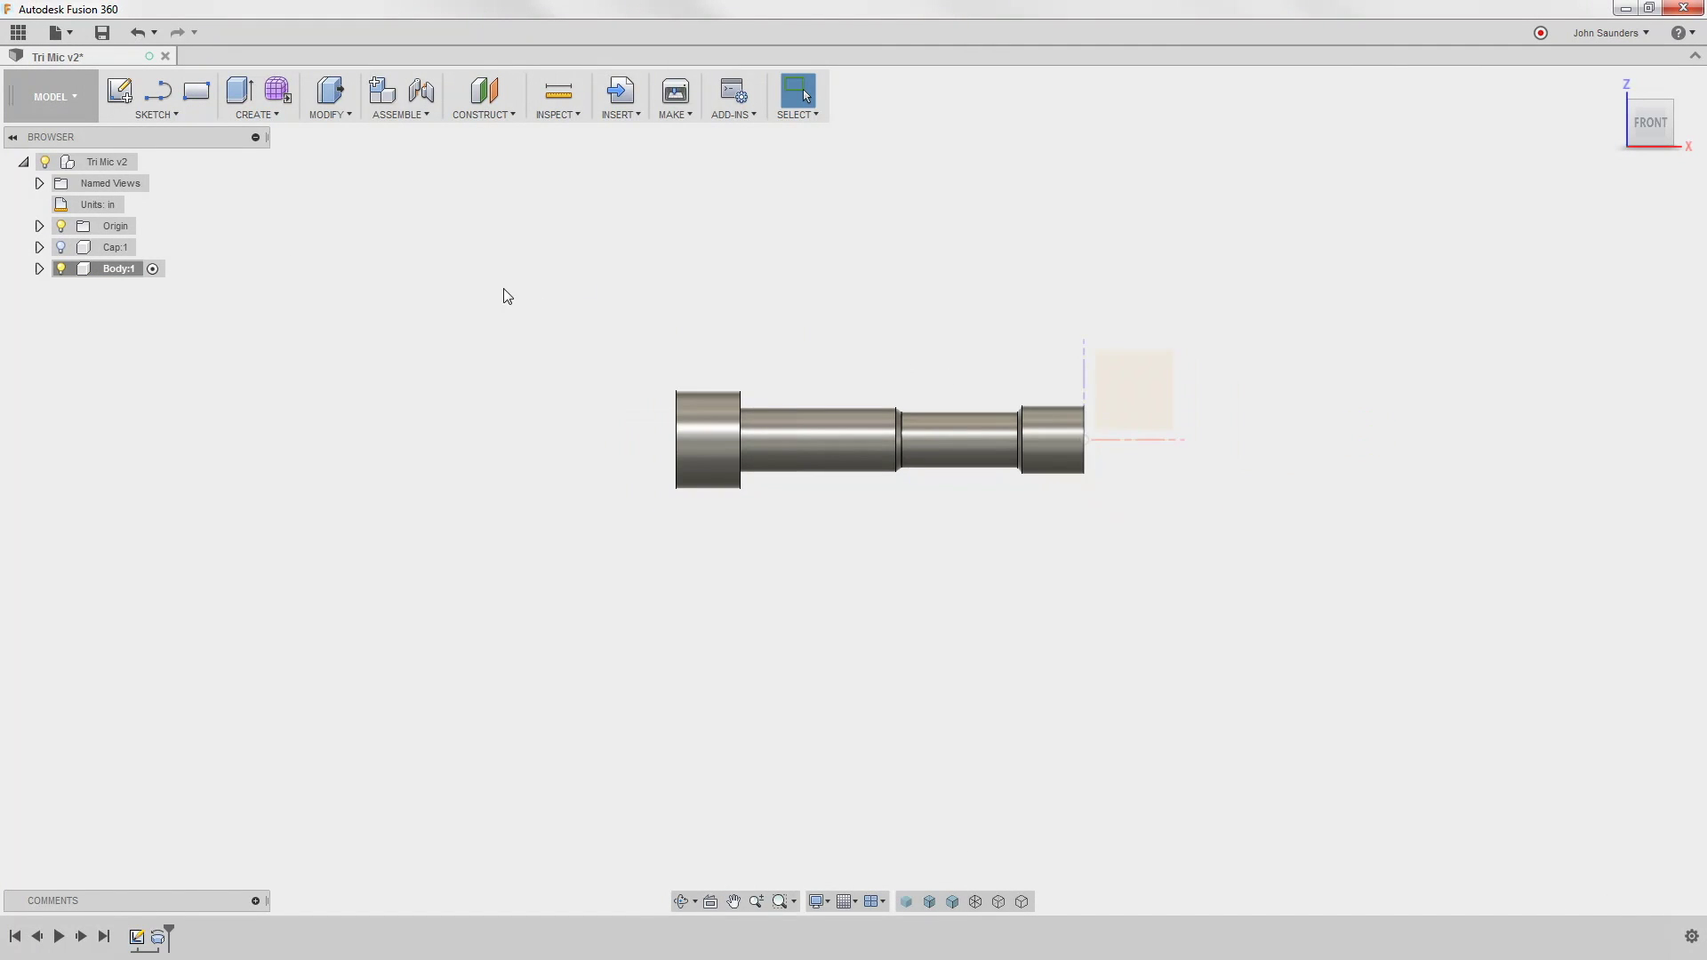
{"action": "left_click", "coordinate": [61, 247]}
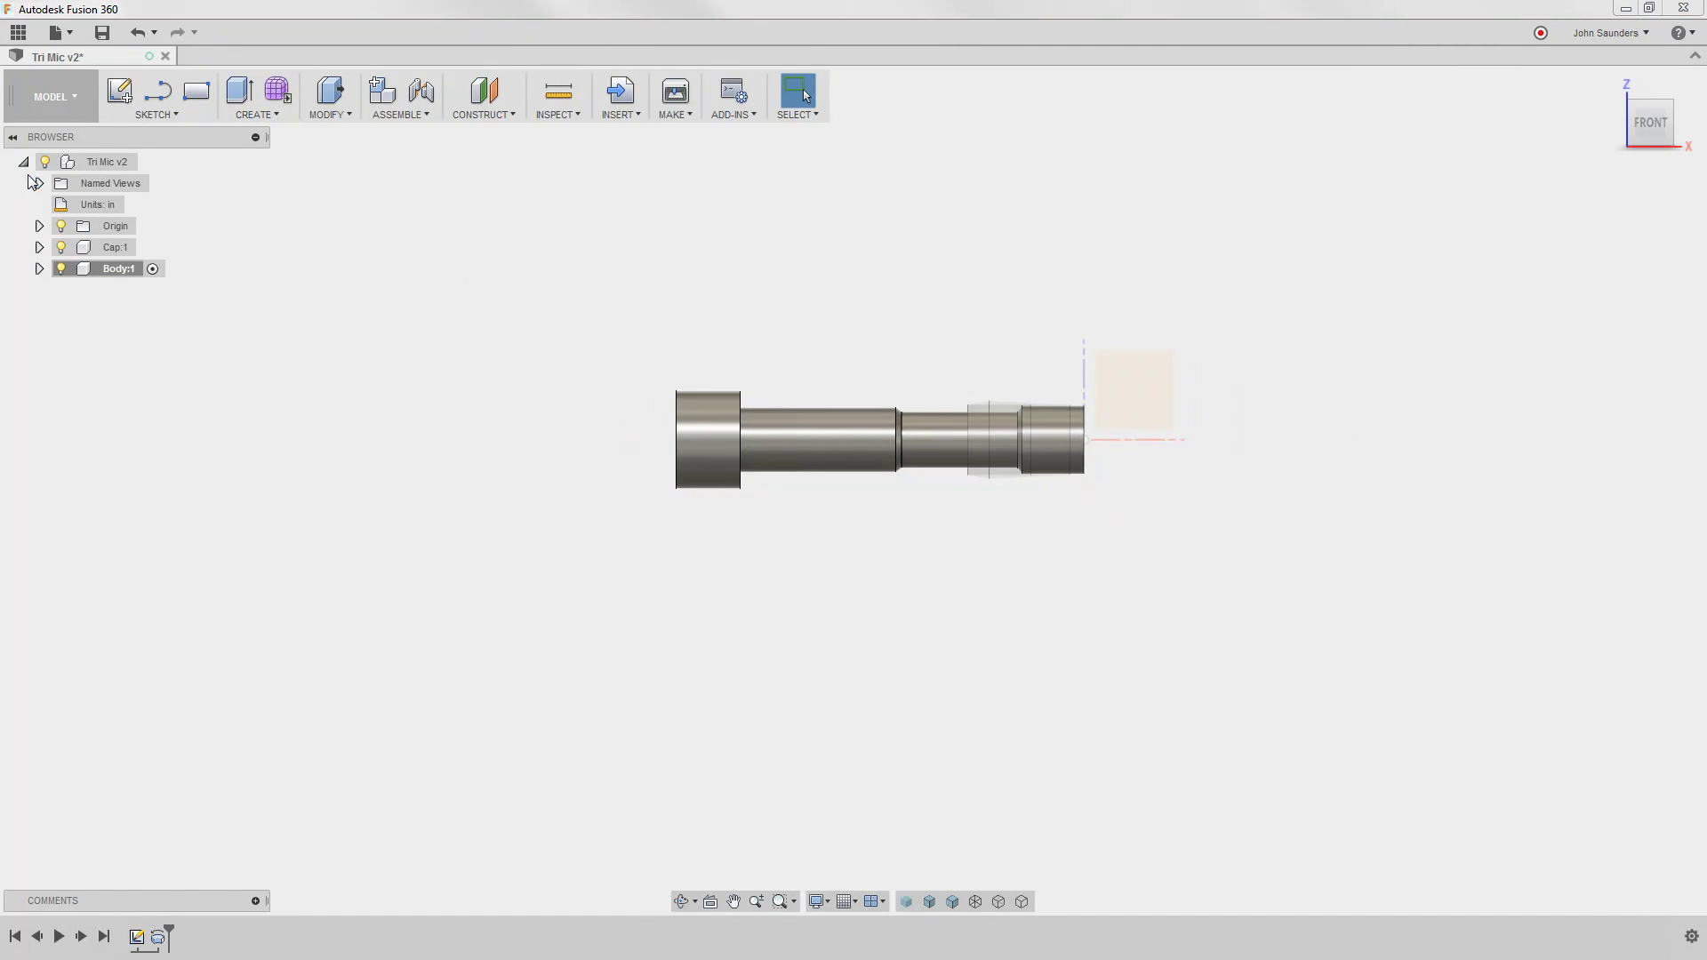
{"action": "left_click", "coordinate": [147, 161]}
{"action": "scroll", "coordinate": [882, 283], "scroll_direction": "up", "scroll_amount": 3}
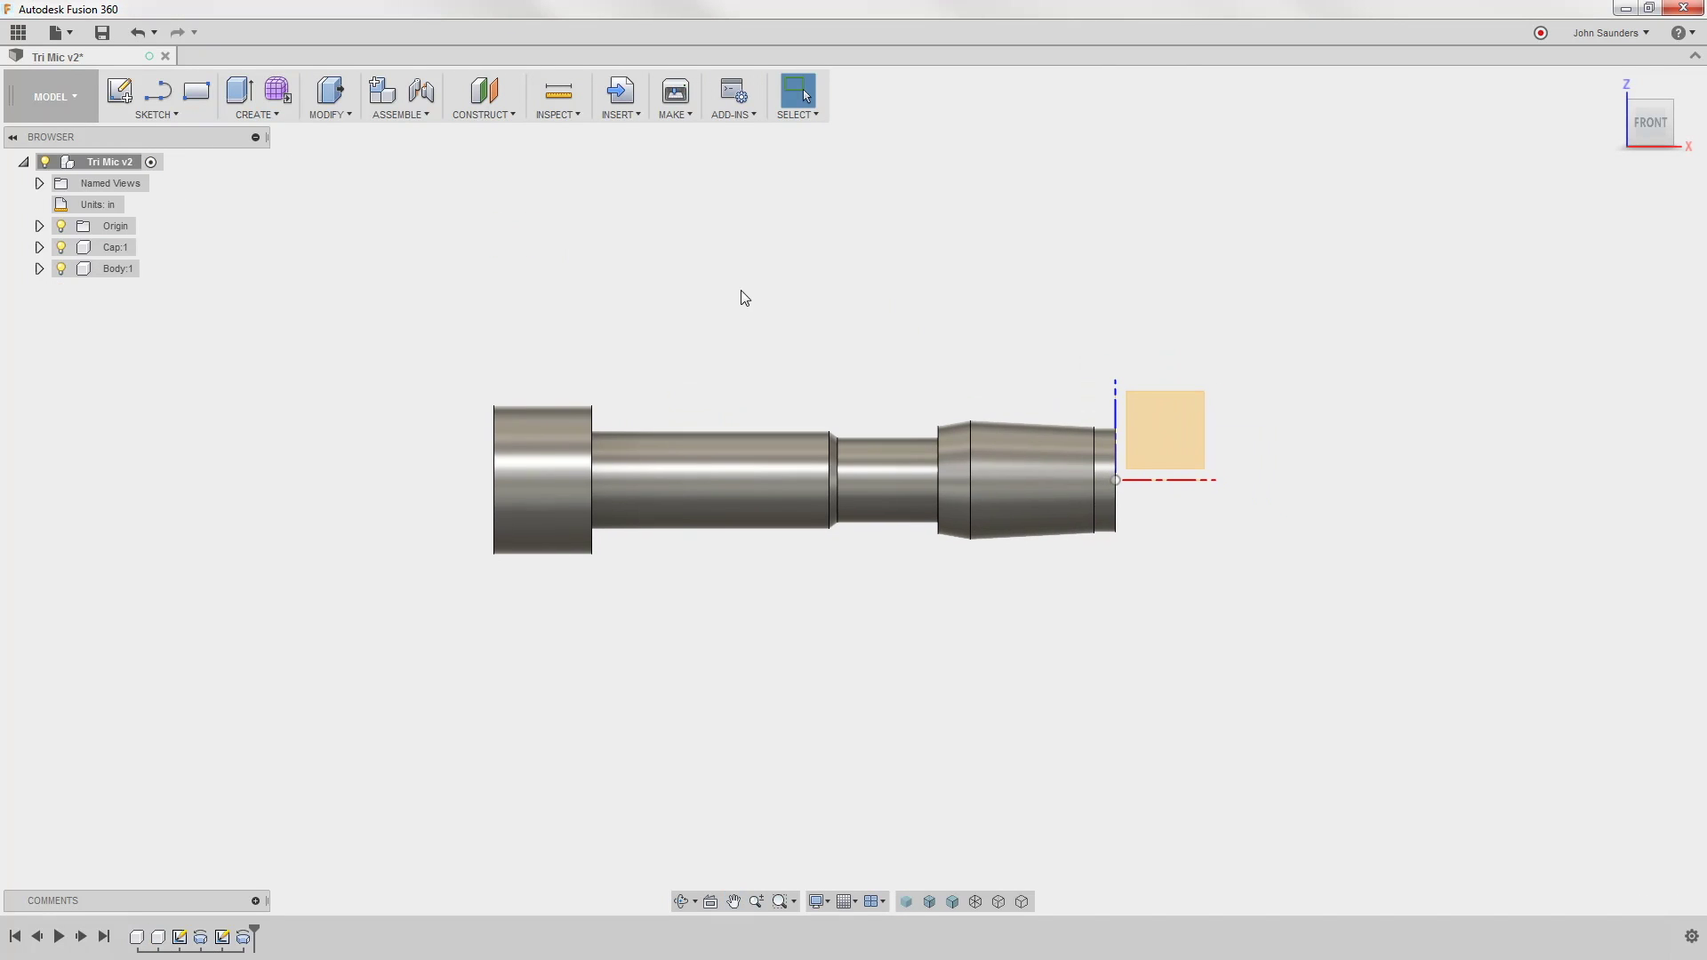
{"action": "left_click_drag", "start_coordinate": [1014, 474], "coordinate": [1320, 436]}
{"action": "middle_click_drag", "start_coordinate": [1319, 435], "coordinate": [1259, 398], "text": "shift"}
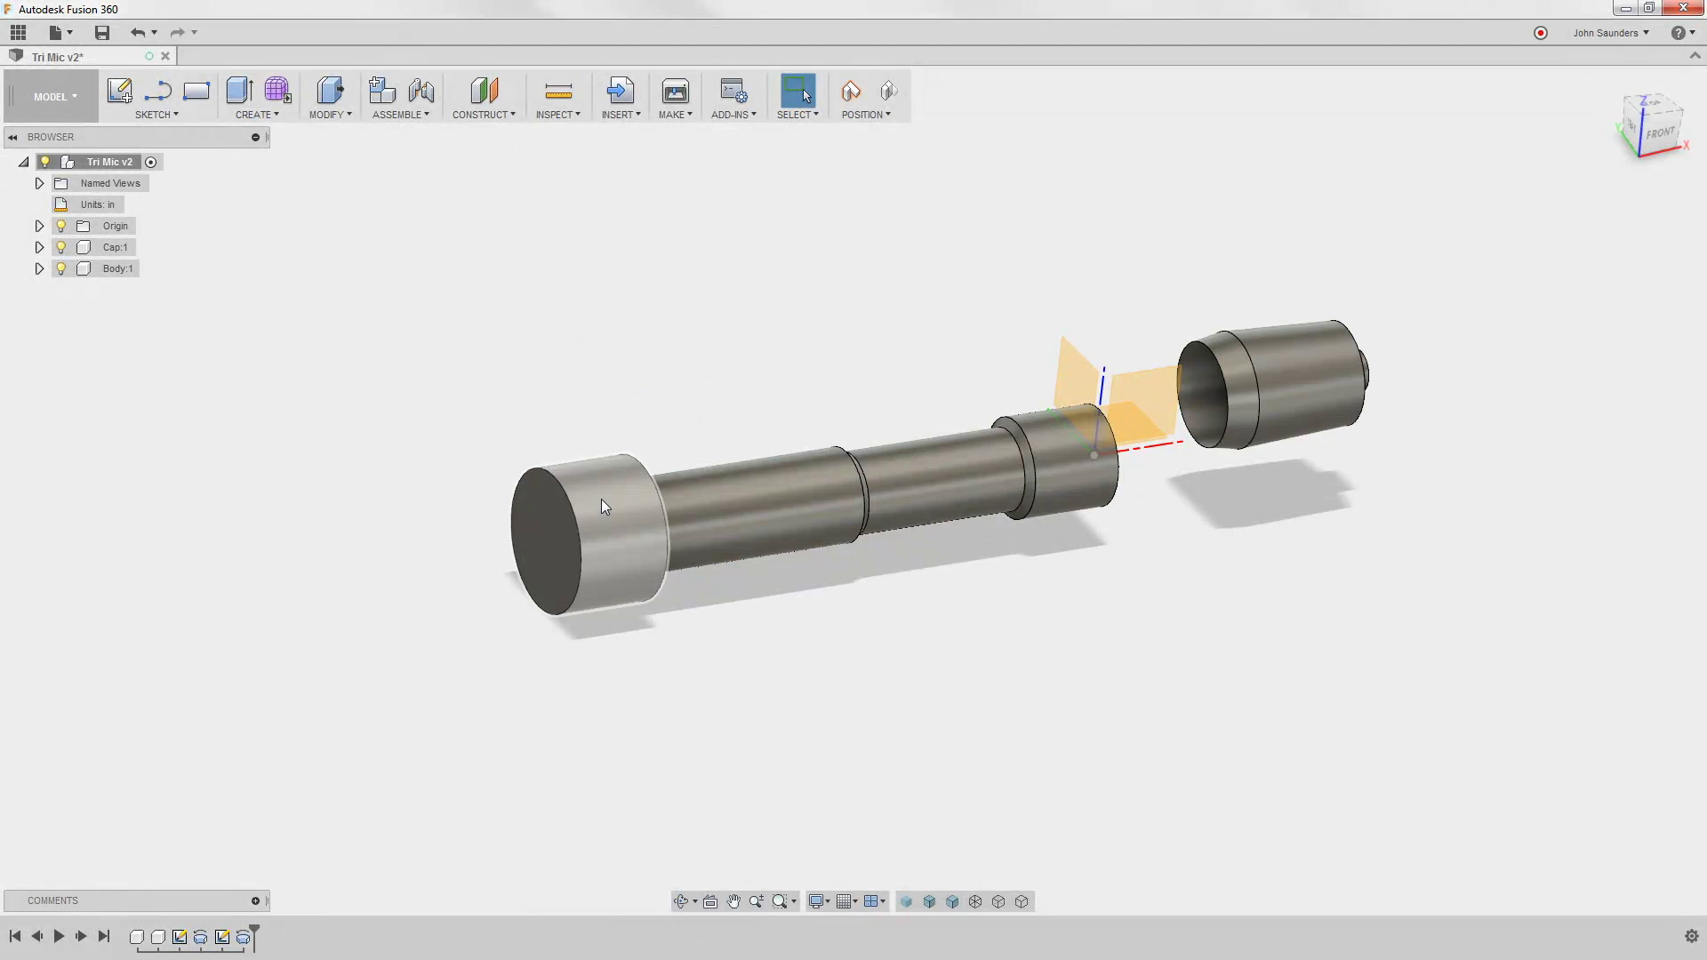
{"action": "key", "text": "j"}
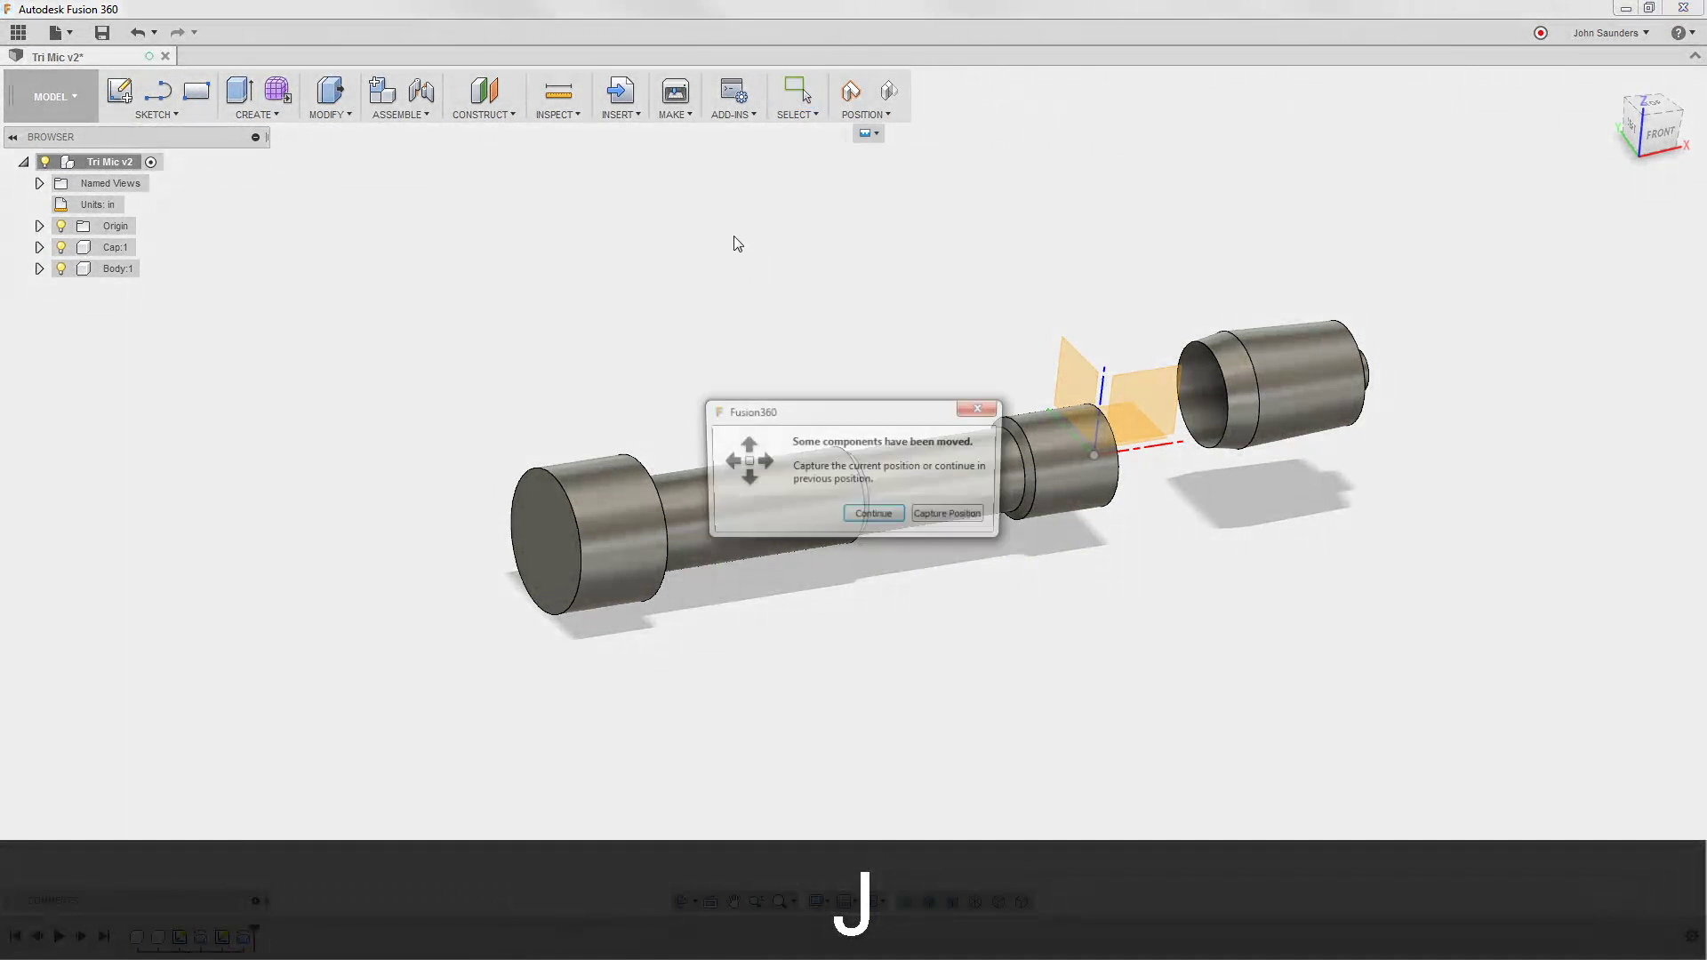
{"action": "left_click_drag", "start_coordinate": [856, 413], "coordinate": [686, 233]}
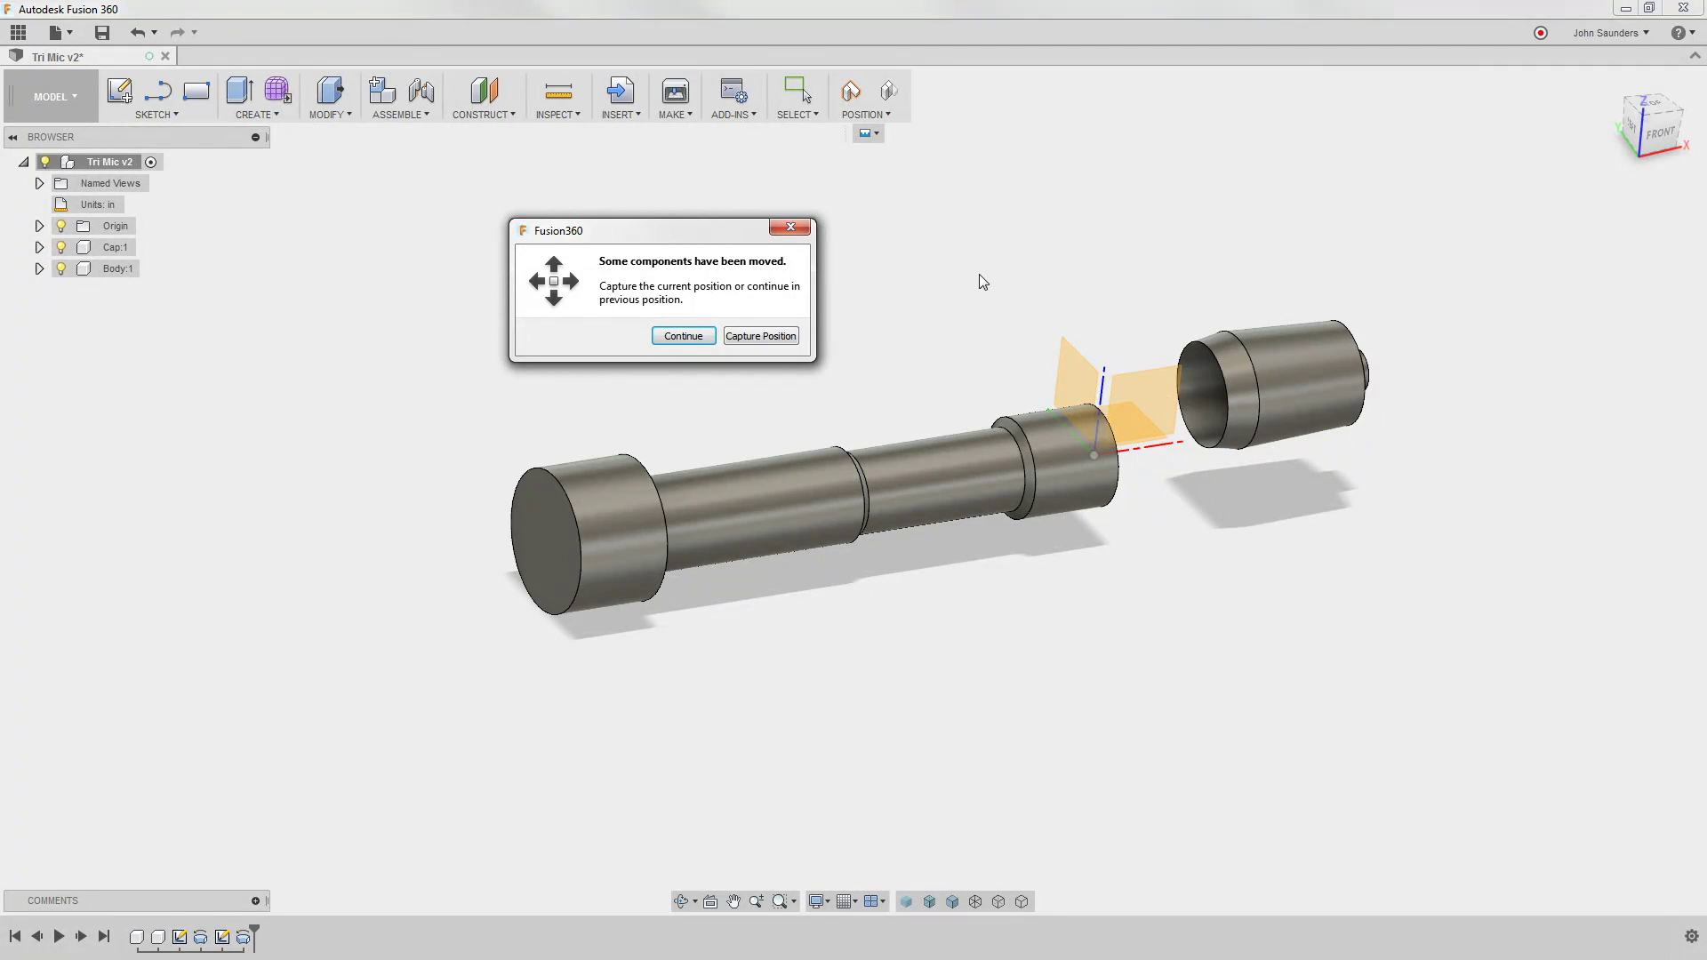
{"action": "left_click", "coordinate": [683, 336]}
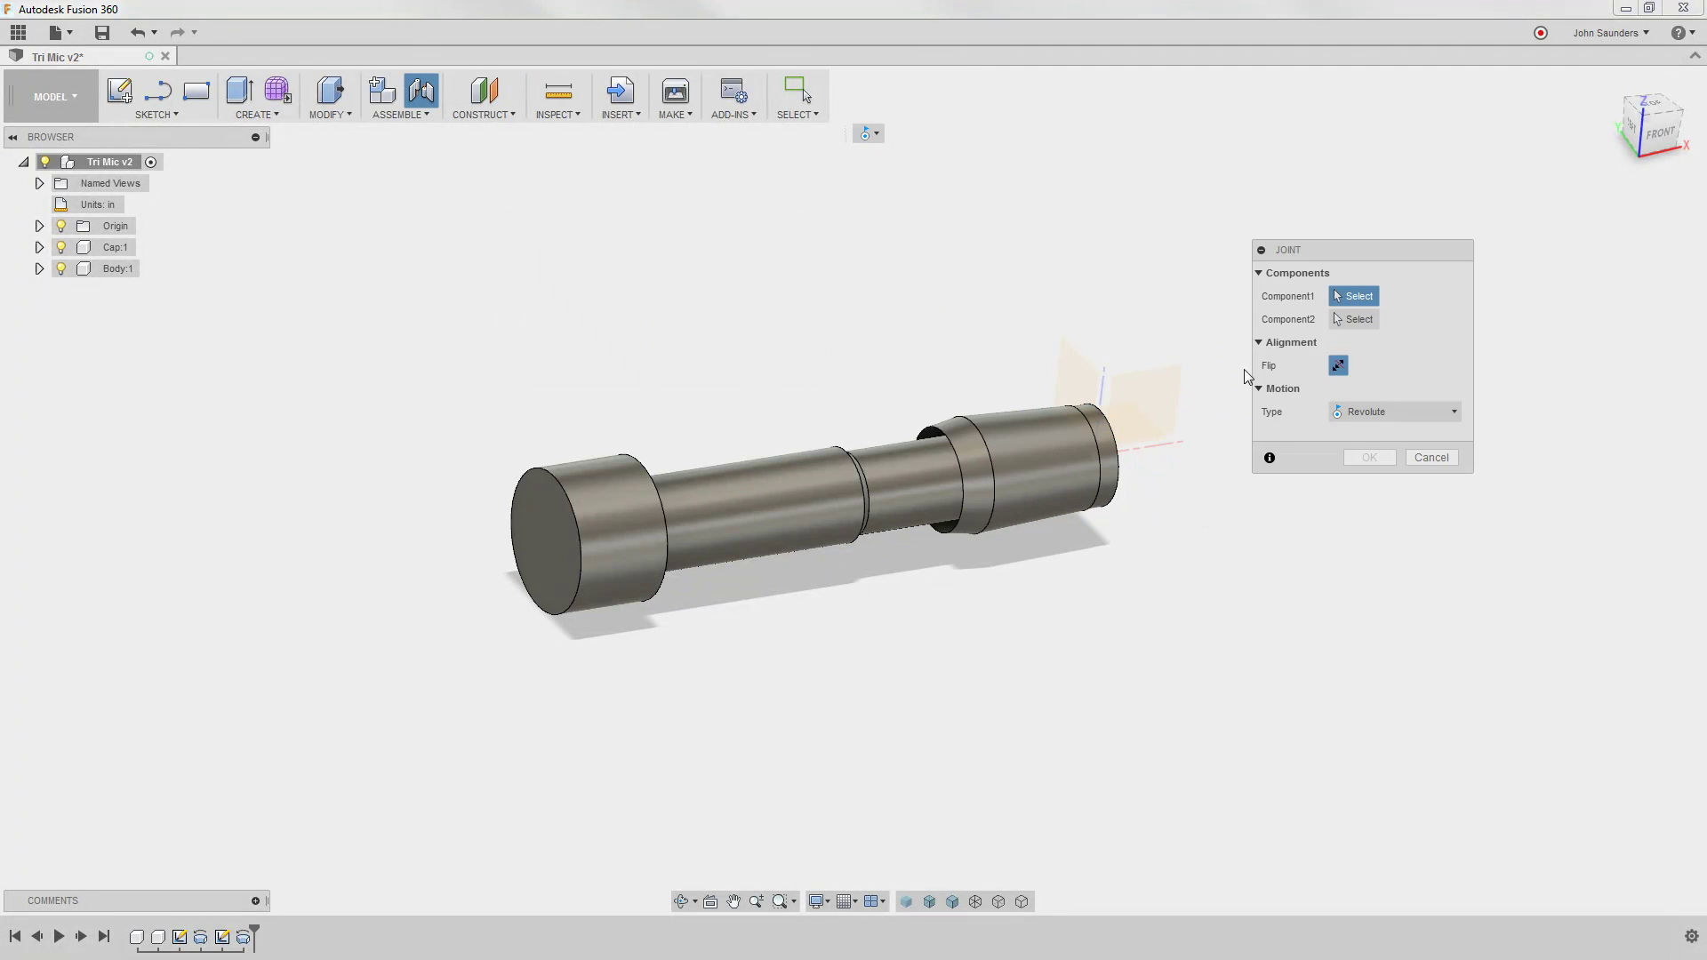
{"action": "left_click", "coordinate": [1378, 418]}
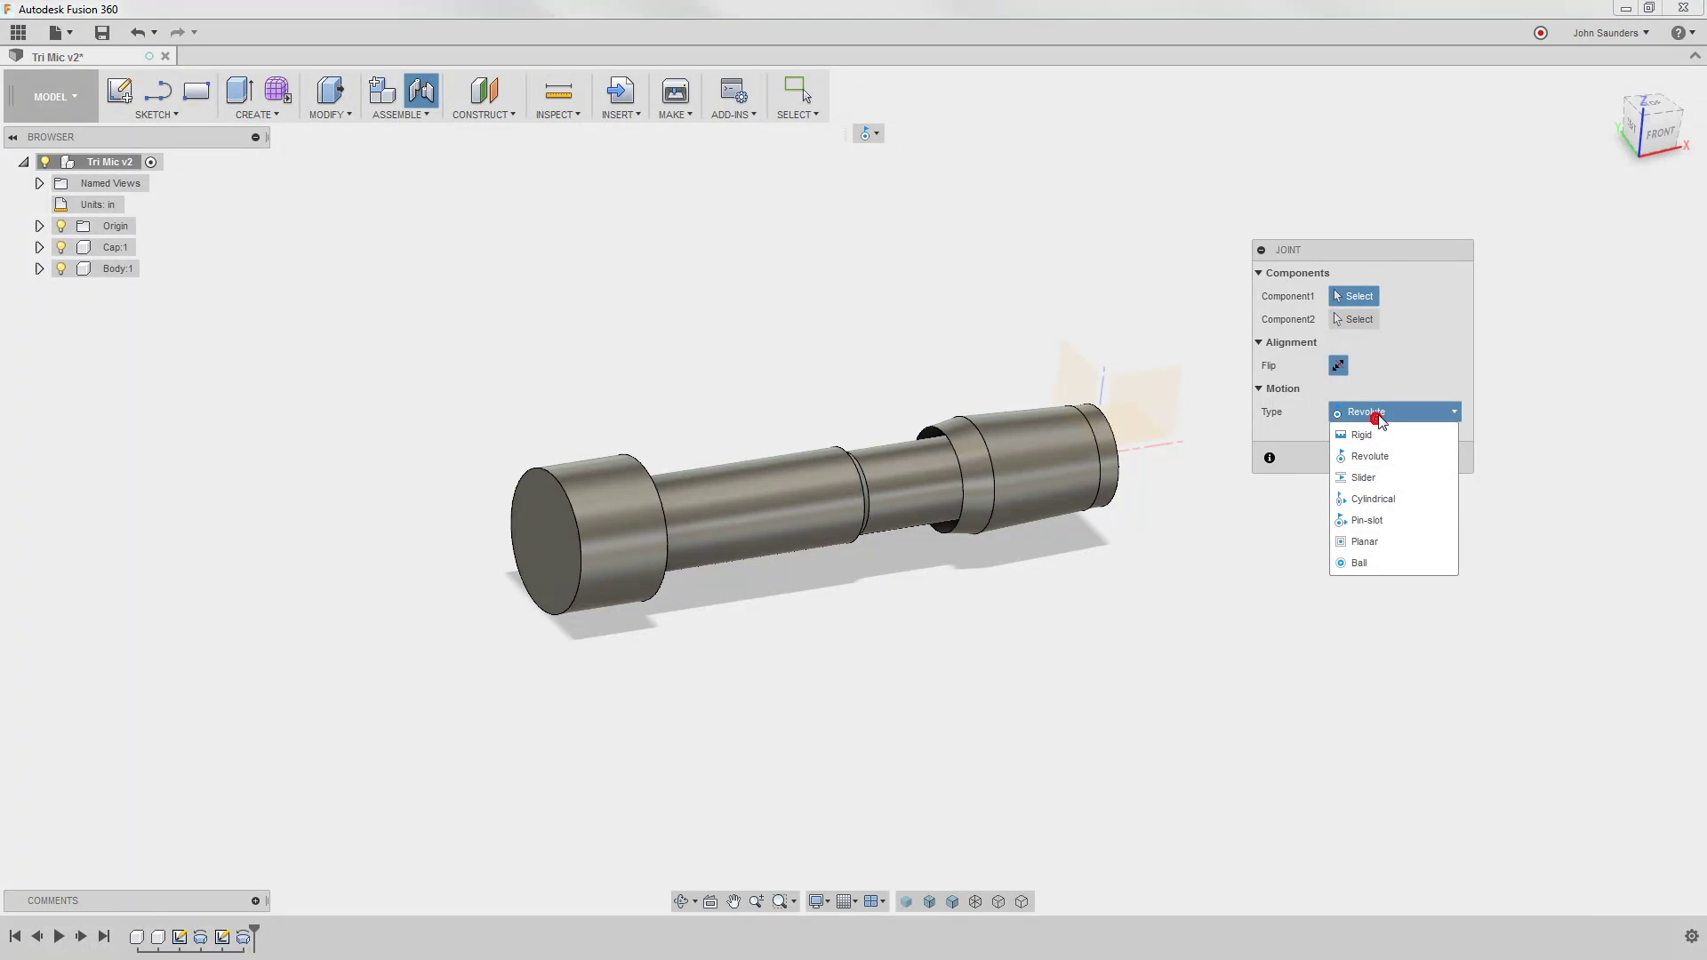
{"action": "left_click", "coordinate": [1379, 457]}
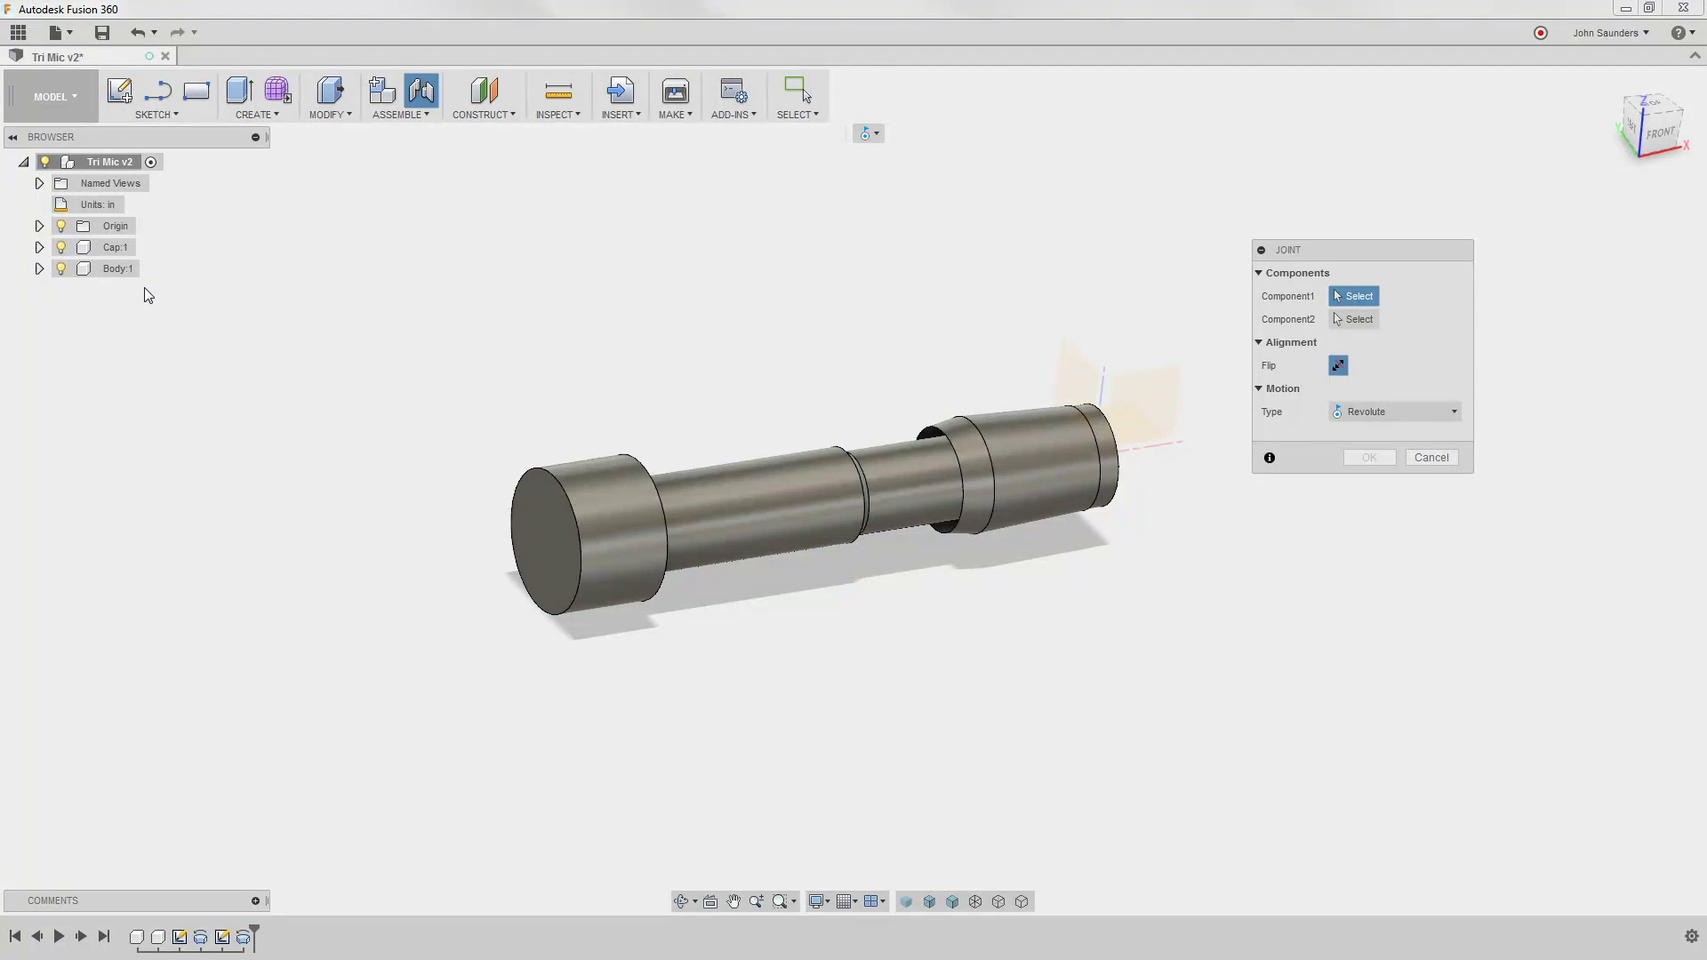
{"action": "left_click", "coordinate": [1431, 458]}
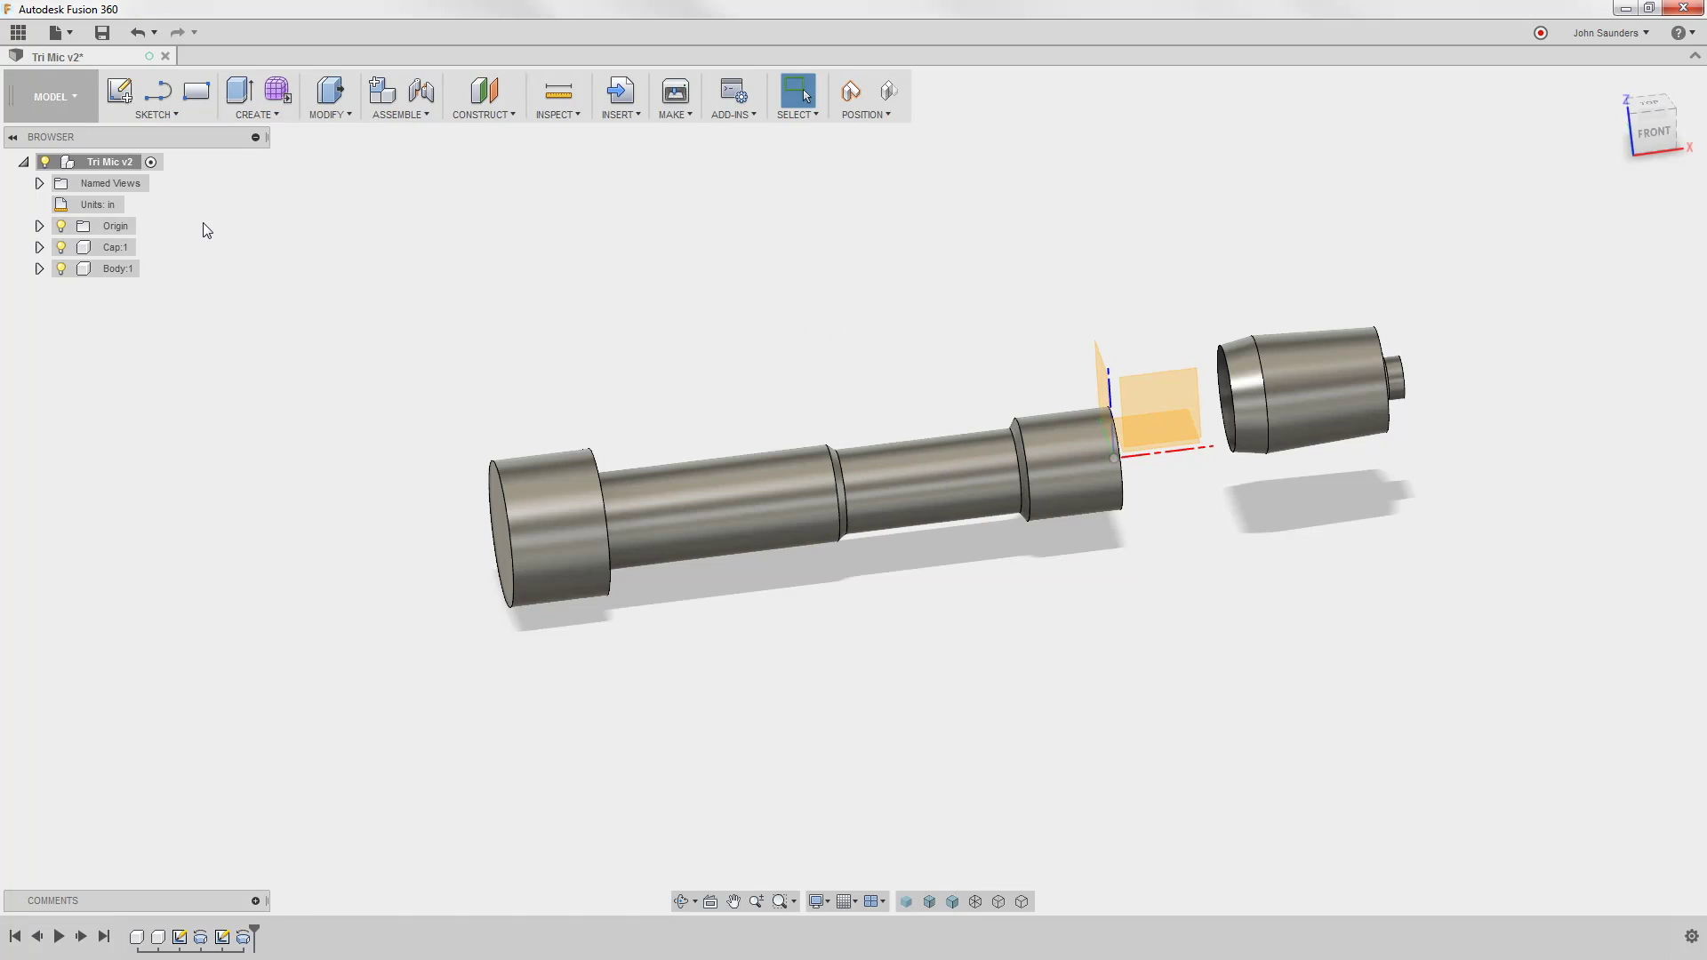
- Ground the Body component, then test-move the Cap and revert it to its original position
{"action": "right_click", "coordinate": [100, 269]}
{"action": "left_click", "coordinate": [139, 293]}
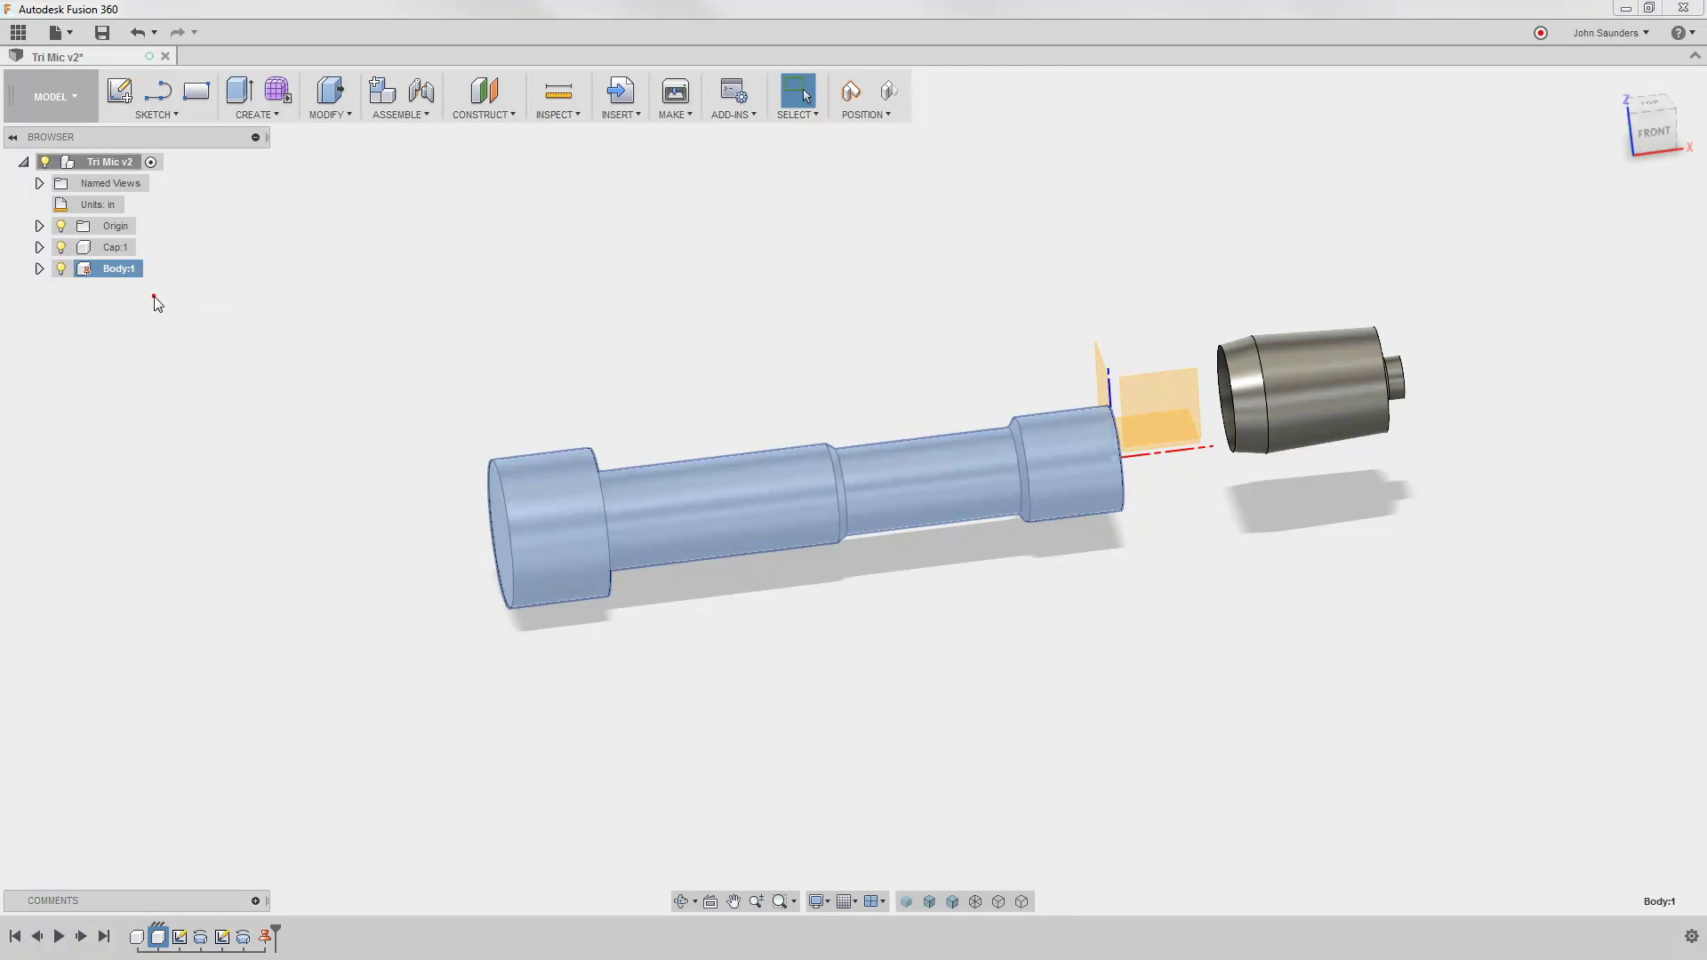
{"action": "left_click_drag", "start_coordinate": [1353, 370], "coordinate": [943, 242]}
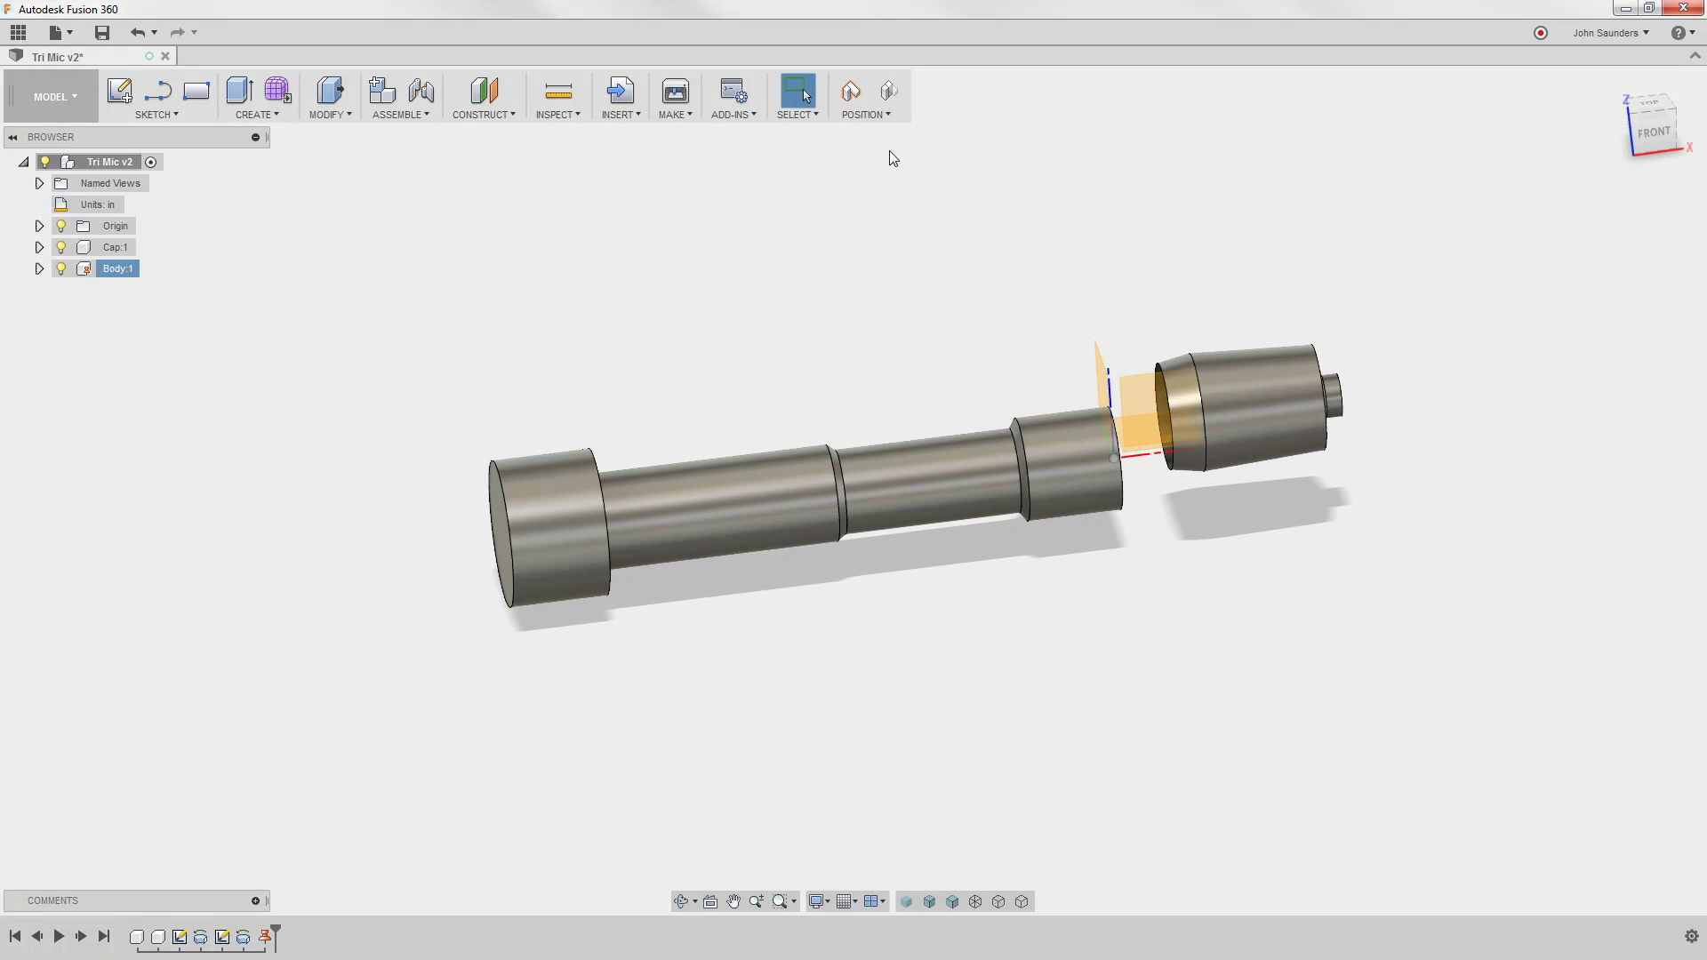
{"action": "left_click", "coordinate": [890, 92]}
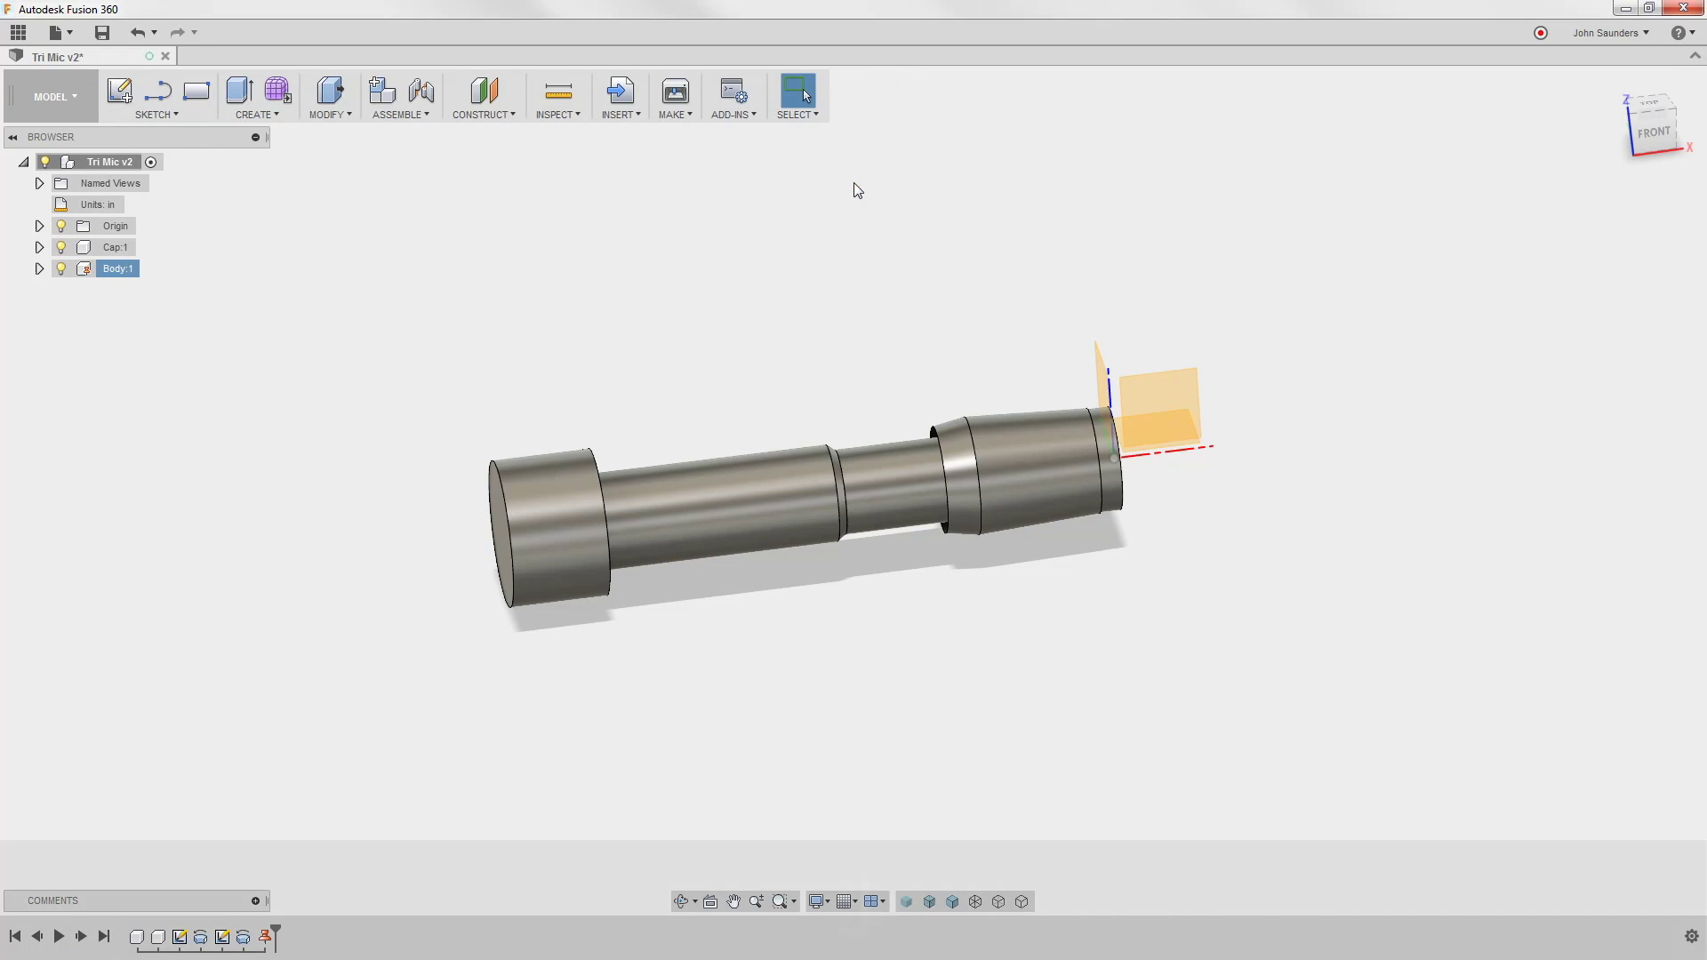
- Start a revolute joint and hide the Body component to expose the inside of the Cap
{"action": "key", "text": "j"}
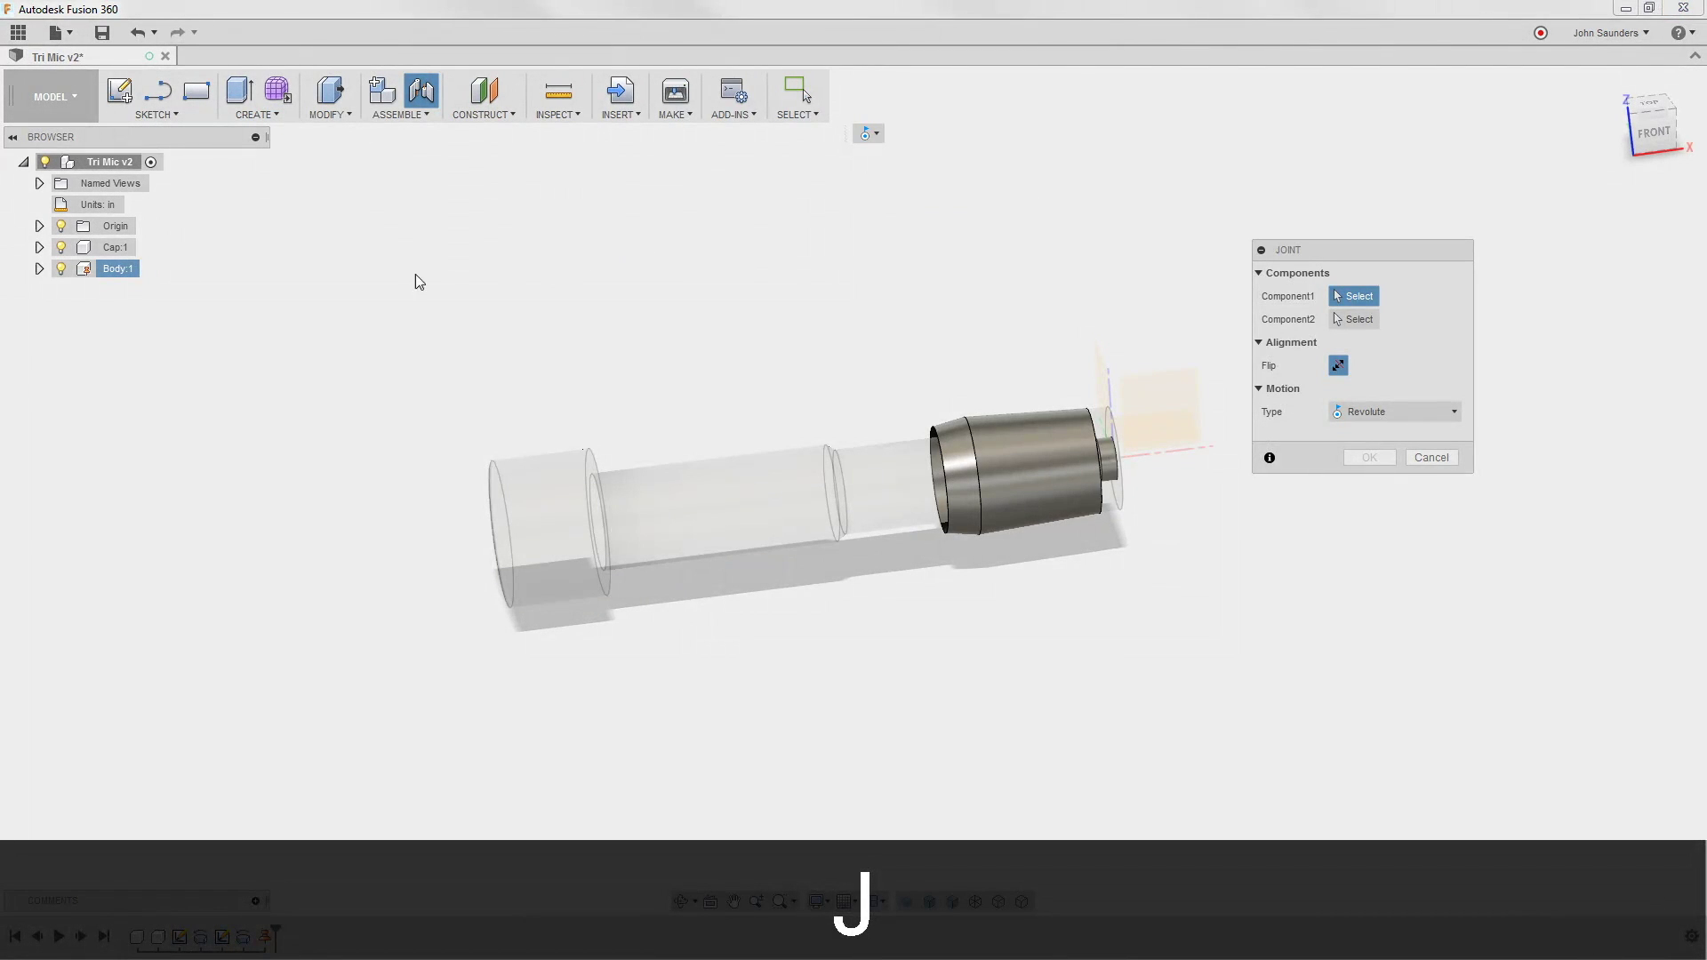
{"action": "left_click", "coordinate": [60, 269]}
{"action": "middle_click_drag", "start_coordinate": [869, 305], "coordinate": [1067, 349], "text": "shift"}
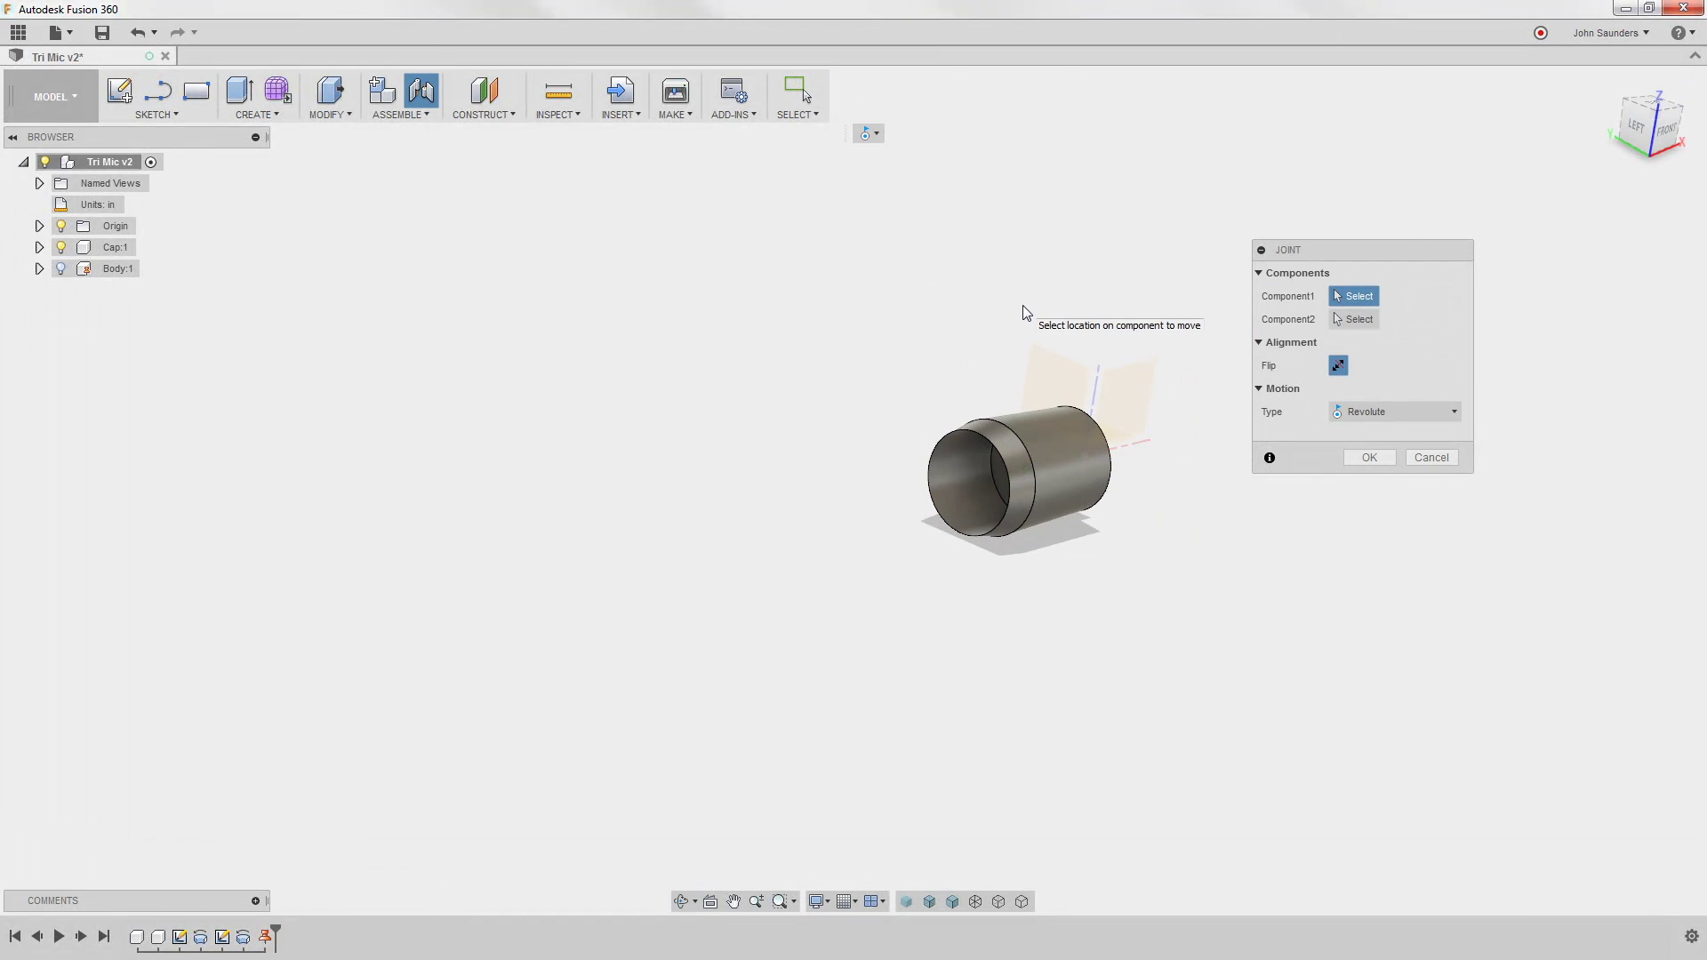
{"action": "middle_click_drag", "start_coordinate": [1036, 330], "coordinate": [1098, 335], "text": "shift"}
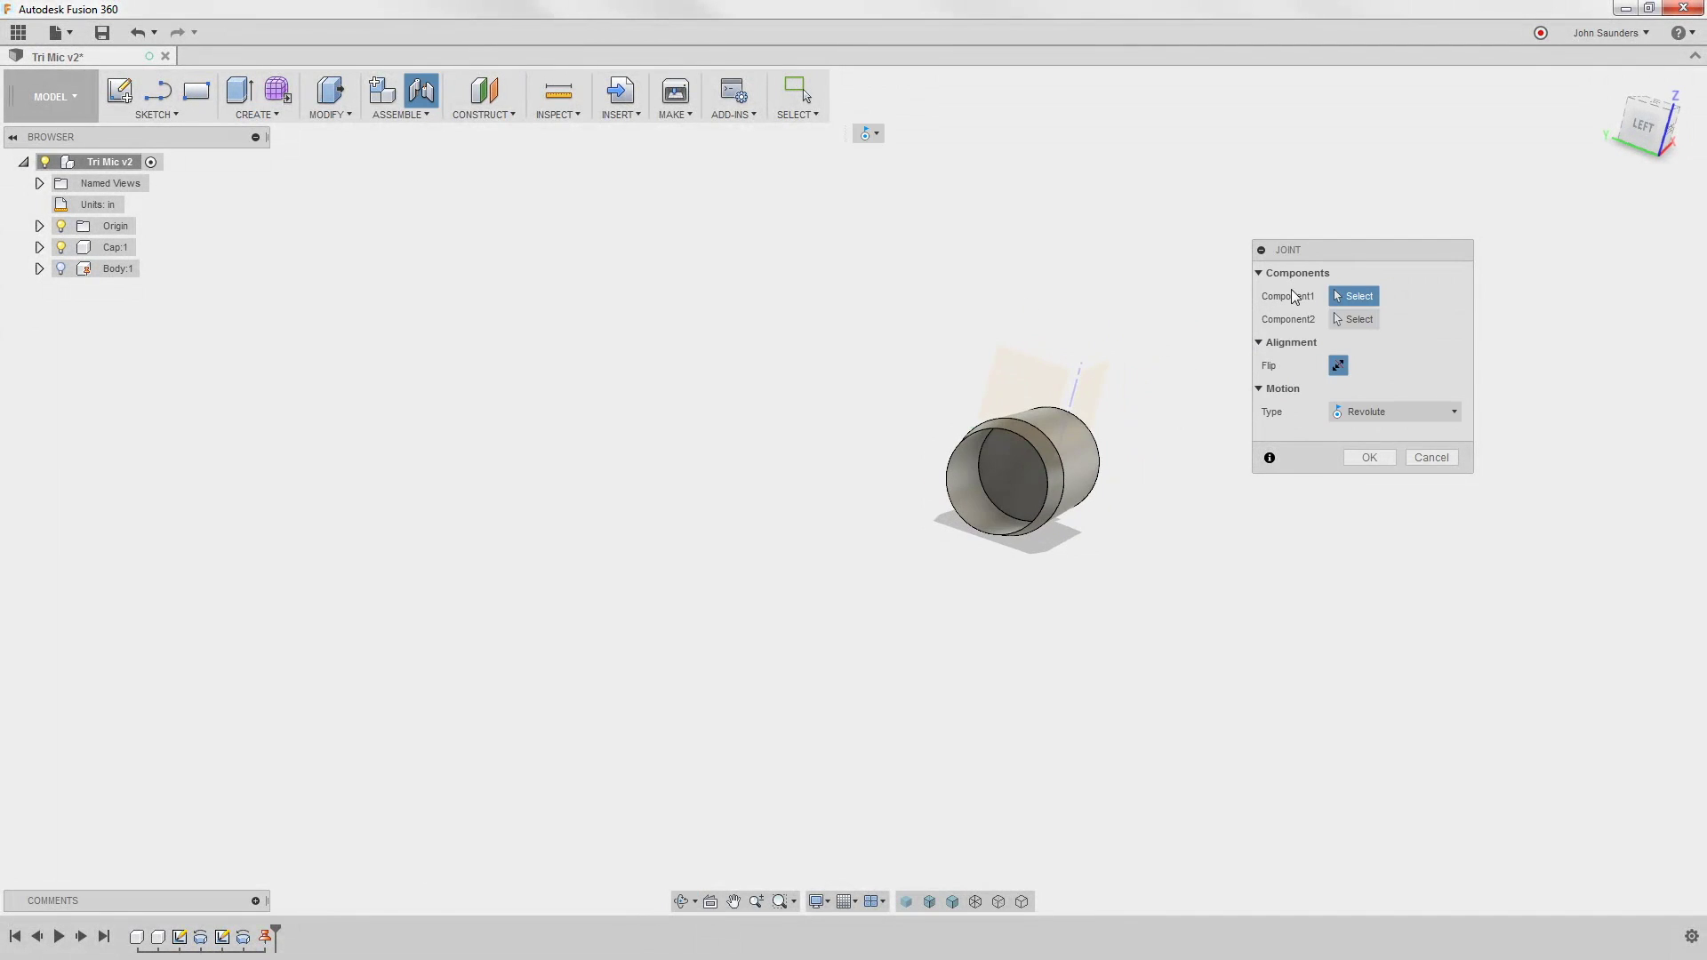
{"action": "left_click", "coordinate": [1085, 461]}
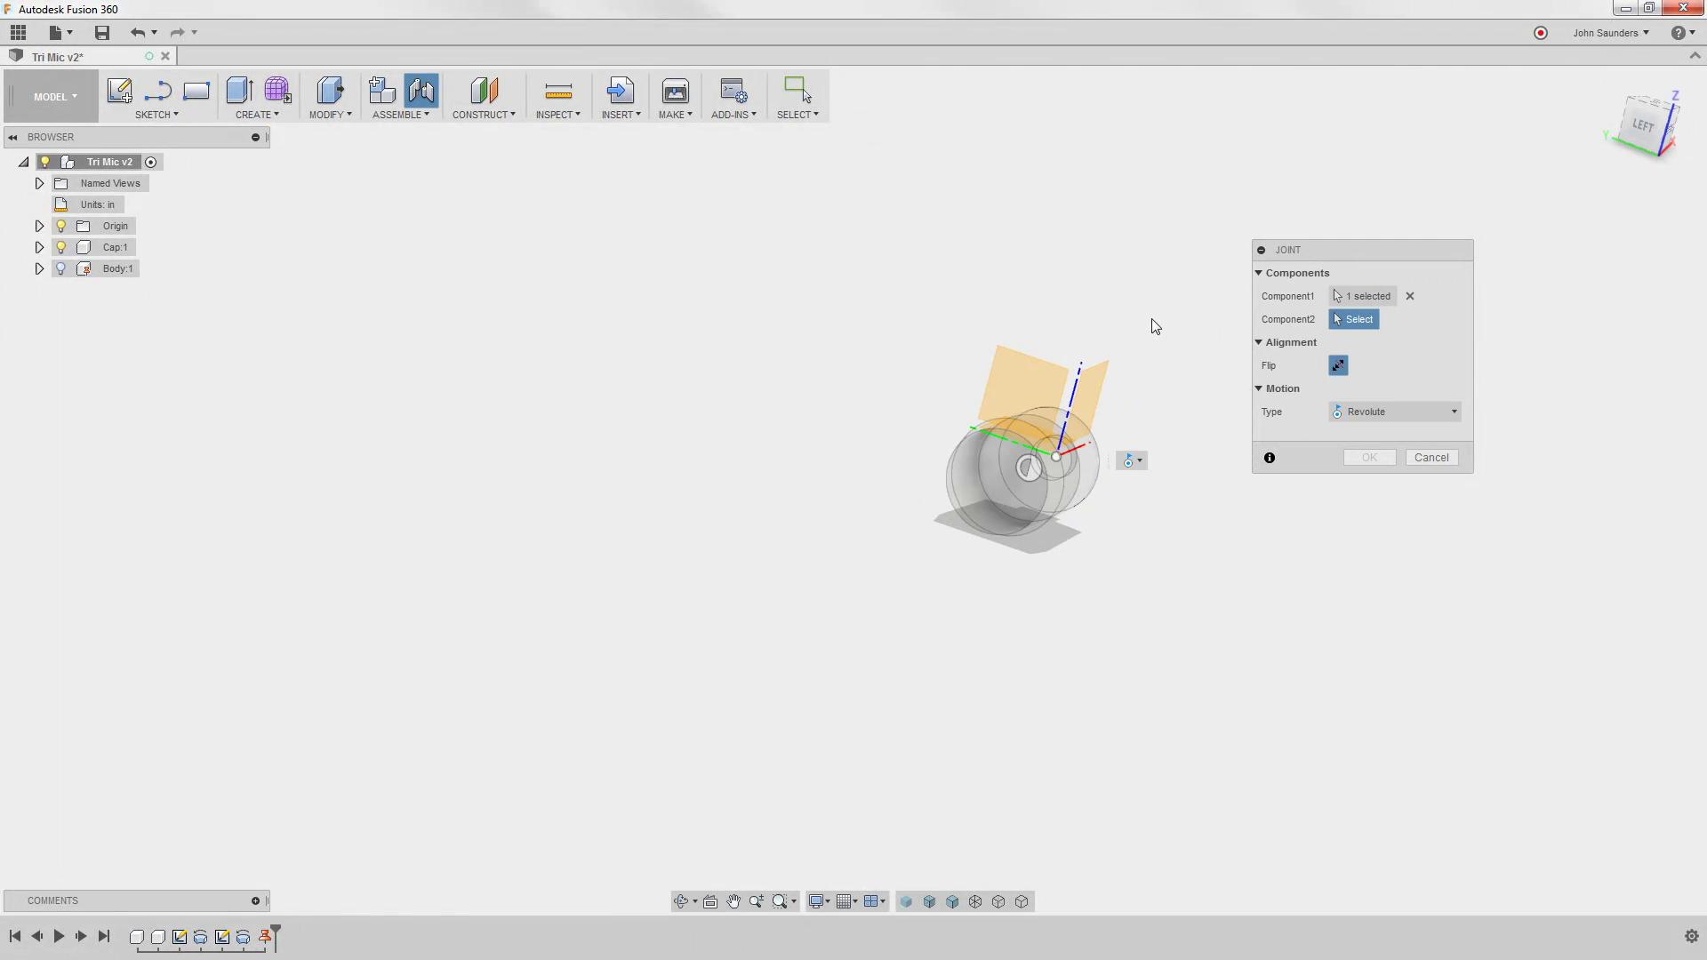
{"action": "middle_click_drag", "start_coordinate": [1059, 299], "coordinate": [672, 358], "text": "shift"}
{"action": "middle_click_drag", "start_coordinate": [325, 369], "coordinate": [780, 384], "text": "shift"}
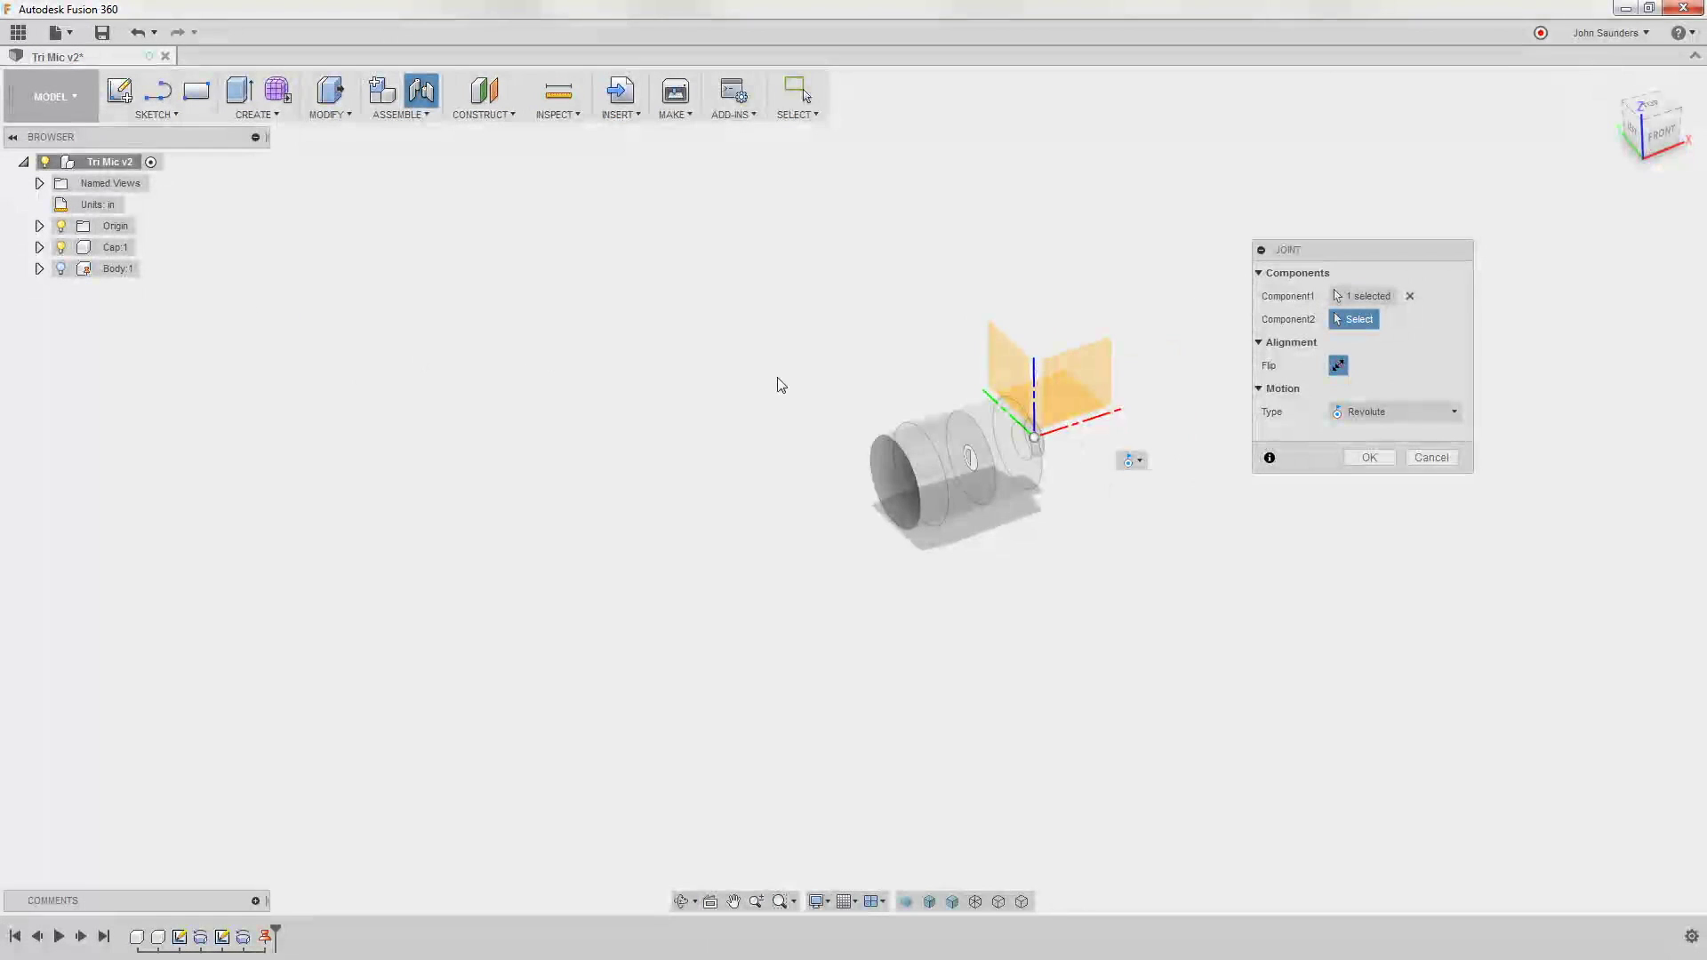
{"action": "left_click", "coordinate": [1412, 300]}
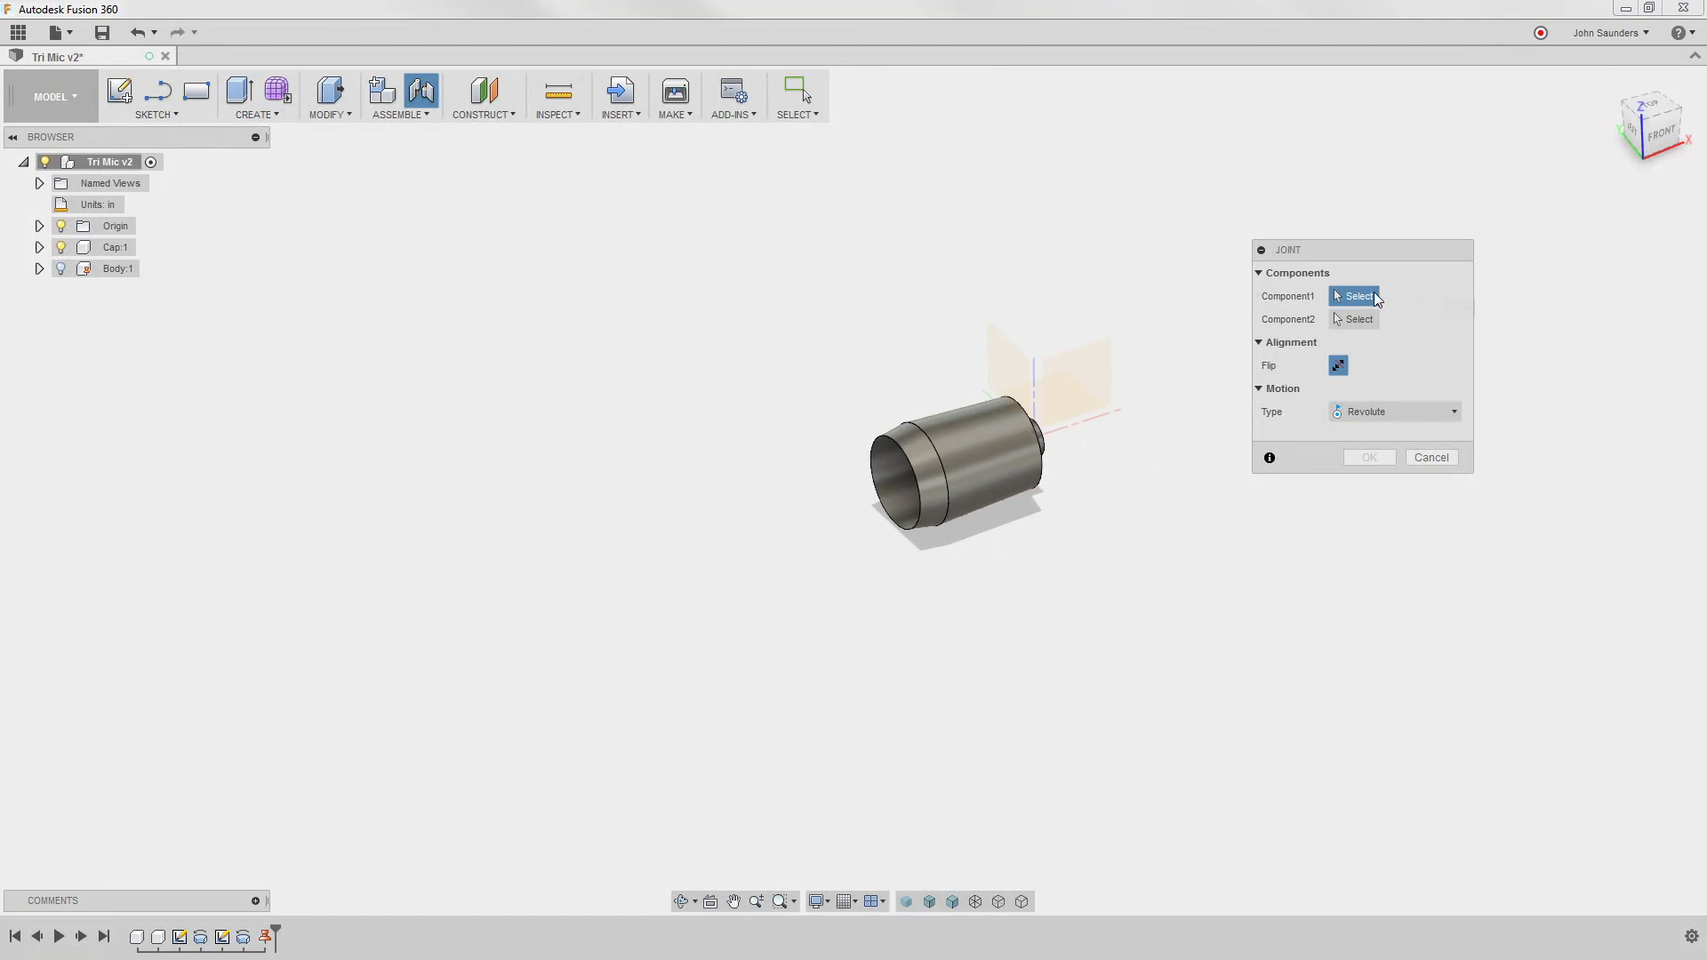
- Set the joint's first component location at the centre of the Cap's inner end face
{"action": "middle_click_drag", "start_coordinate": [966, 446], "coordinate": [868, 380], "text": "shift"}
{"action": "scroll", "coordinate": [1002, 486], "scroll_direction": "up", "scroll_amount": 3}
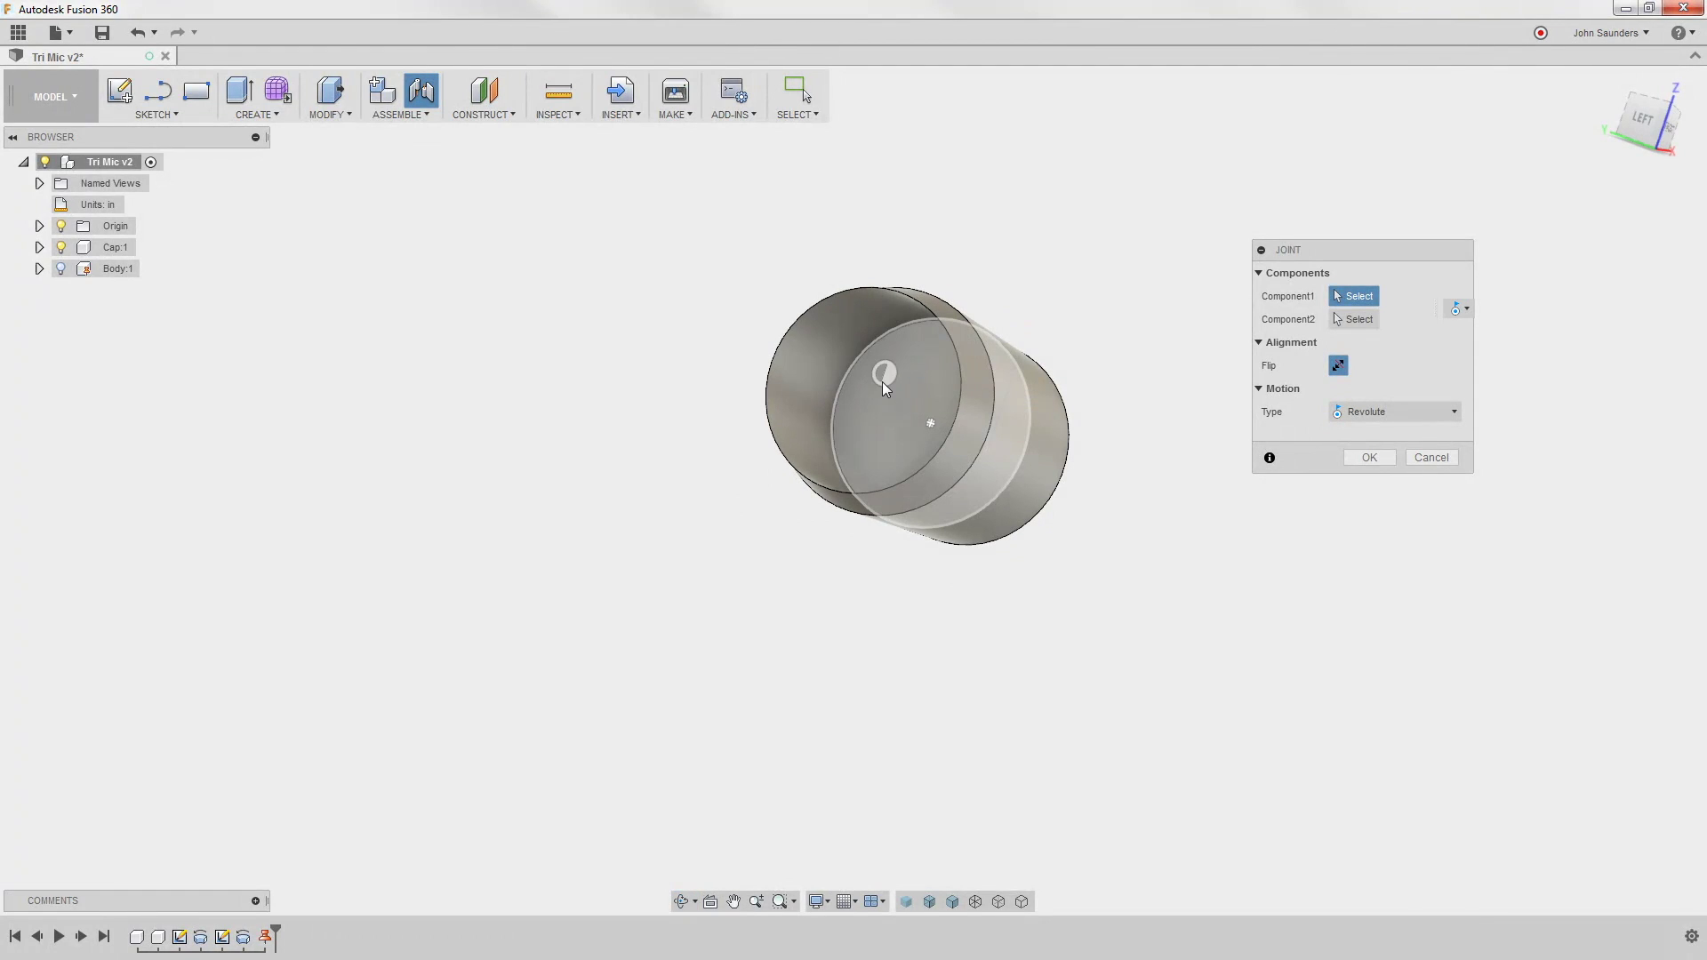
{"action": "left_click", "coordinate": [931, 424]}
- With the Cap hidden and the Body shown, set the joint's second location at the centre of the Body's narrow end face
{"action": "middle_click_drag", "start_coordinate": [795, 407], "coordinate": [155, 317], "text": "shift"}
{"action": "left_click", "coordinate": [60, 247]}
{"action": "left_click", "coordinate": [61, 269]}
{"action": "middle_click_drag", "start_coordinate": [267, 293], "coordinate": [774, 306], "text": "shift"}
{"action": "scroll", "coordinate": [867, 461], "scroll_direction": "up", "scroll_amount": 2}
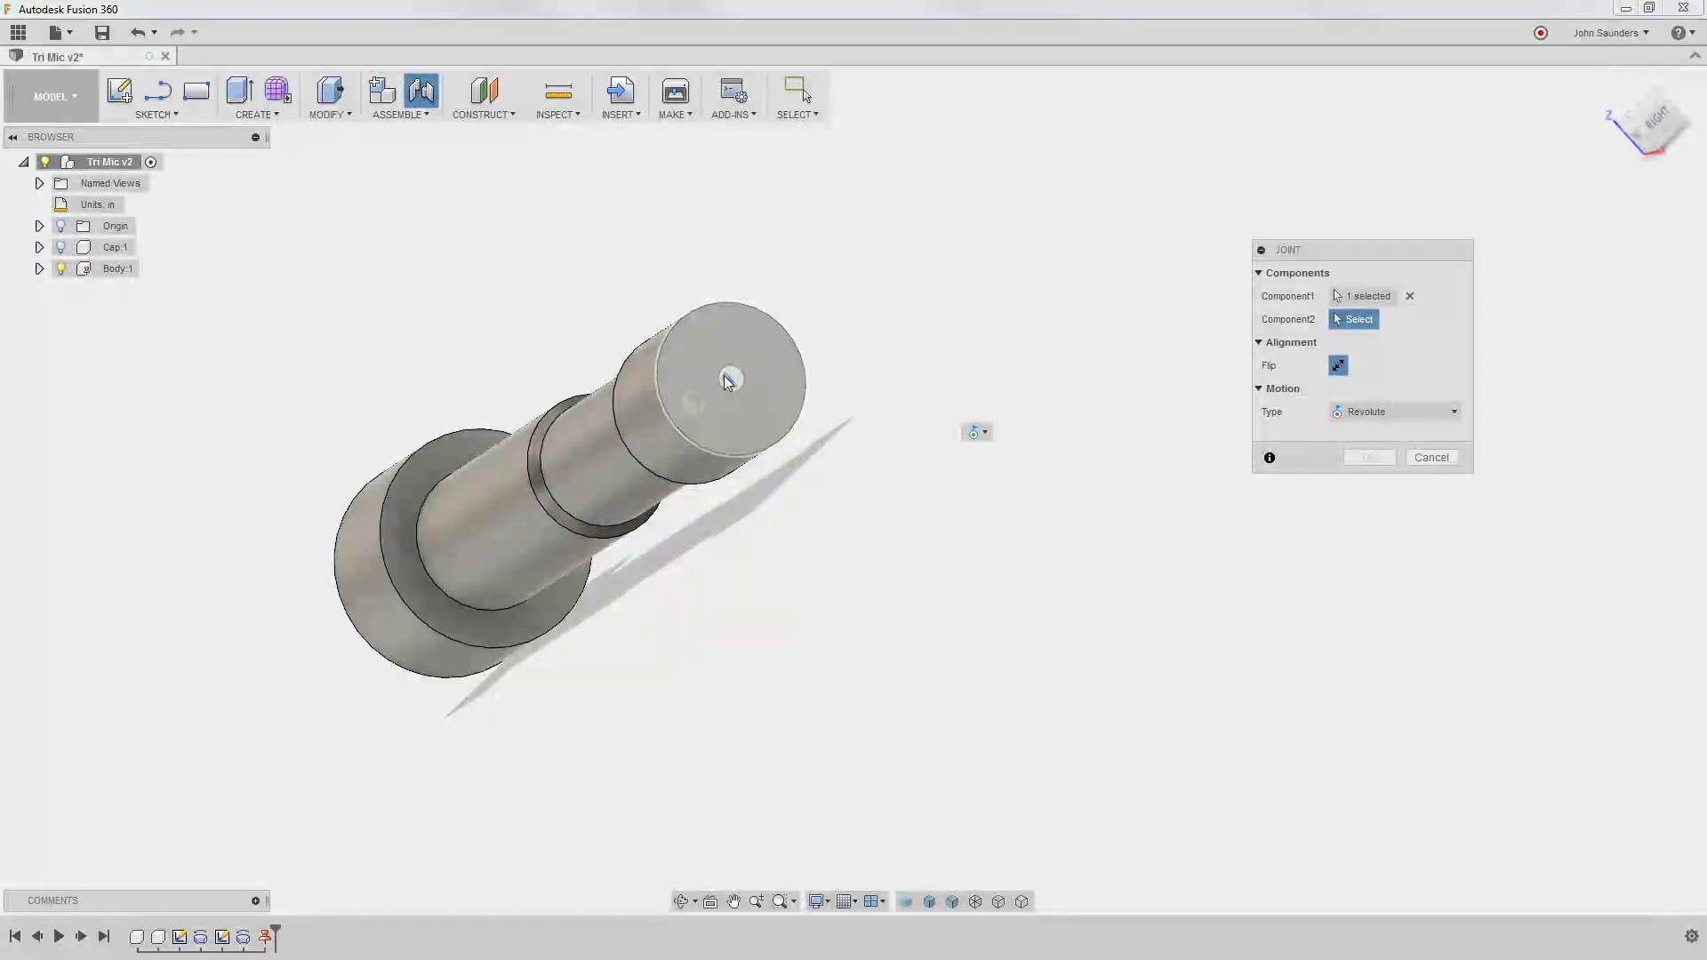
{"action": "left_click", "coordinate": [727, 381]}
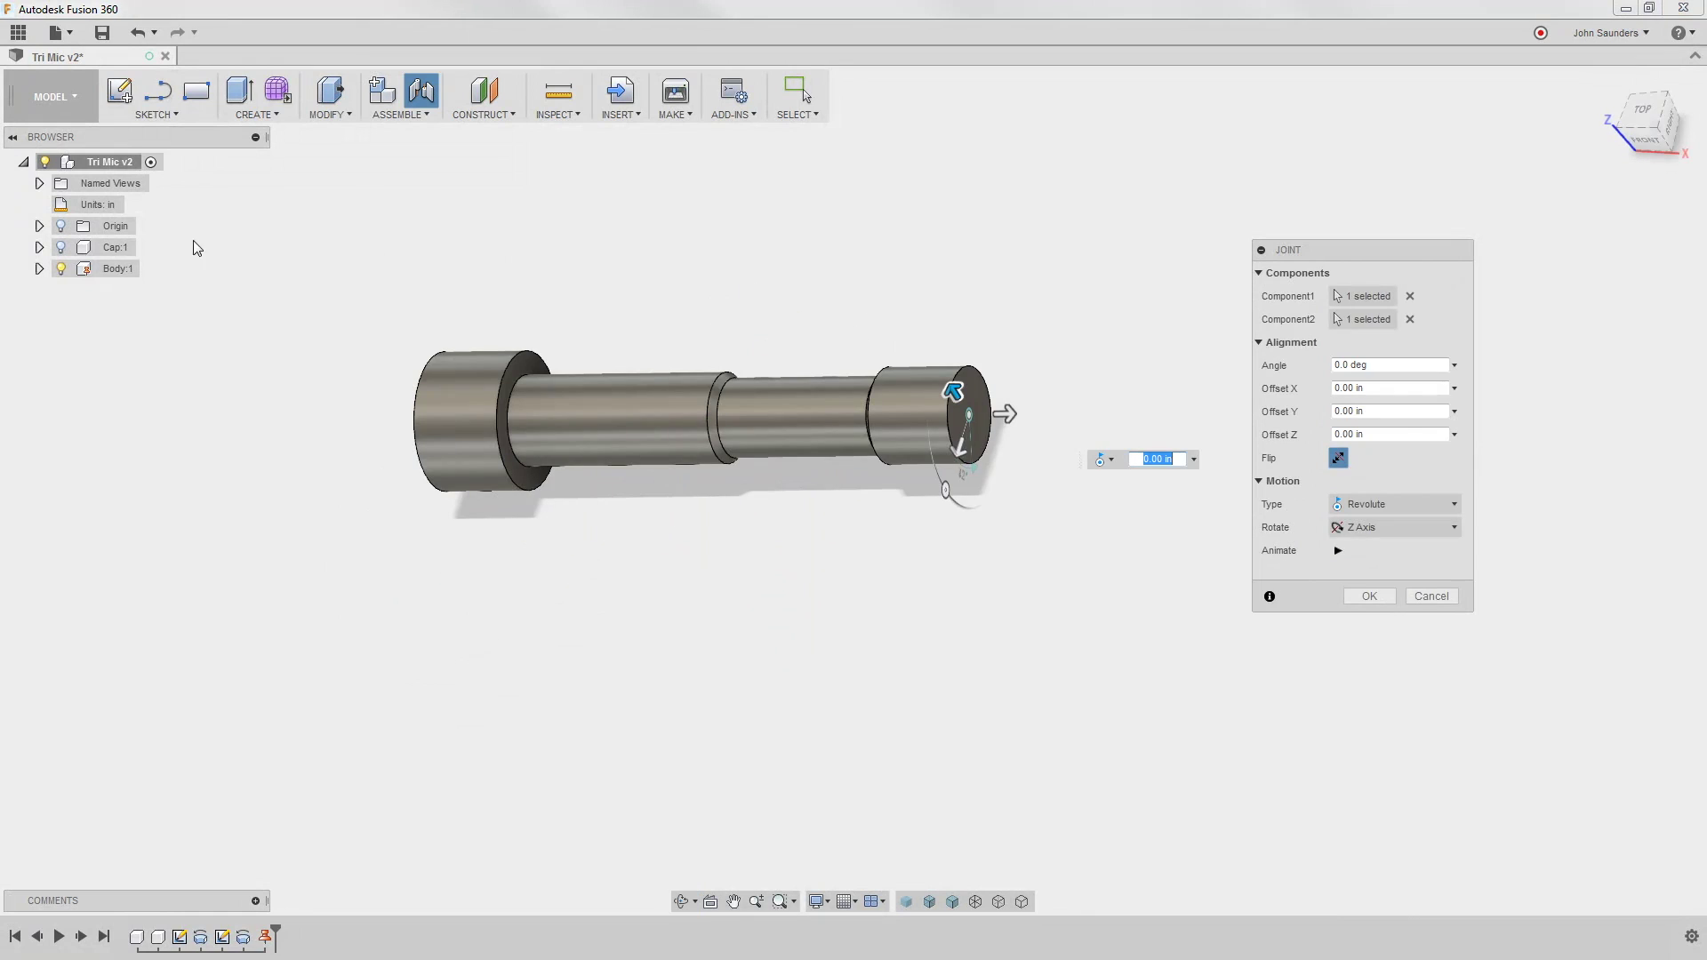
- Show the Cap again, preview the joint's motion, and create the revolute joint about the Z axis
{"action": "left_click", "coordinate": [61, 247]}
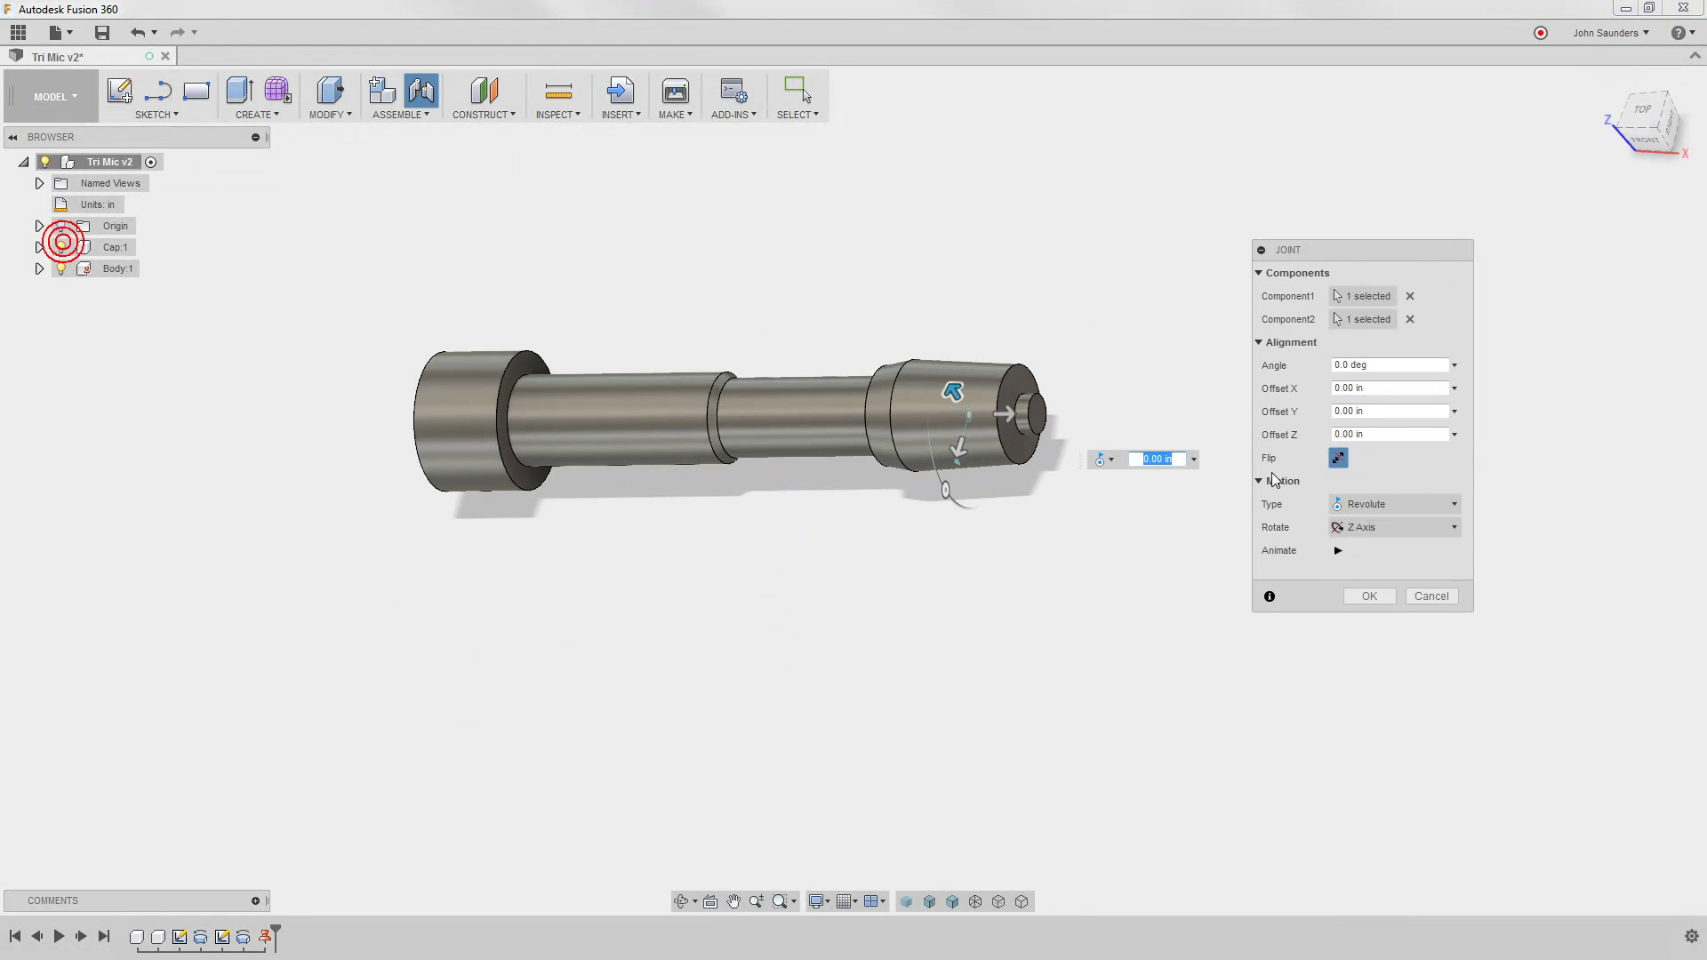
{"action": "left_click", "coordinate": [1339, 550]}
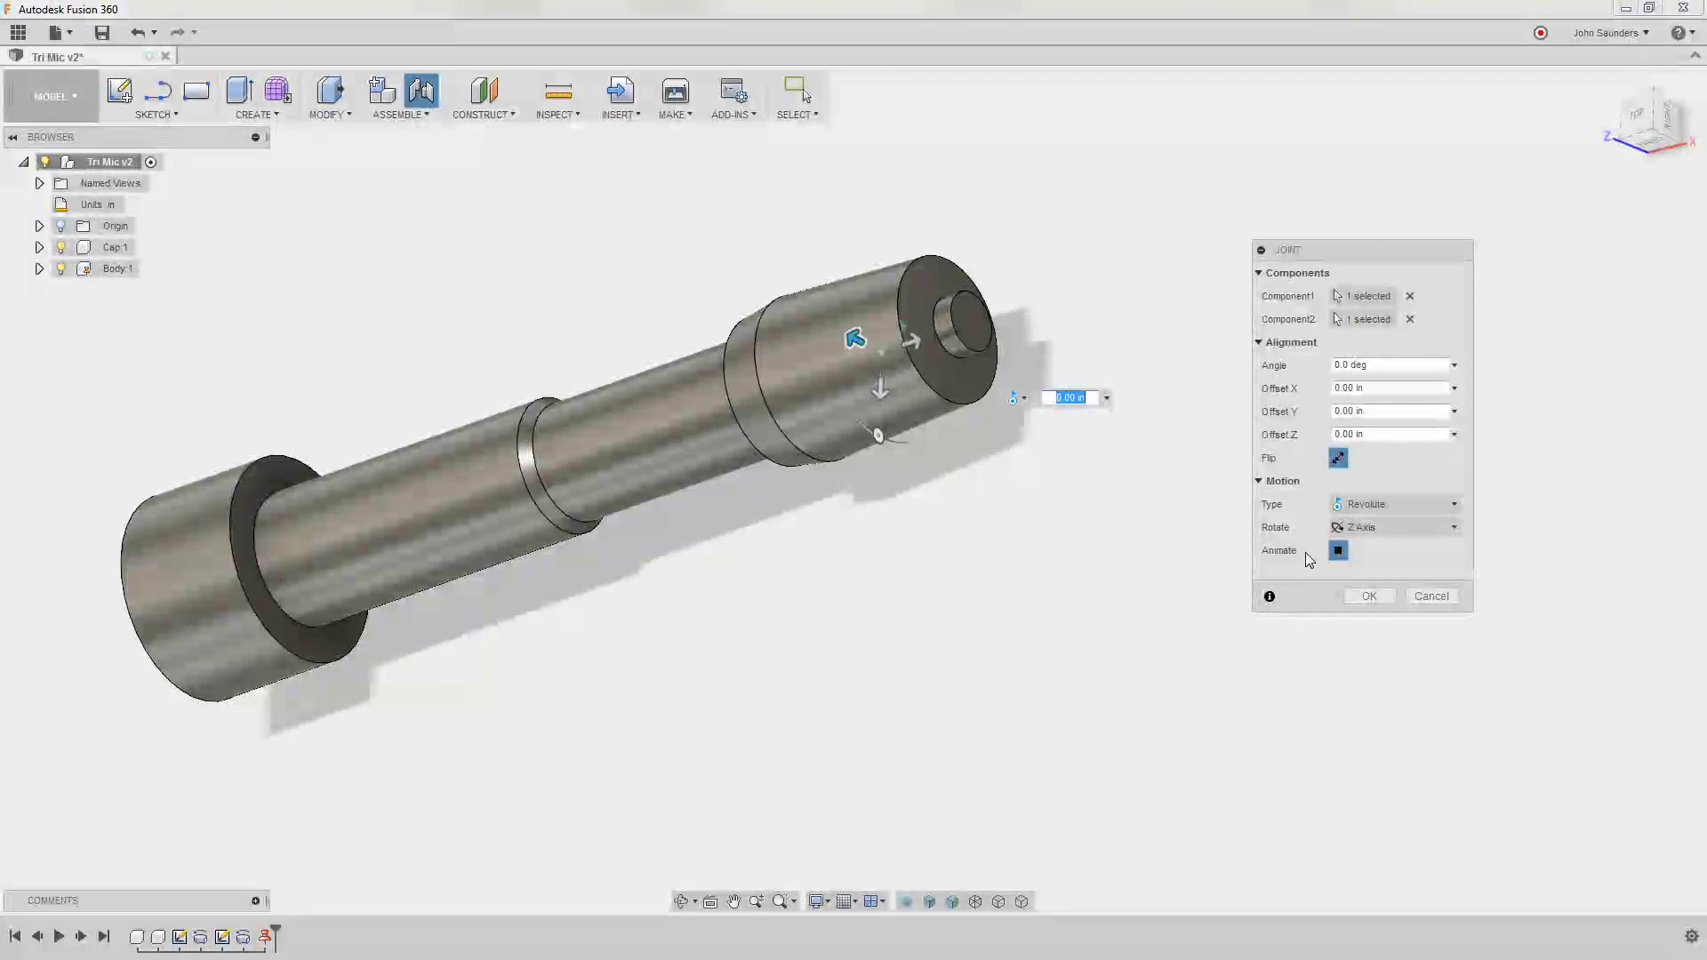
{"action": "scroll", "coordinate": [897, 400], "scroll_direction": "up", "scroll_amount": 5}
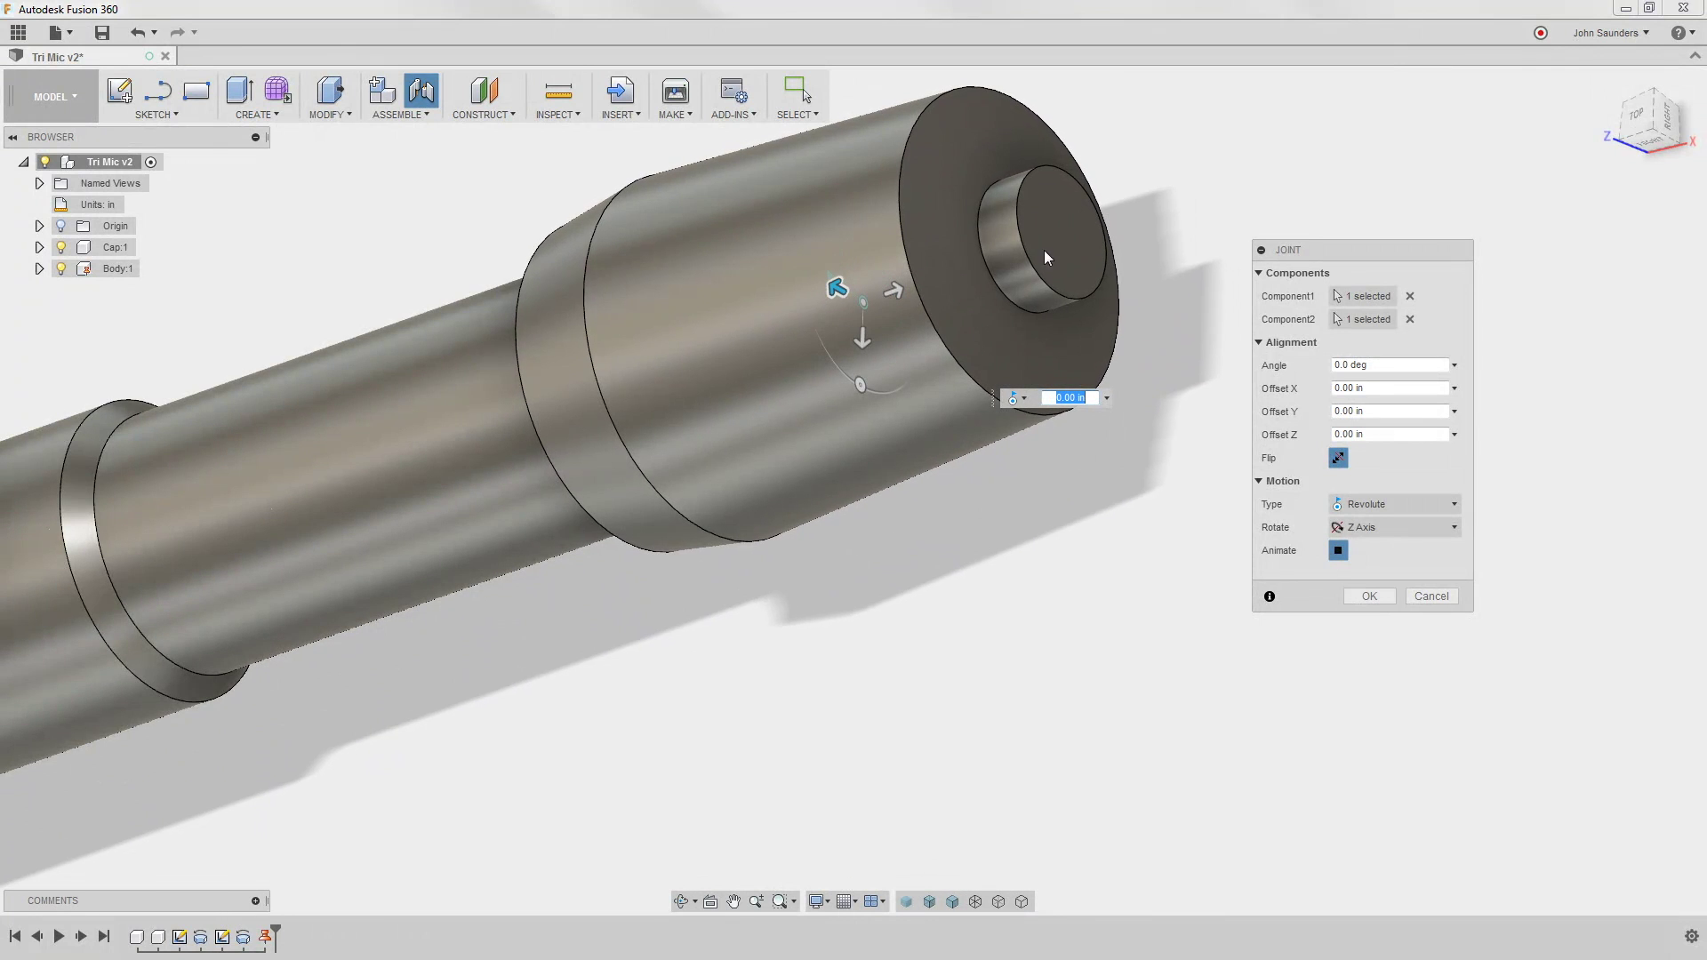
{"action": "left_click", "coordinate": [1365, 592]}
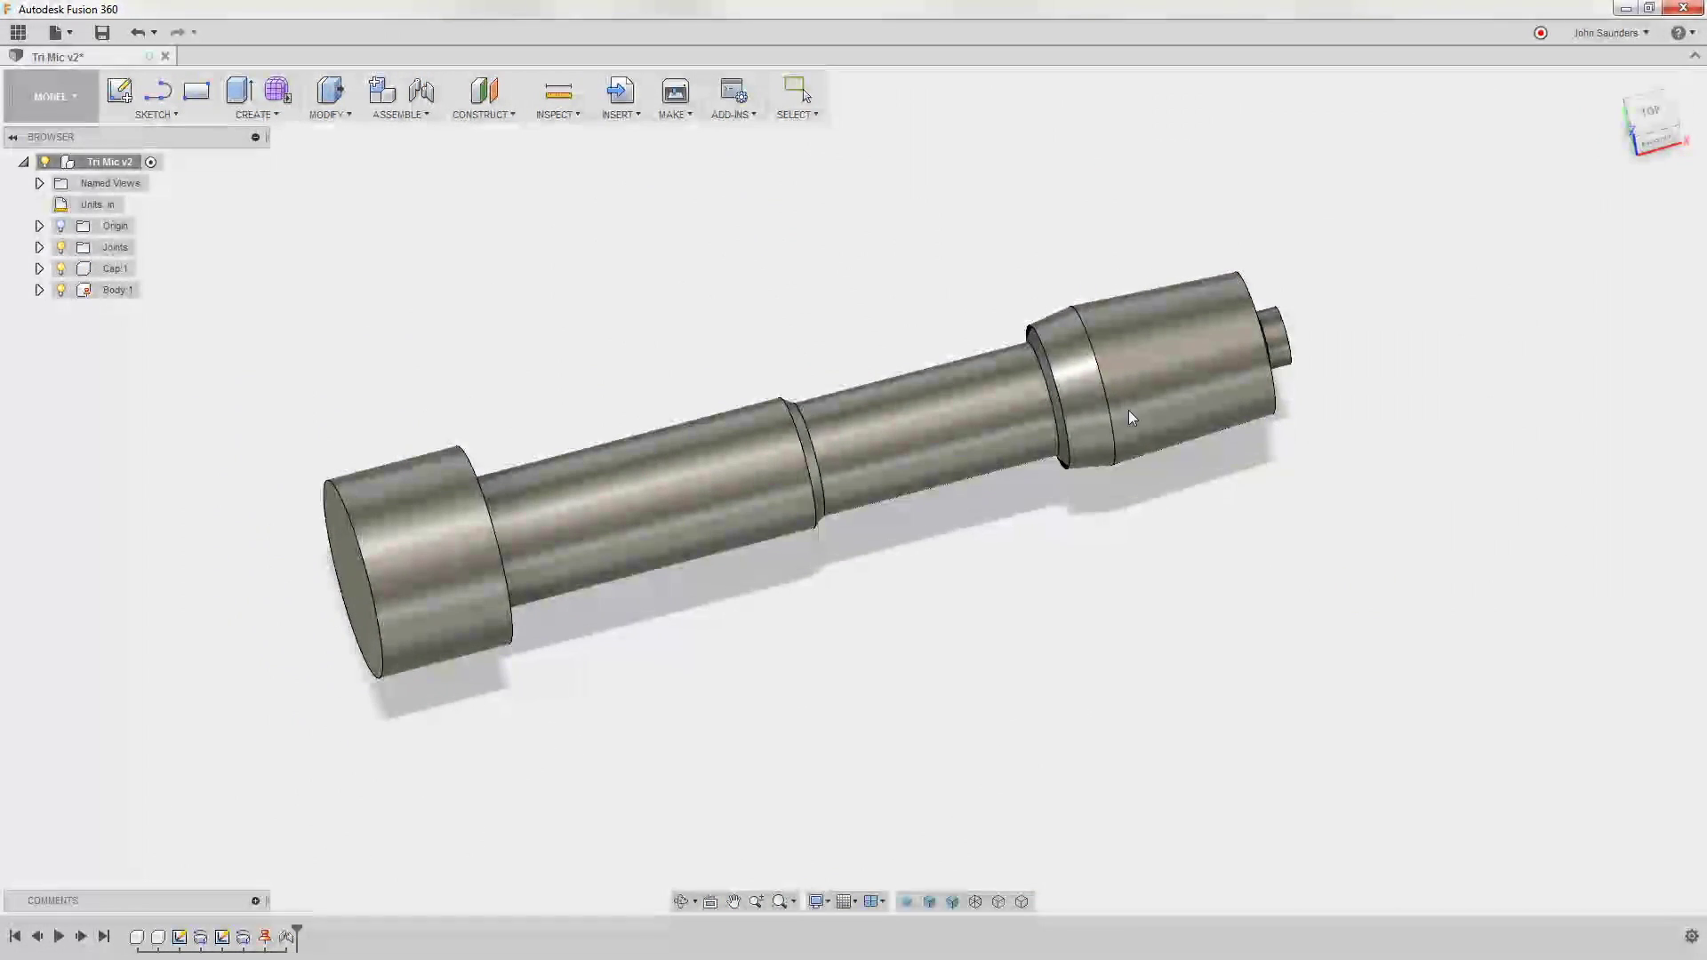
- Edit the revolute joint between the Cap and Body to give it a Z offset of 0.60 in
{"action": "middle_click_drag", "start_coordinate": [1144, 360], "coordinate": [1113, 487], "text": "shift"}
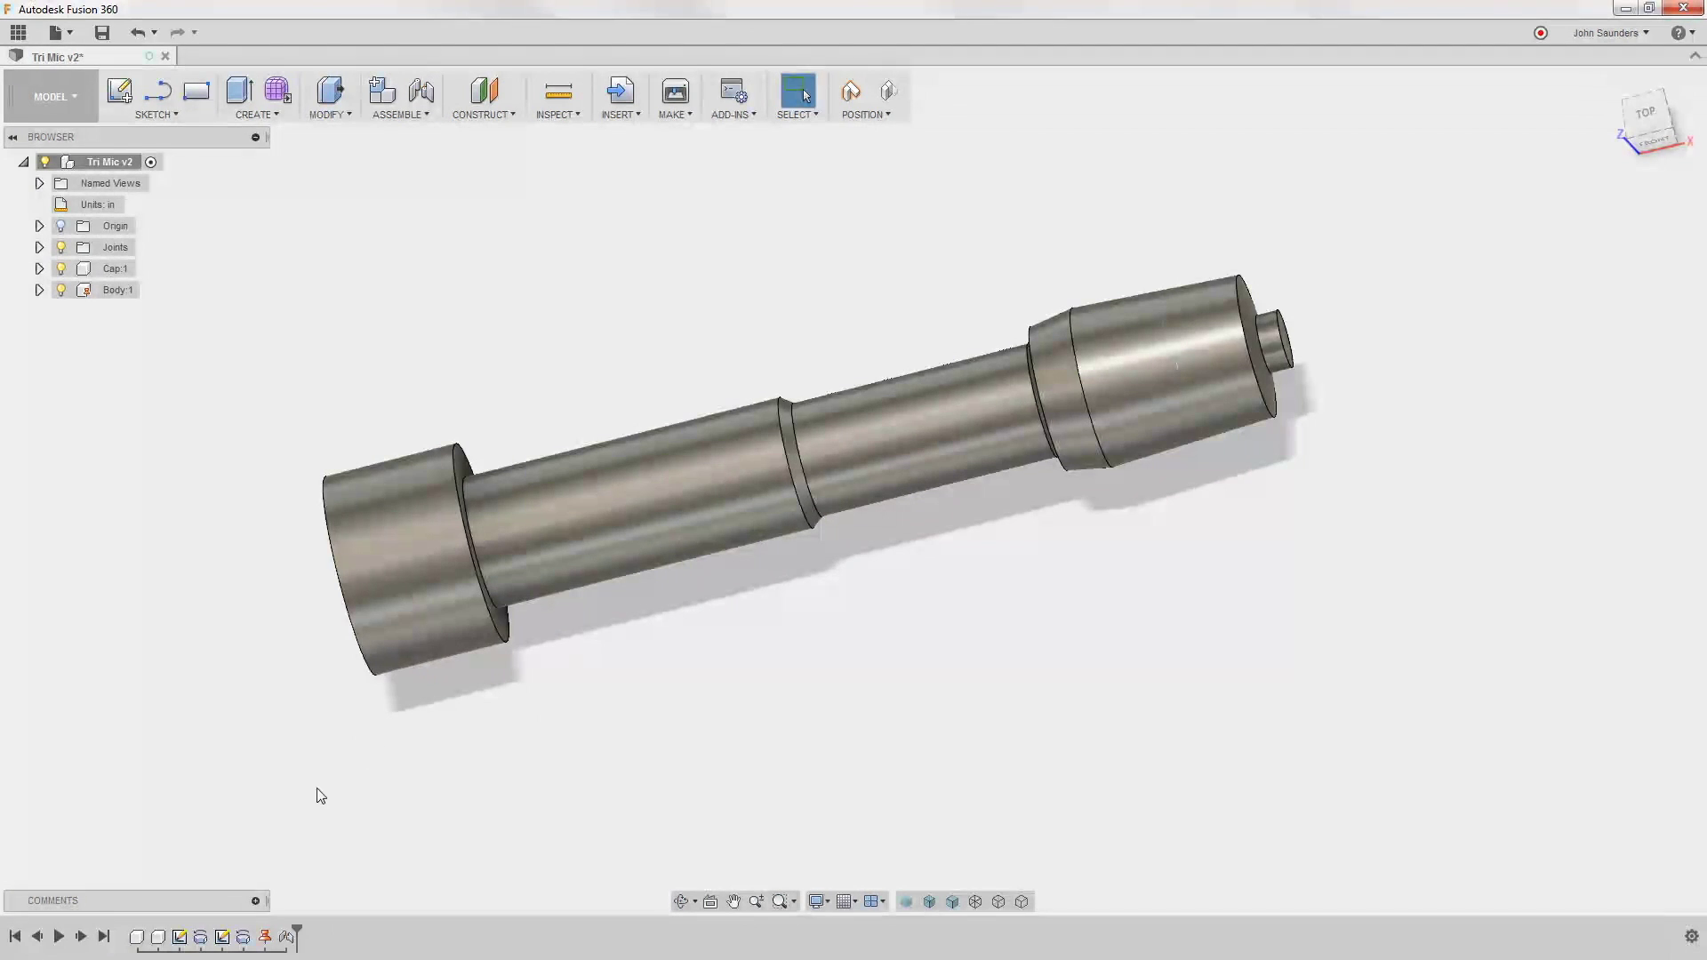
{"action": "left_click", "coordinate": [287, 938]}
{"action": "right_click", "coordinate": [289, 940]}
{"action": "left_click", "coordinate": [333, 837]}
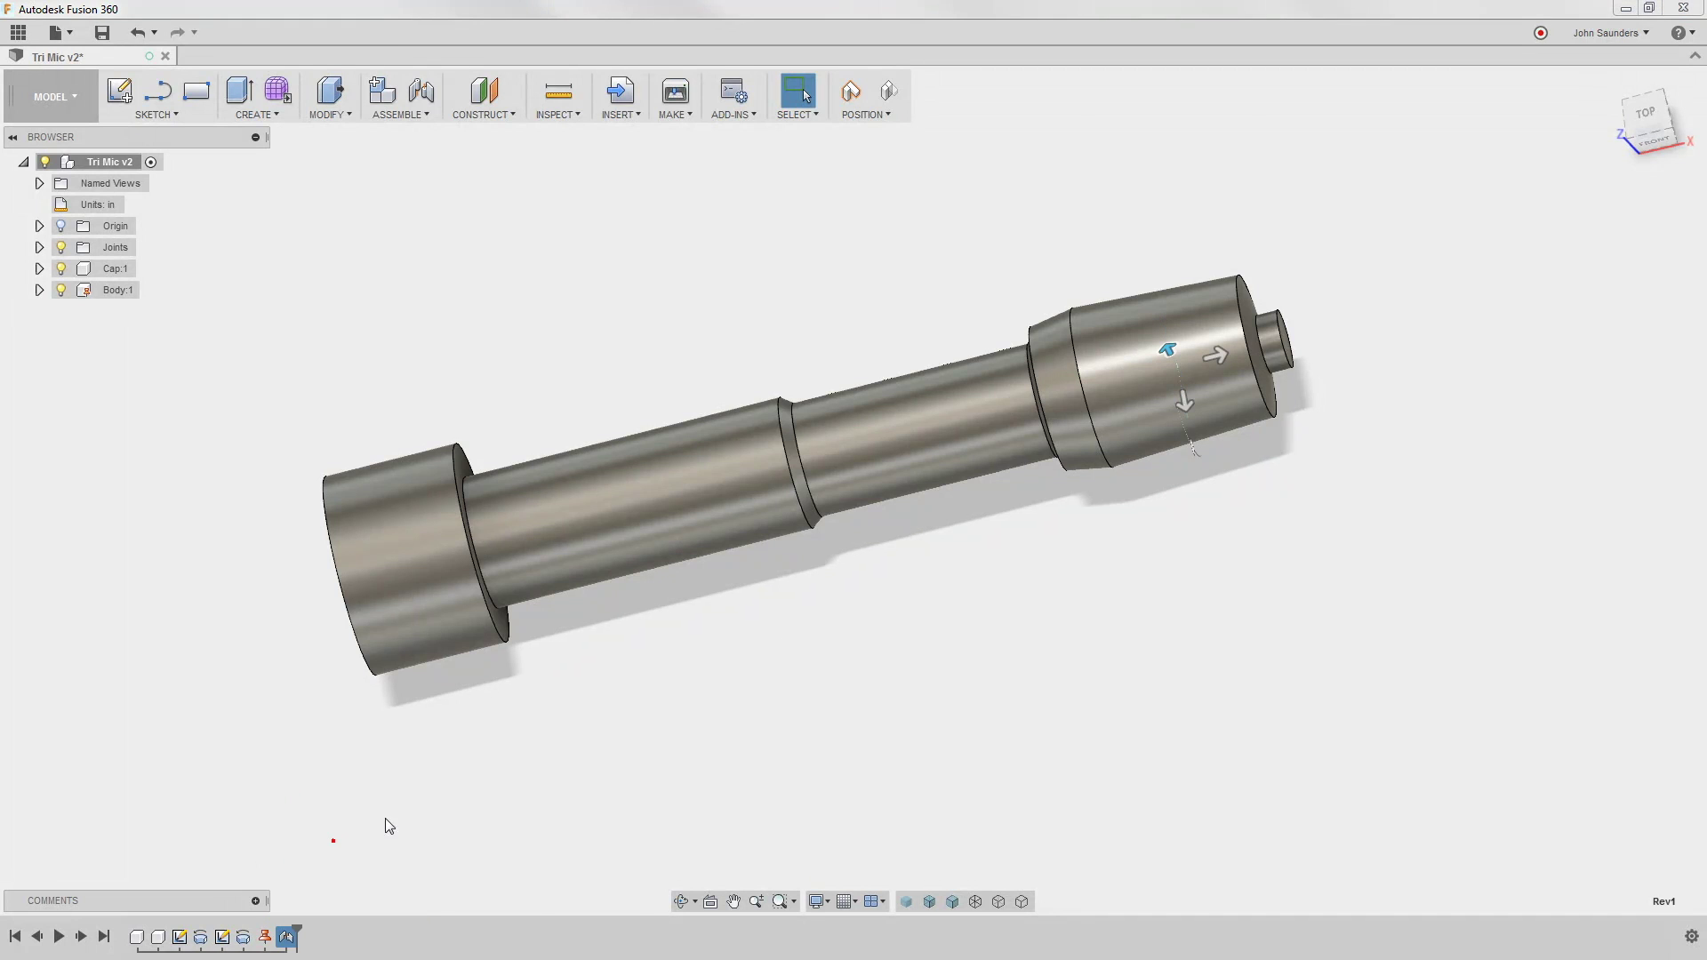
{"action": "left_click", "coordinate": [1646, 113]}
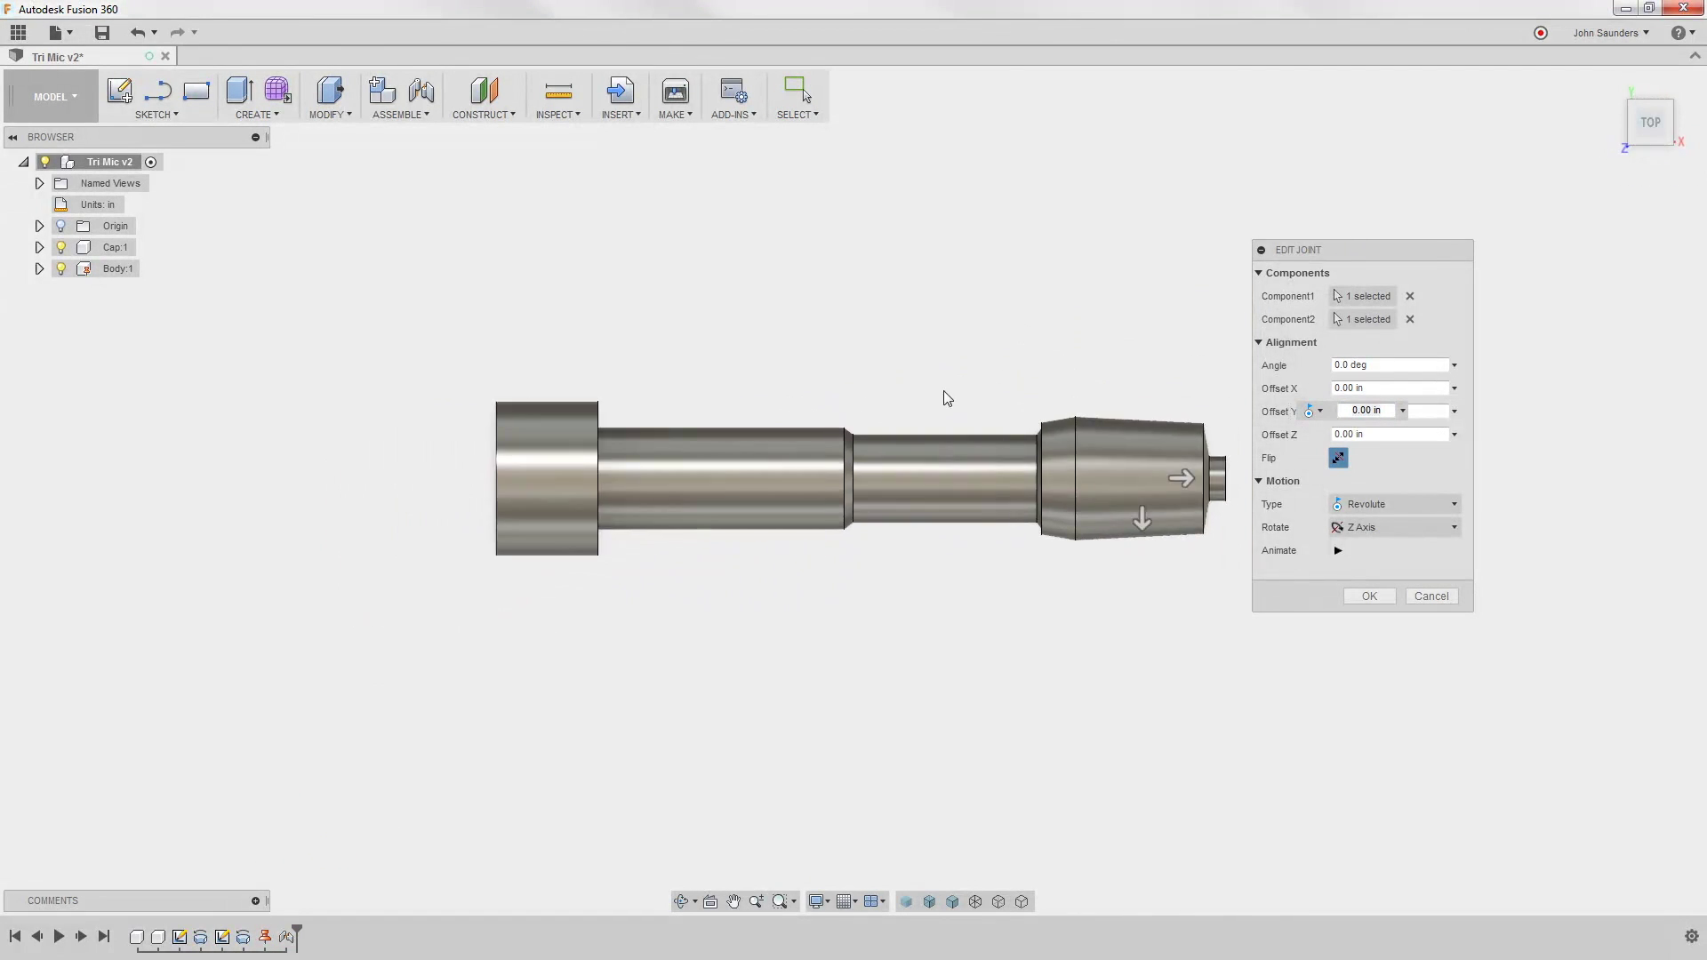
{"action": "left_click_drag", "start_coordinate": [929, 538], "coordinate": [1023, 552]}
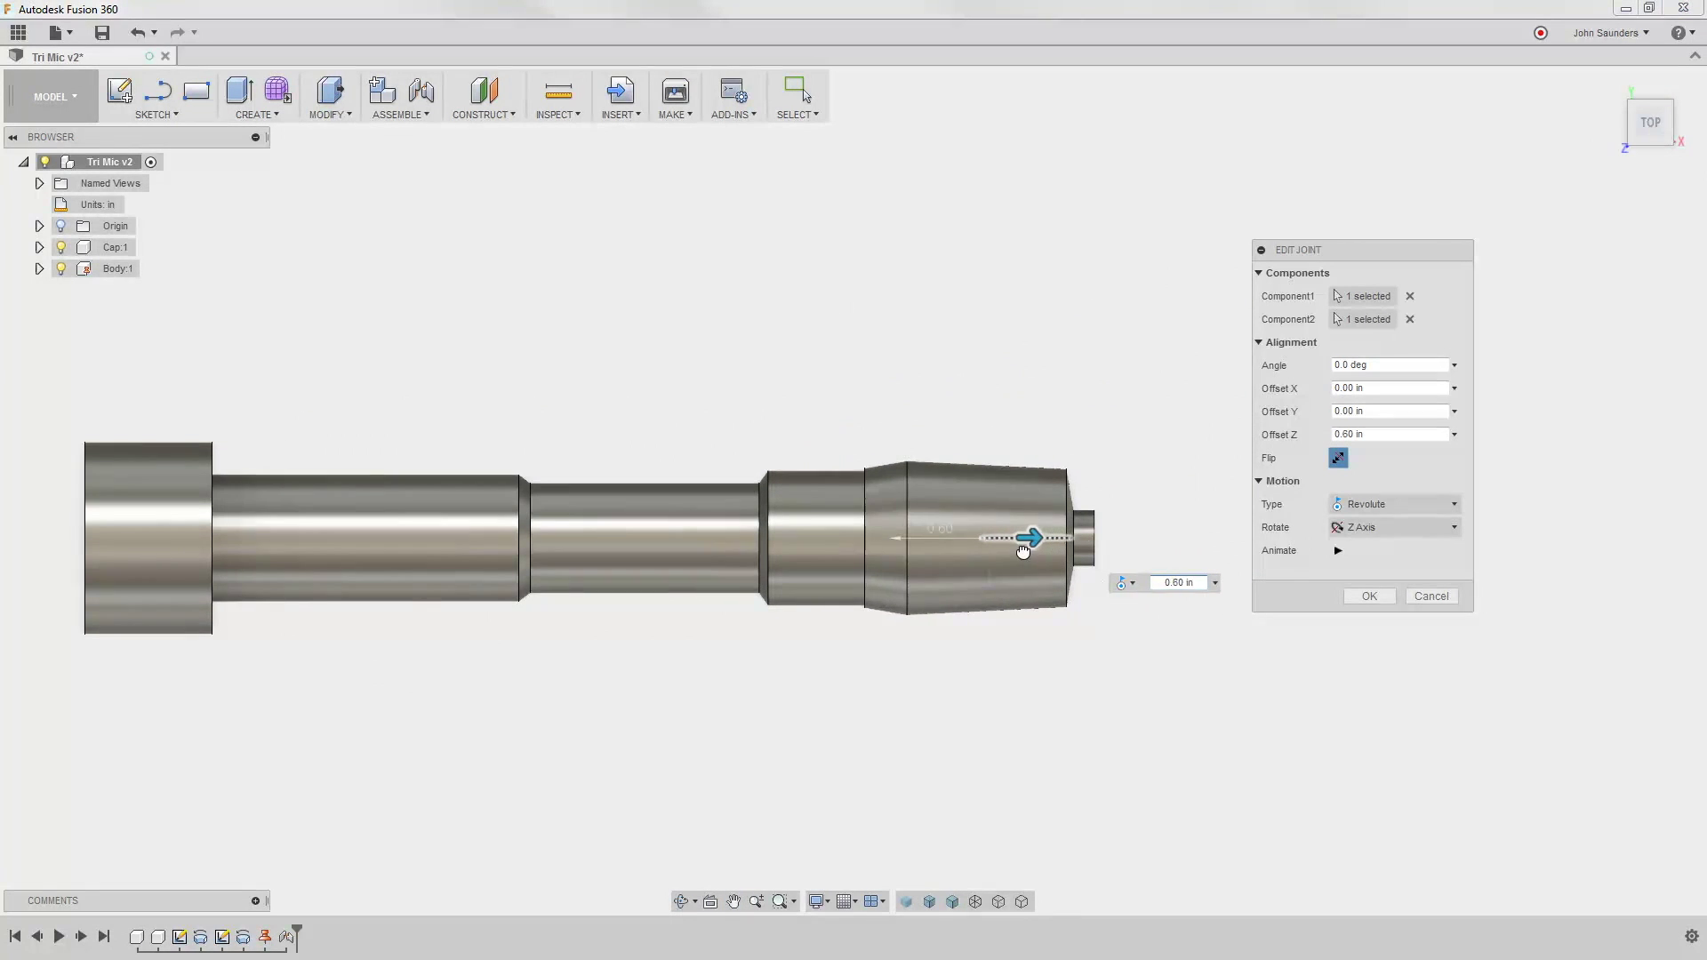
{"action": "left_click", "coordinate": [1369, 595]}
{"action": "middle_click_drag", "start_coordinate": [1375, 595], "coordinate": [1036, 556], "text": "shift"}
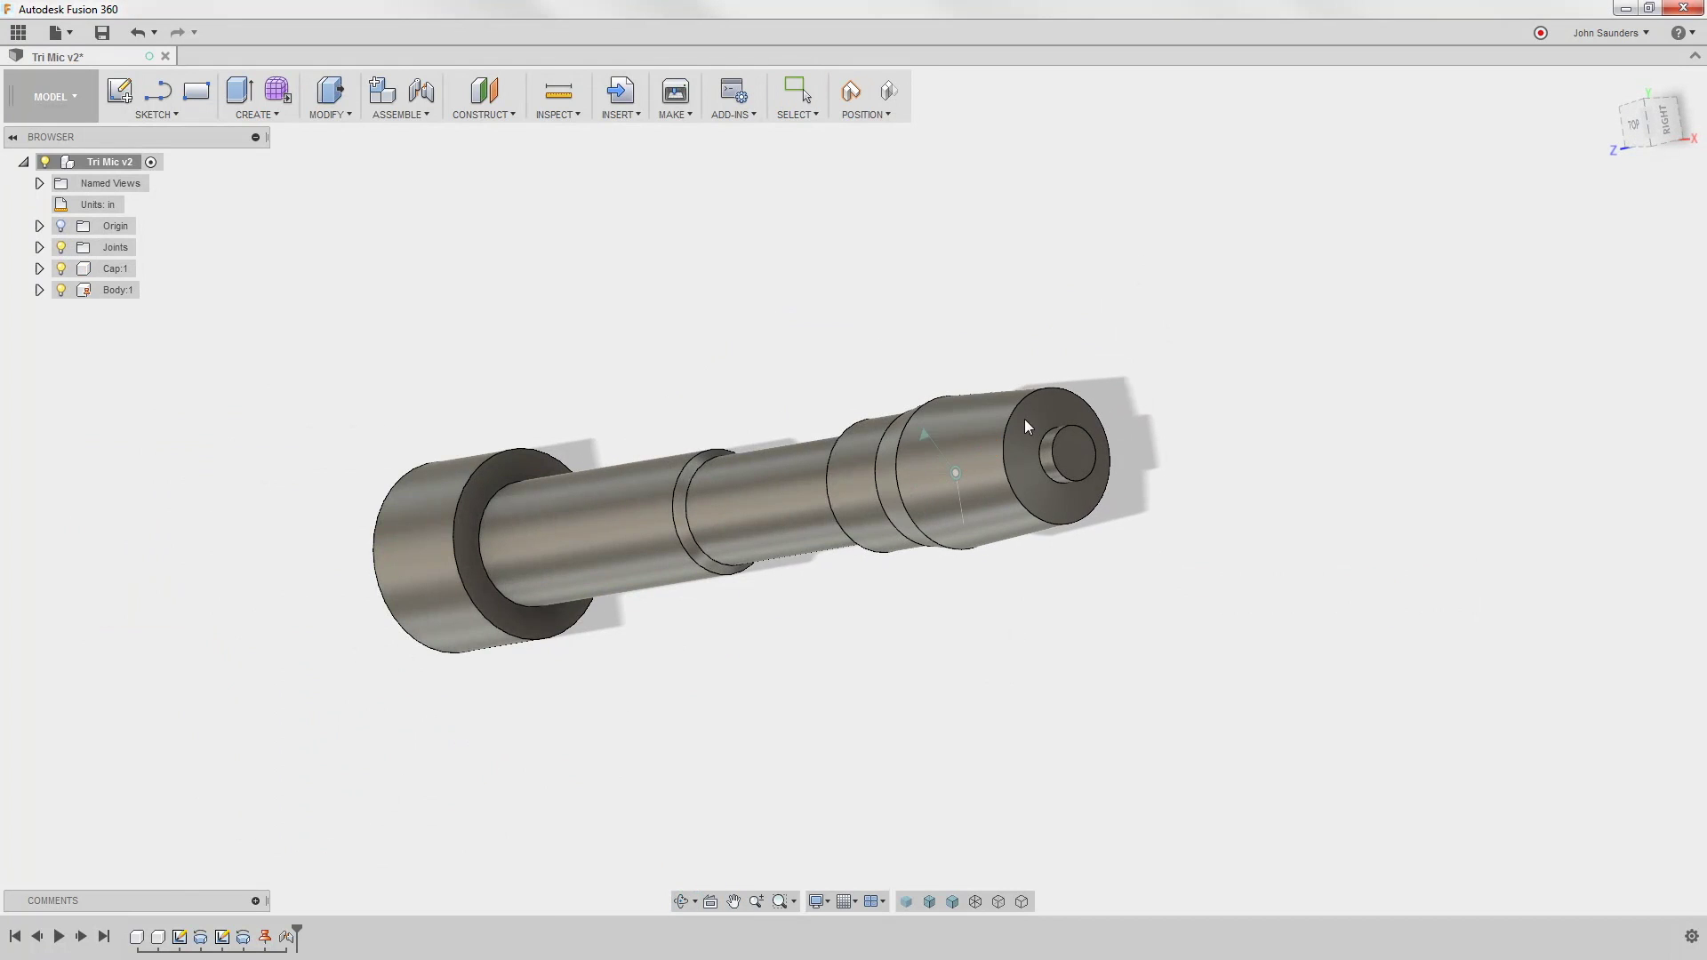
{"action": "key", "text": "Escape"}
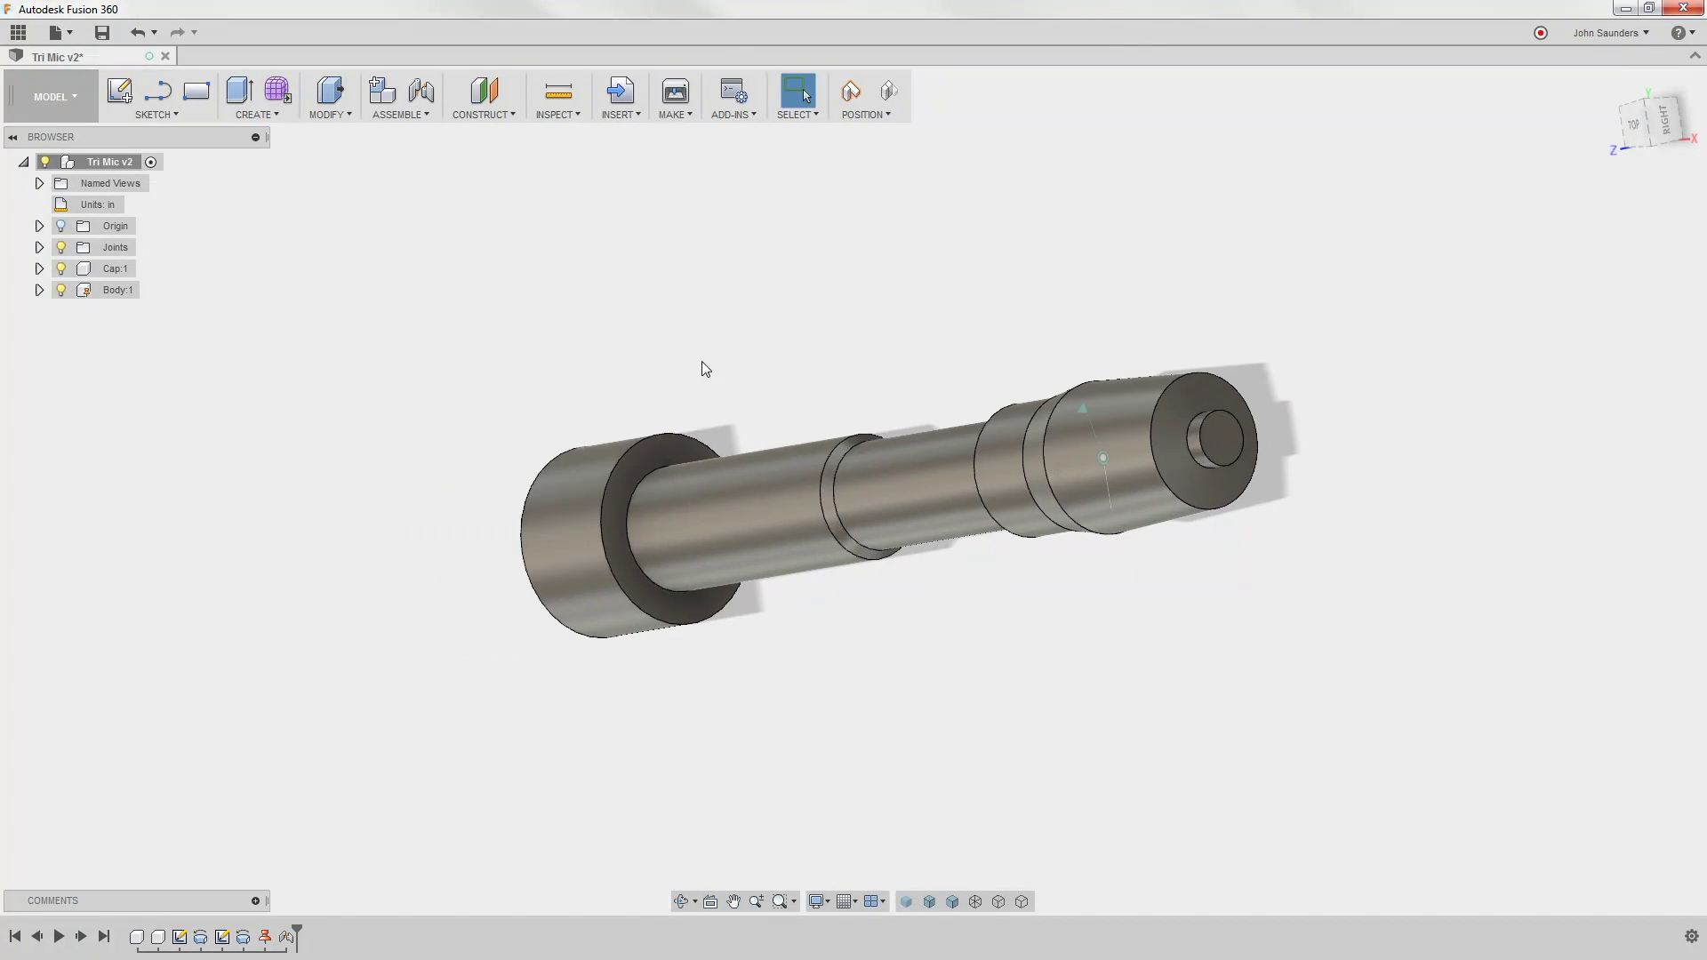
- Activate the Body component and continue without capturing the moved components' current position
{"action": "left_click", "coordinate": [555, 431]}
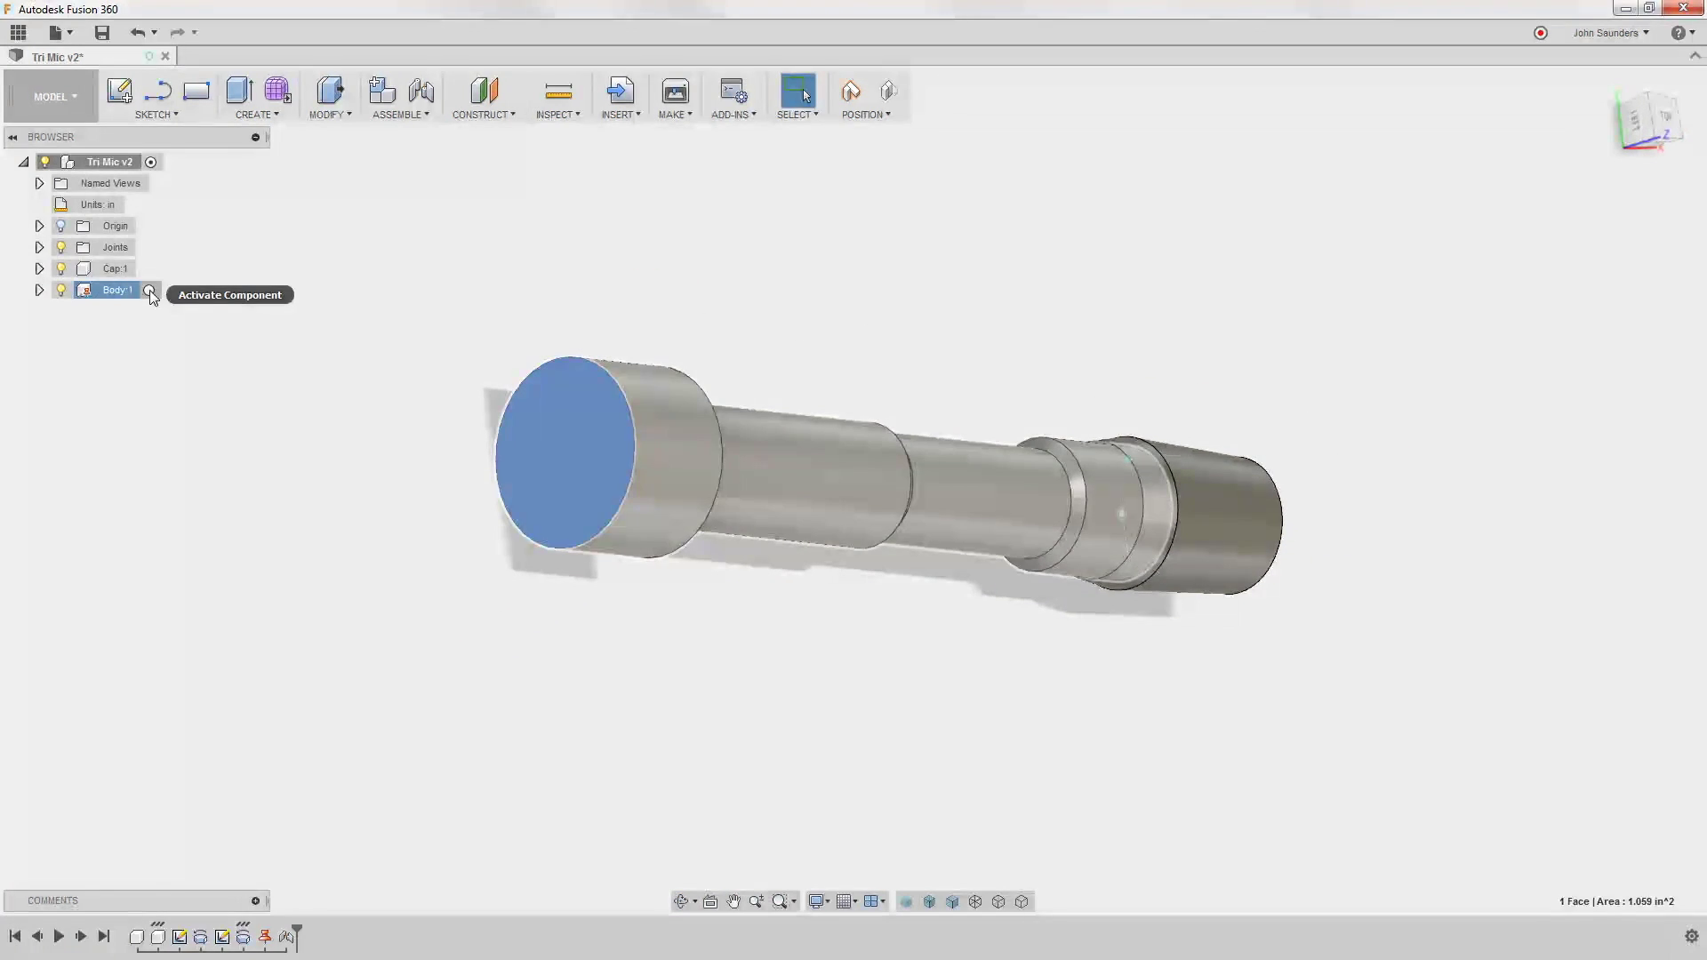
{"action": "left_click", "coordinate": [149, 289]}
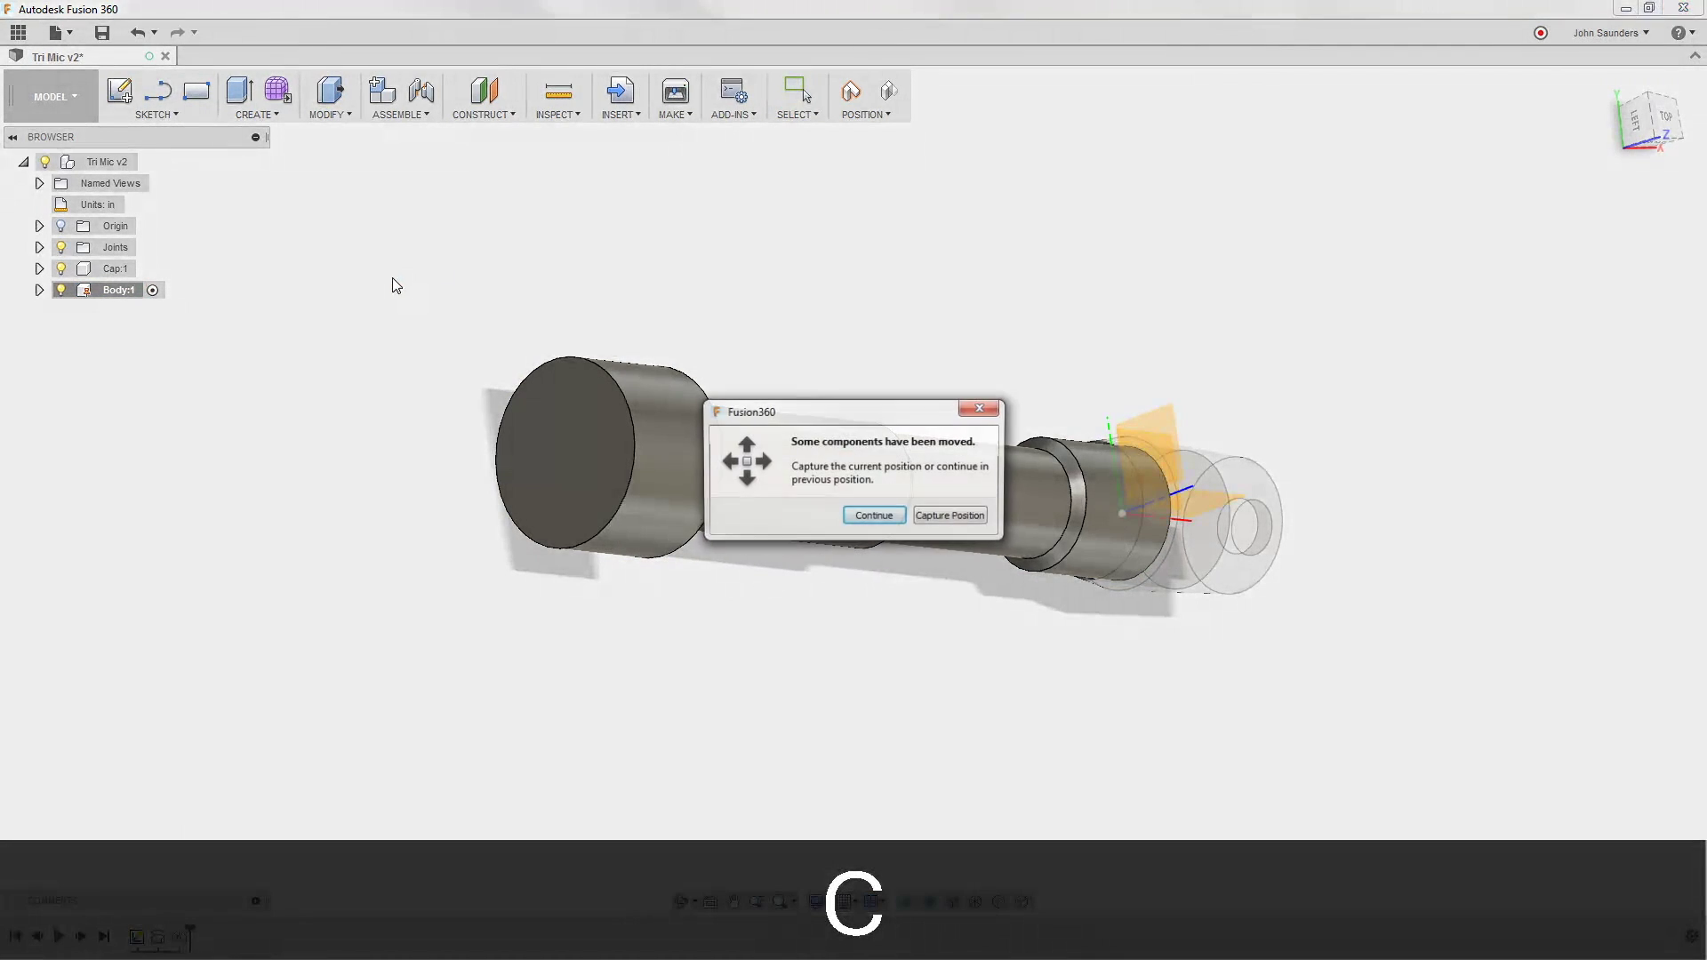
{"action": "left_click", "coordinate": [874, 521]}
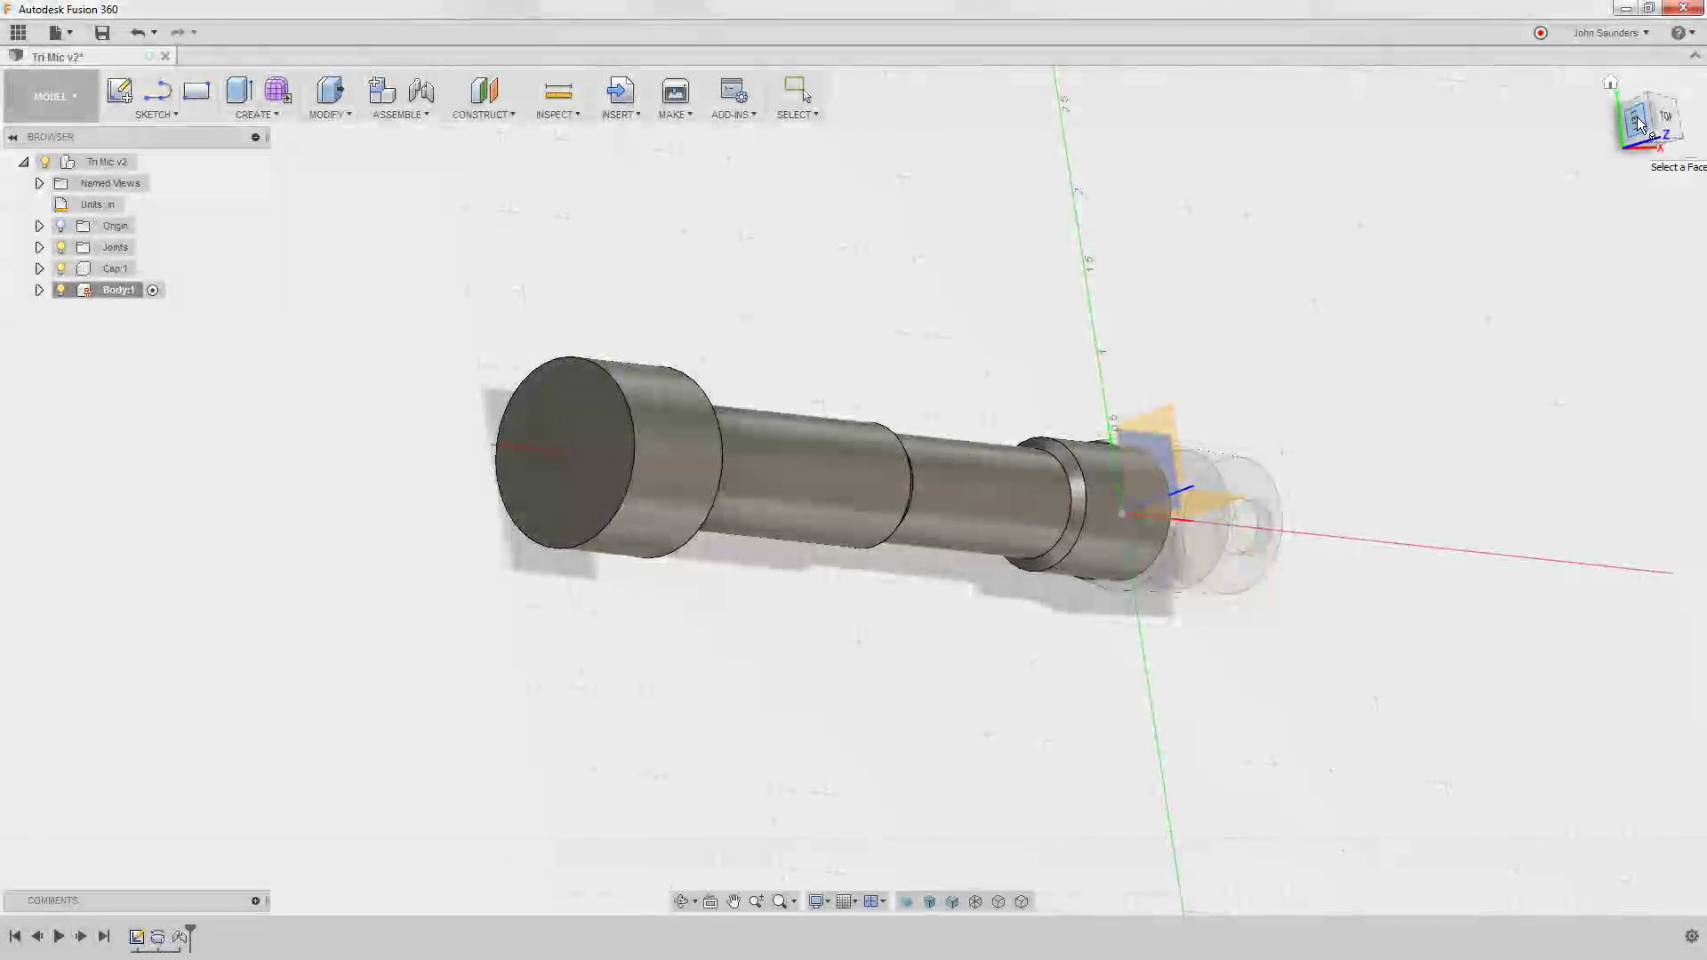
- On the Body's large end face, sketch a vertical construction line about 1.06 in long from the centre up past the rim
{"action": "left_click", "coordinate": [1636, 115]}
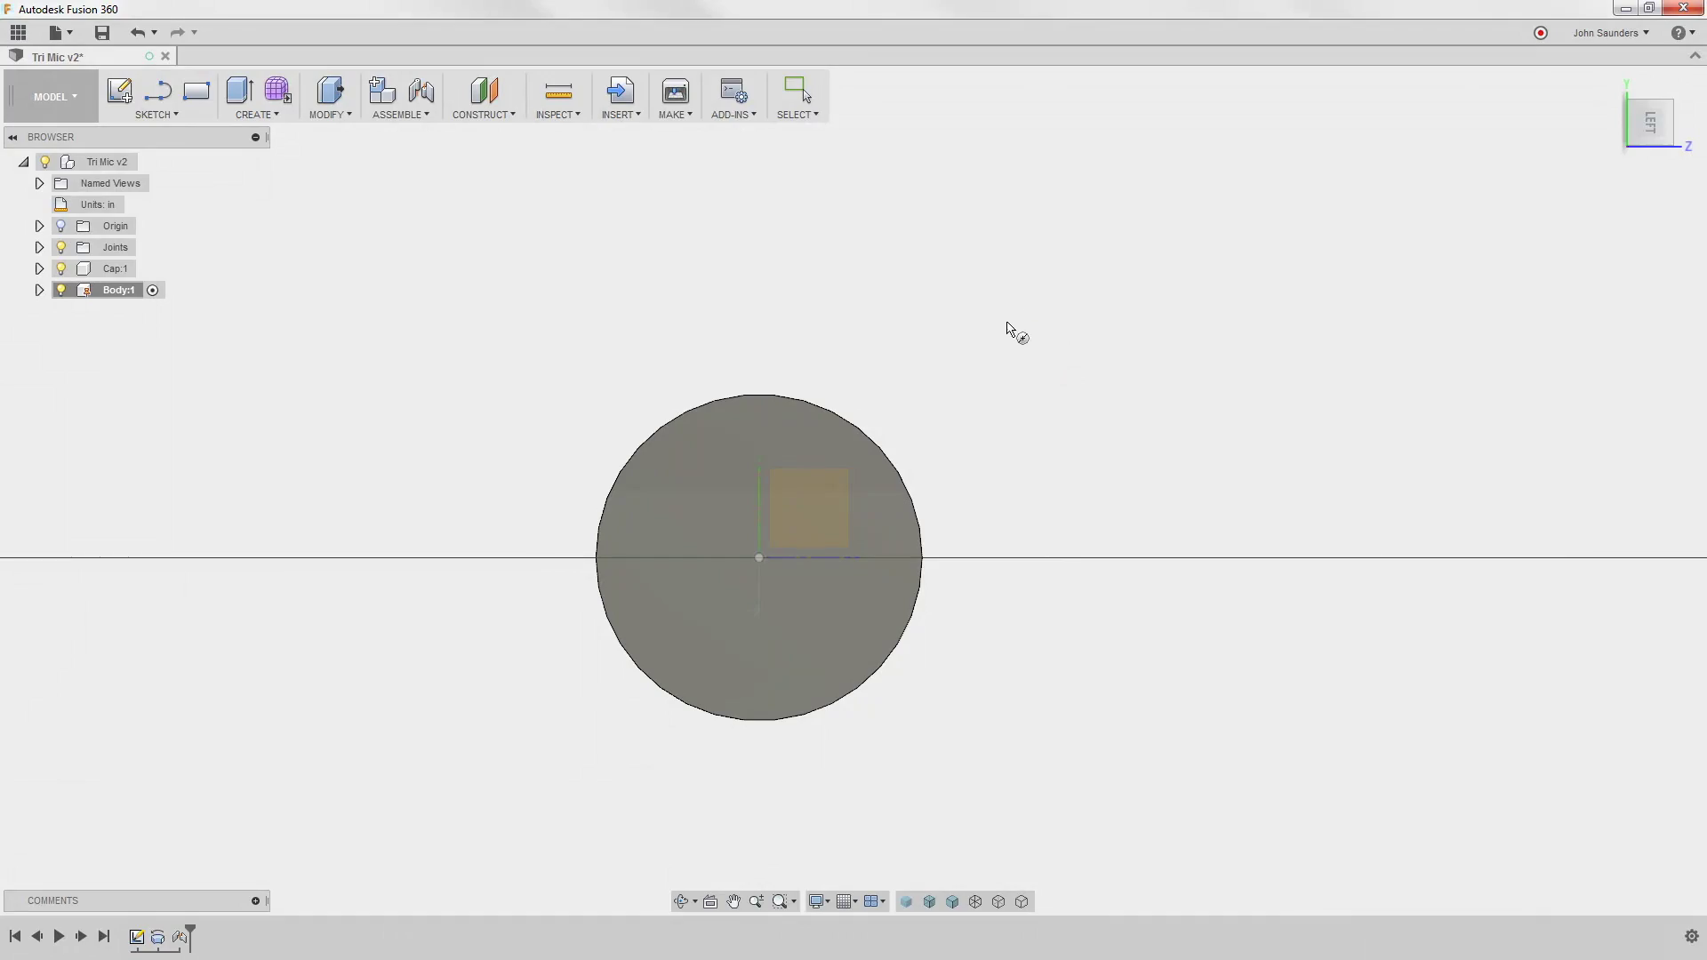
{"action": "key", "text": "l"}
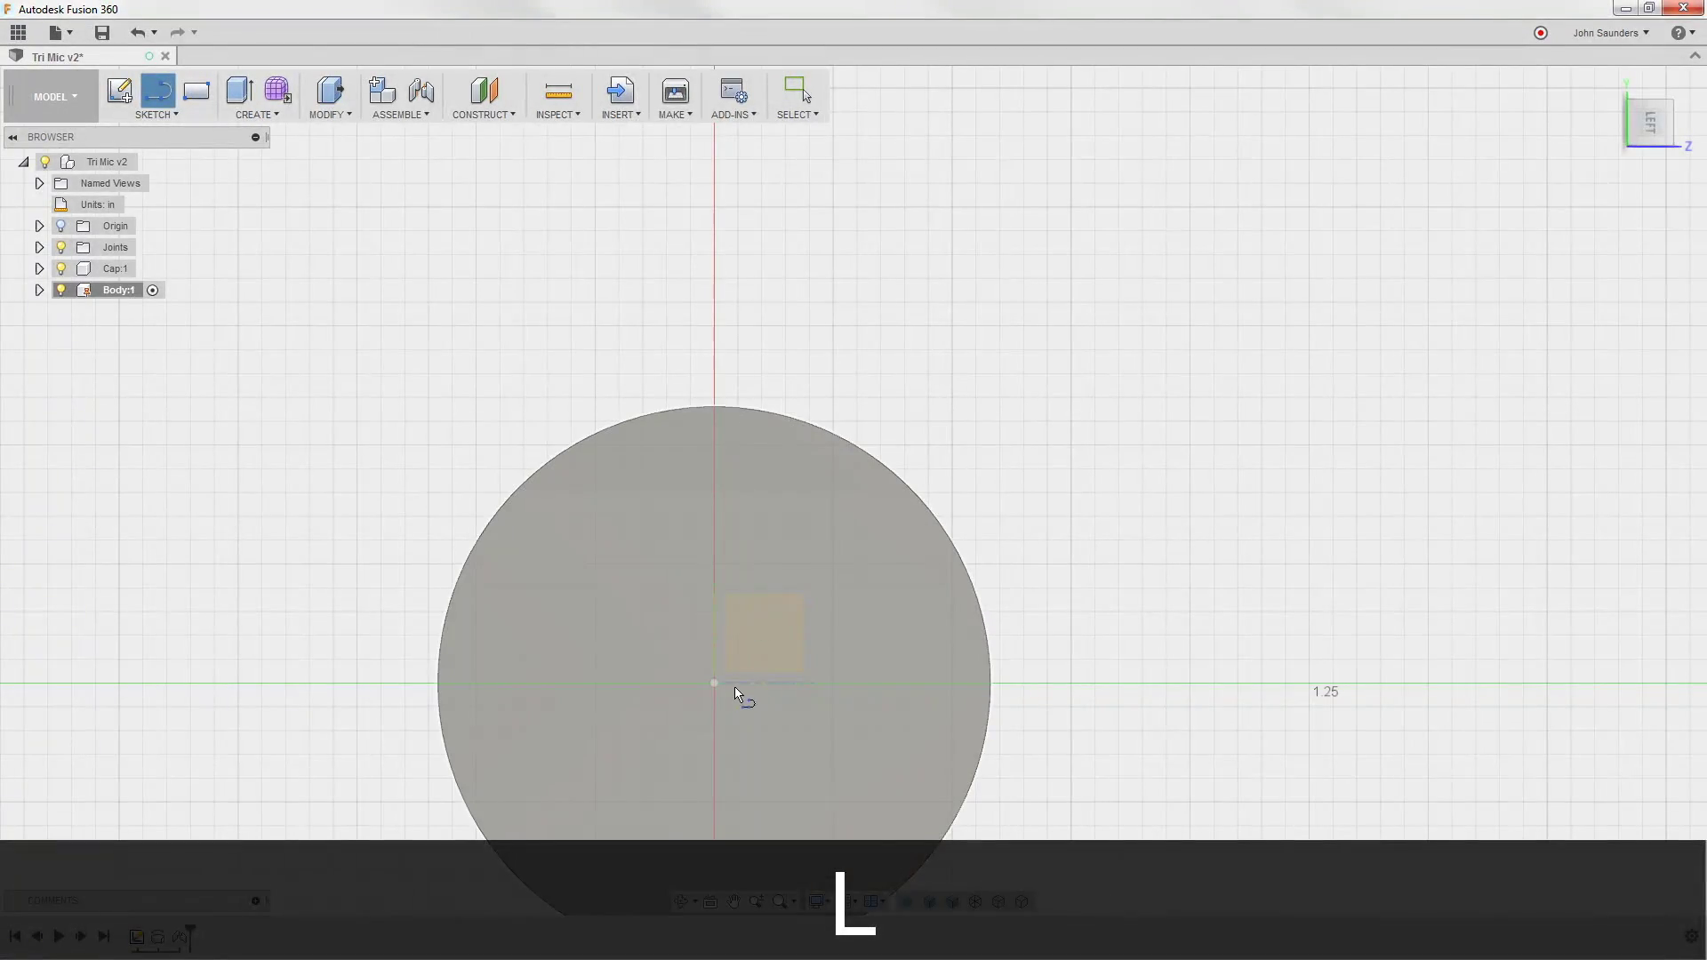
{"action": "left_click", "coordinate": [831, 491]}
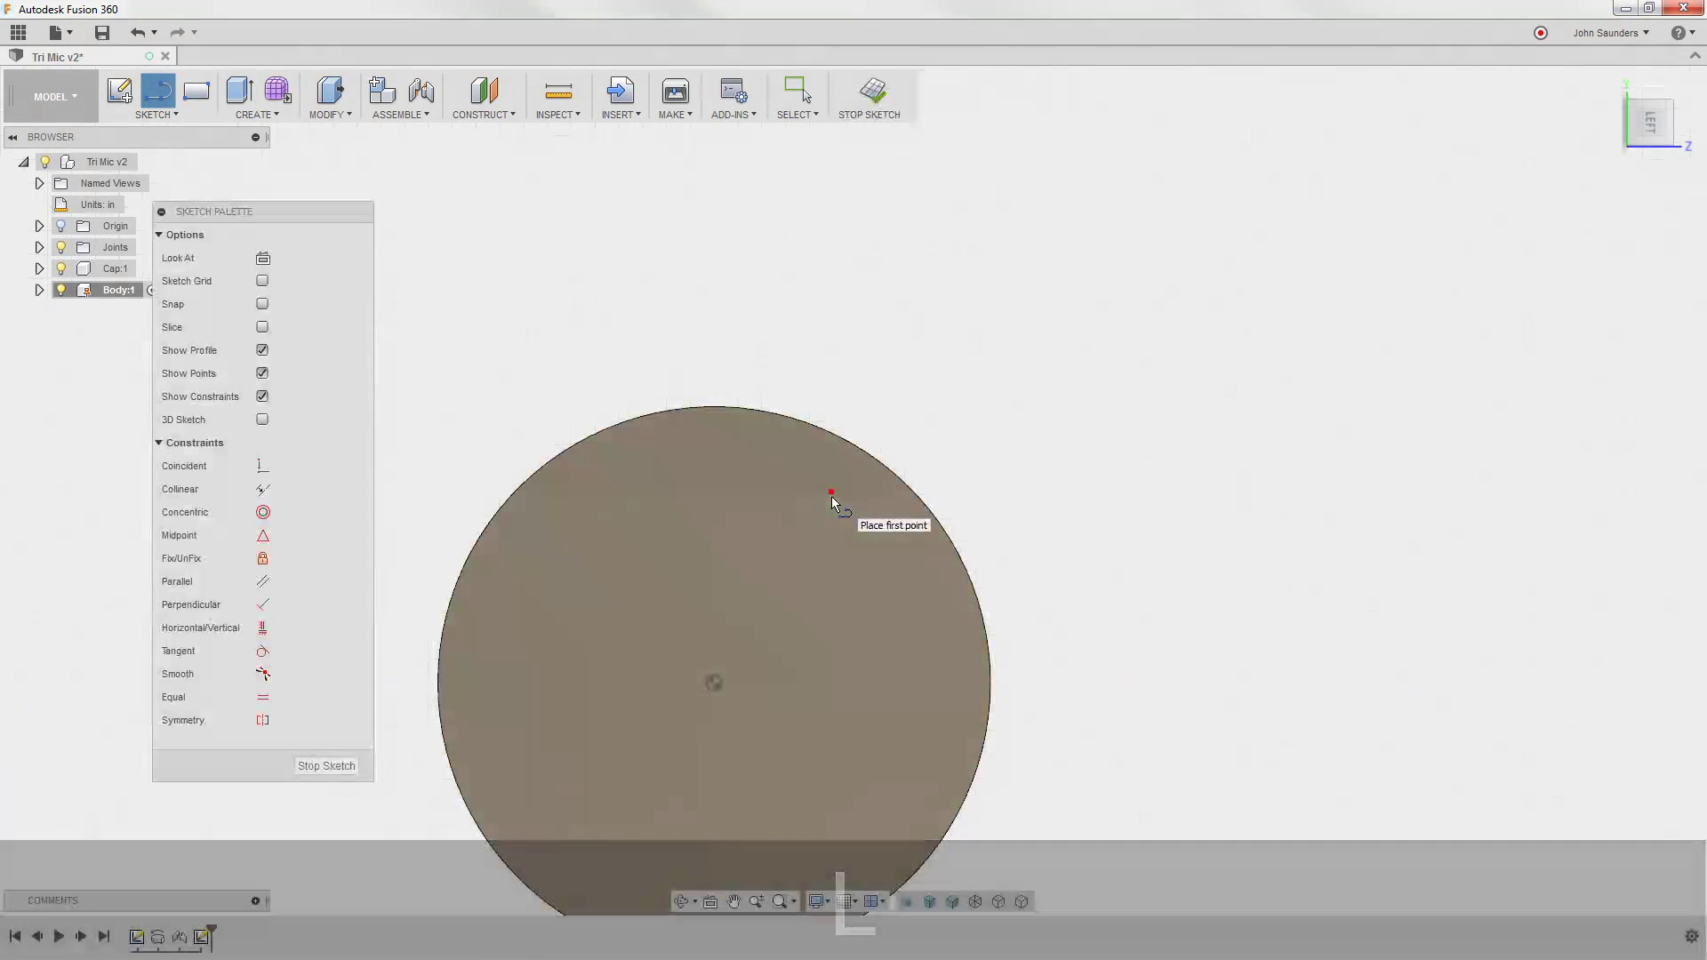
{"action": "left_click", "coordinate": [720, 683]}
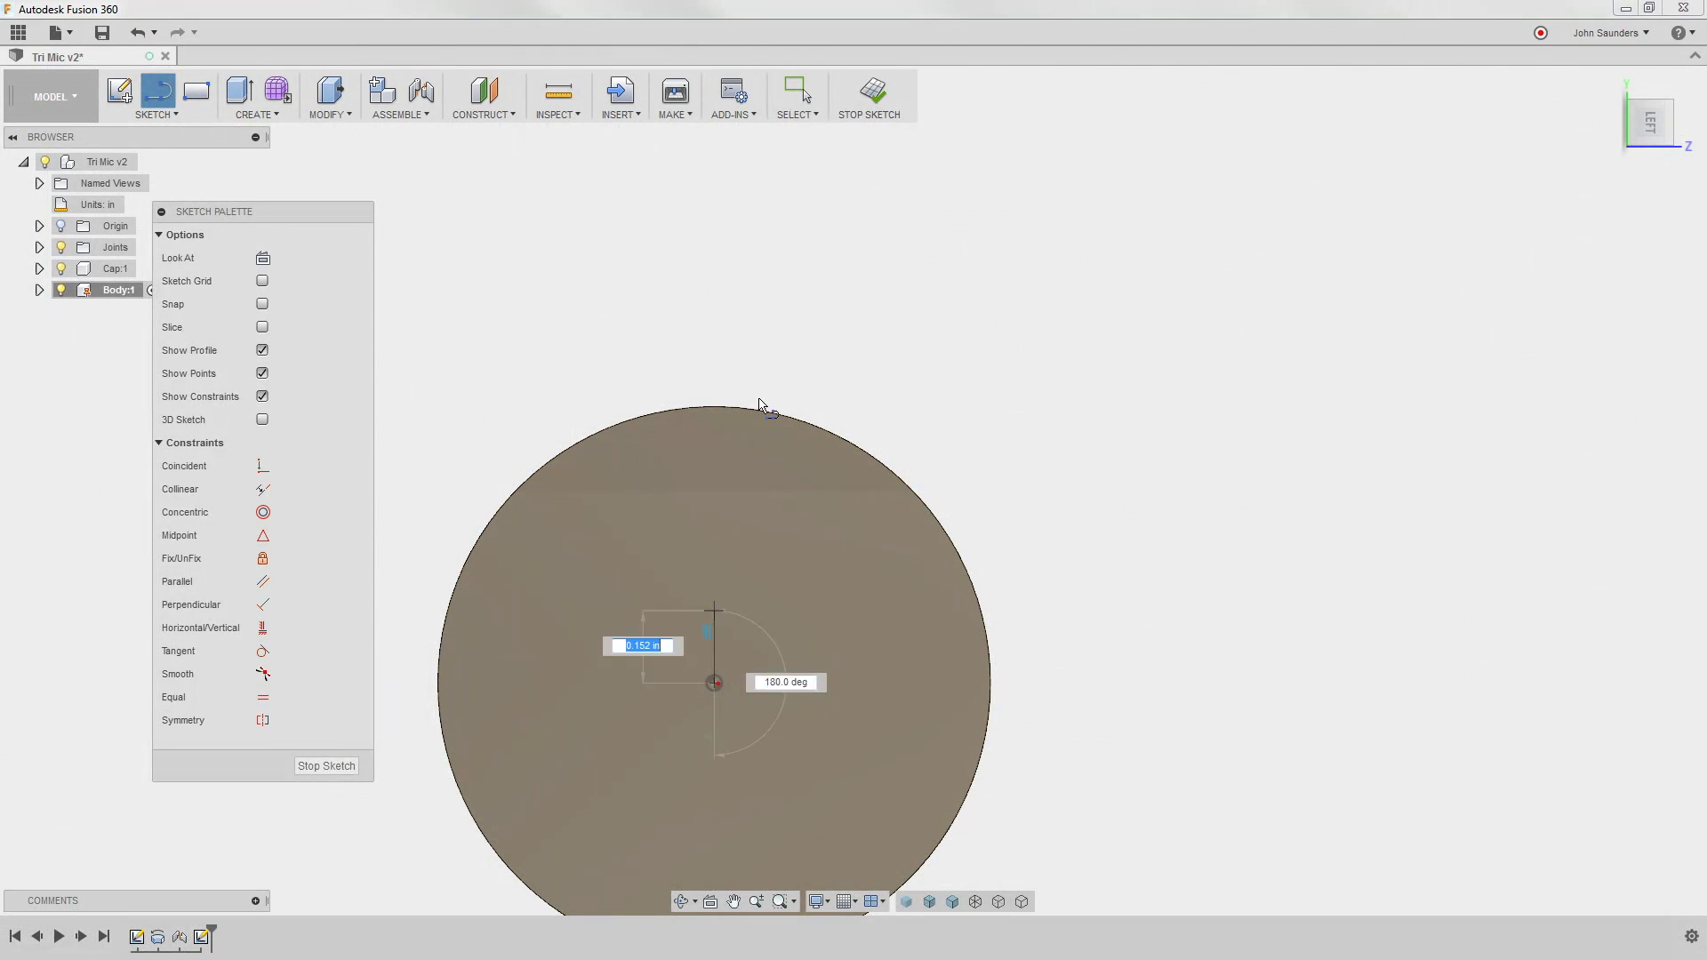
{"action": "left_click", "coordinate": [720, 187]}
{"action": "key", "text": "Escape"}
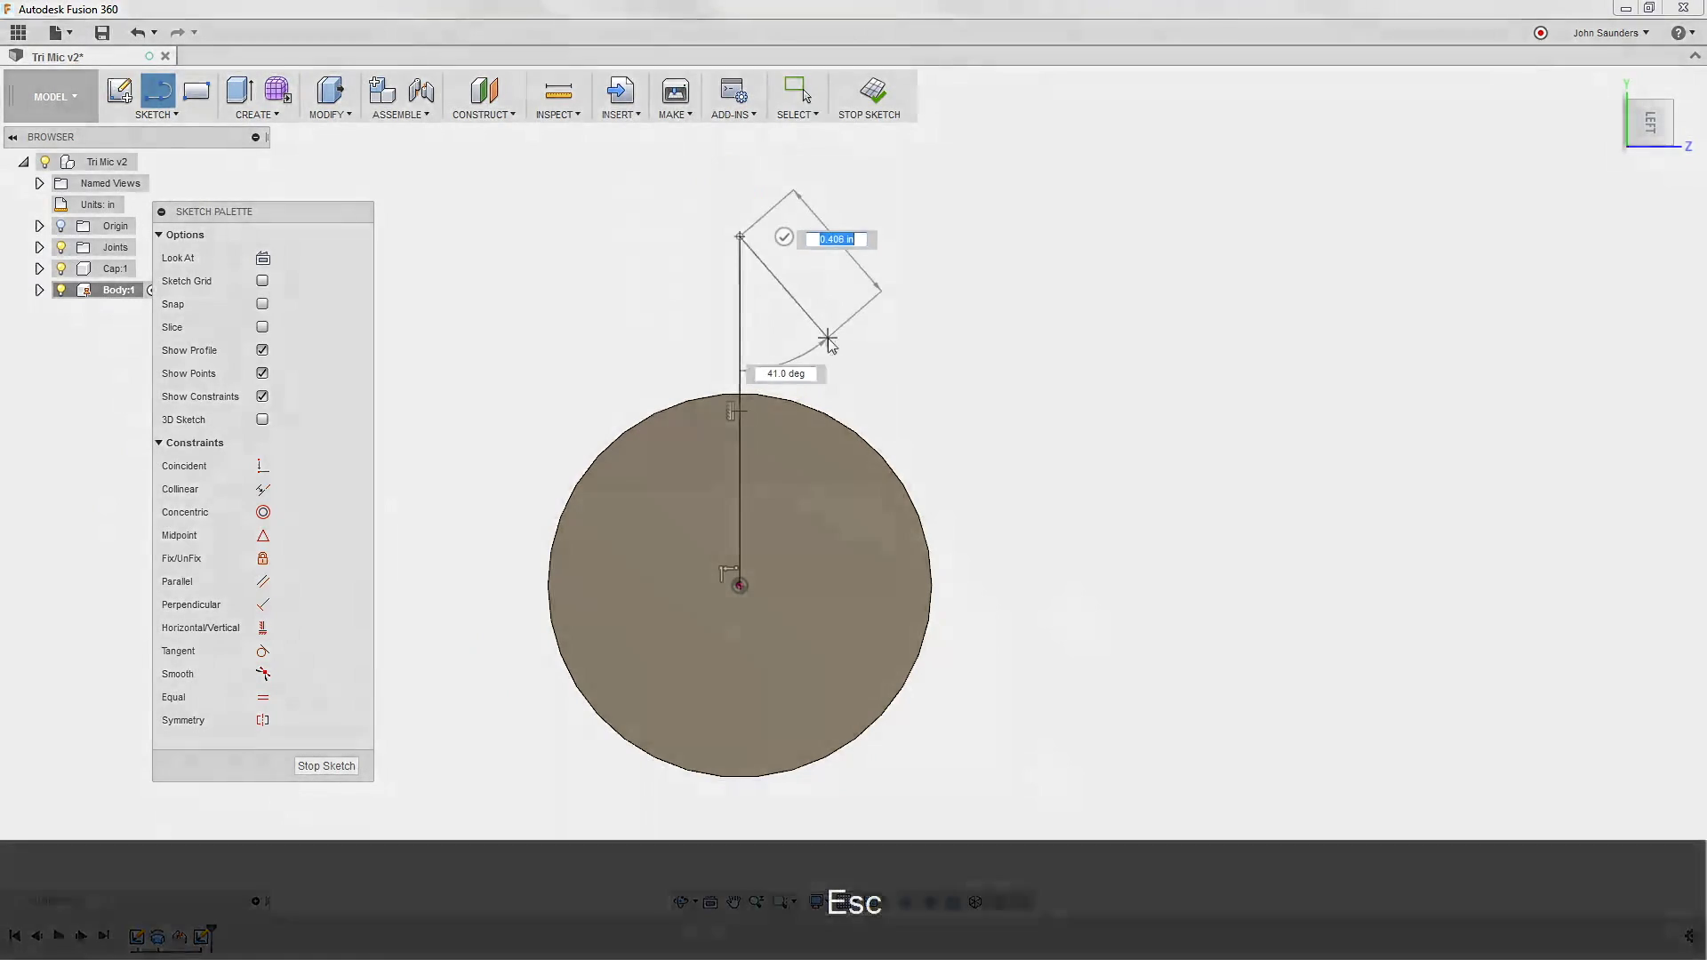
{"action": "scroll", "coordinate": [731, 419], "scroll_direction": "up", "scroll_amount": 3}
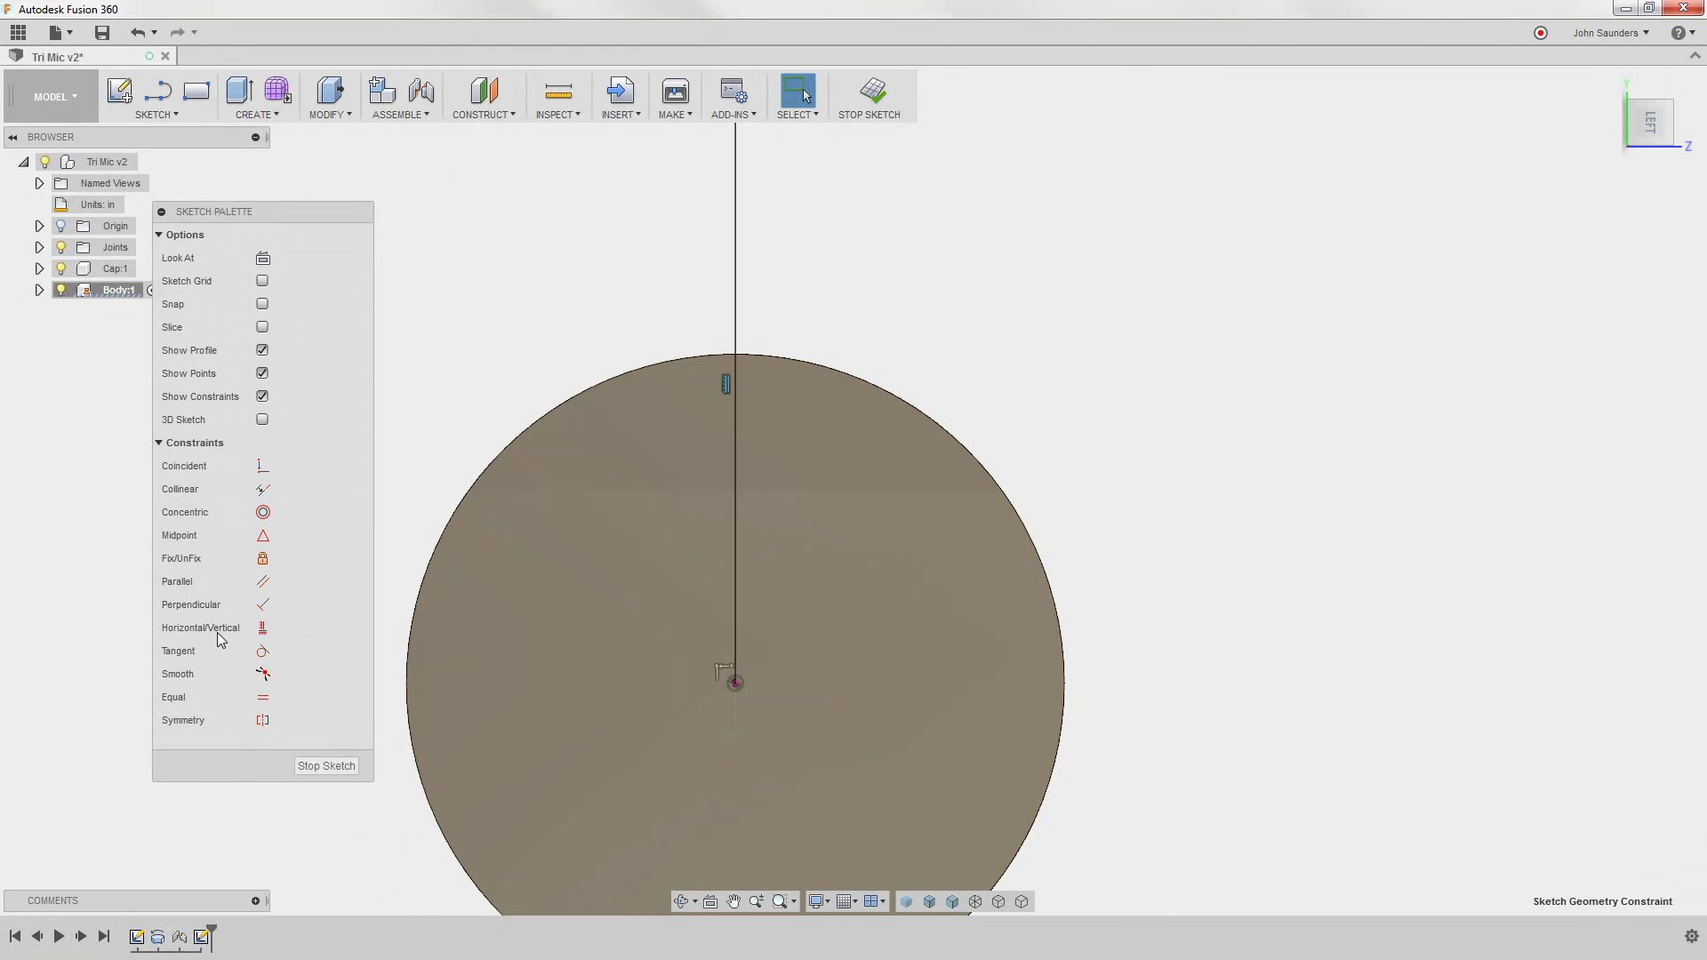
{"action": "scroll", "coordinate": [589, 302], "scroll_direction": "down", "scroll_amount": 2}
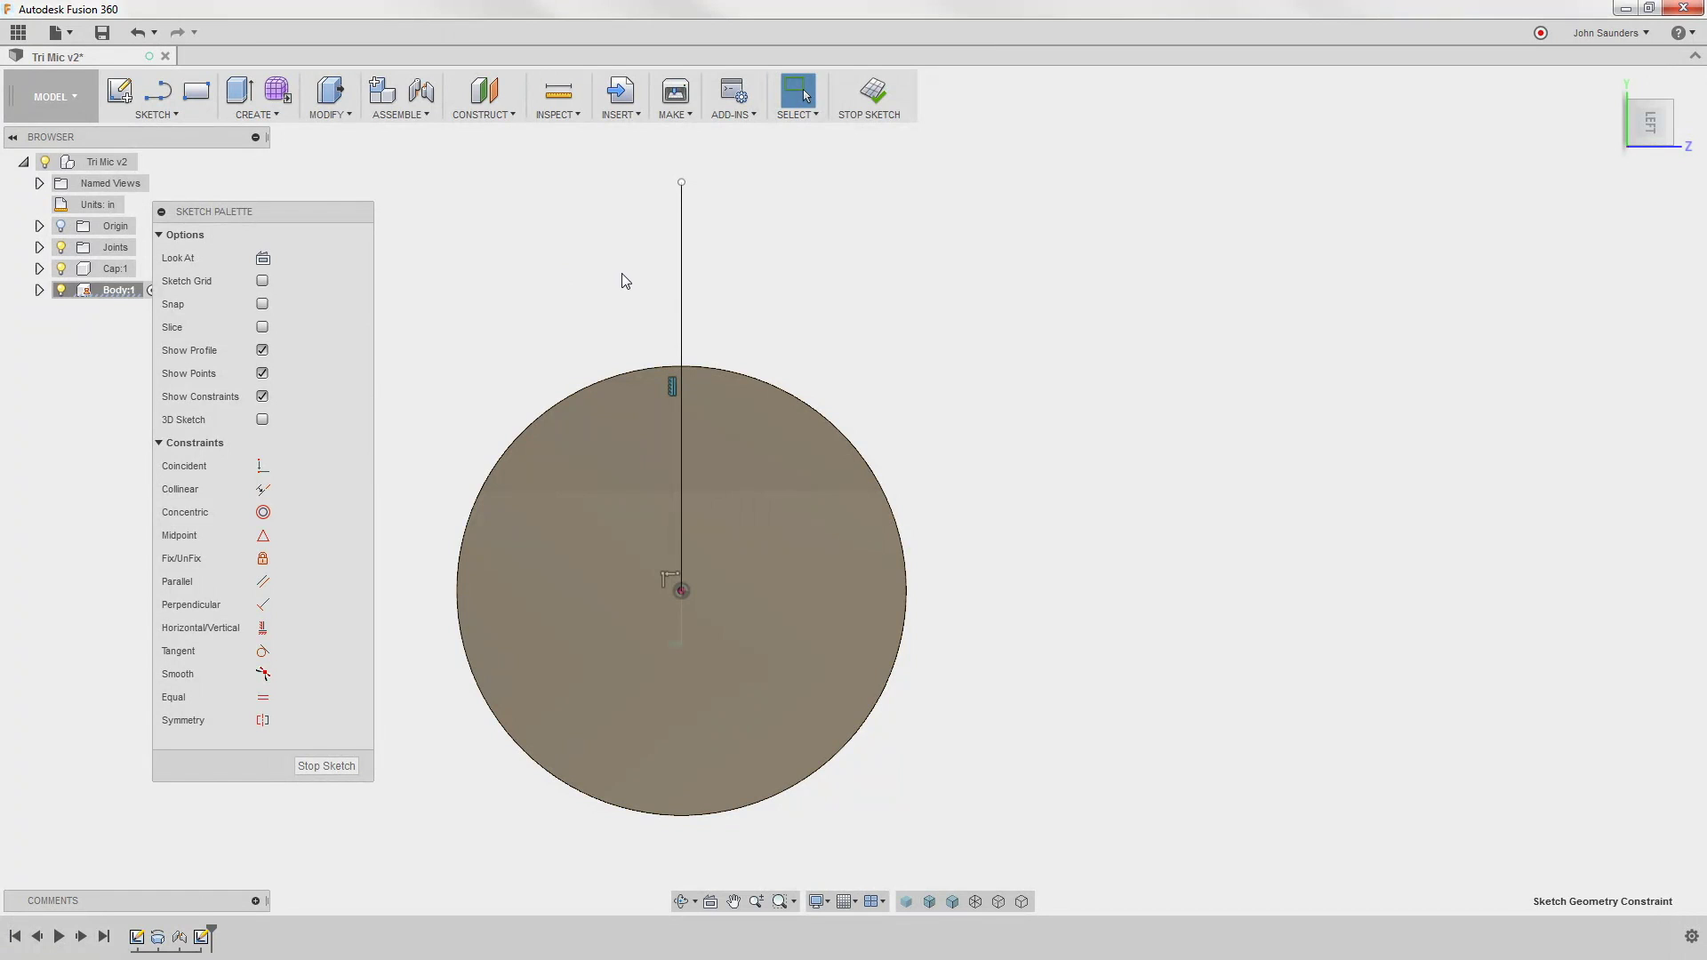
{"action": "left_click", "coordinate": [682, 288]}
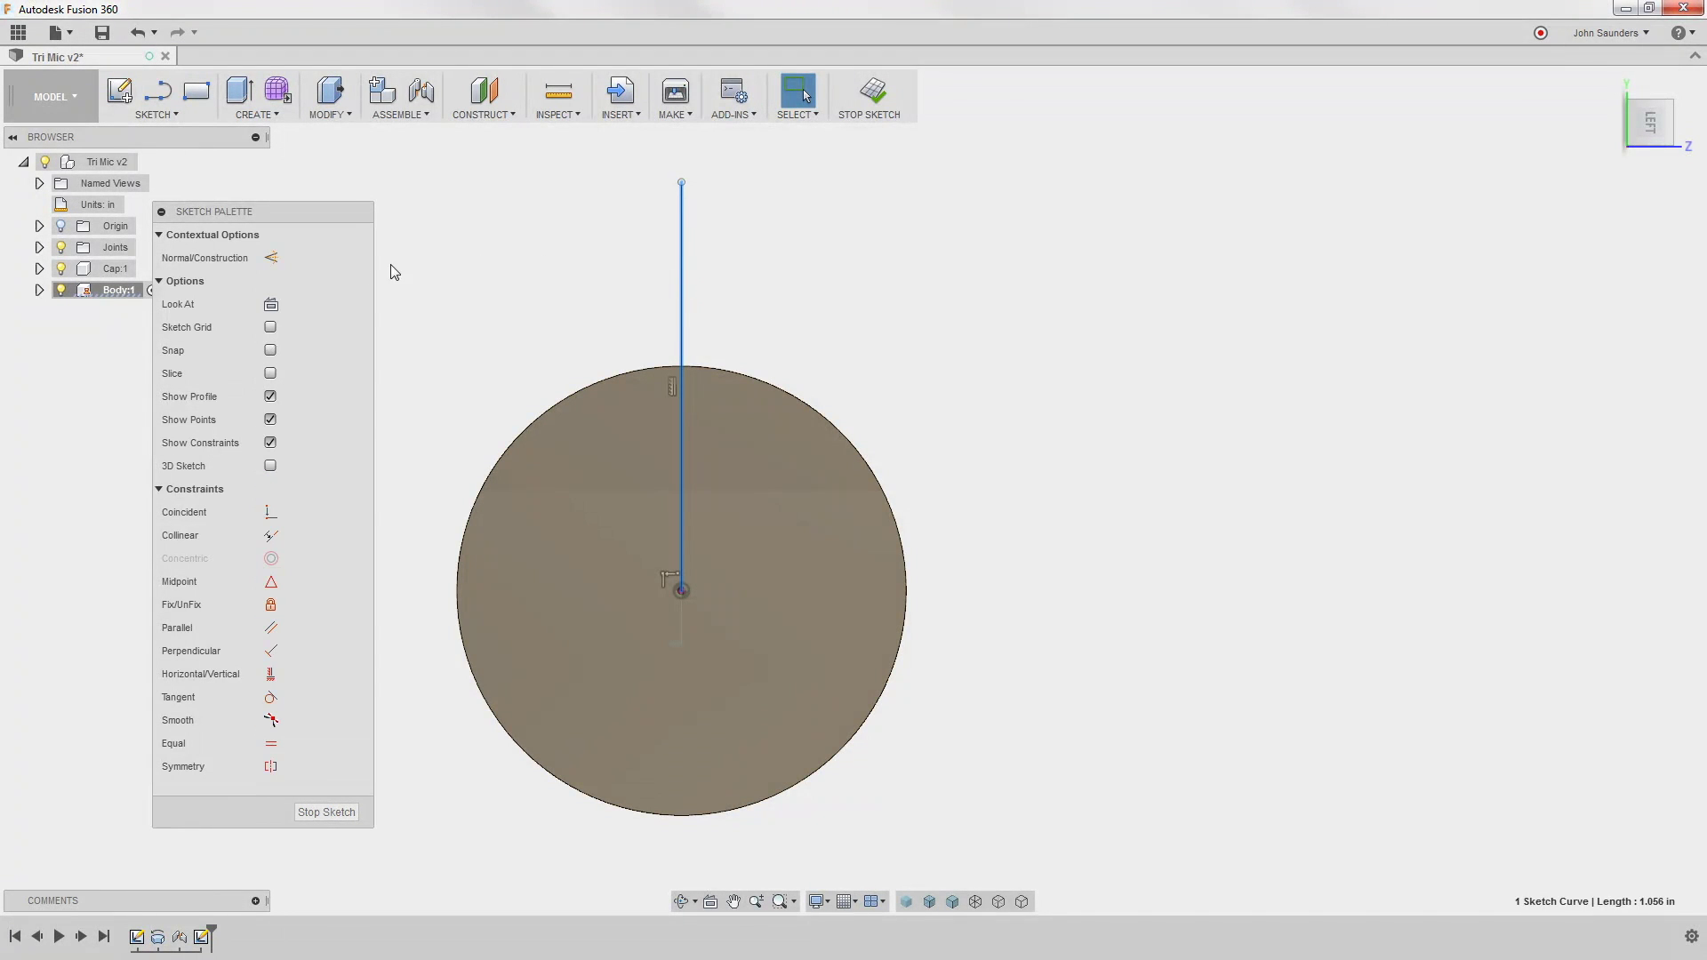
{"action": "key", "text": "x"}
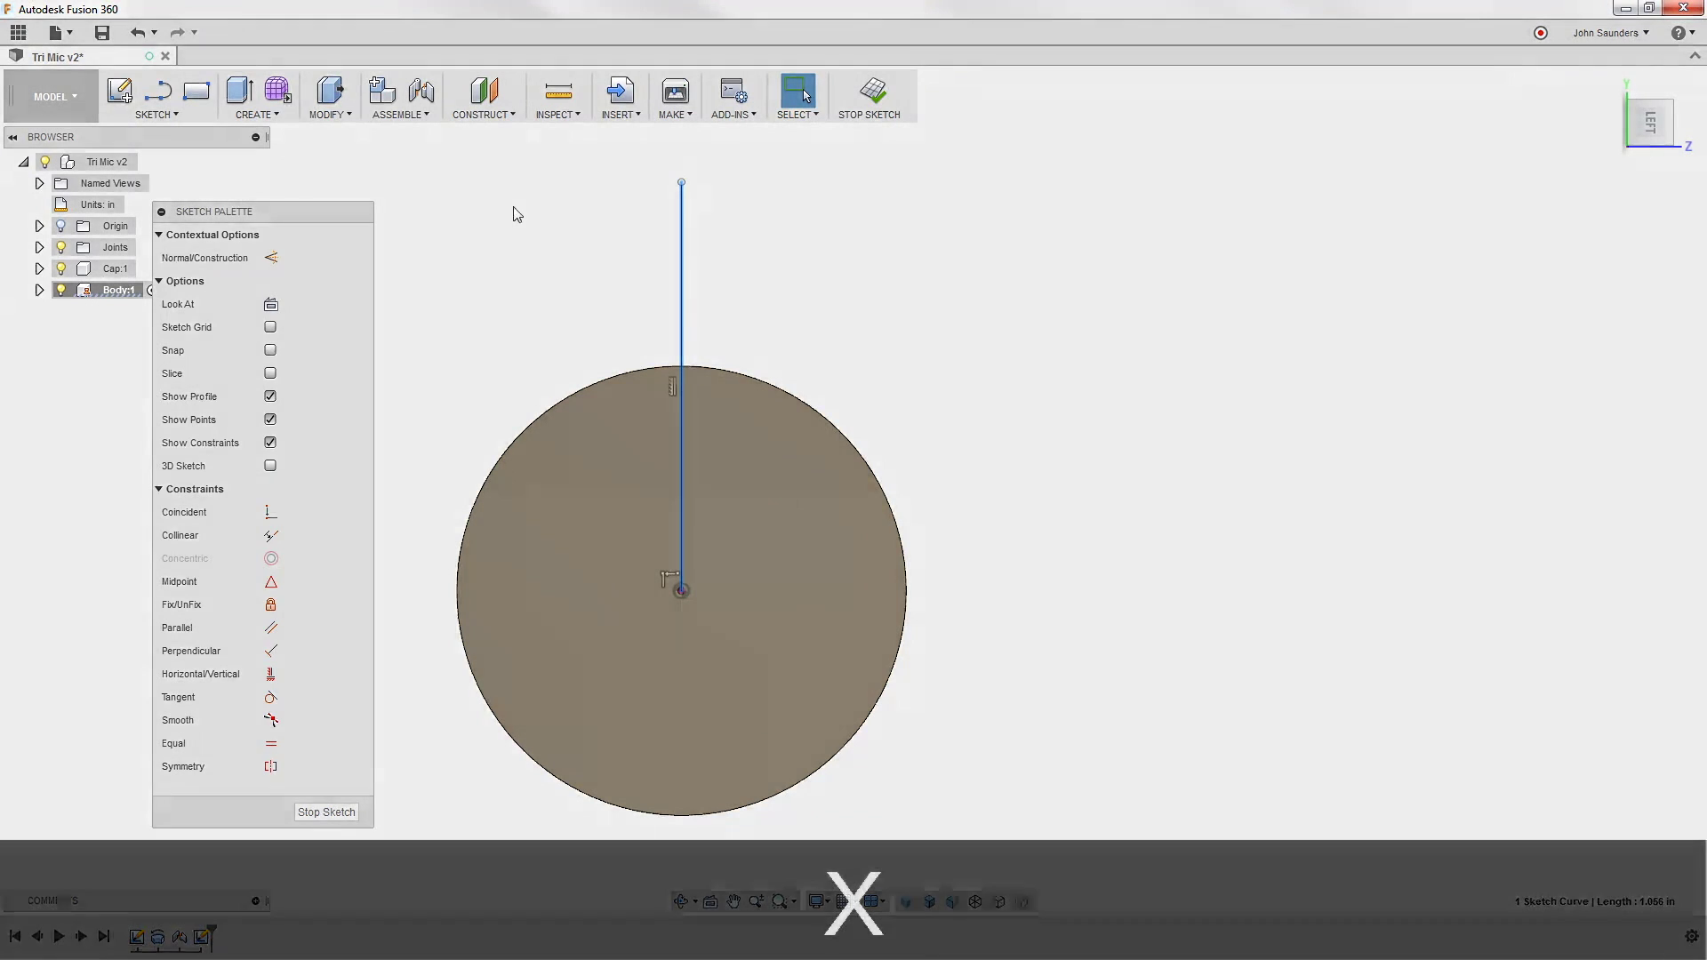
{"action": "left_click", "coordinate": [514, 214]}
- Sketch a circle centred on the construction line above the Body's rim and dimension its diameter to 0.125 in
{"action": "key", "text": "c"}
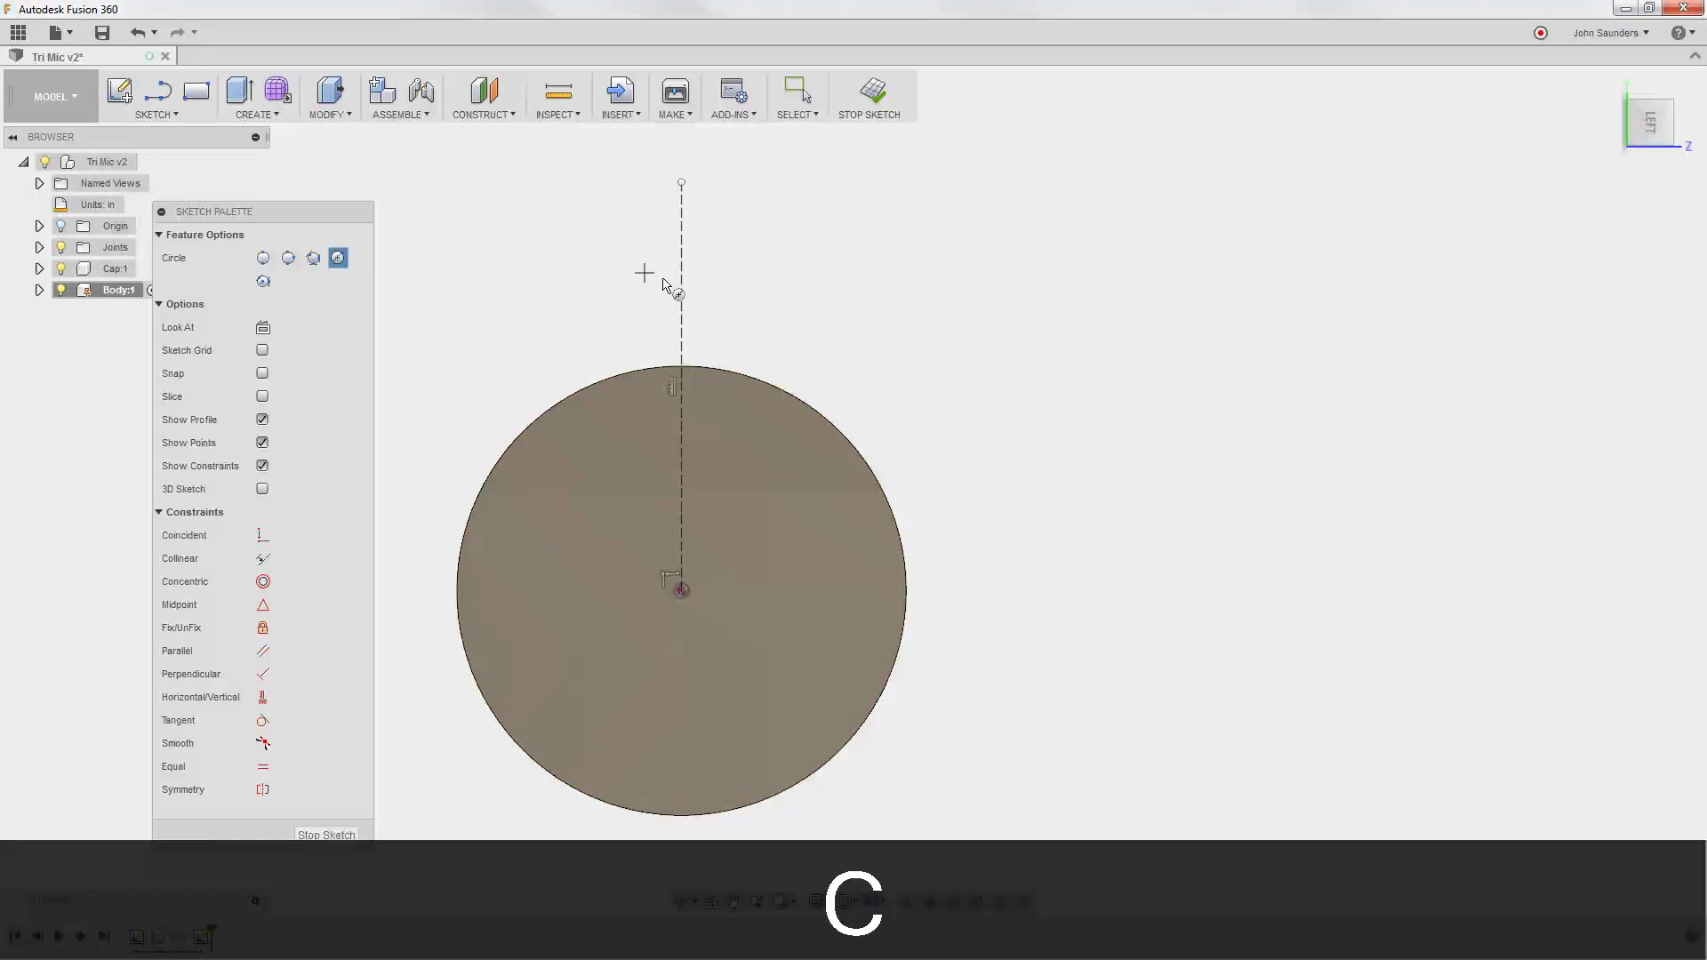
{"action": "left_click", "coordinate": [682, 284]}
{"action": "left_click", "coordinate": [709, 306]}
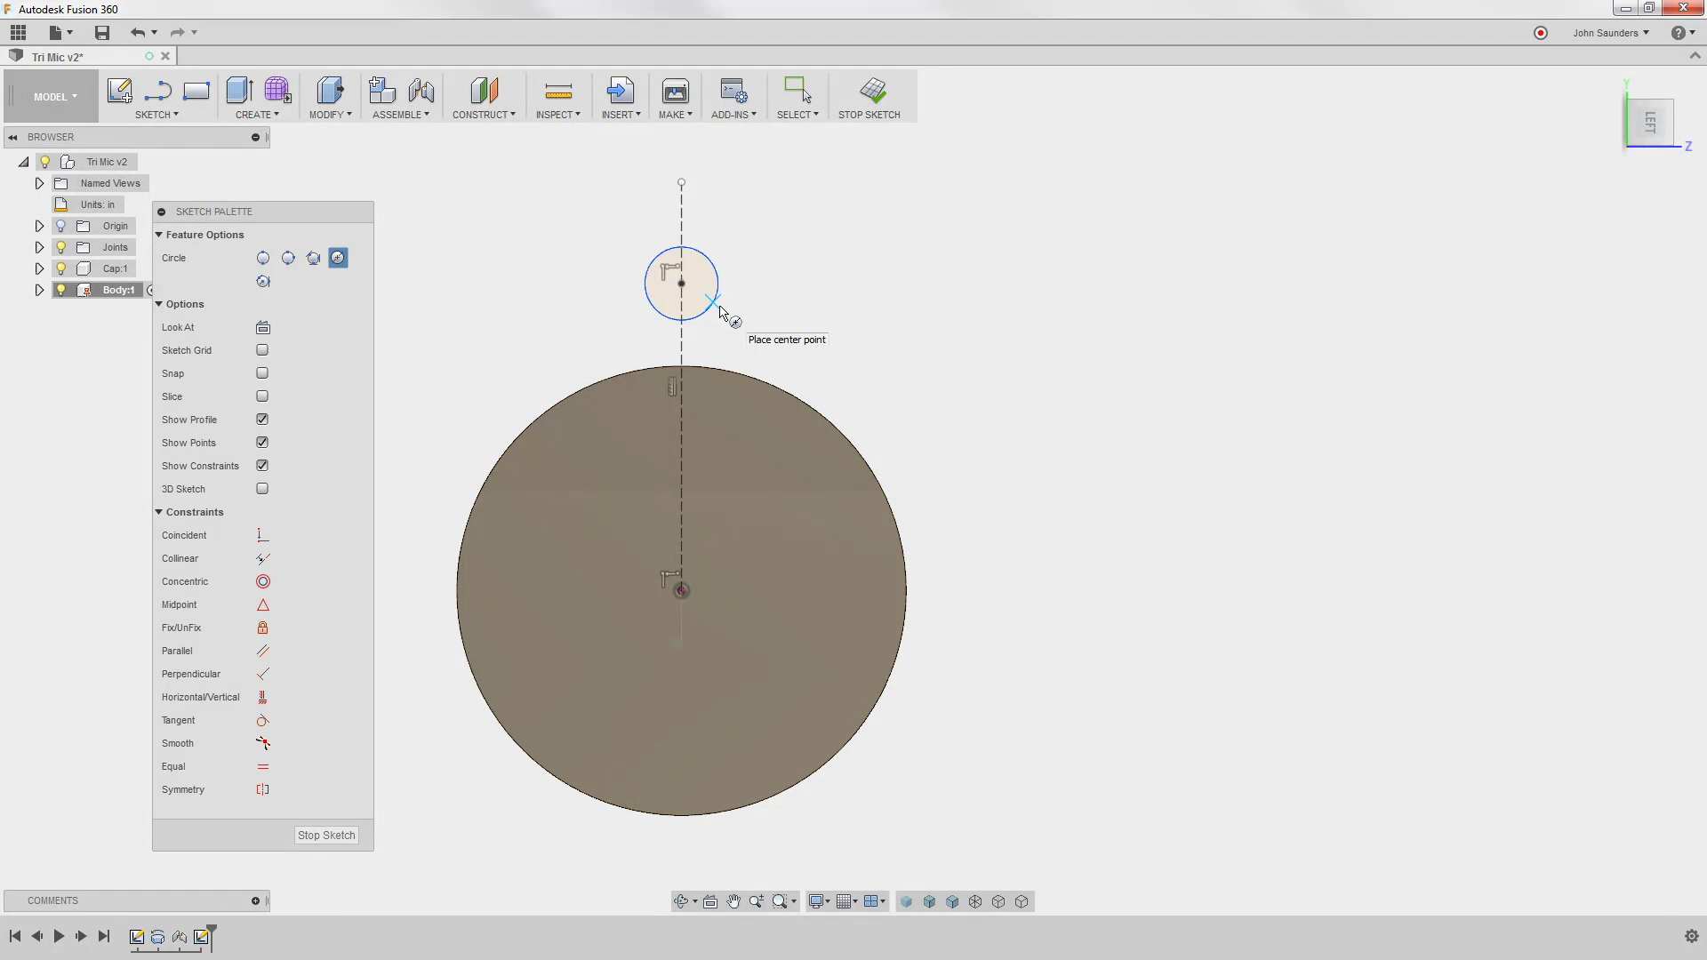
{"action": "key", "text": "d"}
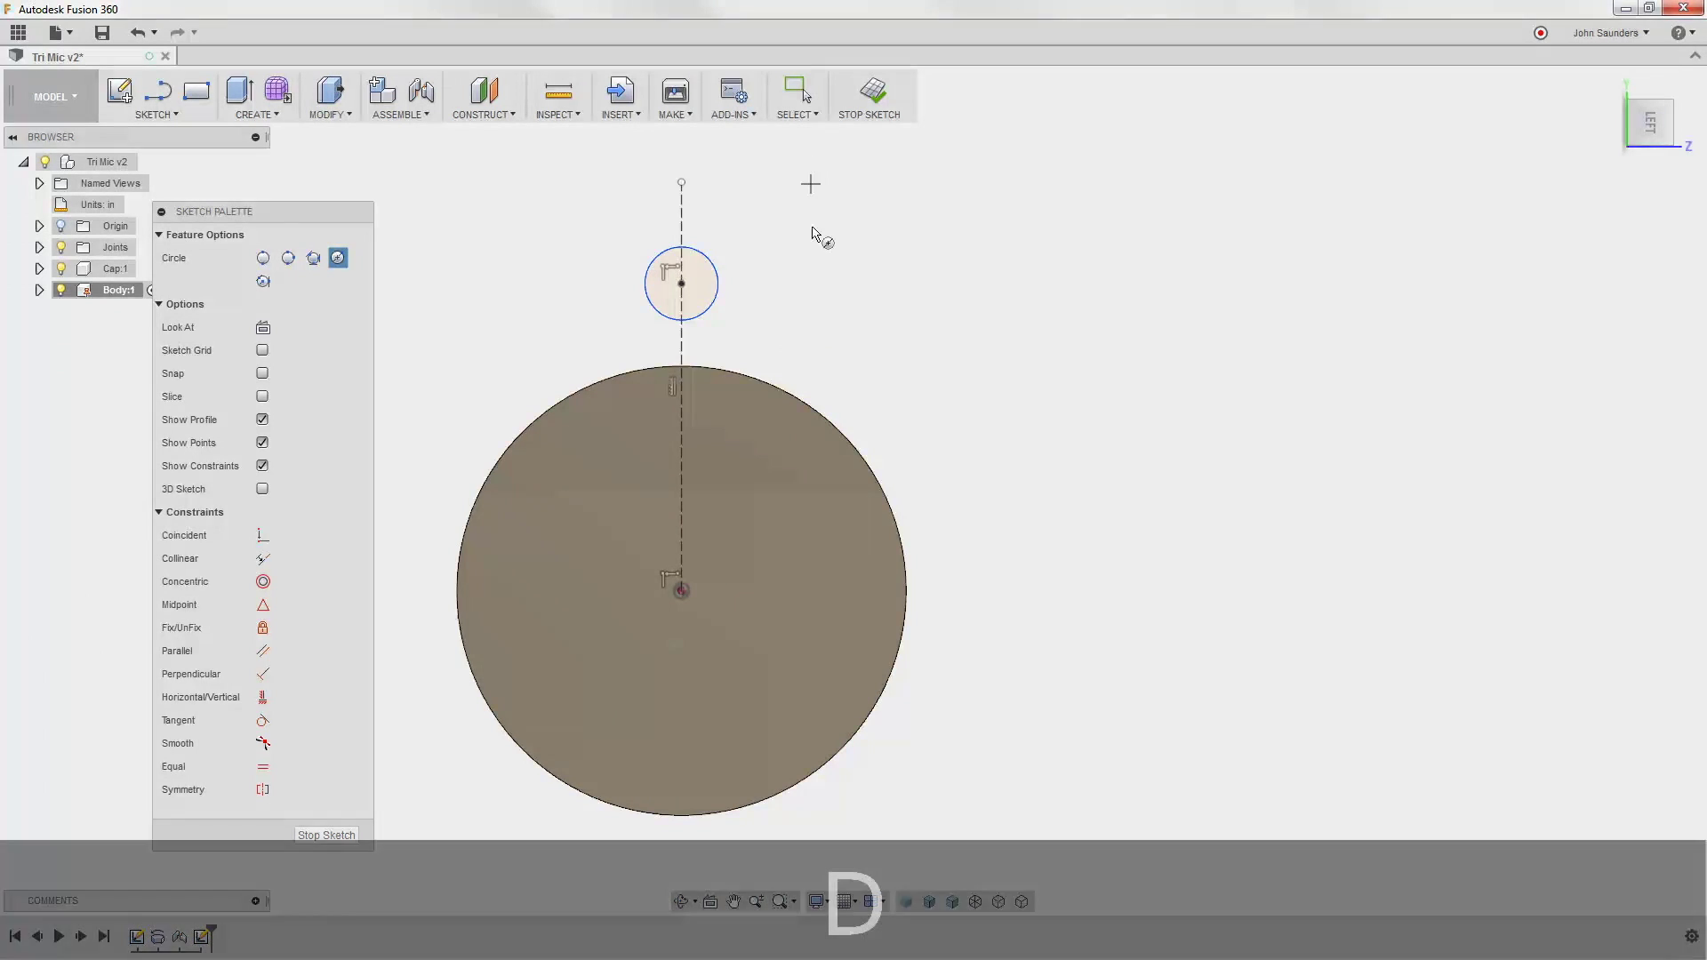
{"action": "left_click", "coordinate": [721, 284]}
{"action": "left_click", "coordinate": [756, 286]}
{"action": "key", "text": "Delete"}
{"action": "type", "text": ".125"}
{"action": "key", "text": "Return"}
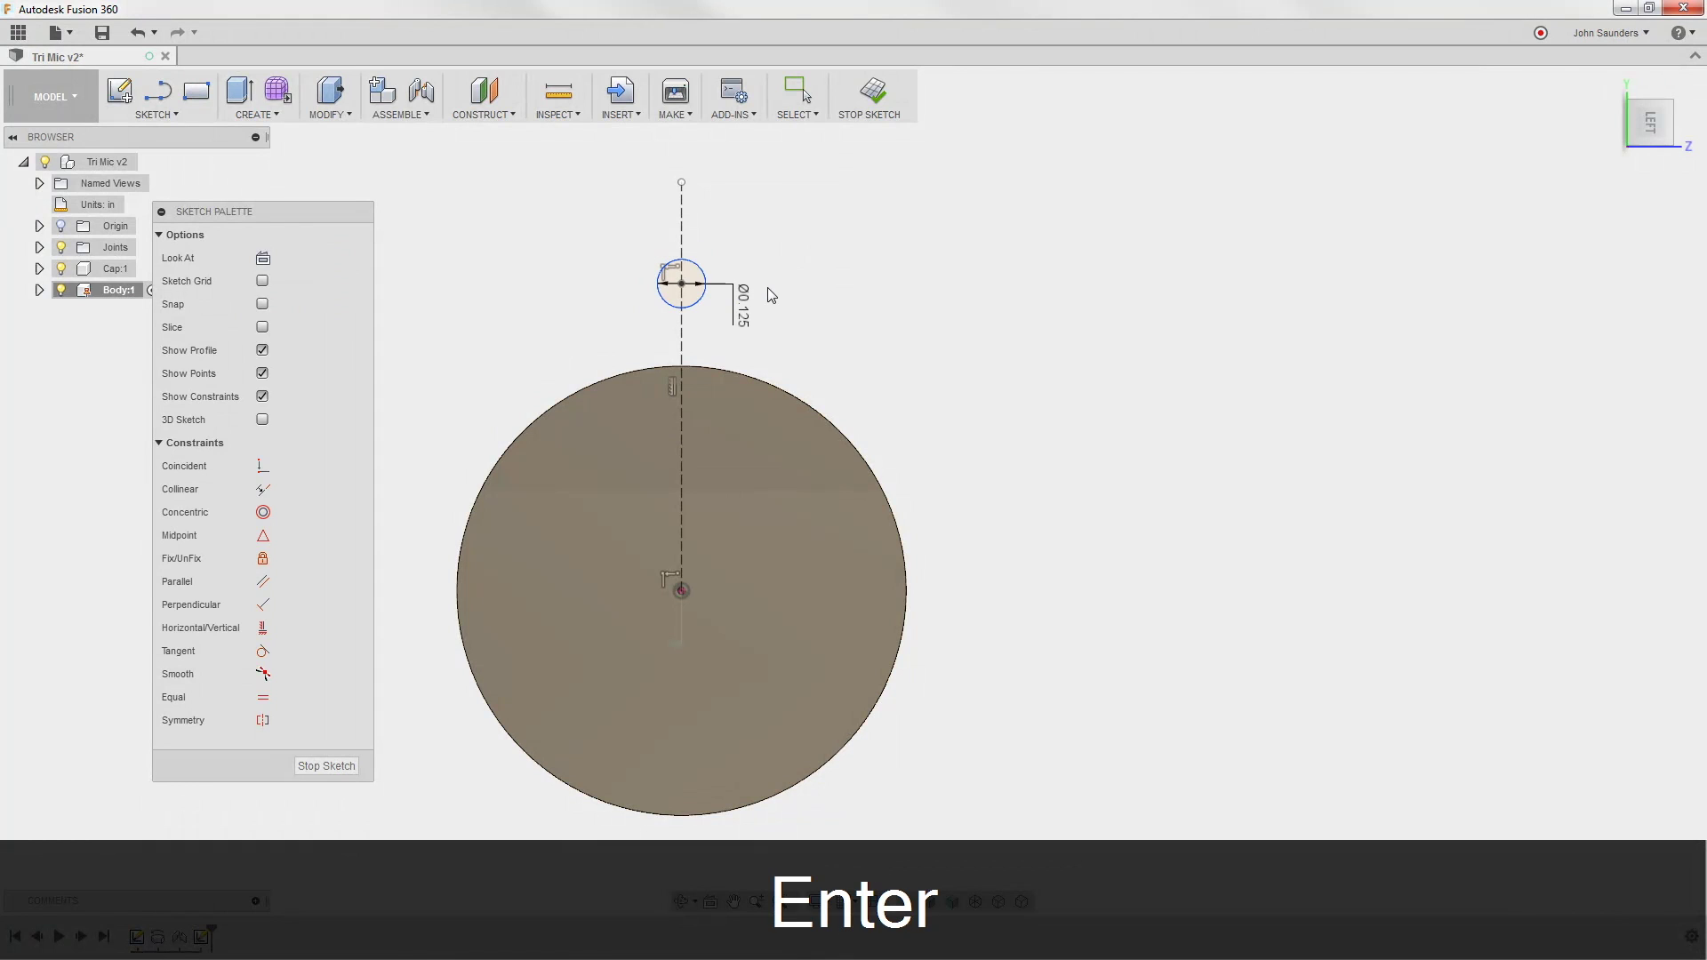
- Dimension the small circle's centre 0.50 in from the centre of the end face
{"action": "key", "text": "d"}
{"action": "left_click", "coordinate": [684, 593]}
{"action": "left_click", "coordinate": [681, 284]}
{"action": "left_click", "coordinate": [876, 382]}
{"action": "key", "text": "Delete"}
{"action": "type", "text": ".5"}
{"action": "key", "text": "Return"}
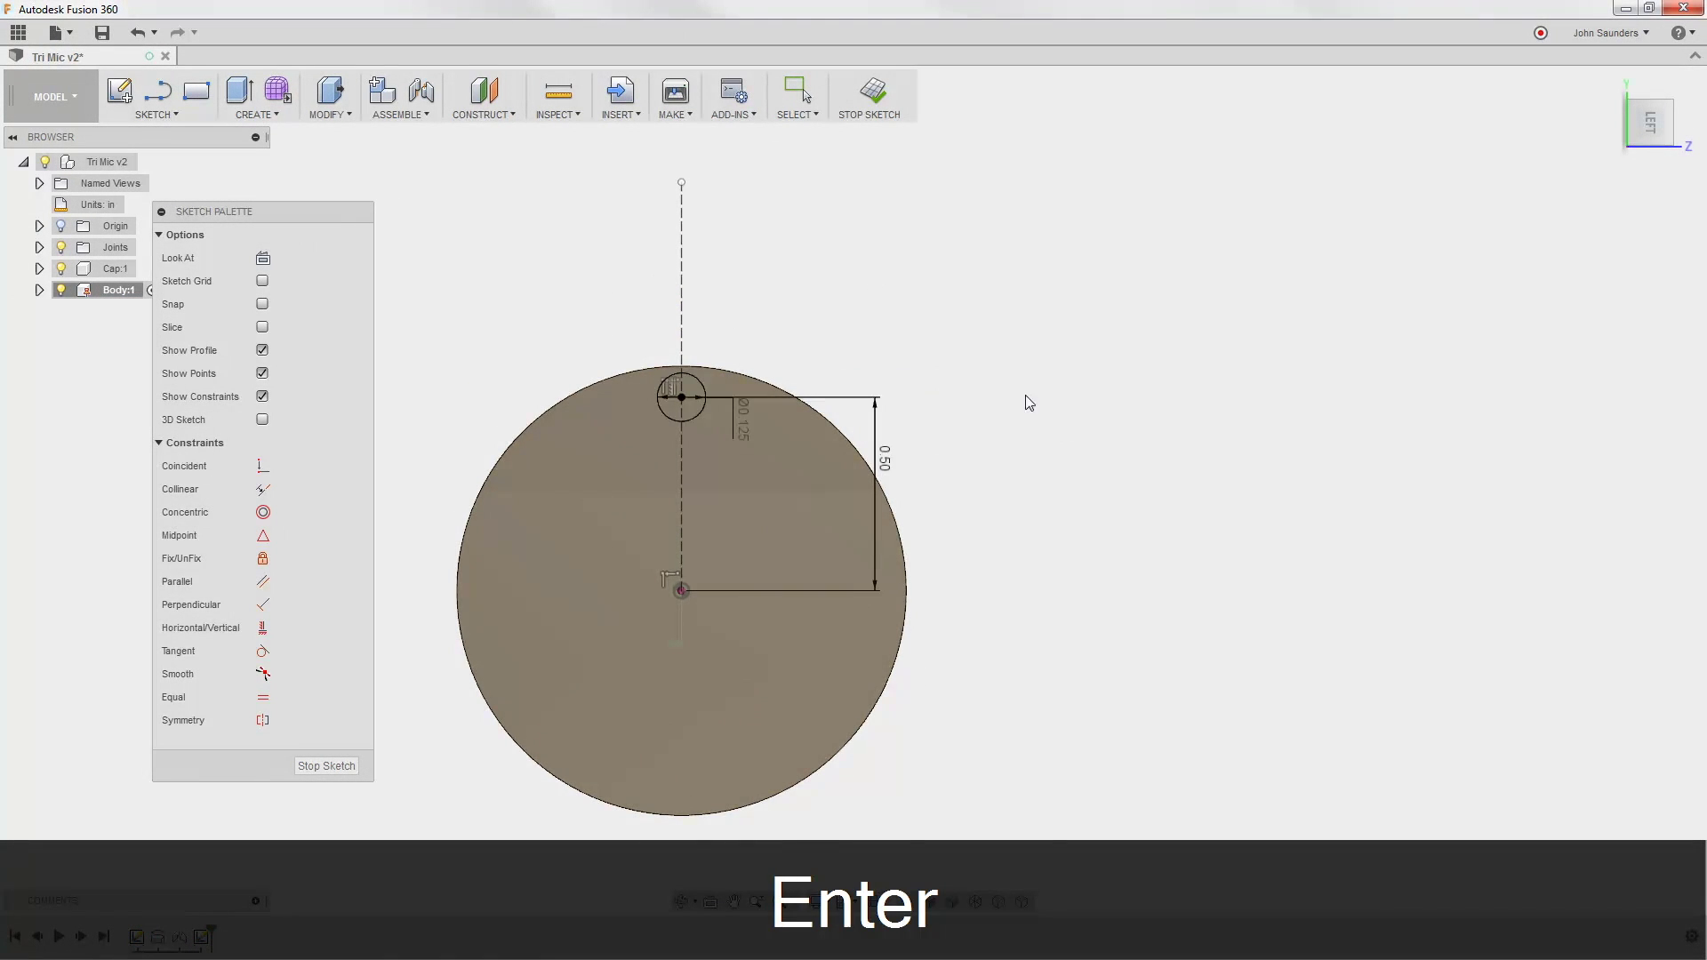
- Sketch connected lines from the small circle: a tangent vertical beyond the rim, a horizontal about 0.14 in, and a slanted side about 0.23 in
{"action": "scroll", "coordinate": [685, 202], "scroll_direction": "up", "scroll_amount": 3}
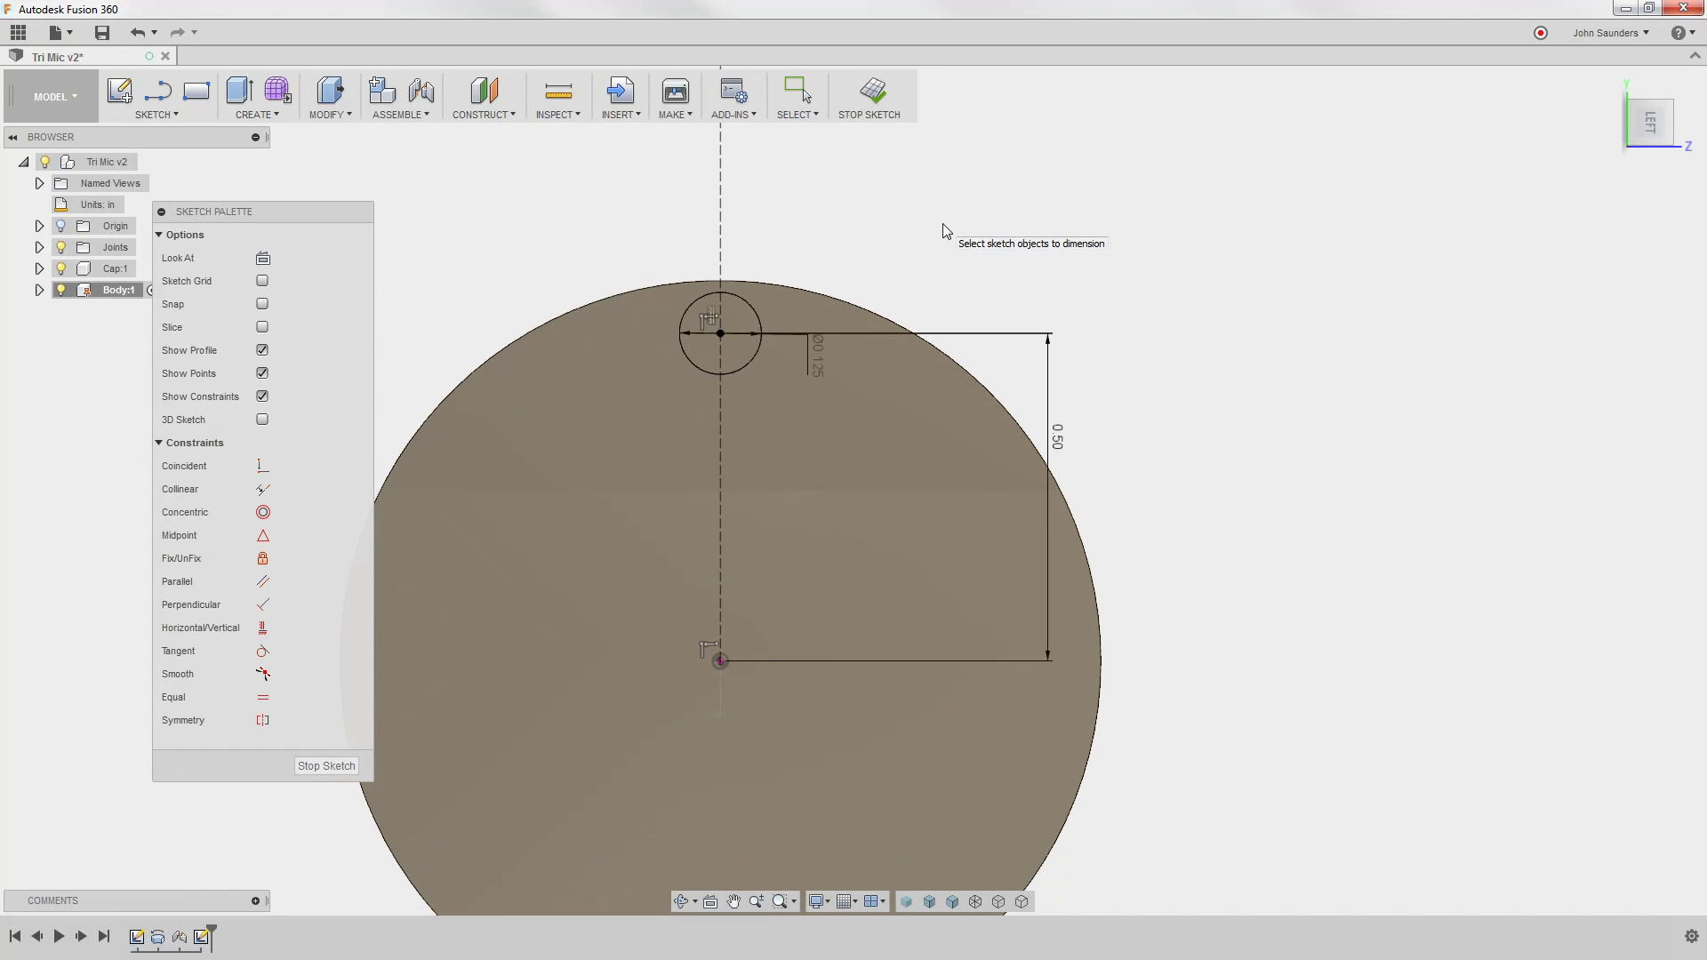
{"action": "key", "text": "l"}
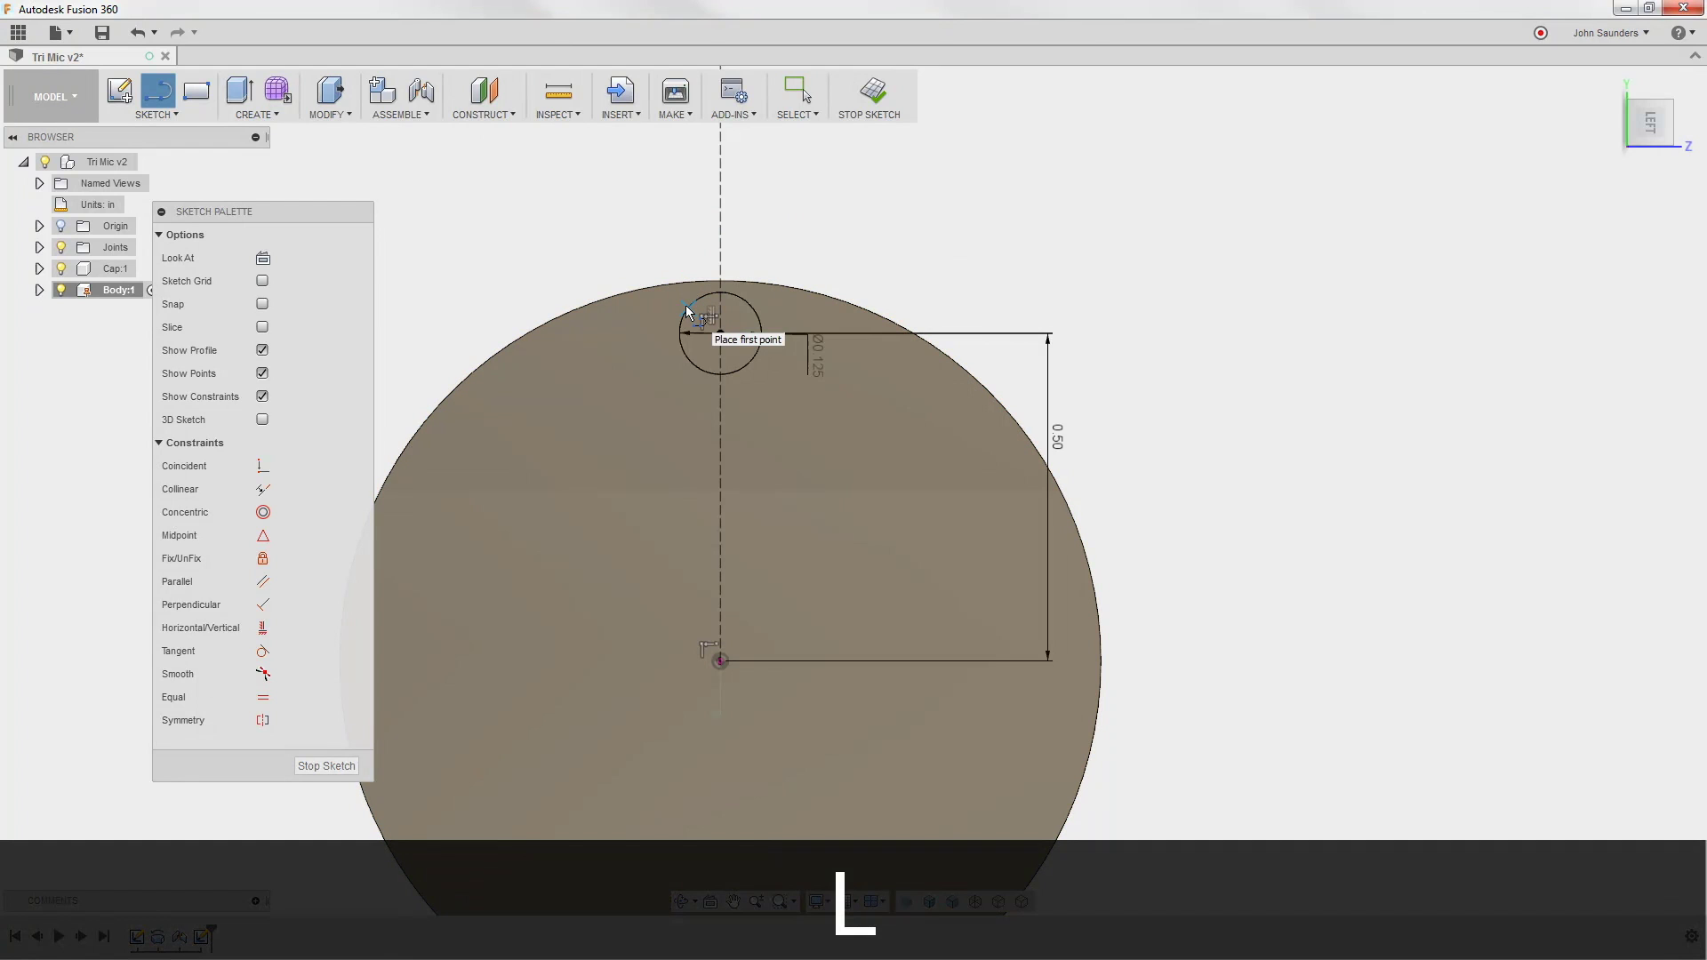
{"action": "scroll", "coordinate": [688, 300], "scroll_direction": "up", "scroll_amount": 3}
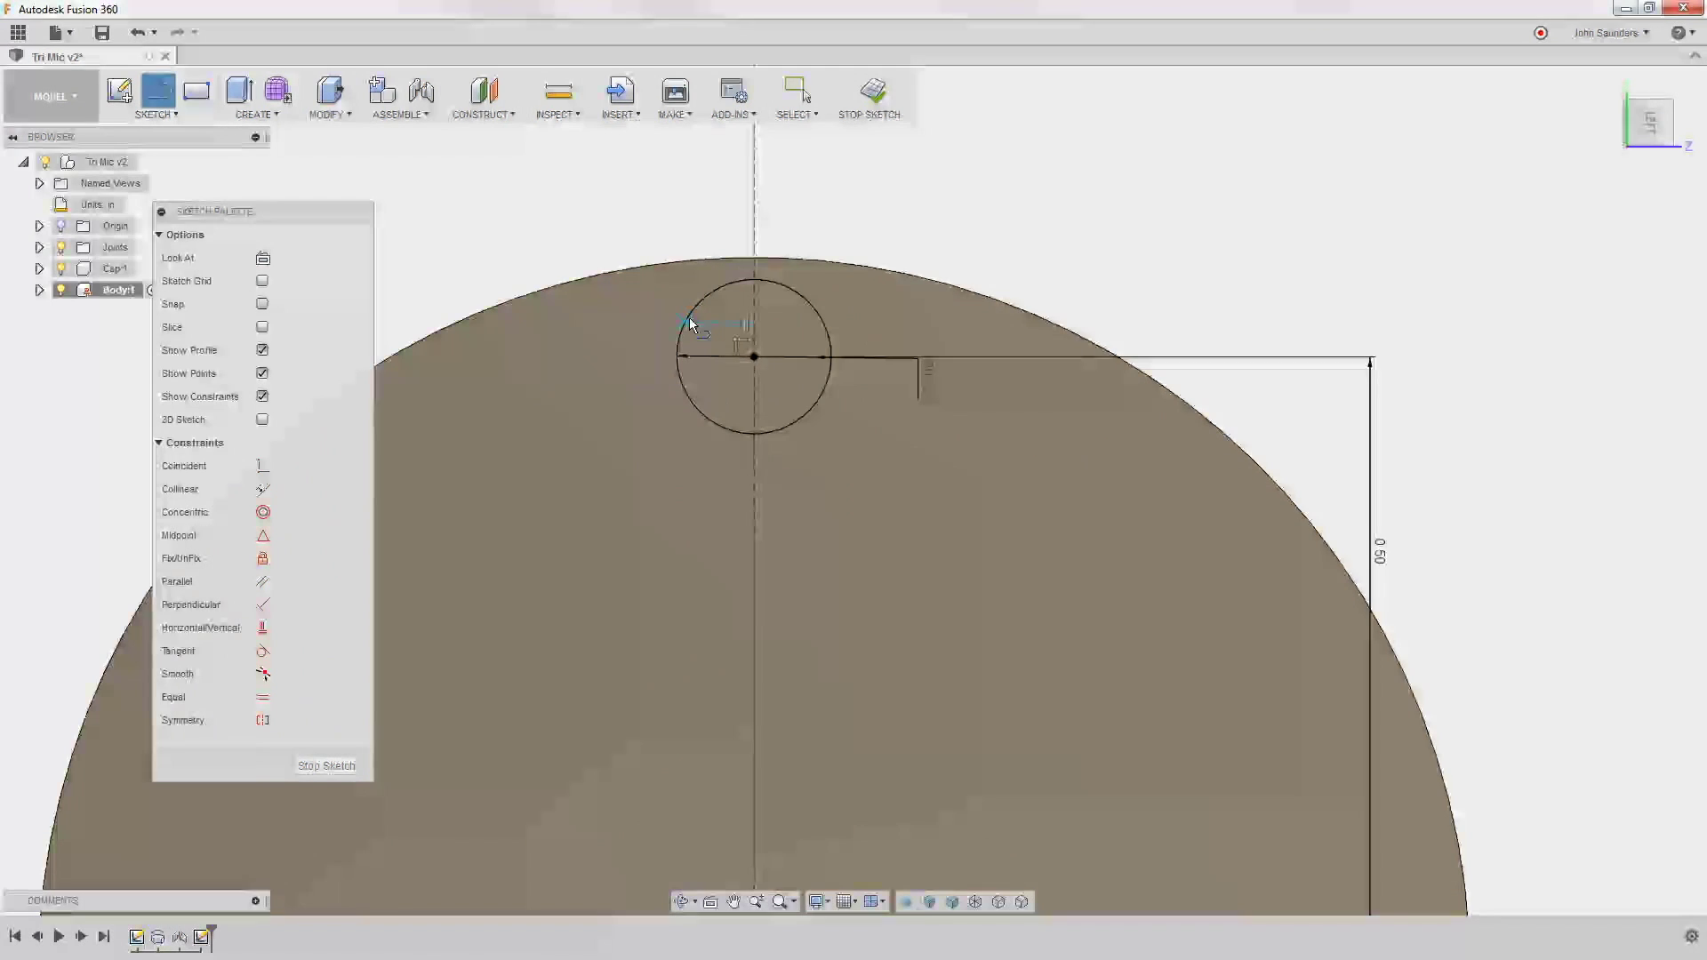
{"action": "left_click", "coordinate": [727, 284]}
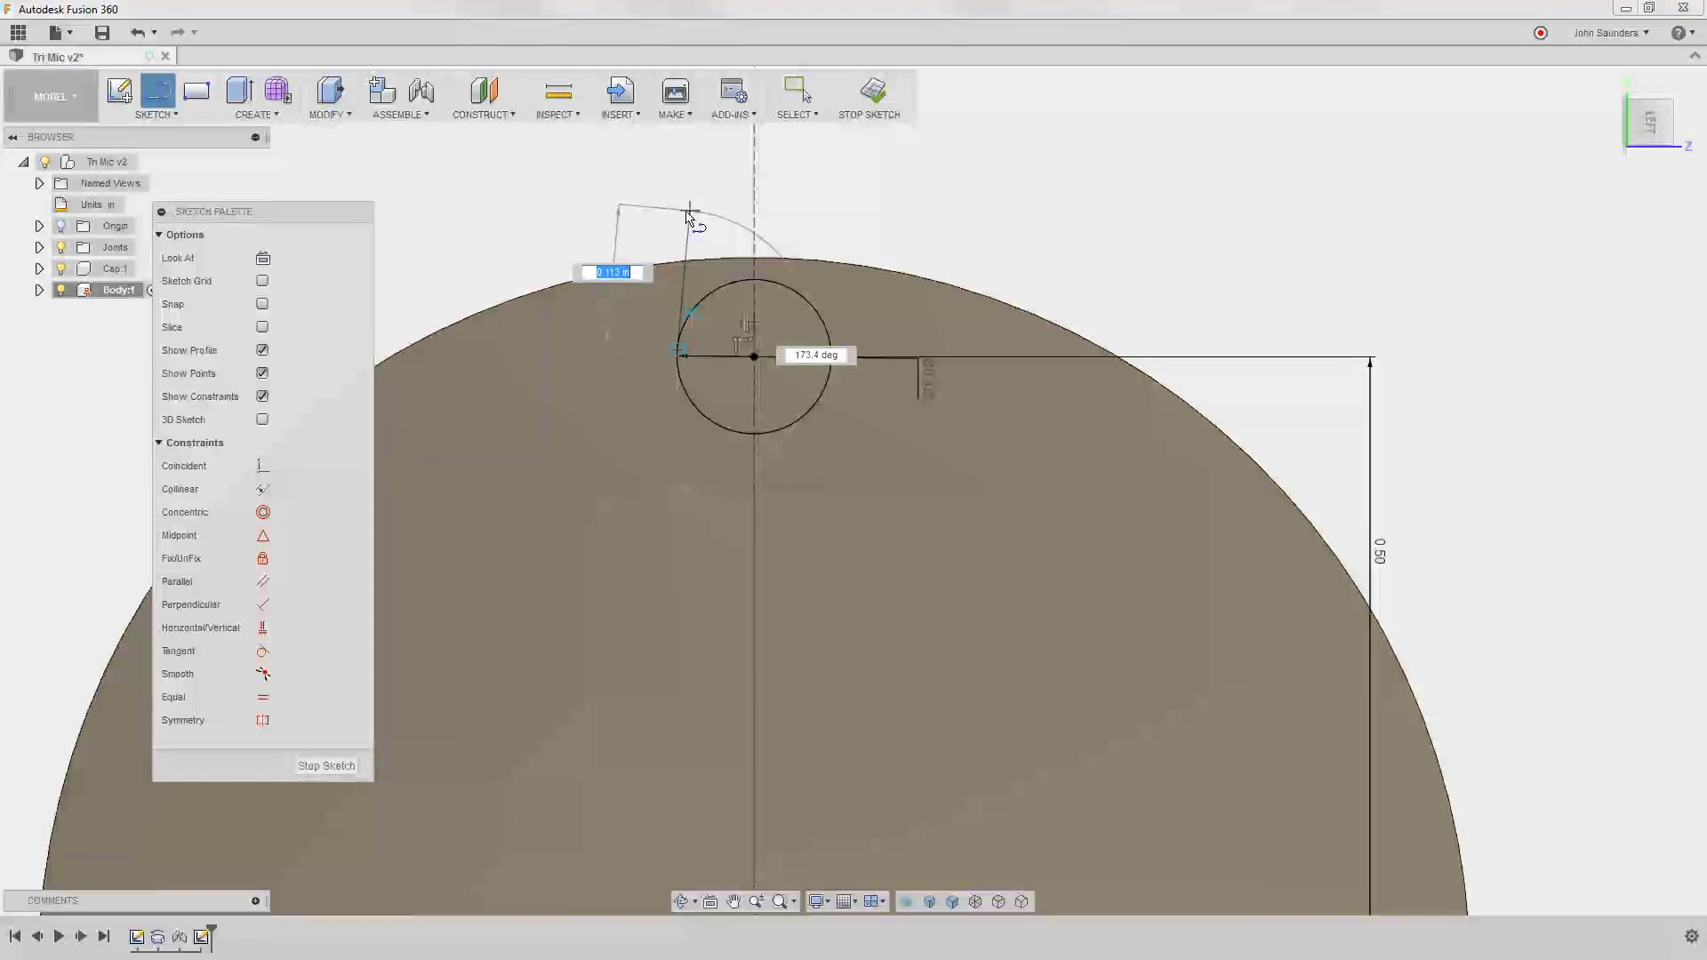
{"action": "left_click", "coordinate": [678, 212]}
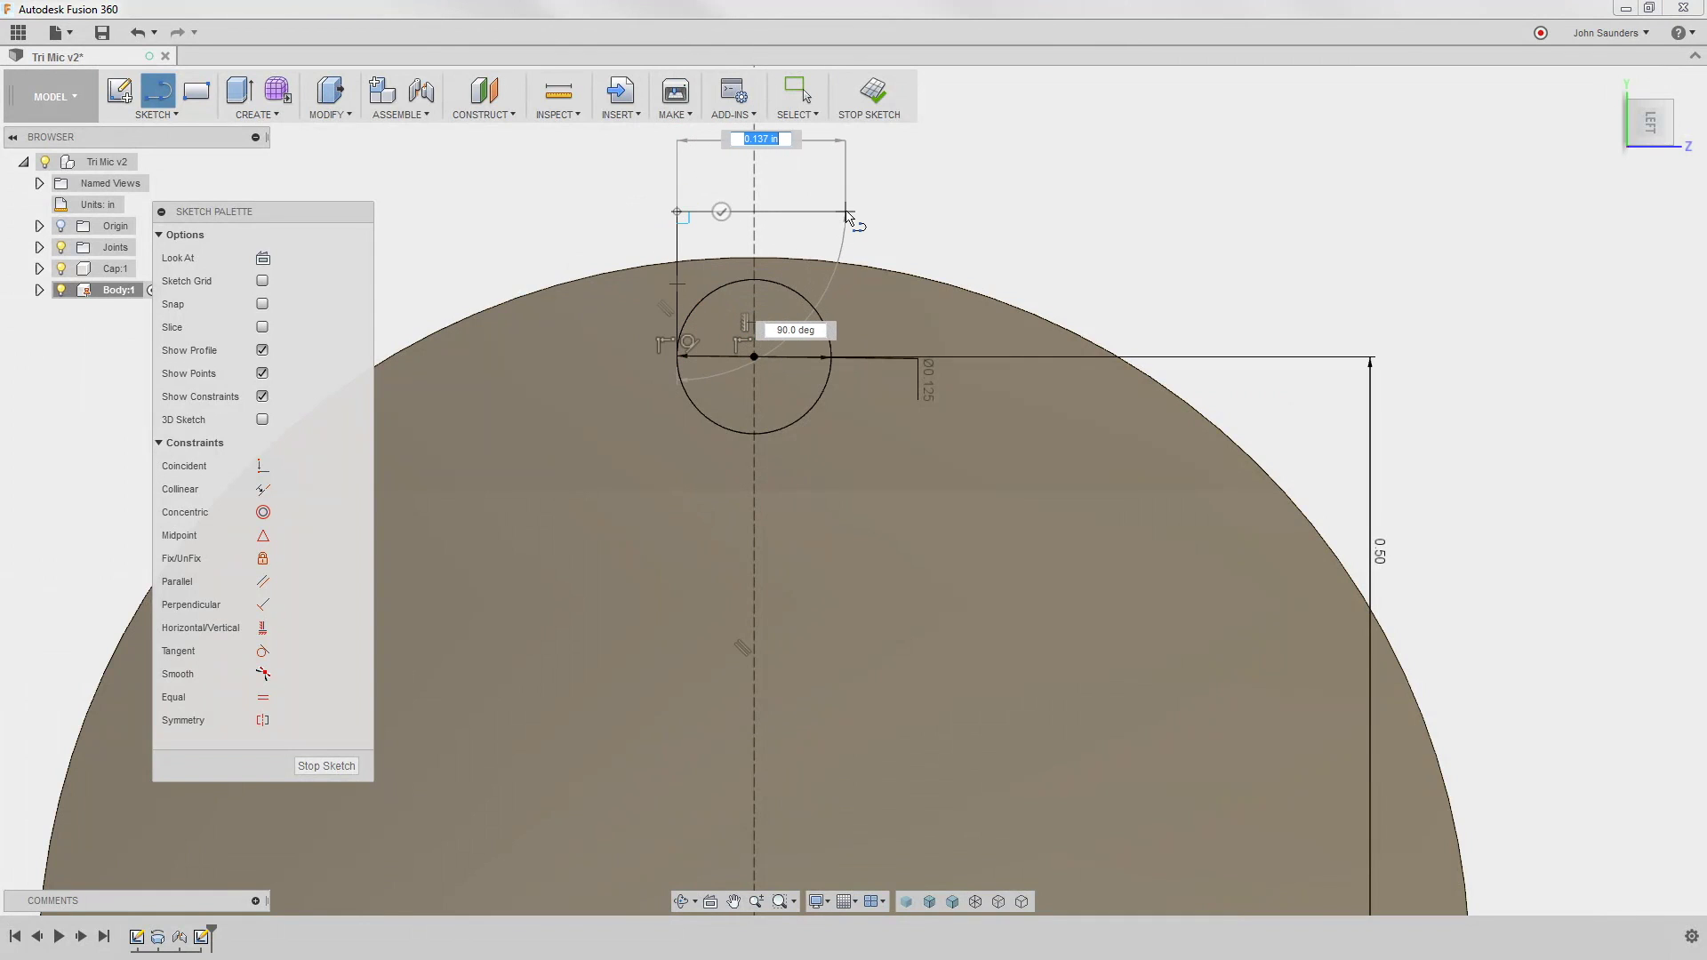
{"action": "left_click", "coordinate": [845, 213]}
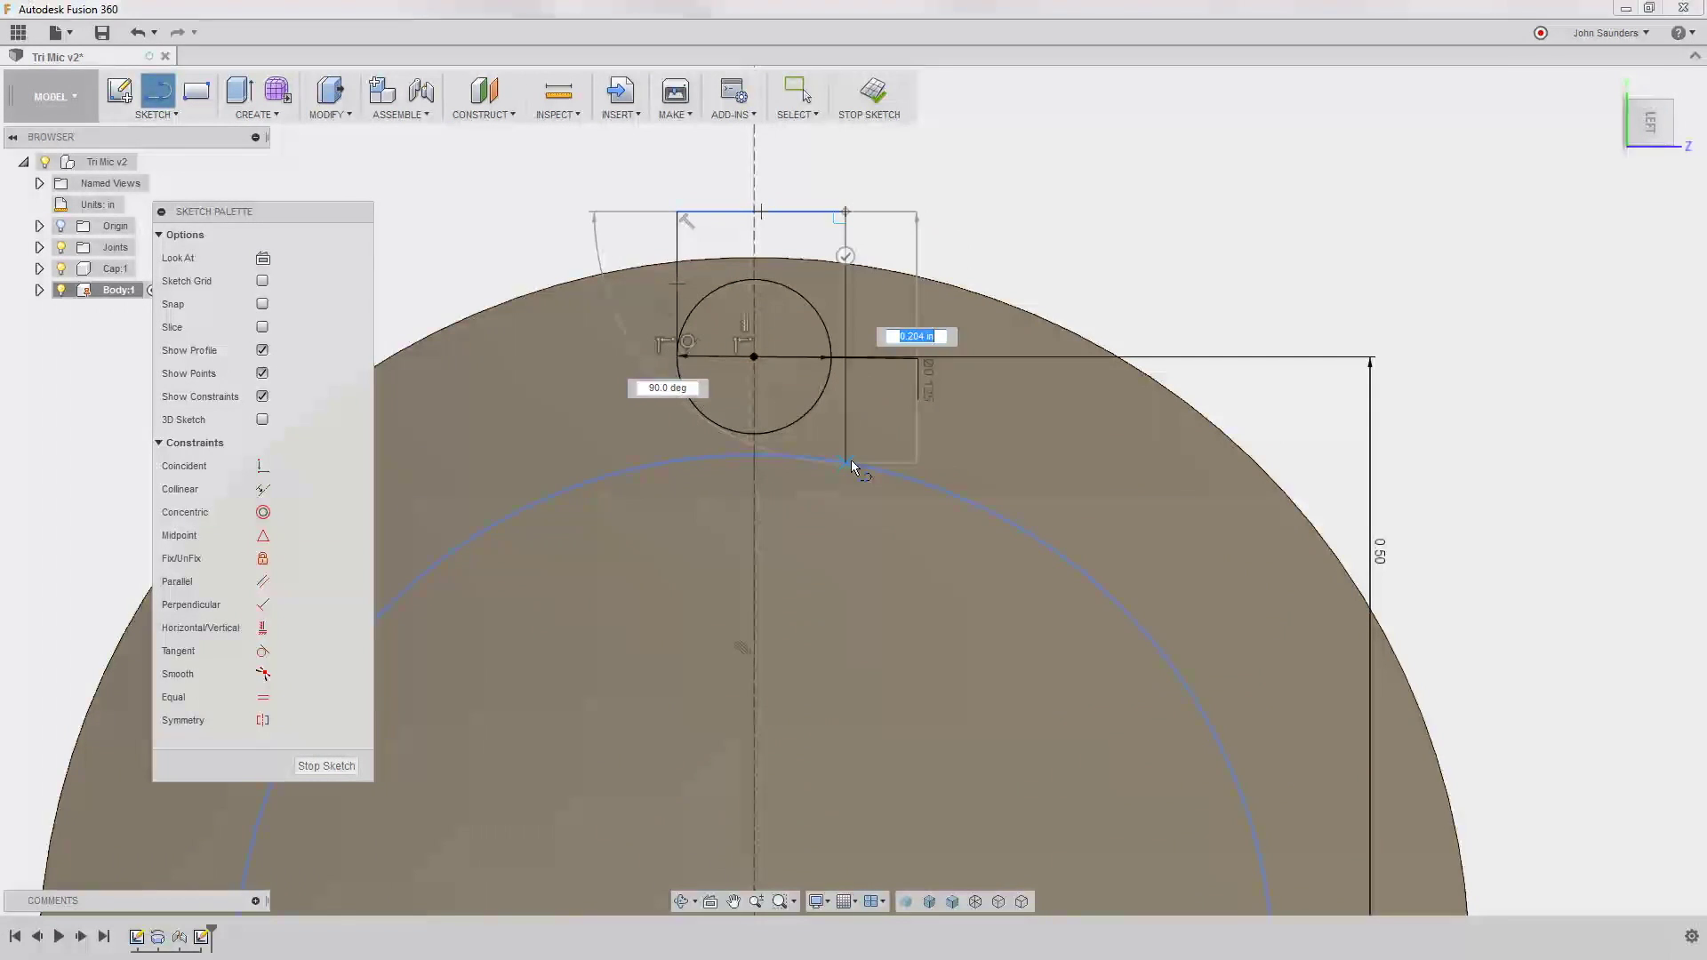
{"action": "scroll", "coordinate": [845, 480], "scroll_direction": "down", "scroll_amount": 4}
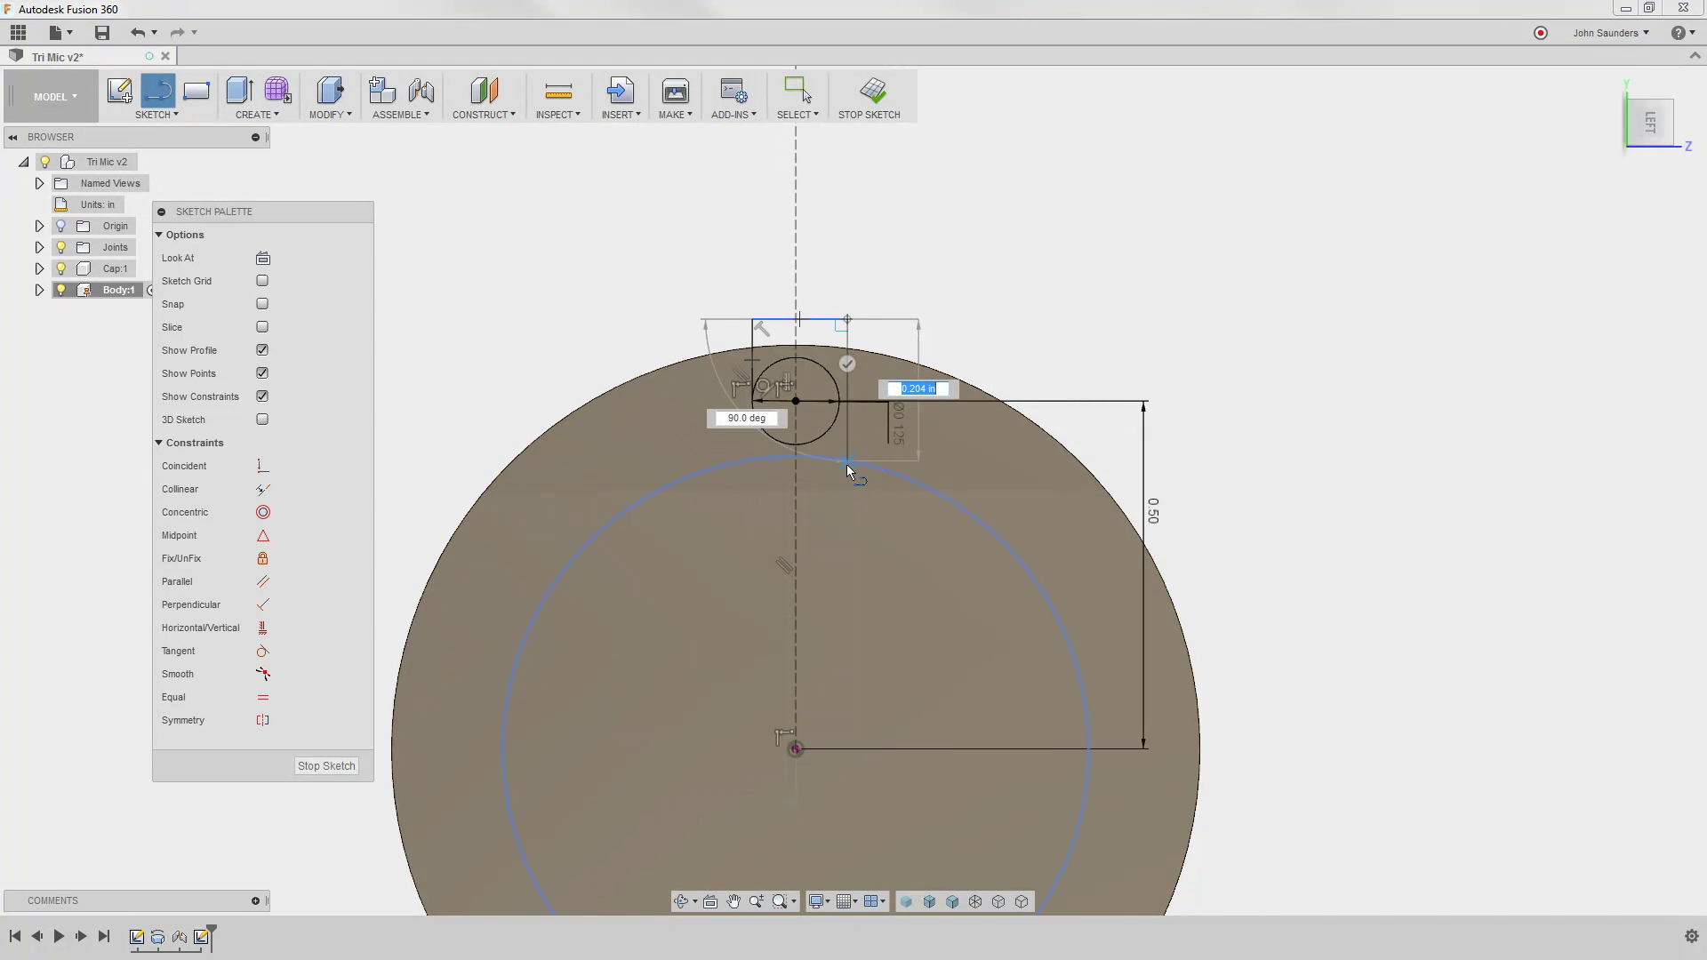
{"action": "scroll", "coordinate": [846, 478], "scroll_direction": "up", "scroll_amount": 3}
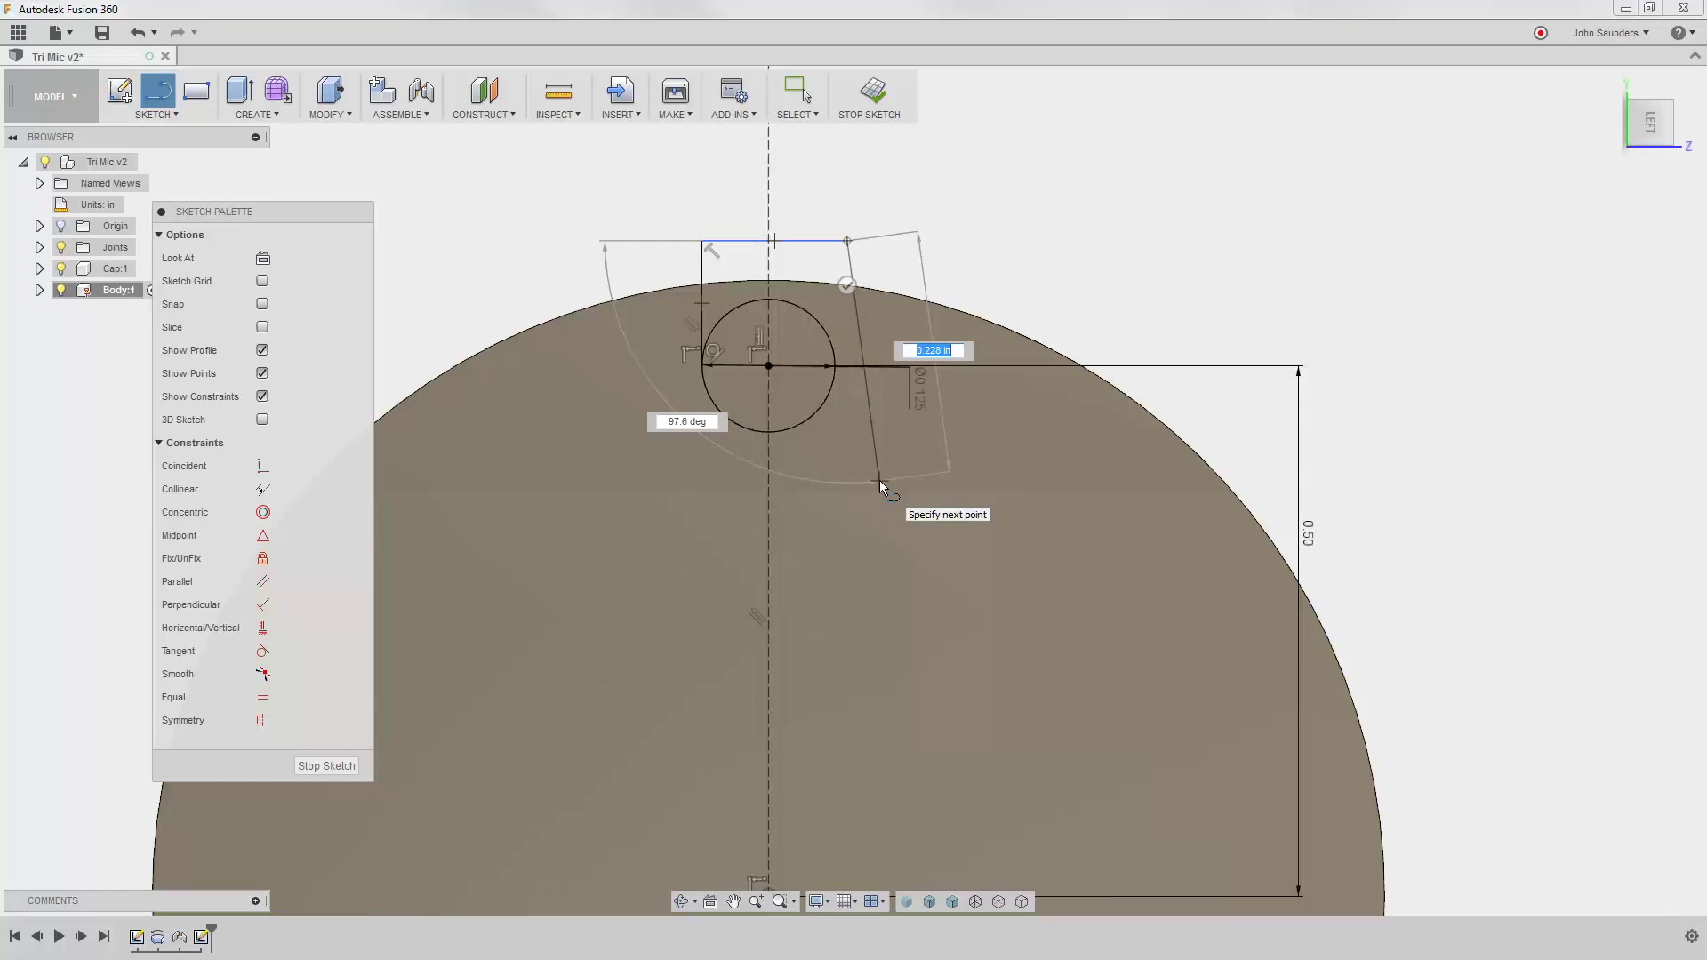
{"action": "left_click", "coordinate": [879, 480]}
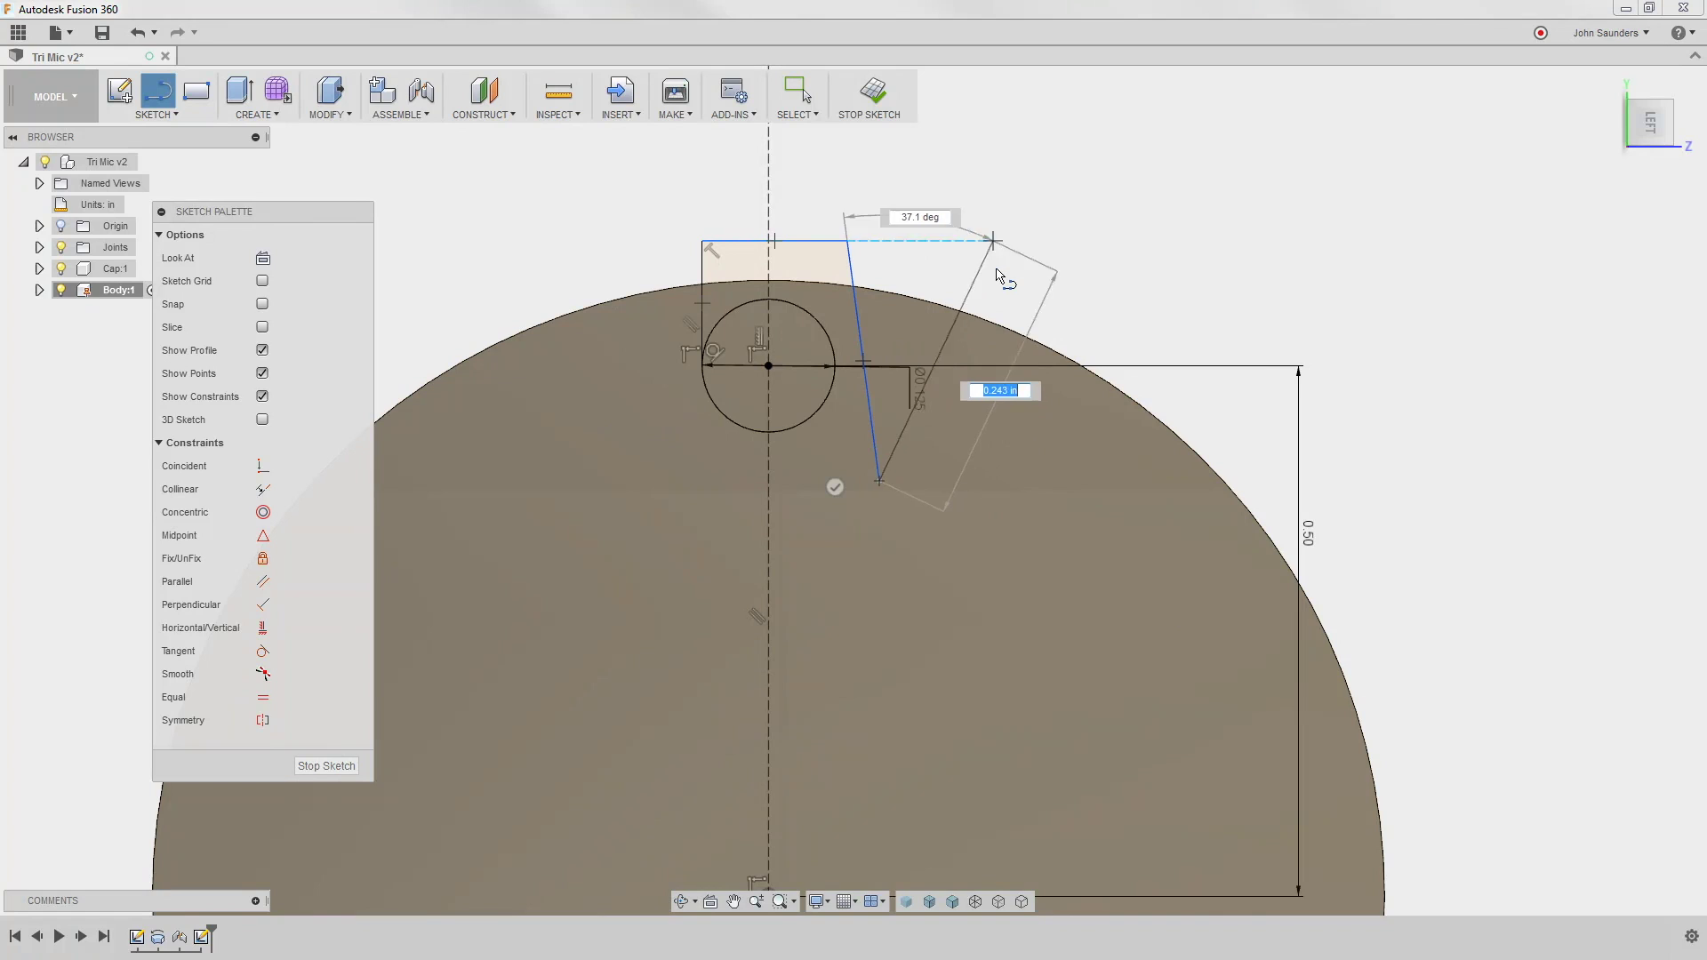
{"action": "key", "text": "Escape"}
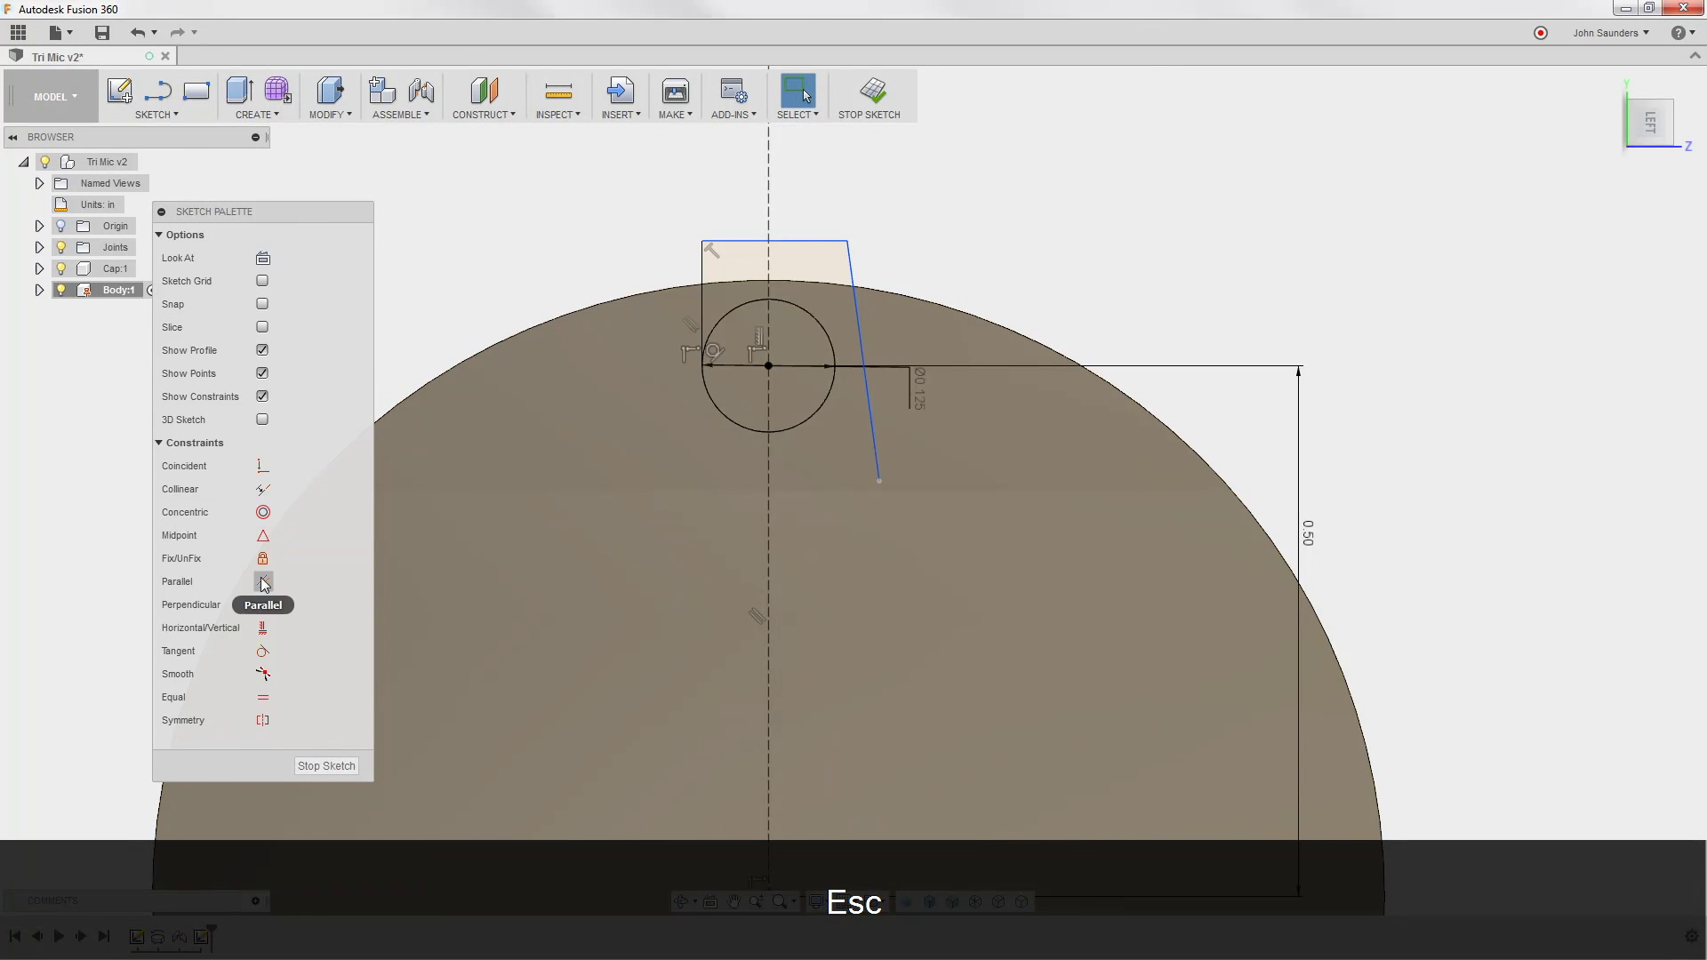
- Constrain the slanted side line perpendicular to the horizontal top line and tangent to the small circle
{"action": "left_click", "coordinate": [263, 604]}
{"action": "left_click", "coordinate": [850, 270]}
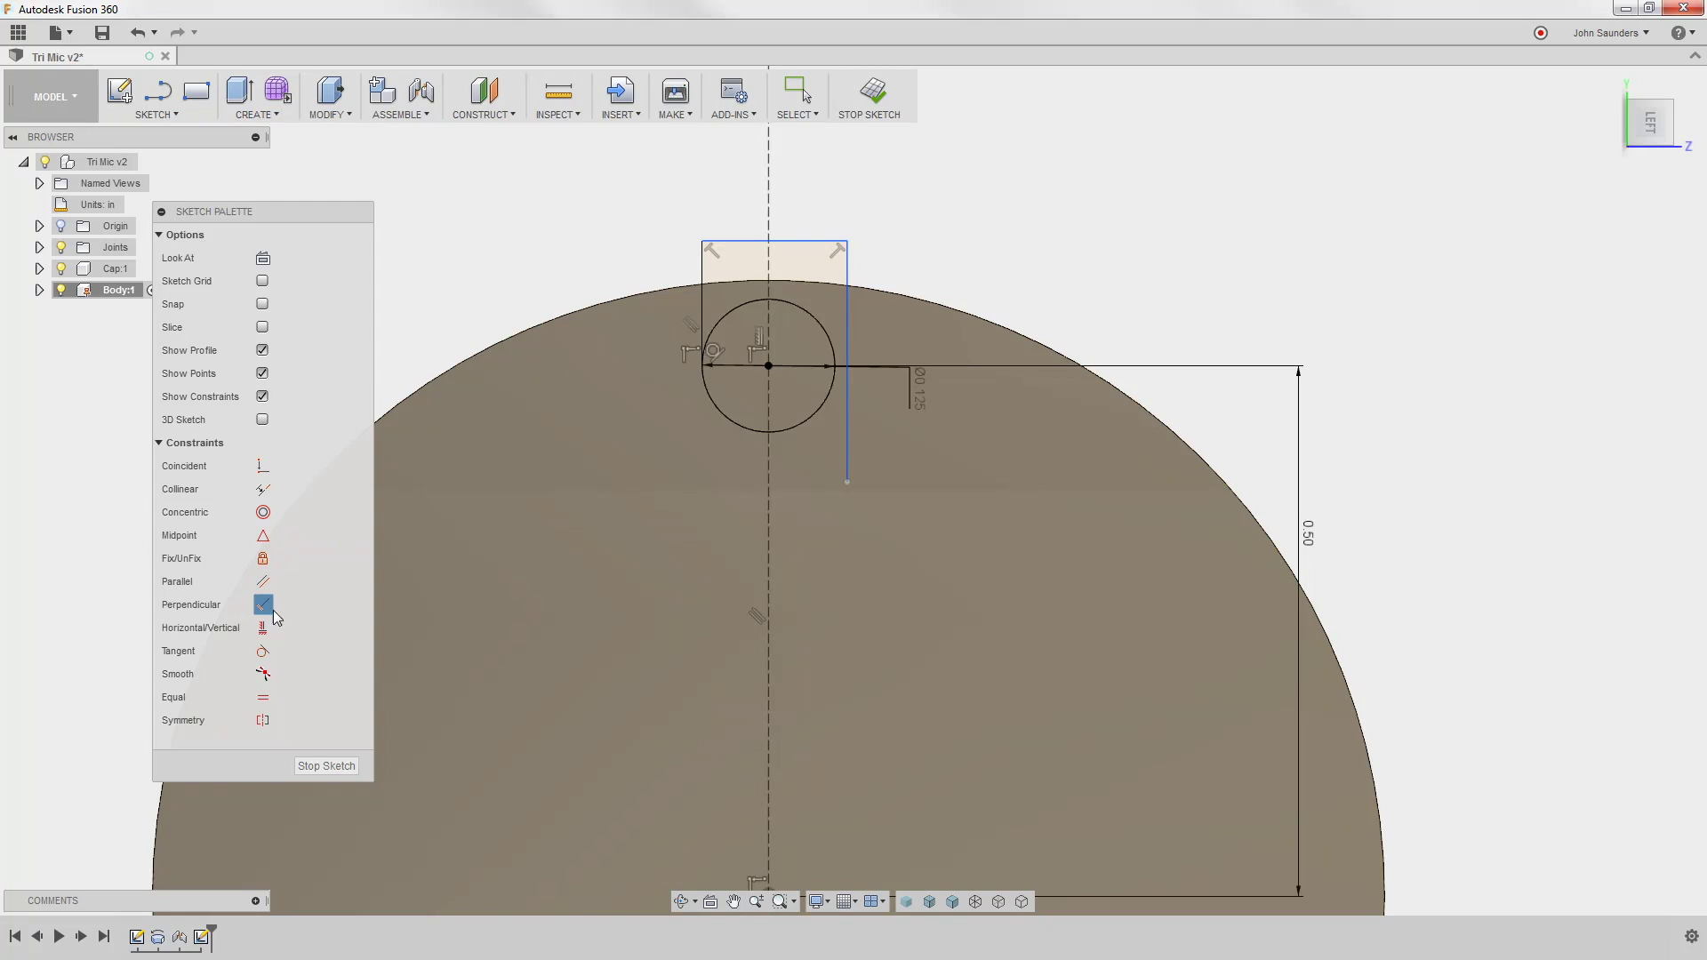
{"action": "left_click", "coordinate": [264, 652]}
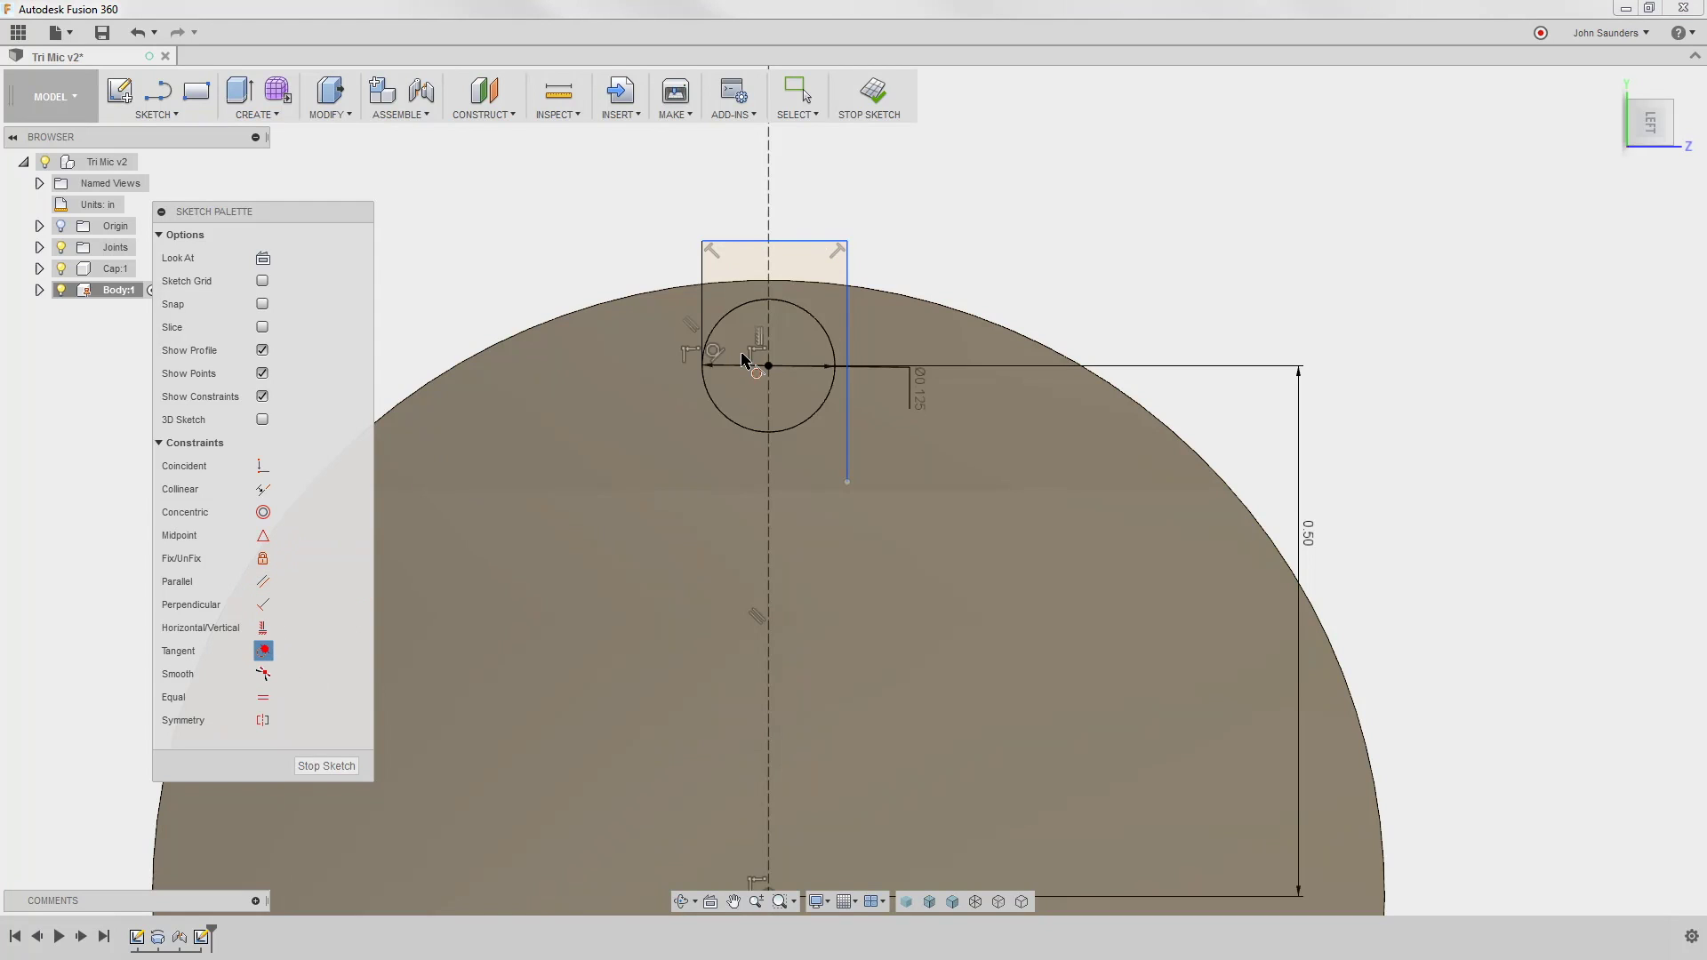
{"action": "left_click", "coordinate": [847, 315]}
{"action": "left_click", "coordinate": [822, 330]}
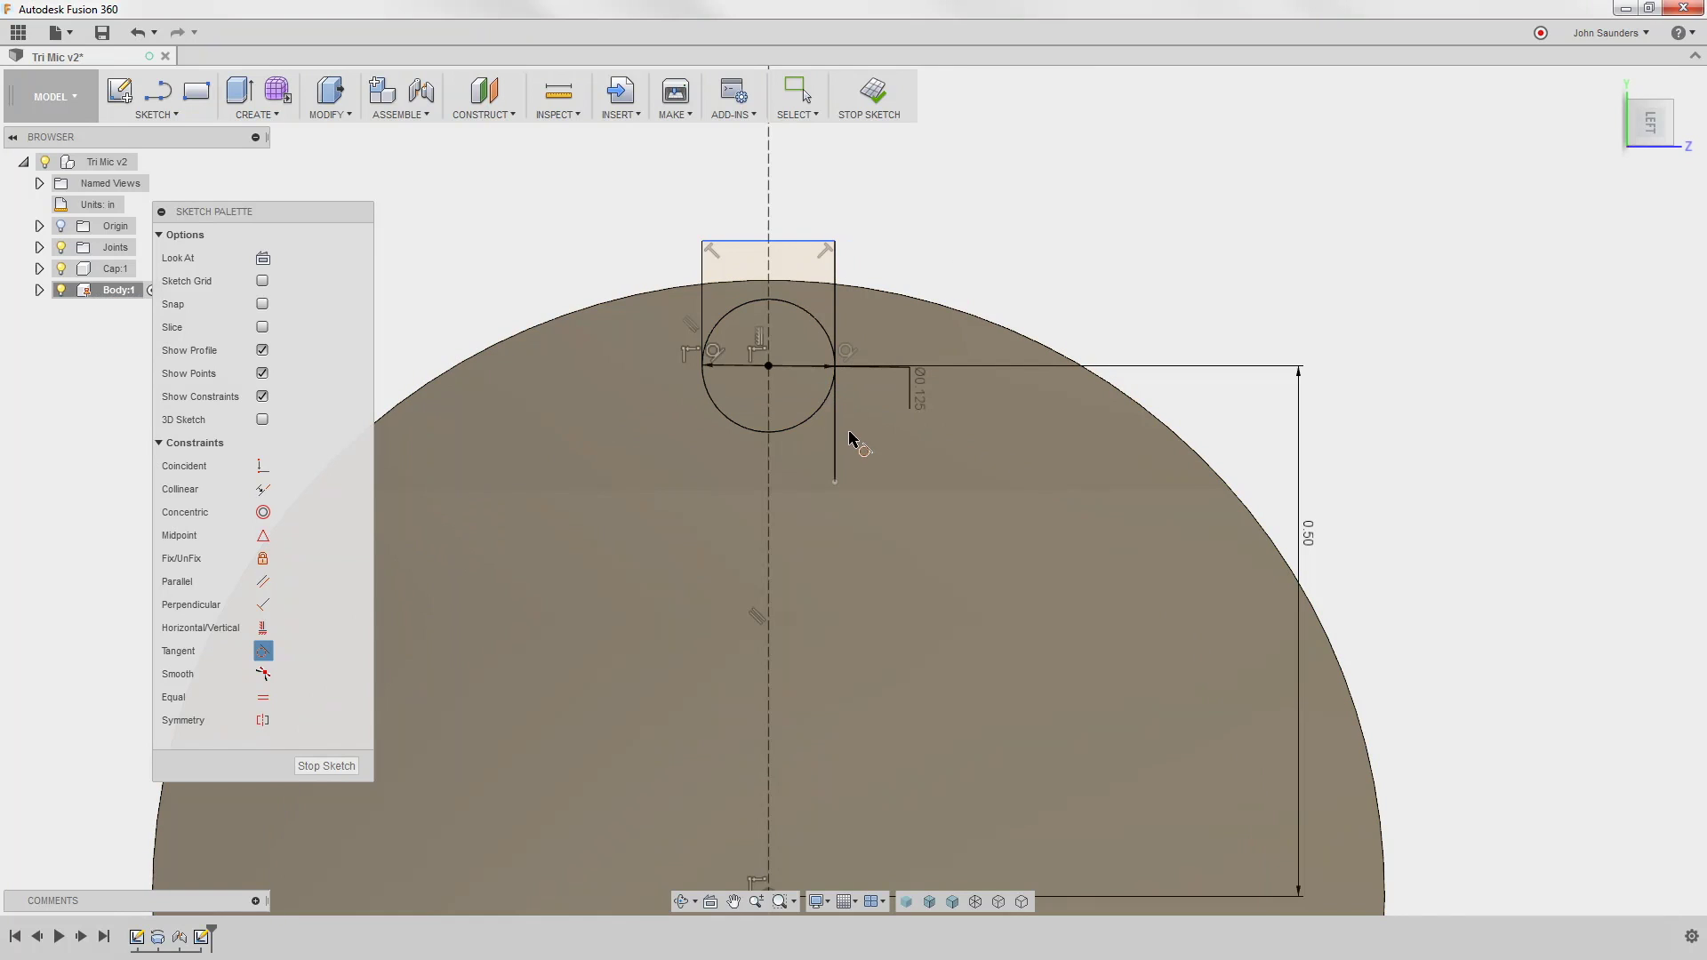
- Trim the overhanging end of the newly tangent side line where it runs past the small circle
{"action": "key", "text": "t"}
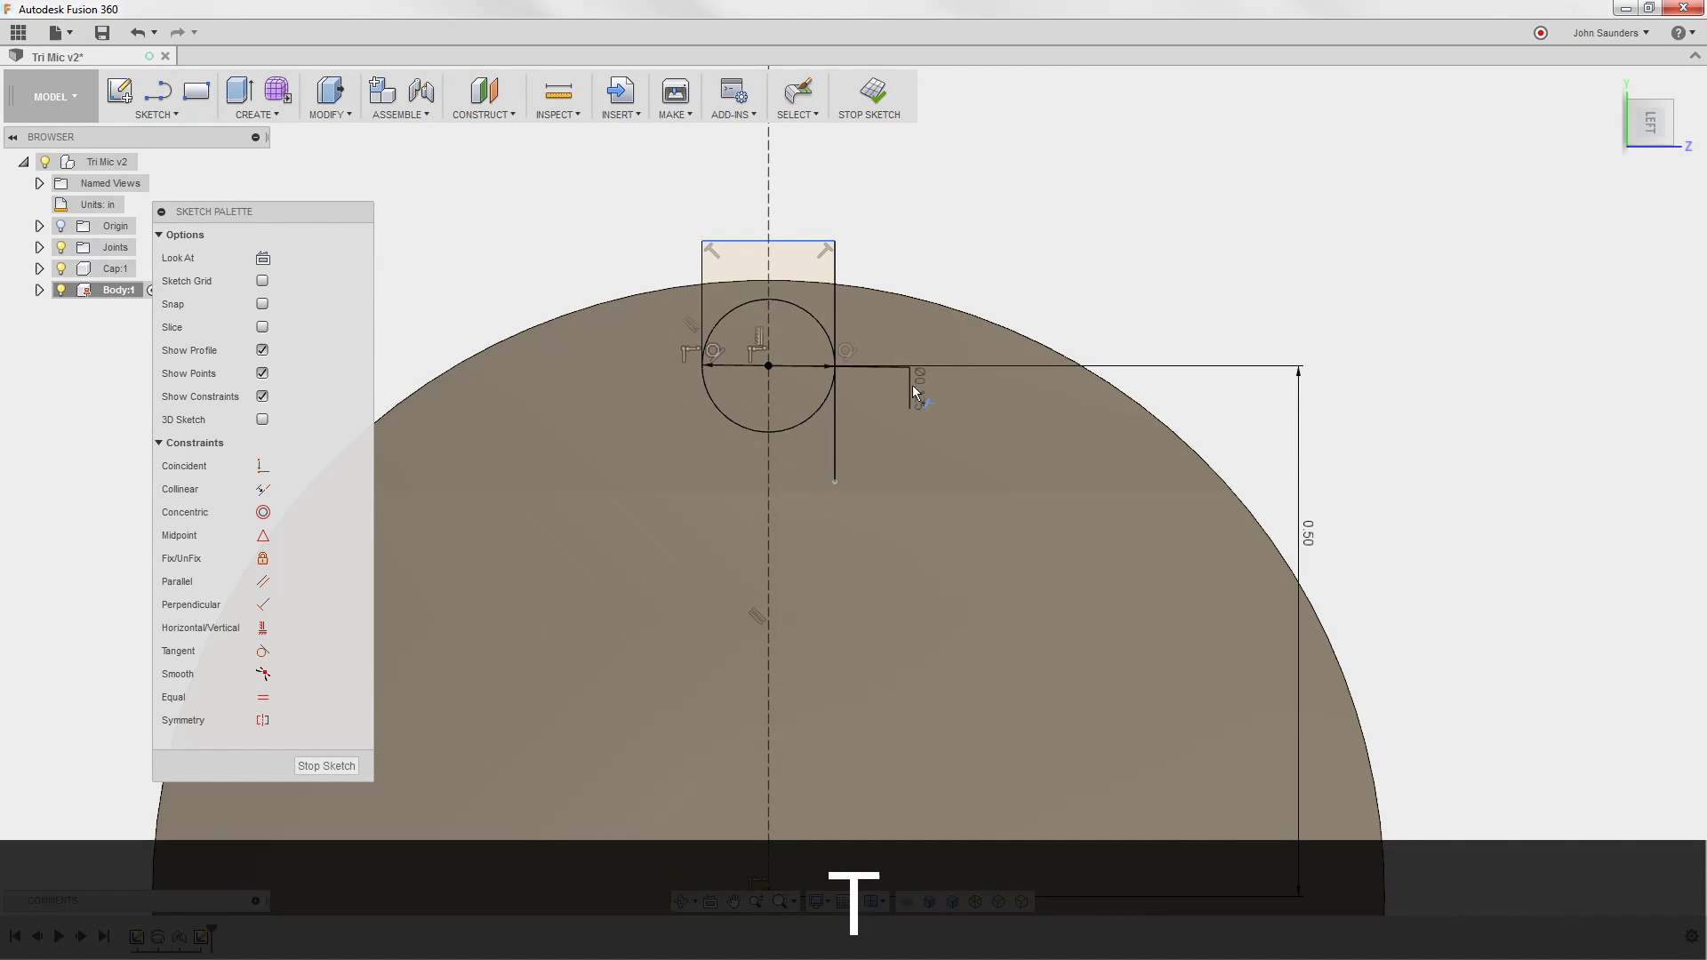
{"action": "left_click", "coordinate": [835, 454]}
{"action": "scroll", "coordinate": [904, 294], "scroll_direction": "down", "scroll_amount": 4}
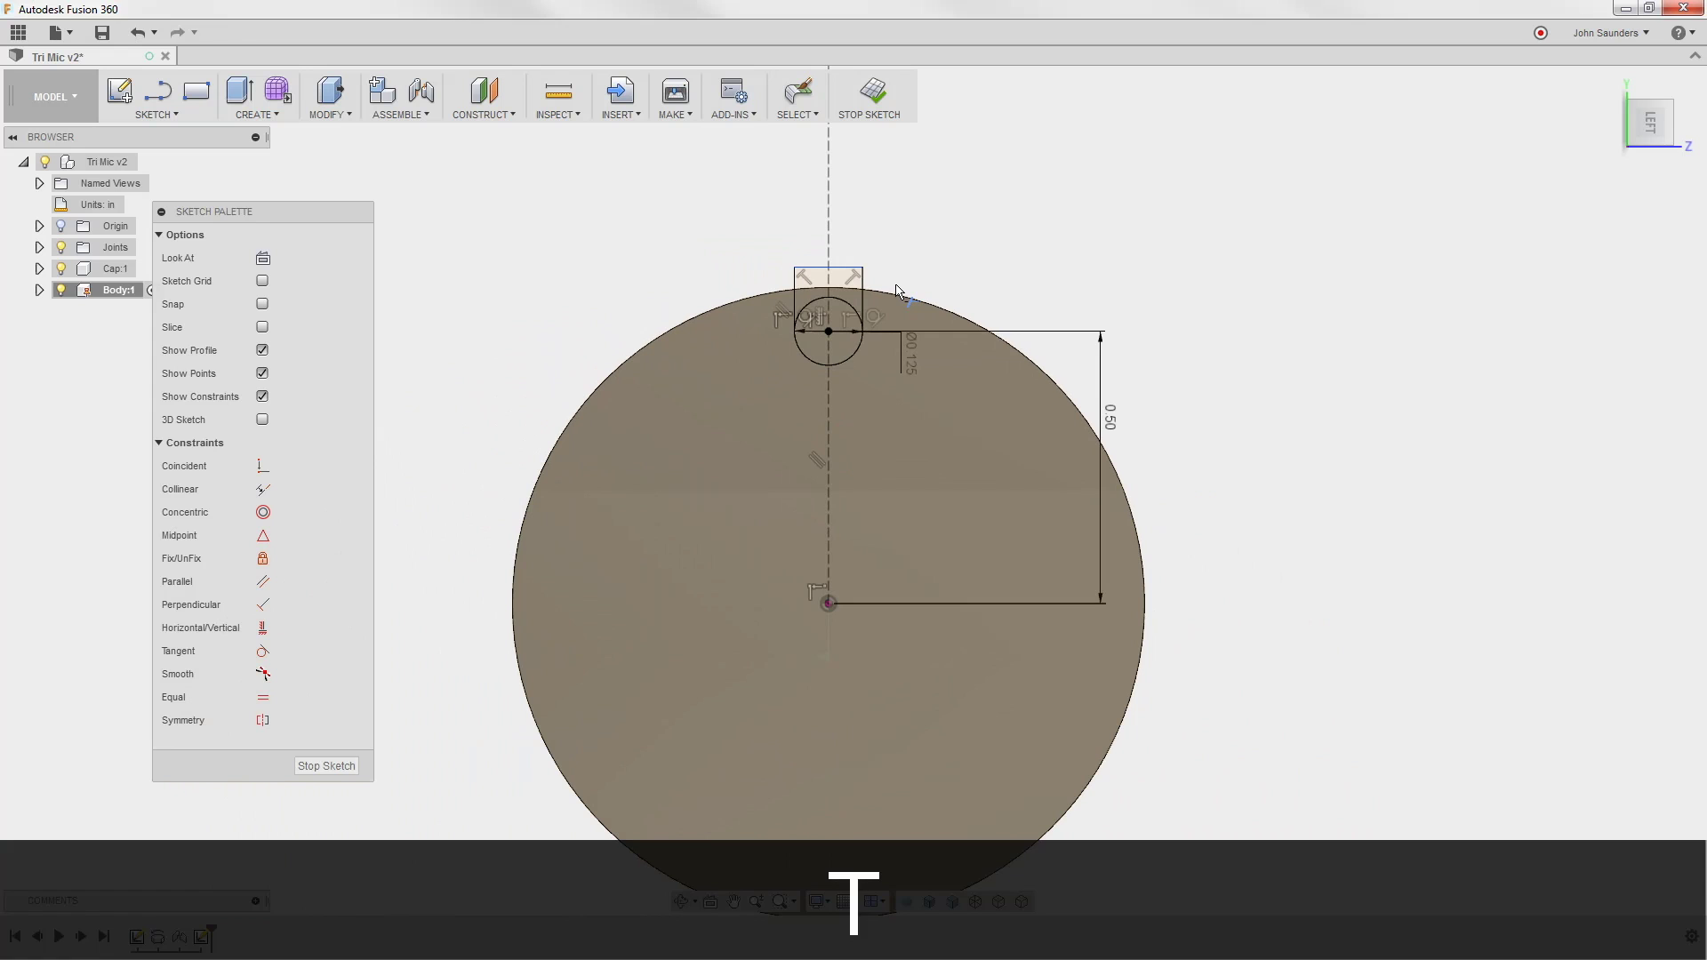
- Extrude the two slot profiles -0.5 in as a cut into the Body's large end
{"action": "key", "text": "e"}
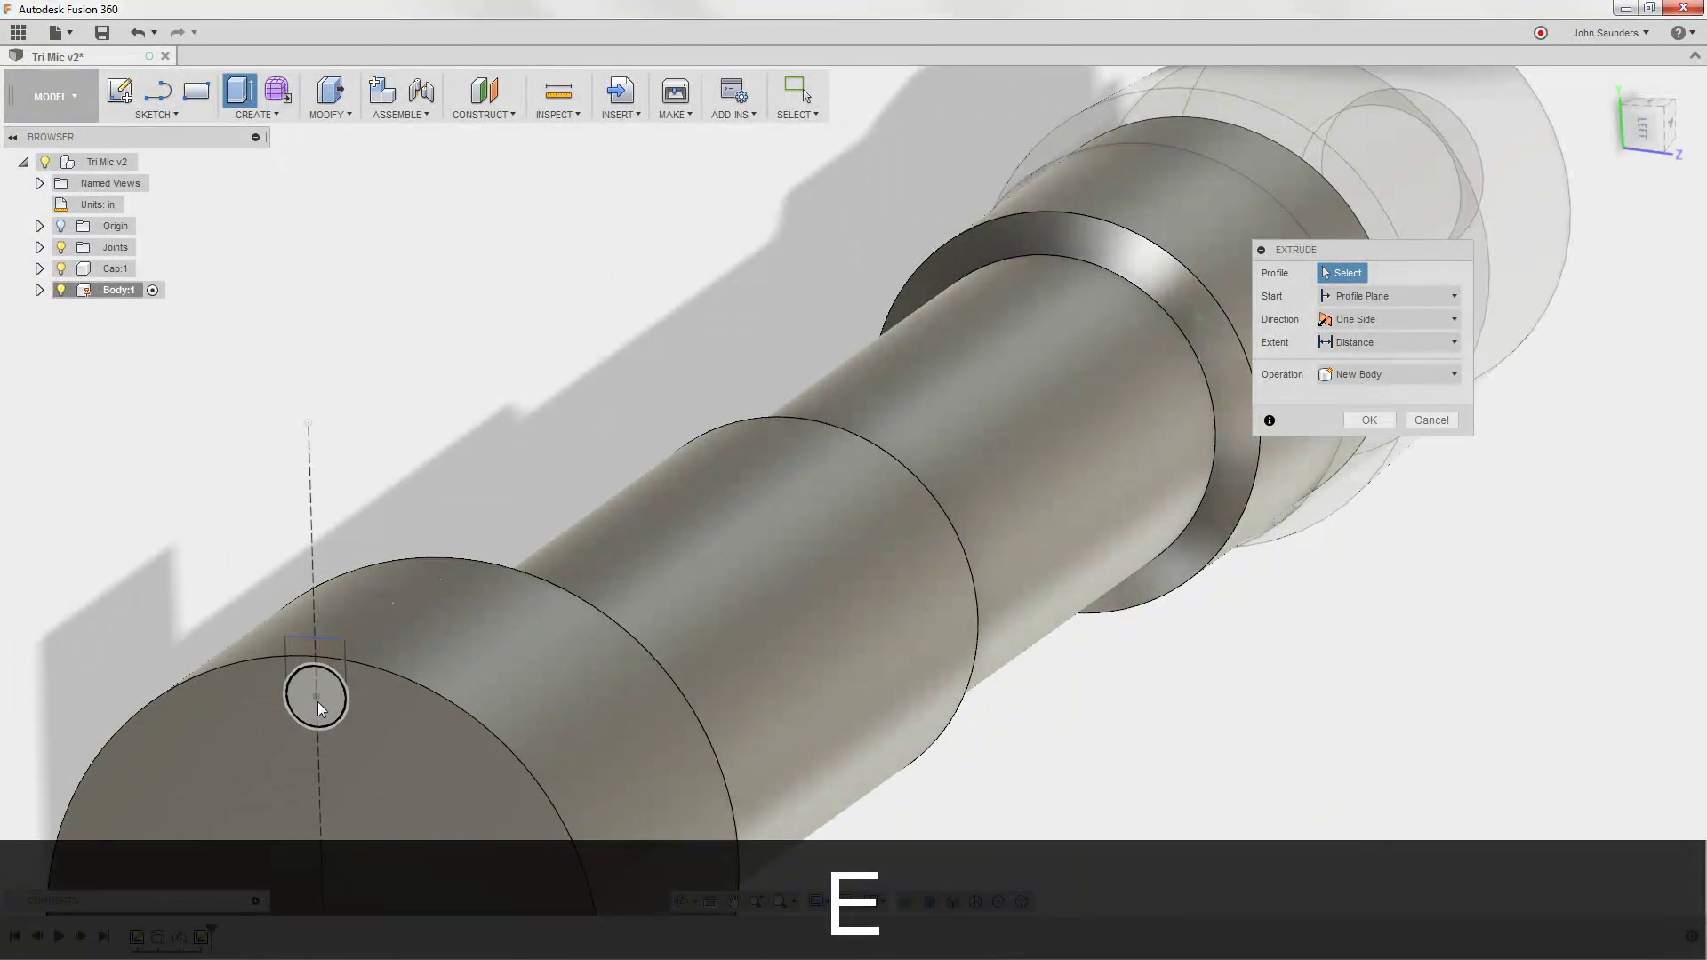
{"action": "left_click", "coordinate": [317, 701]}
{"action": "left_click", "coordinate": [306, 665]}
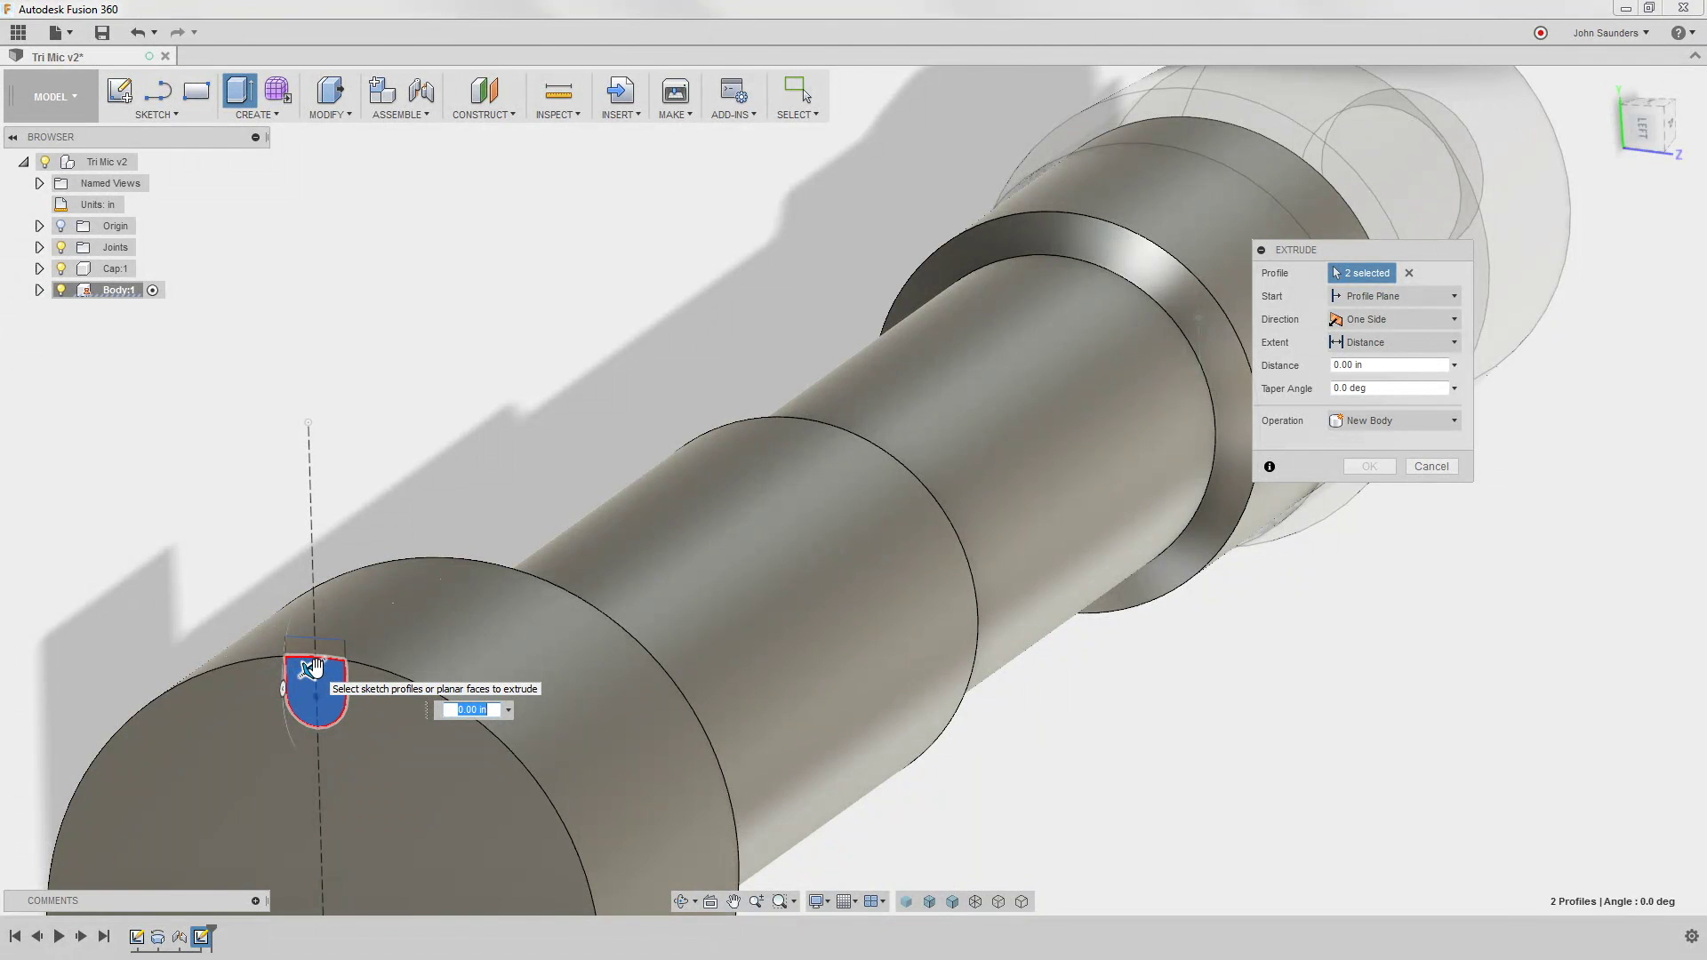
{"action": "type", "text": "-.5"}
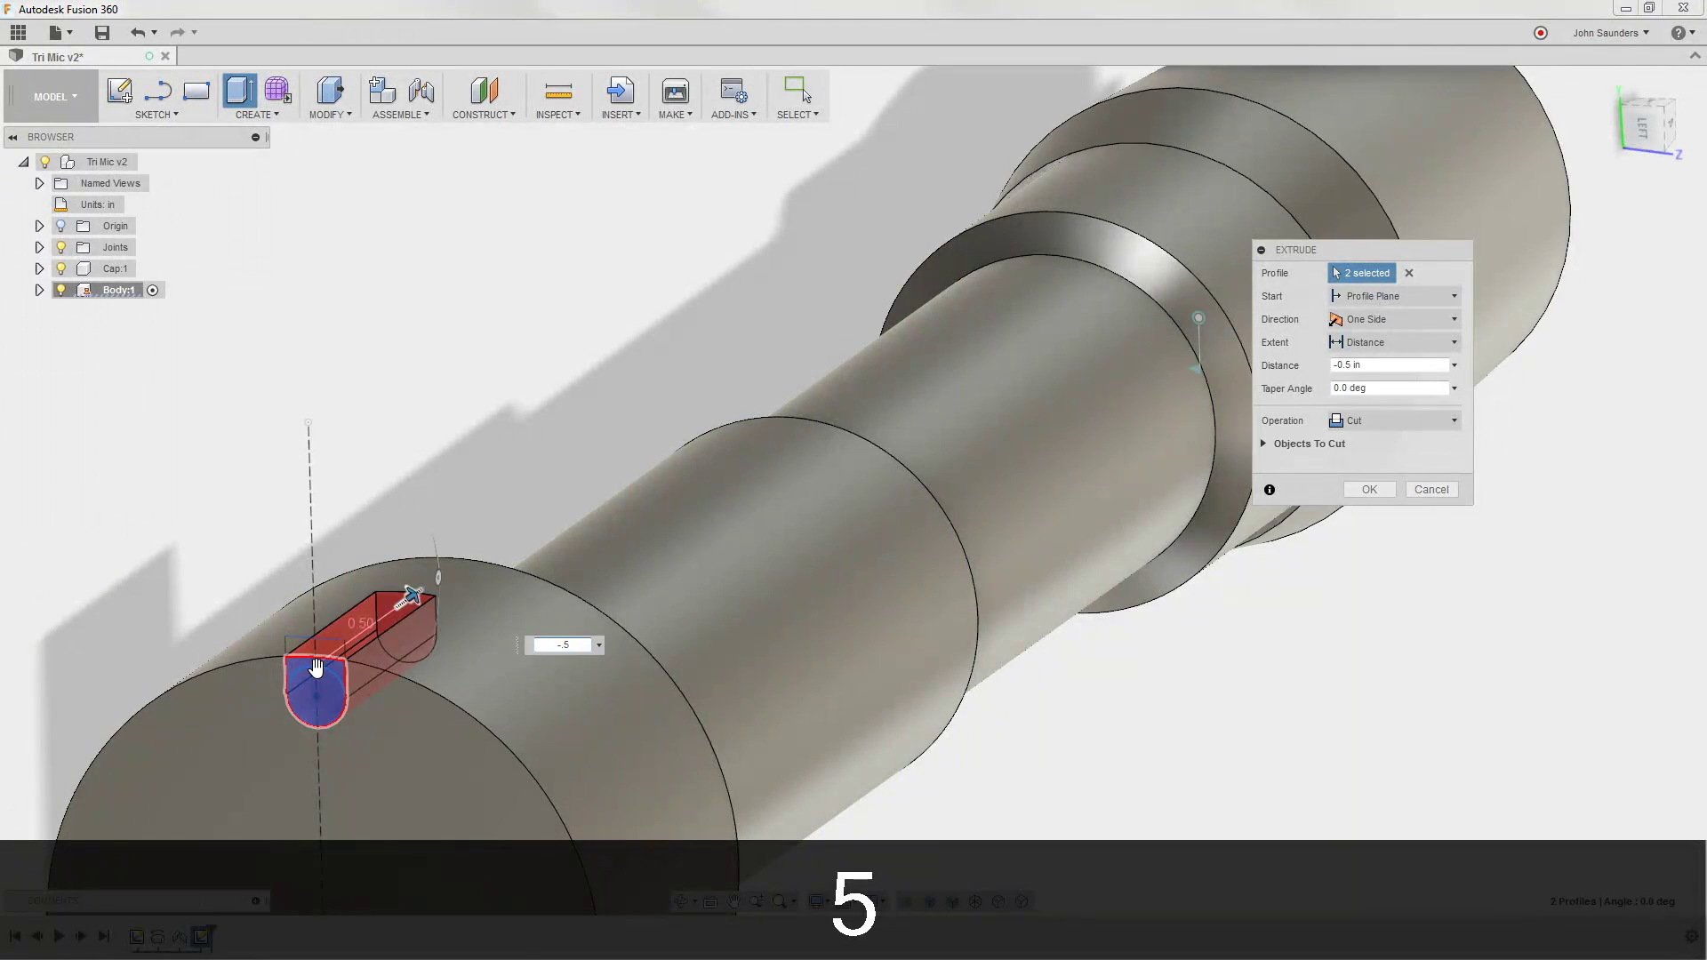
{"action": "key", "text": "Return"}
- Circular-pattern the slot cut feature around the Body's axis with a full pattern and a quantity of 3
{"action": "scroll", "coordinate": [388, 670], "scroll_direction": "down", "scroll_amount": 5}
{"action": "middle_click_drag", "start_coordinate": [400, 545], "coordinate": [376, 222], "text": "shift"}
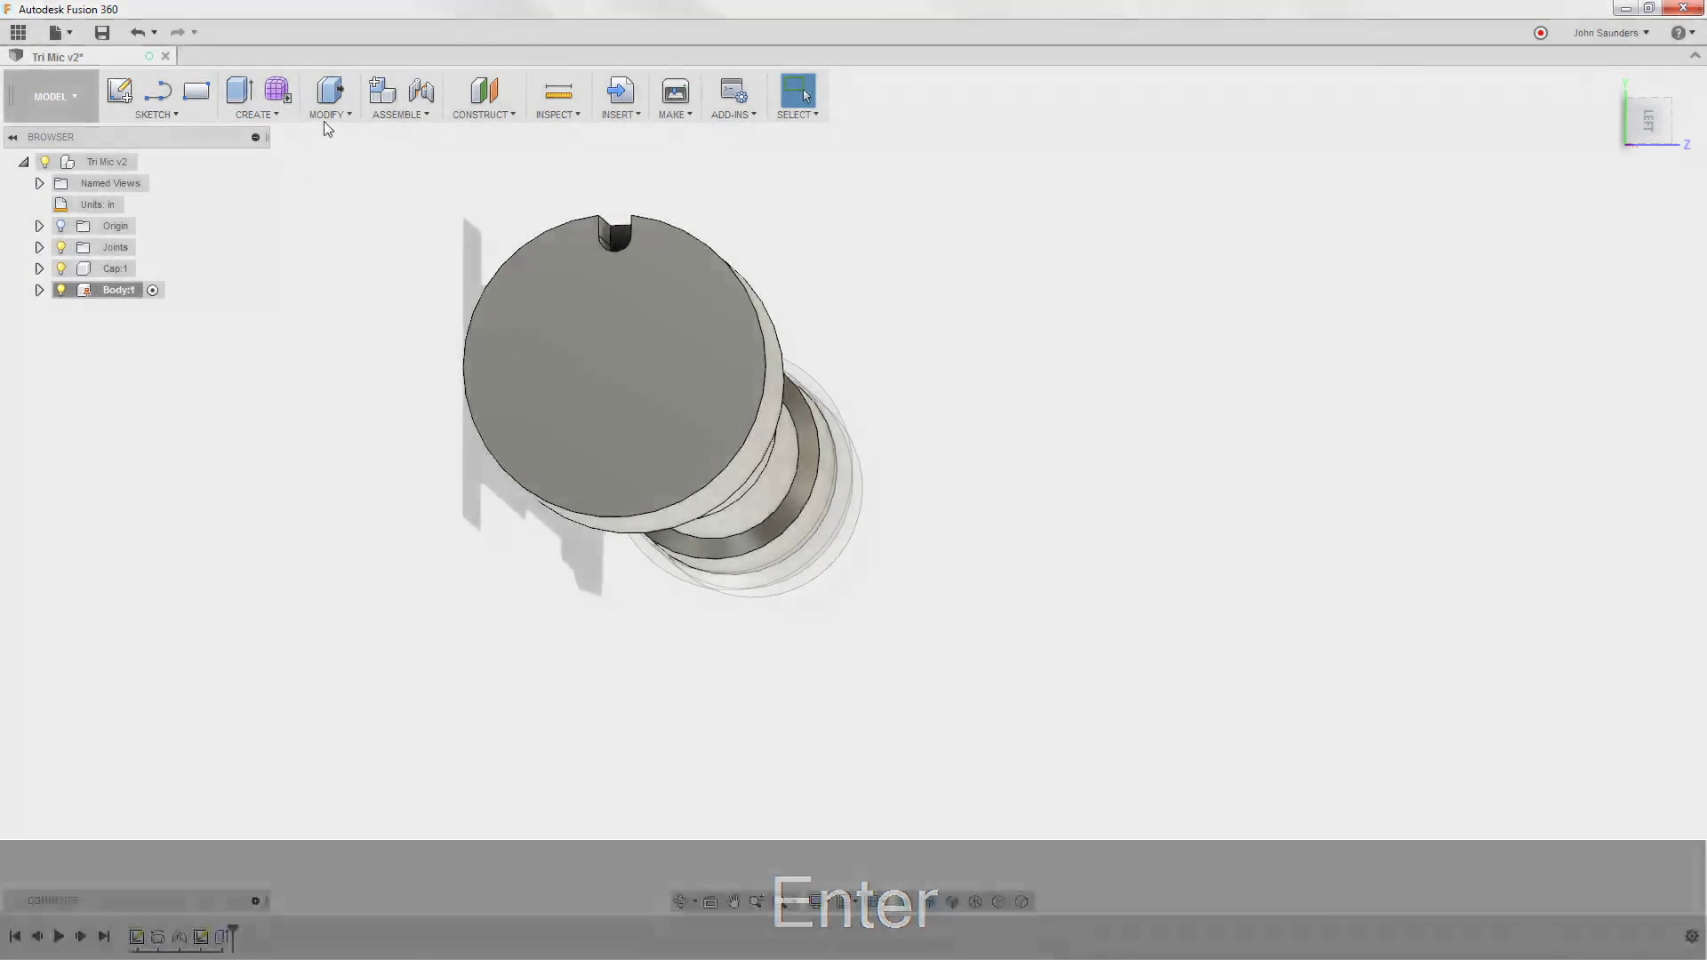
{"action": "left_click", "coordinate": [263, 116]}
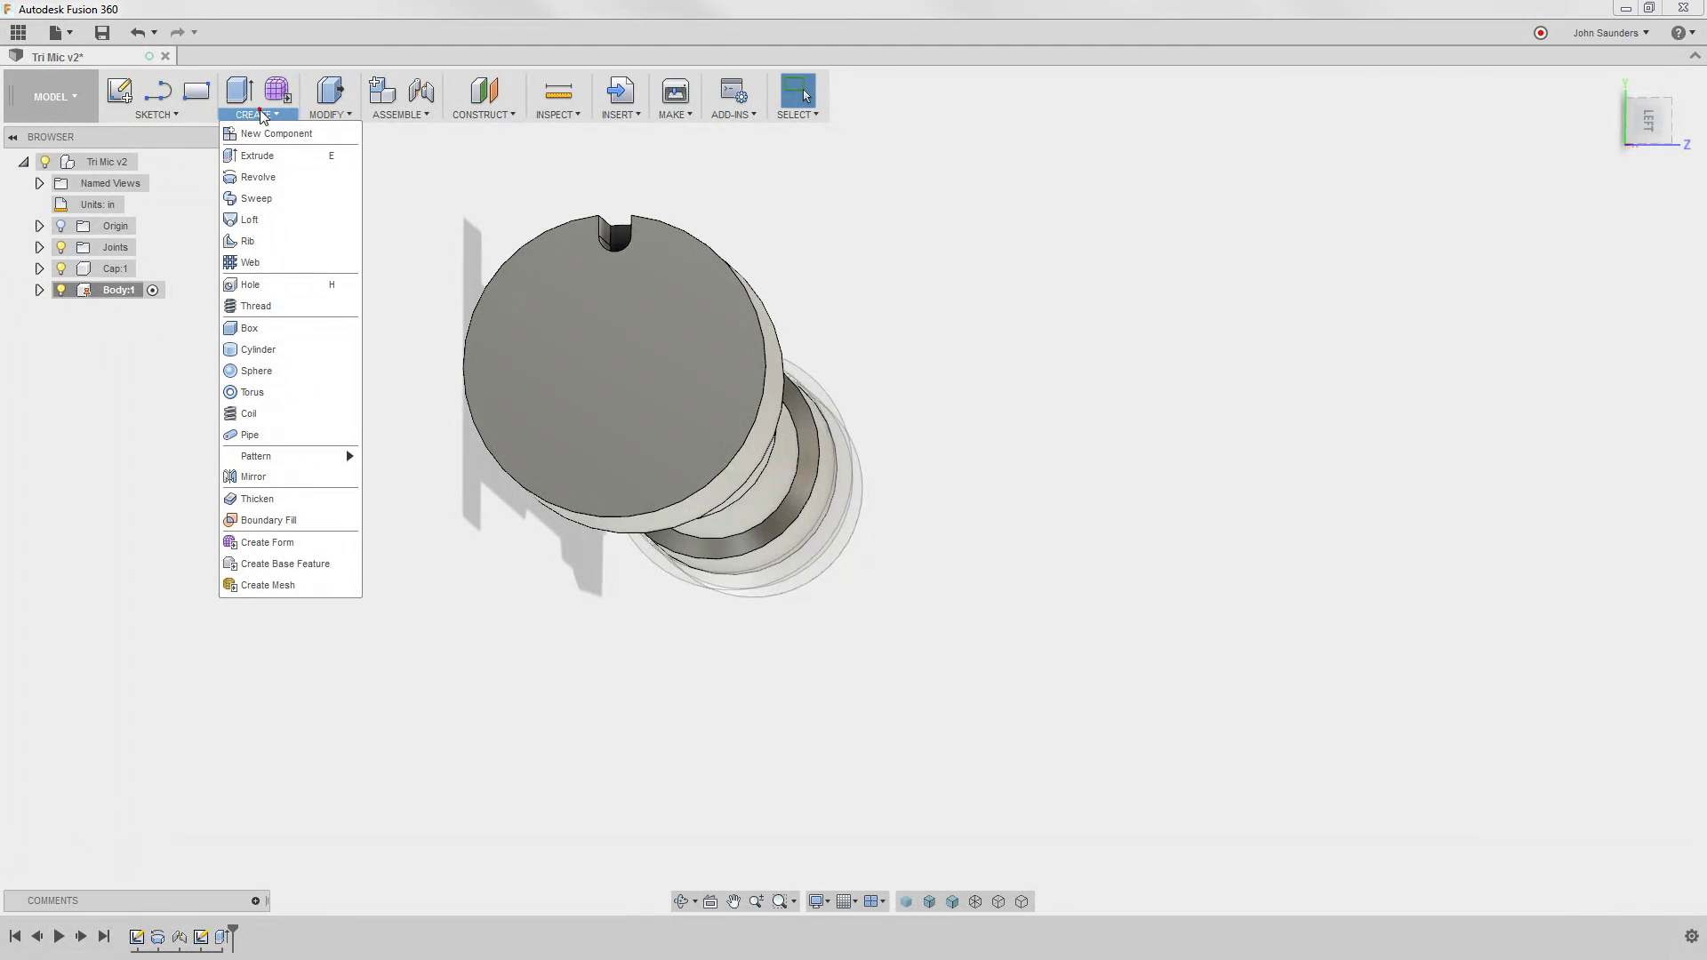
{"action": "mouse_move", "coordinate": [310, 459]}
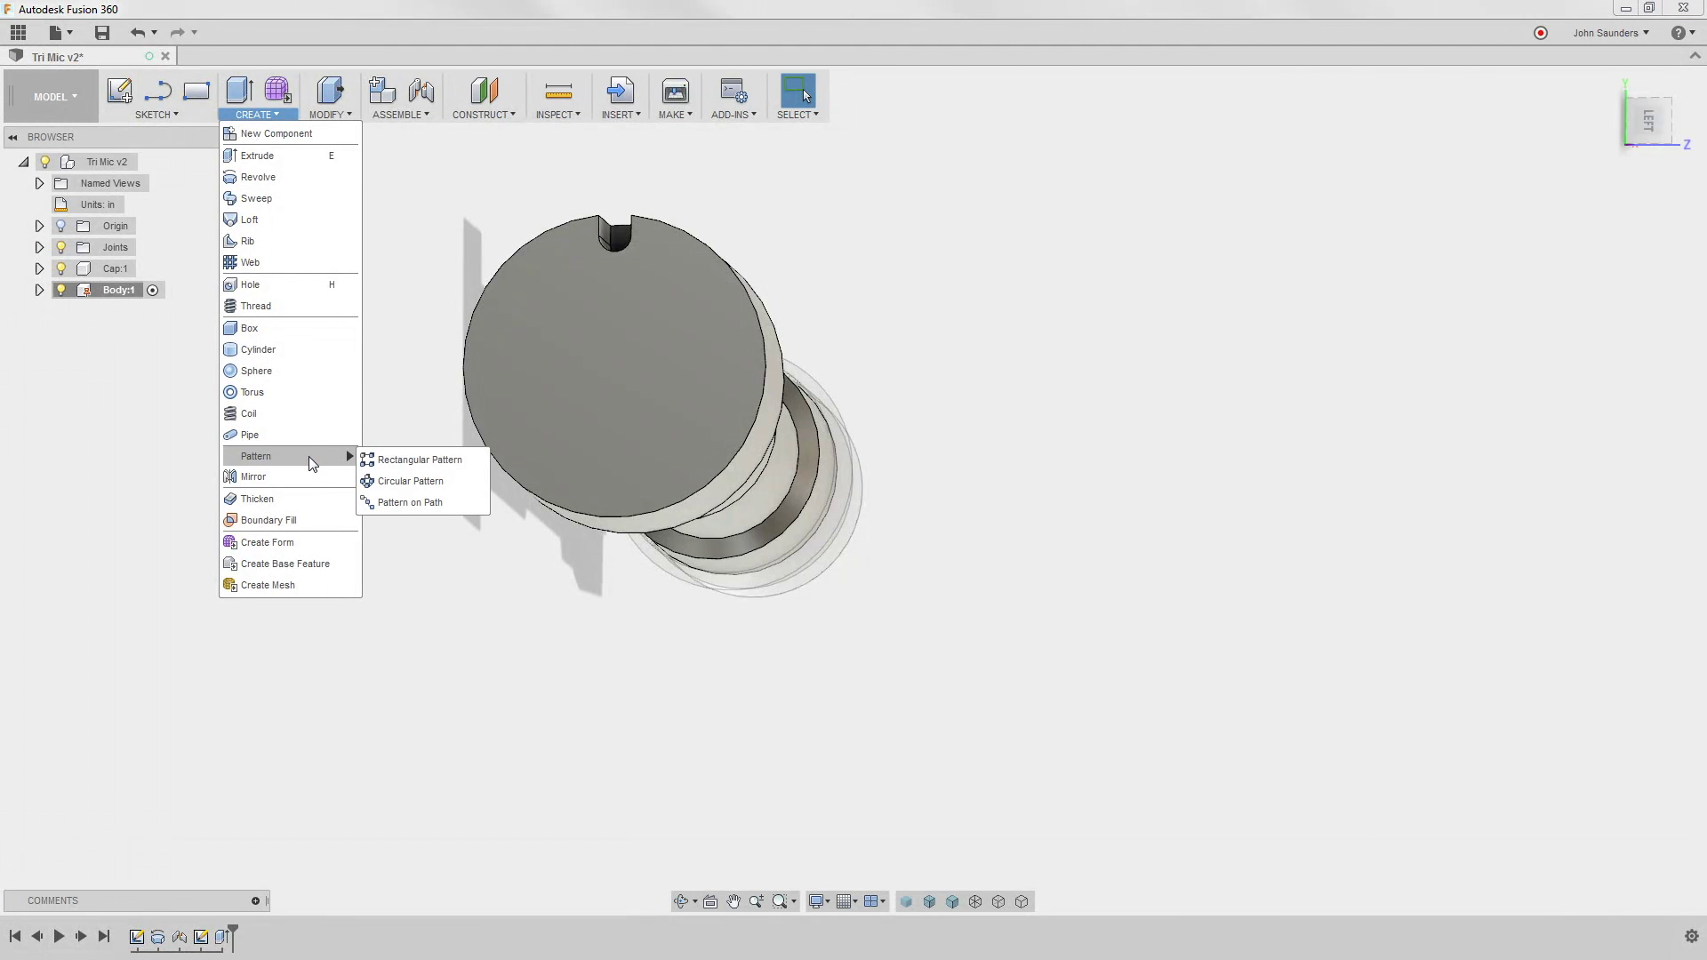
{"action": "left_click", "coordinate": [413, 485]}
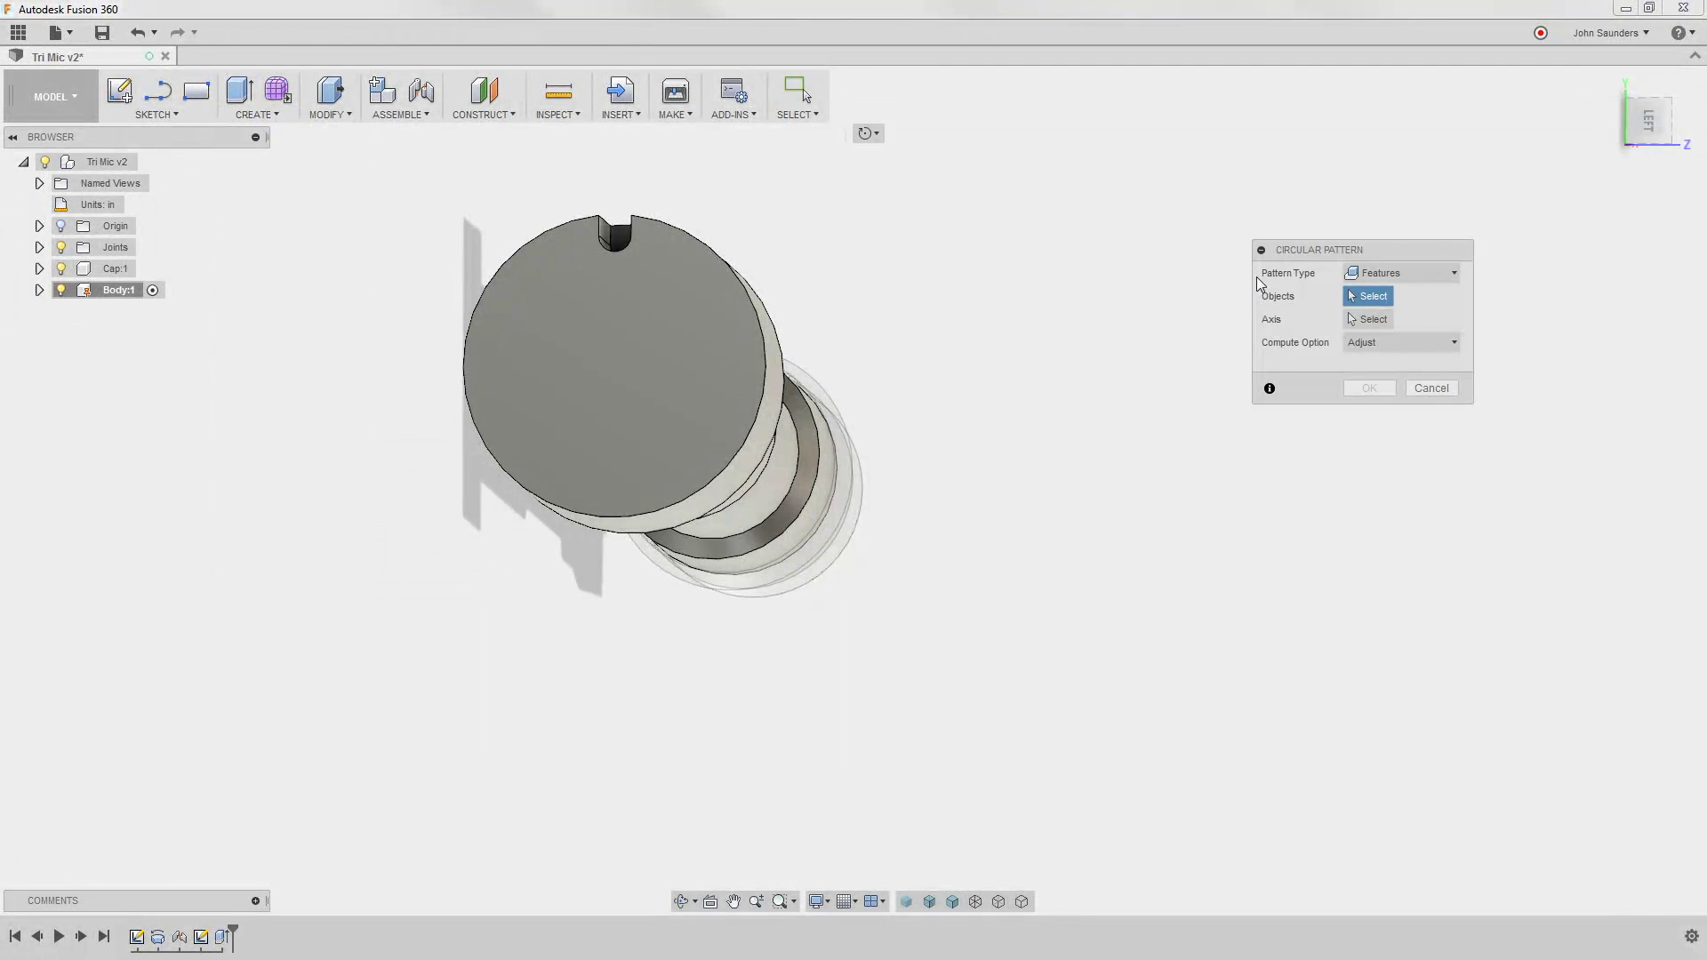
{"action": "left_click", "coordinate": [1369, 283]}
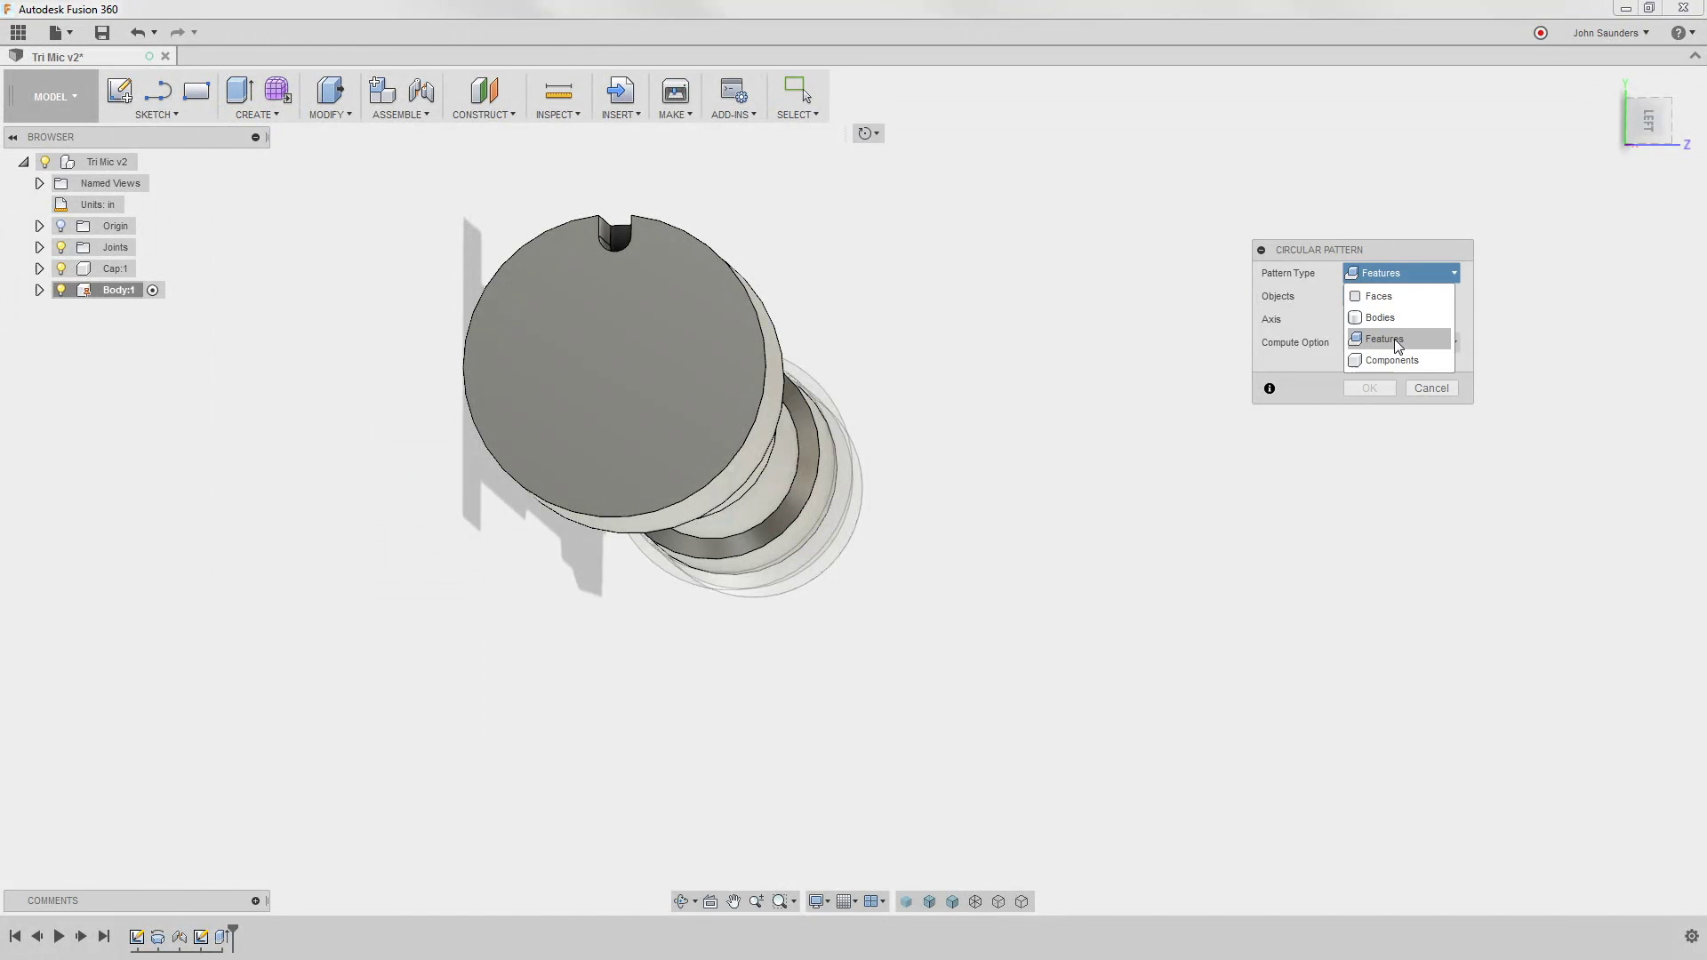
{"action": "left_click", "coordinate": [1394, 339]}
{"action": "middle_click_drag", "start_coordinate": [1042, 608], "coordinate": [1085, 590], "text": "shift"}
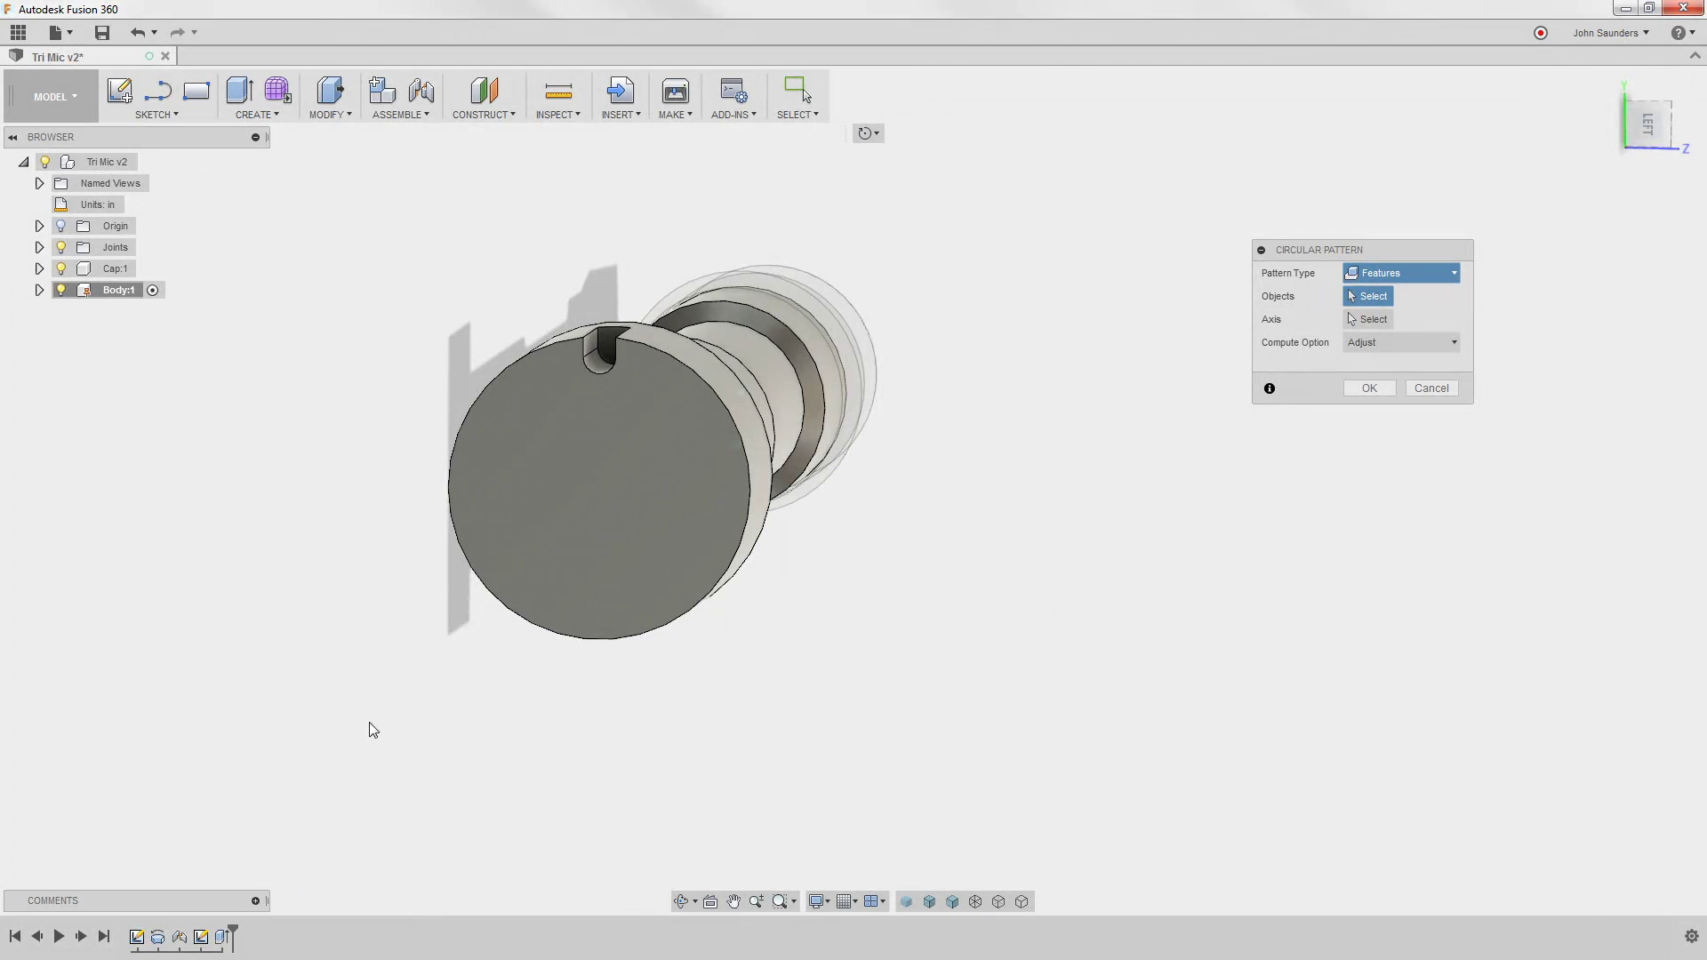
{"action": "left_click", "coordinate": [222, 938]}
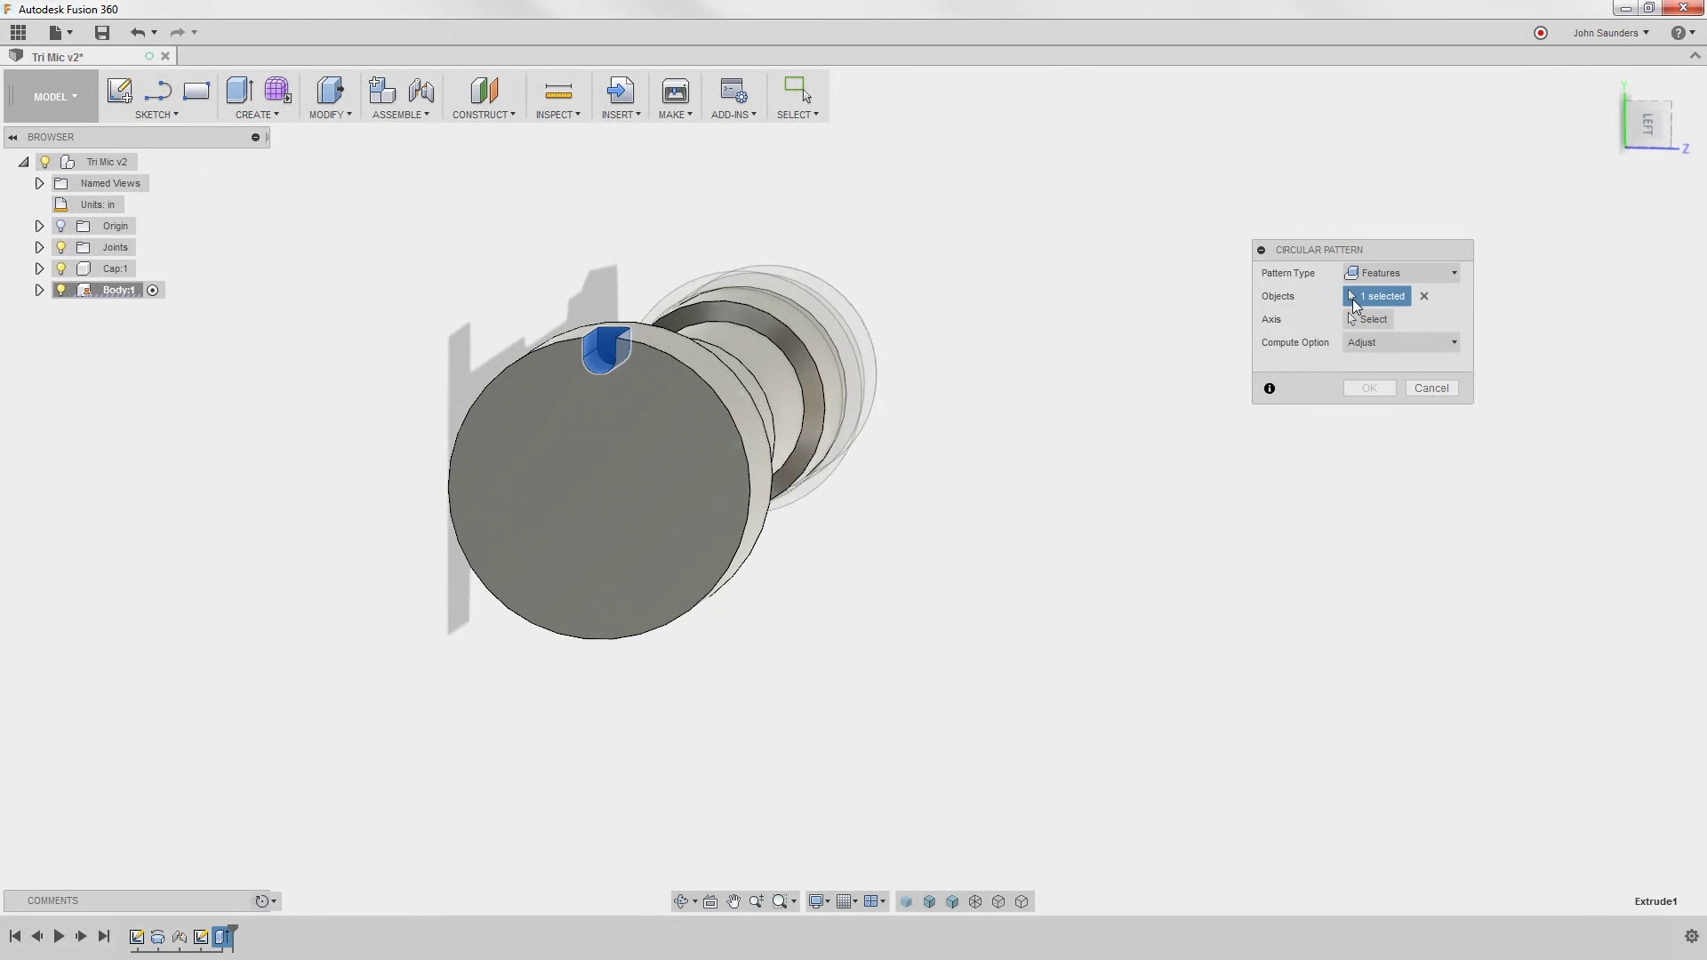
{"action": "left_click", "coordinate": [1366, 319]}
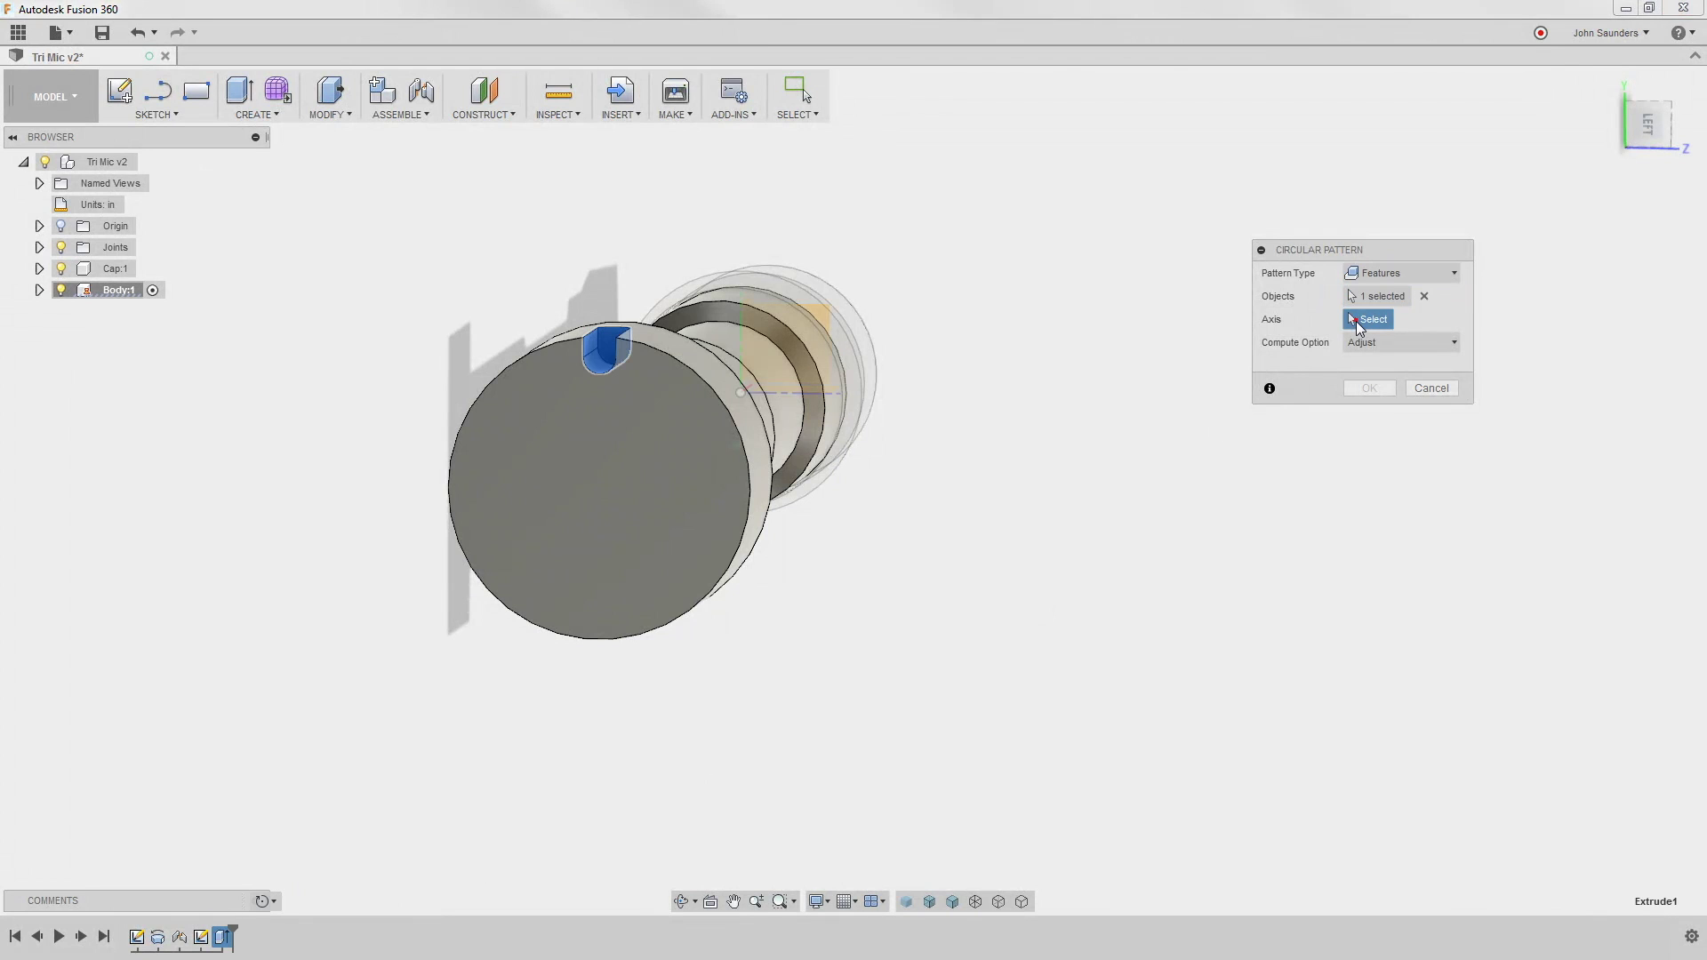
{"action": "left_click", "coordinate": [742, 543]}
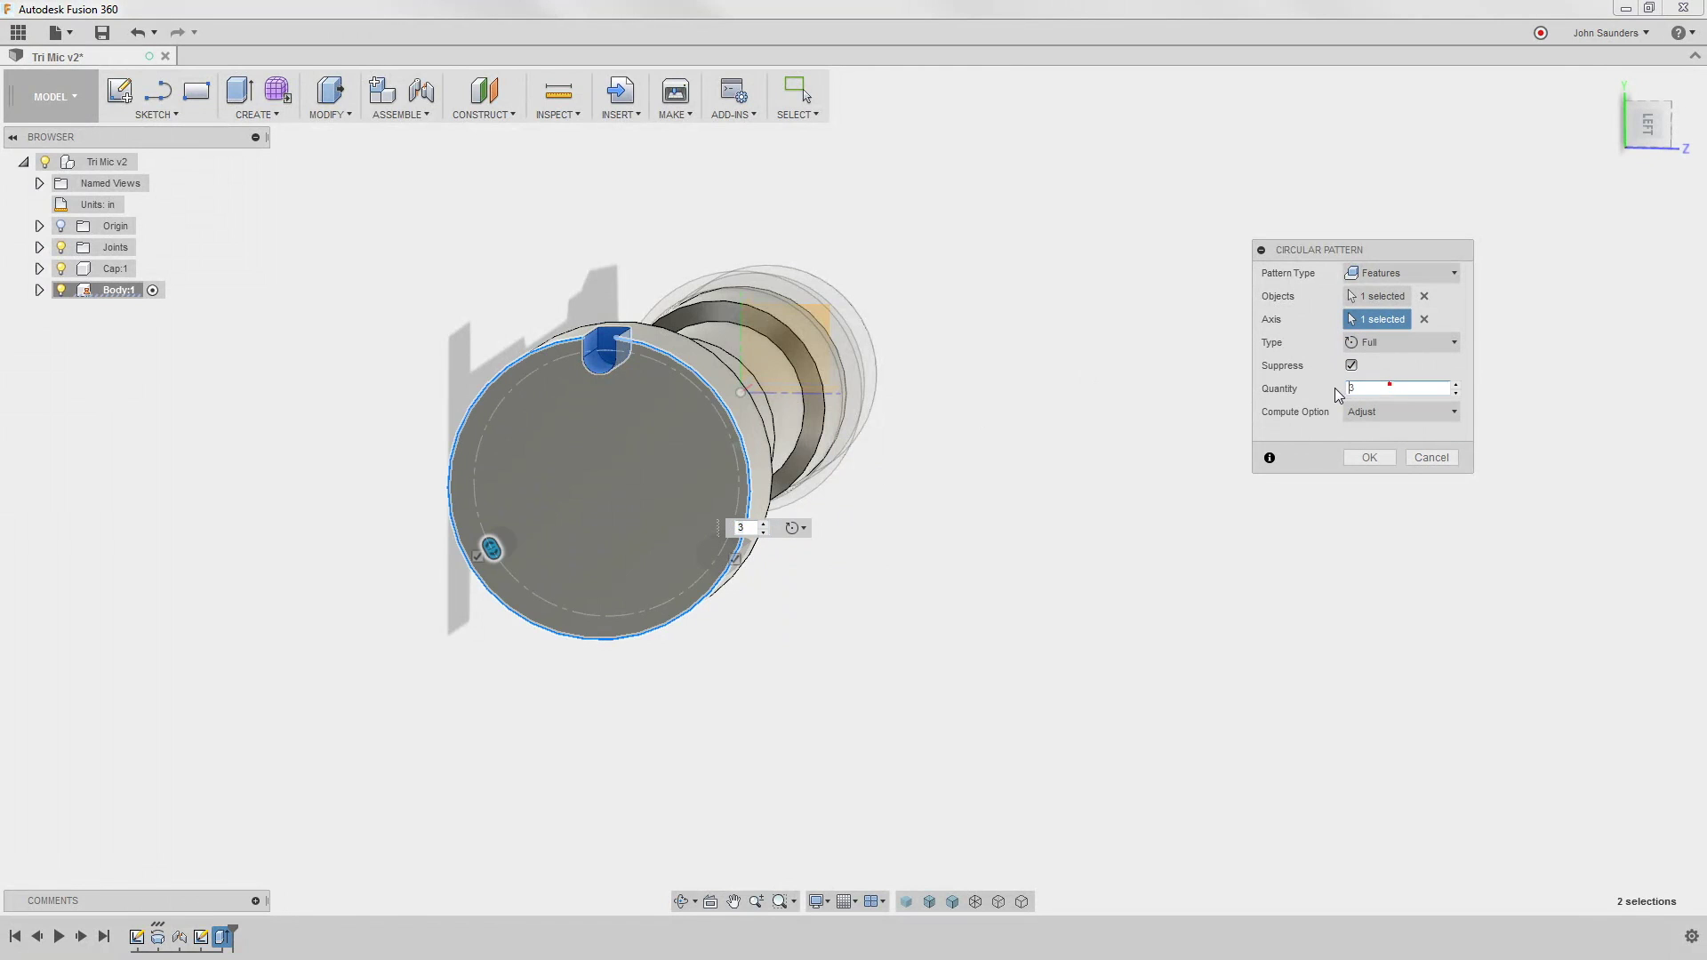
{"action": "left_click", "coordinate": [1376, 463]}
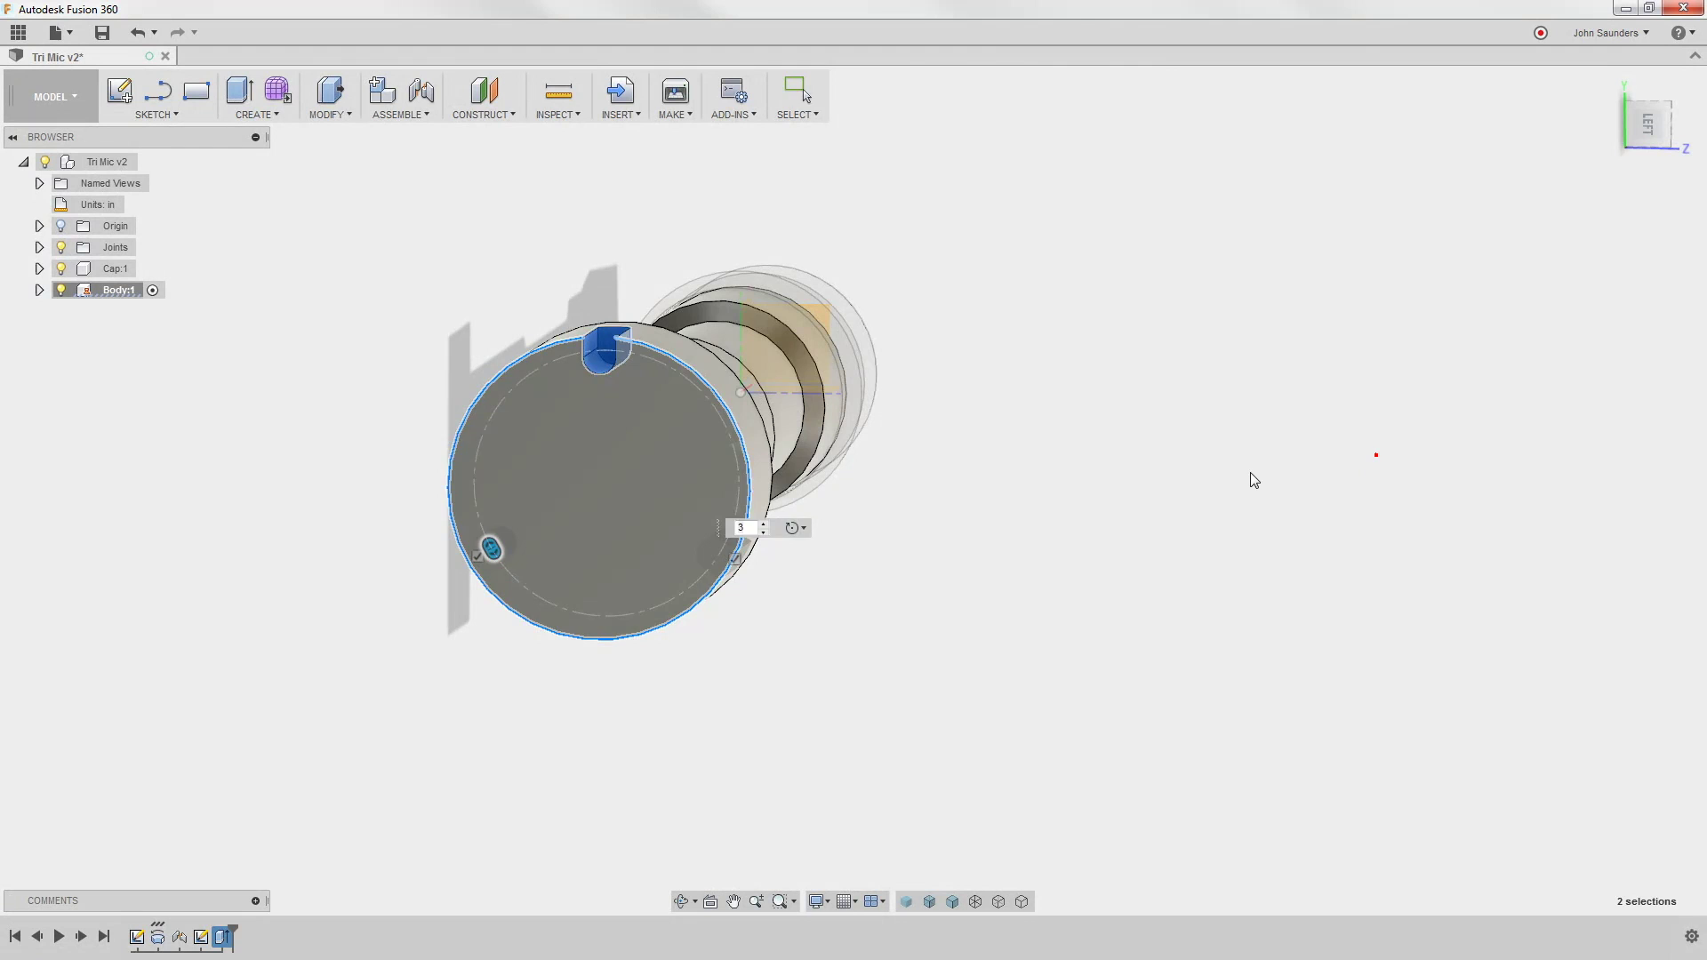
- Sketch a 0.1 in diameter circle on the inner end face of the upper slot, centred between its sides near the rim
{"action": "mouse_move", "coordinate": [979, 590]}
{"action": "middle_mouse_down", "text": "shift"}
{"action": "mouse_move", "coordinate": [997, 594]}
{"action": "mouse_move", "coordinate": [969, 598]}
{"action": "middle_mouse_up", "text": "shift"}
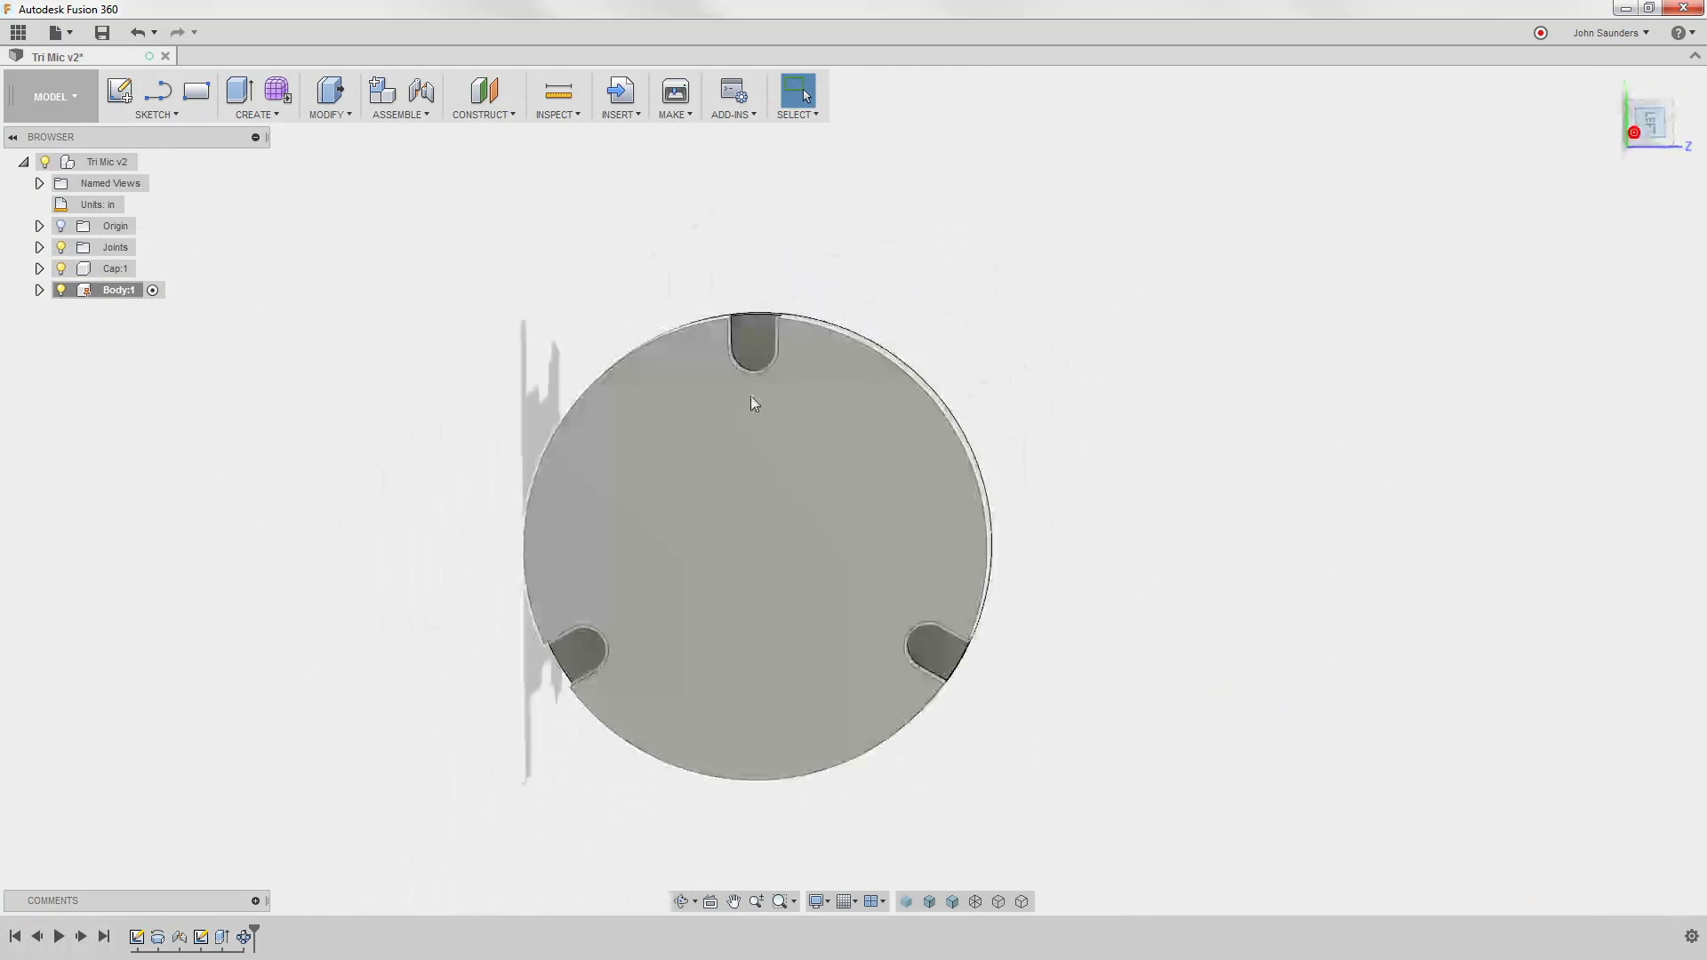
{"action": "key", "text": "c"}
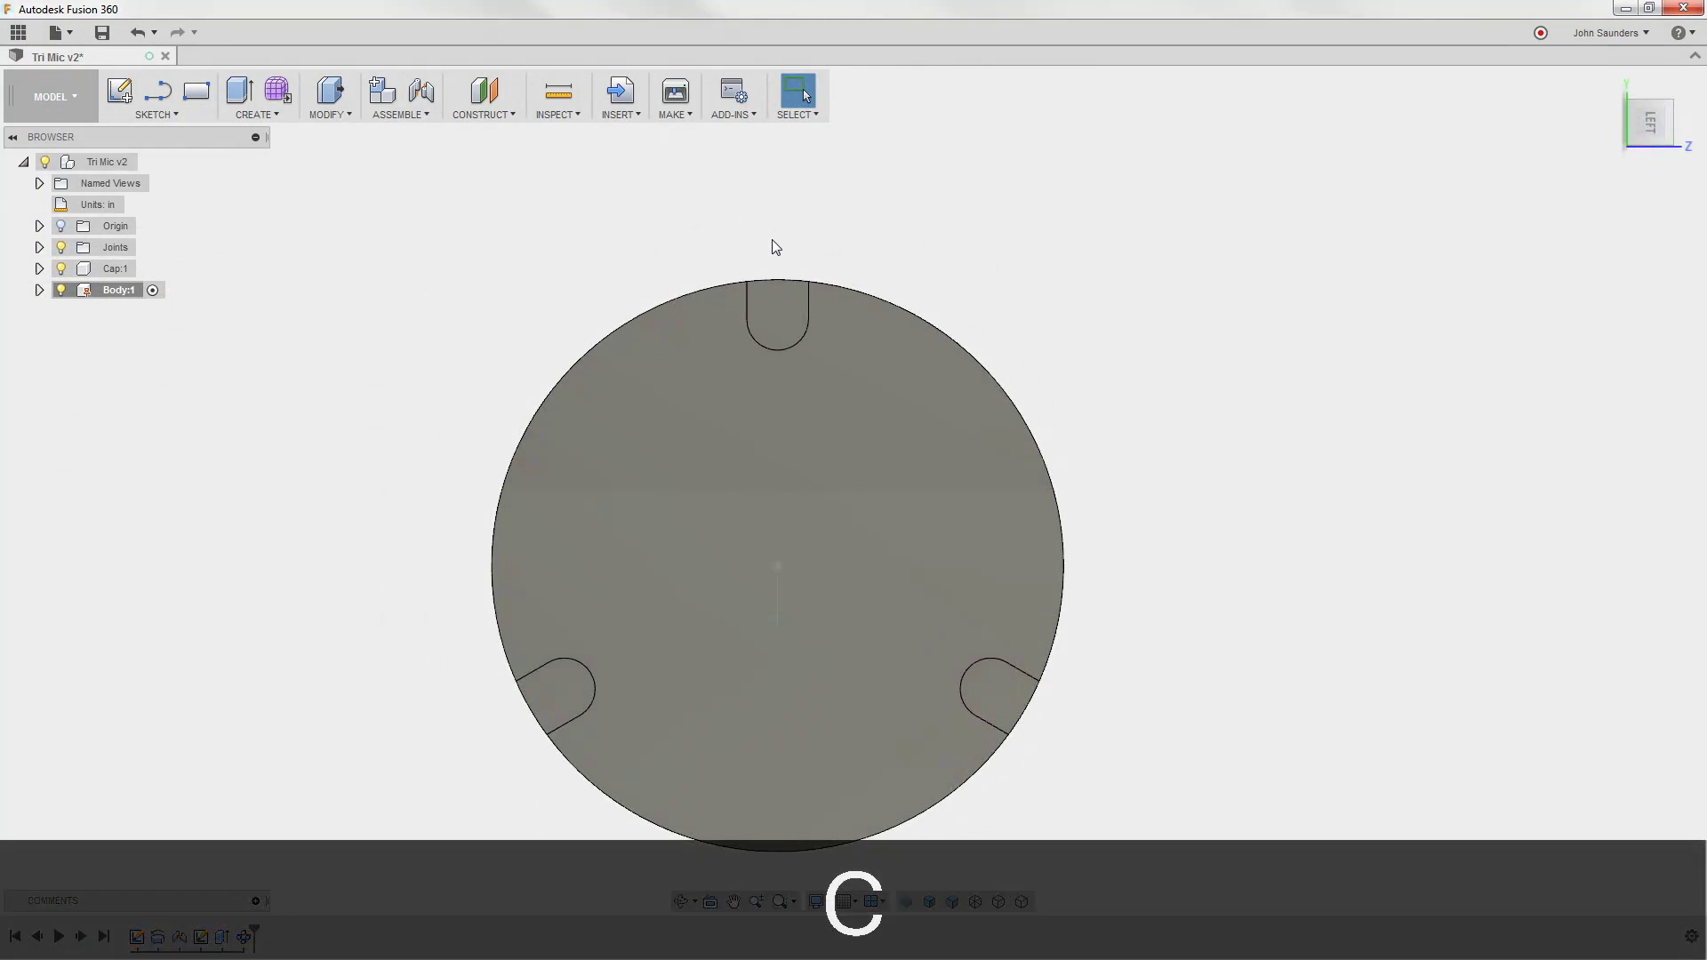
{"action": "left_click", "coordinate": [804, 282]}
{"action": "scroll", "coordinate": [802, 313], "scroll_direction": "up", "scroll_amount": 4}
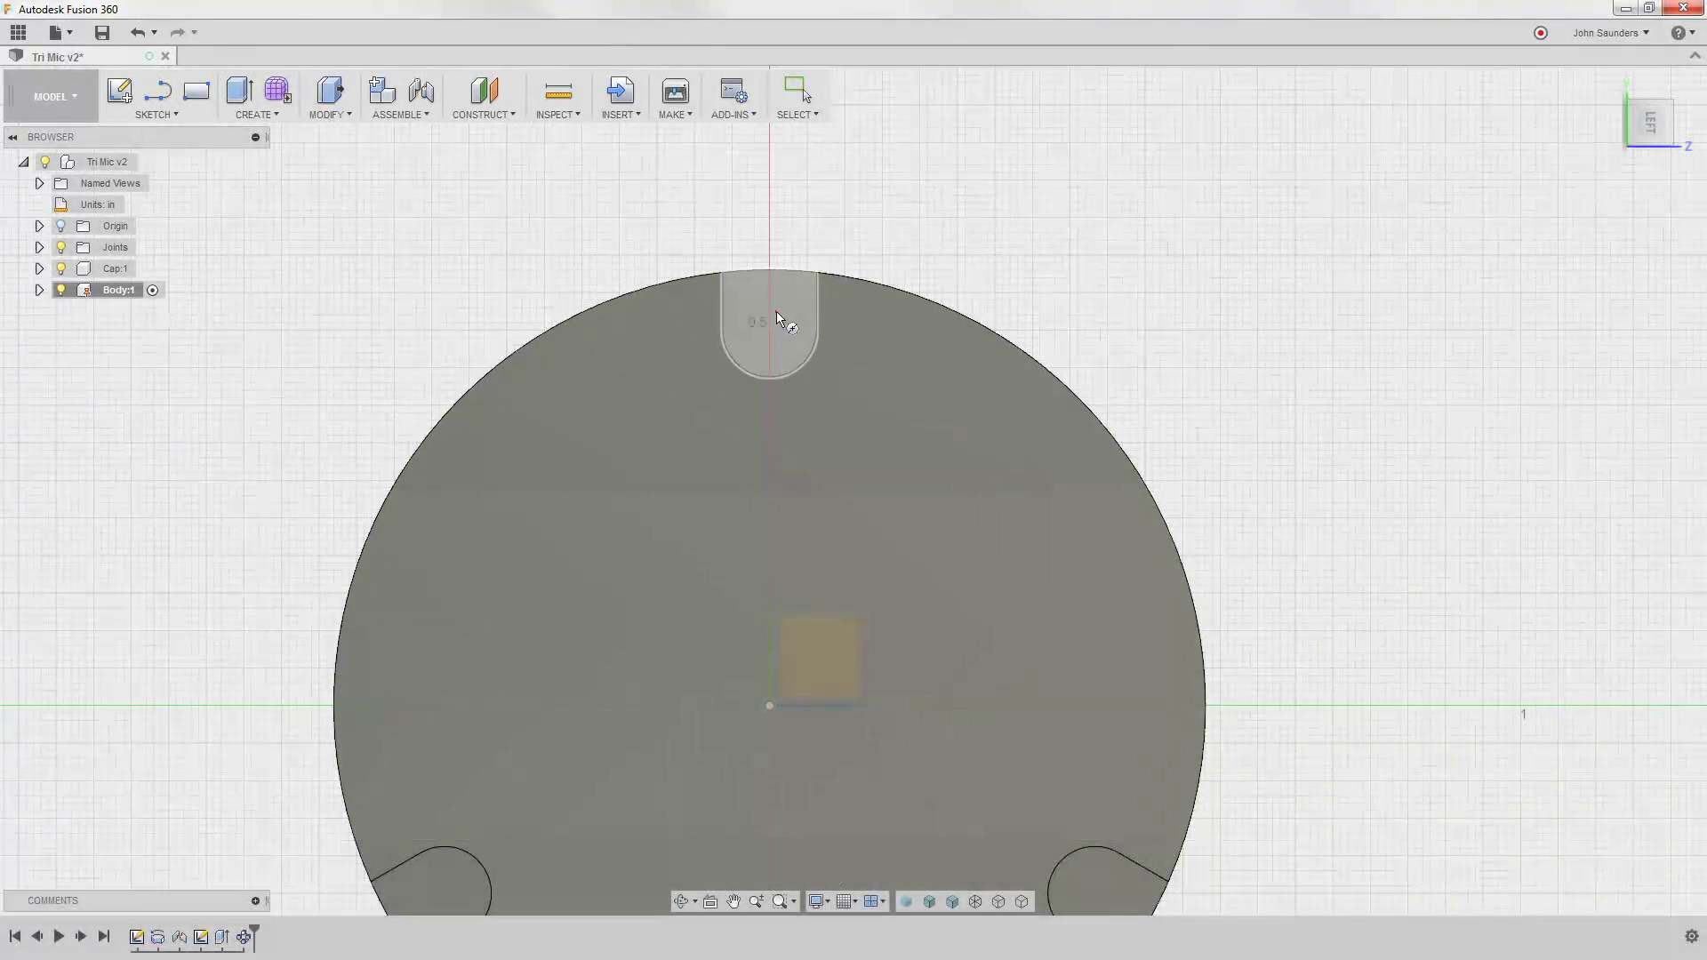
{"action": "left_click", "coordinate": [776, 311]}
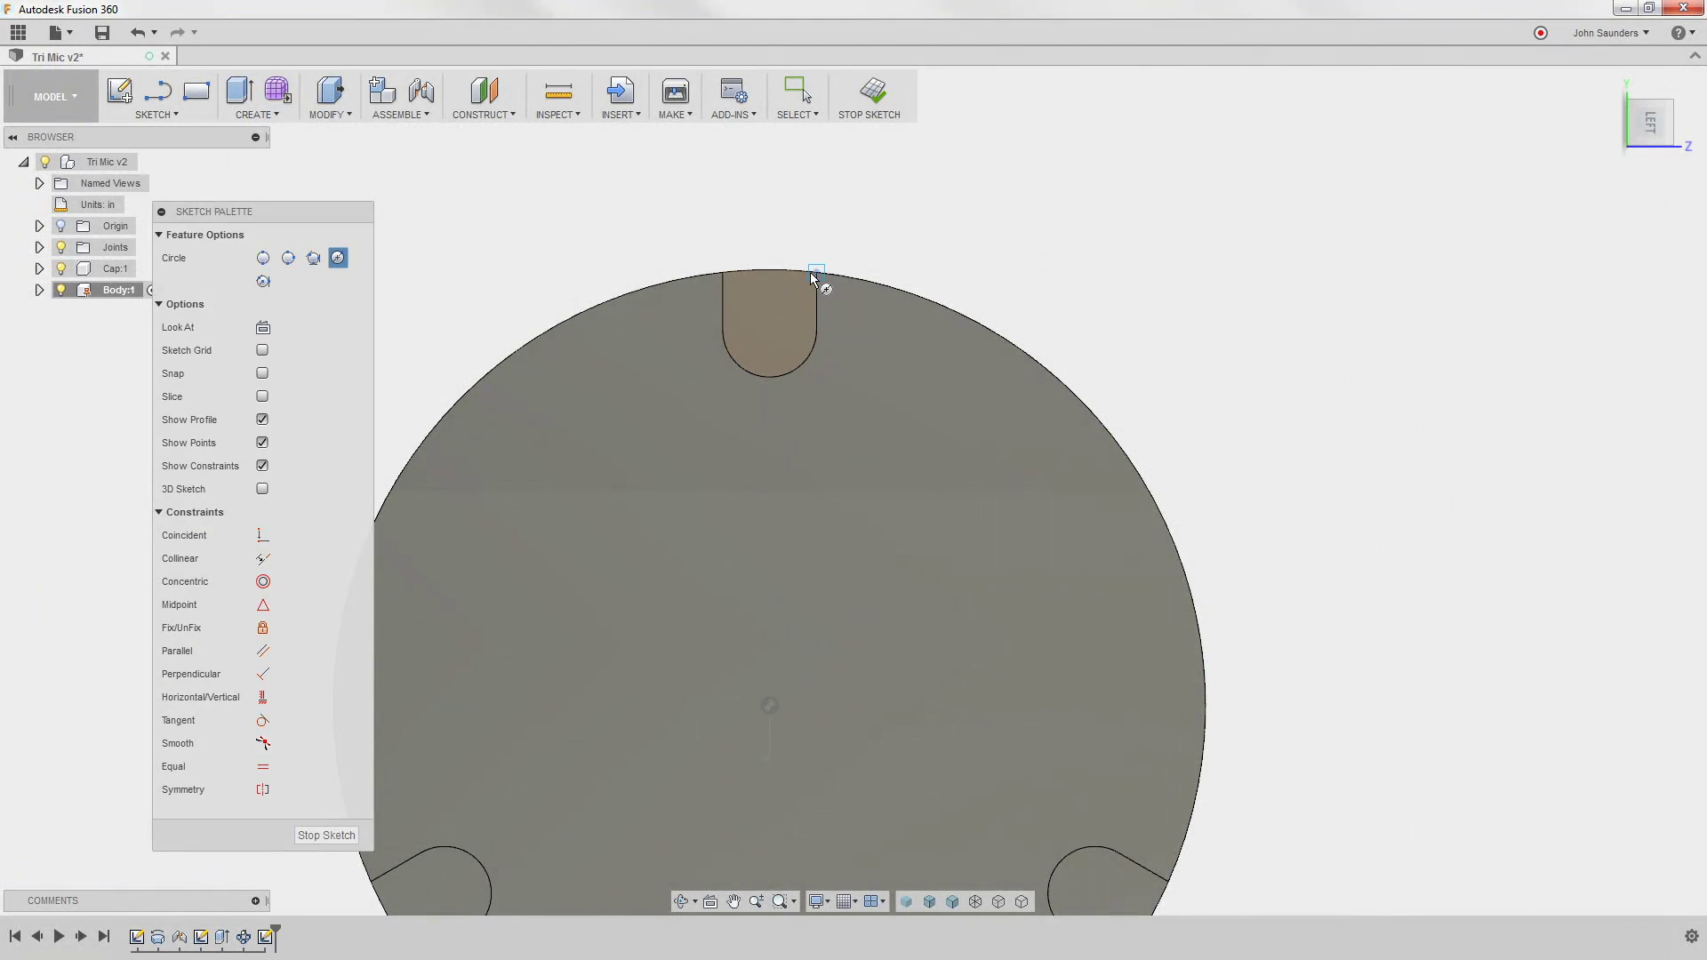
{"action": "left_click", "coordinate": [769, 313]}
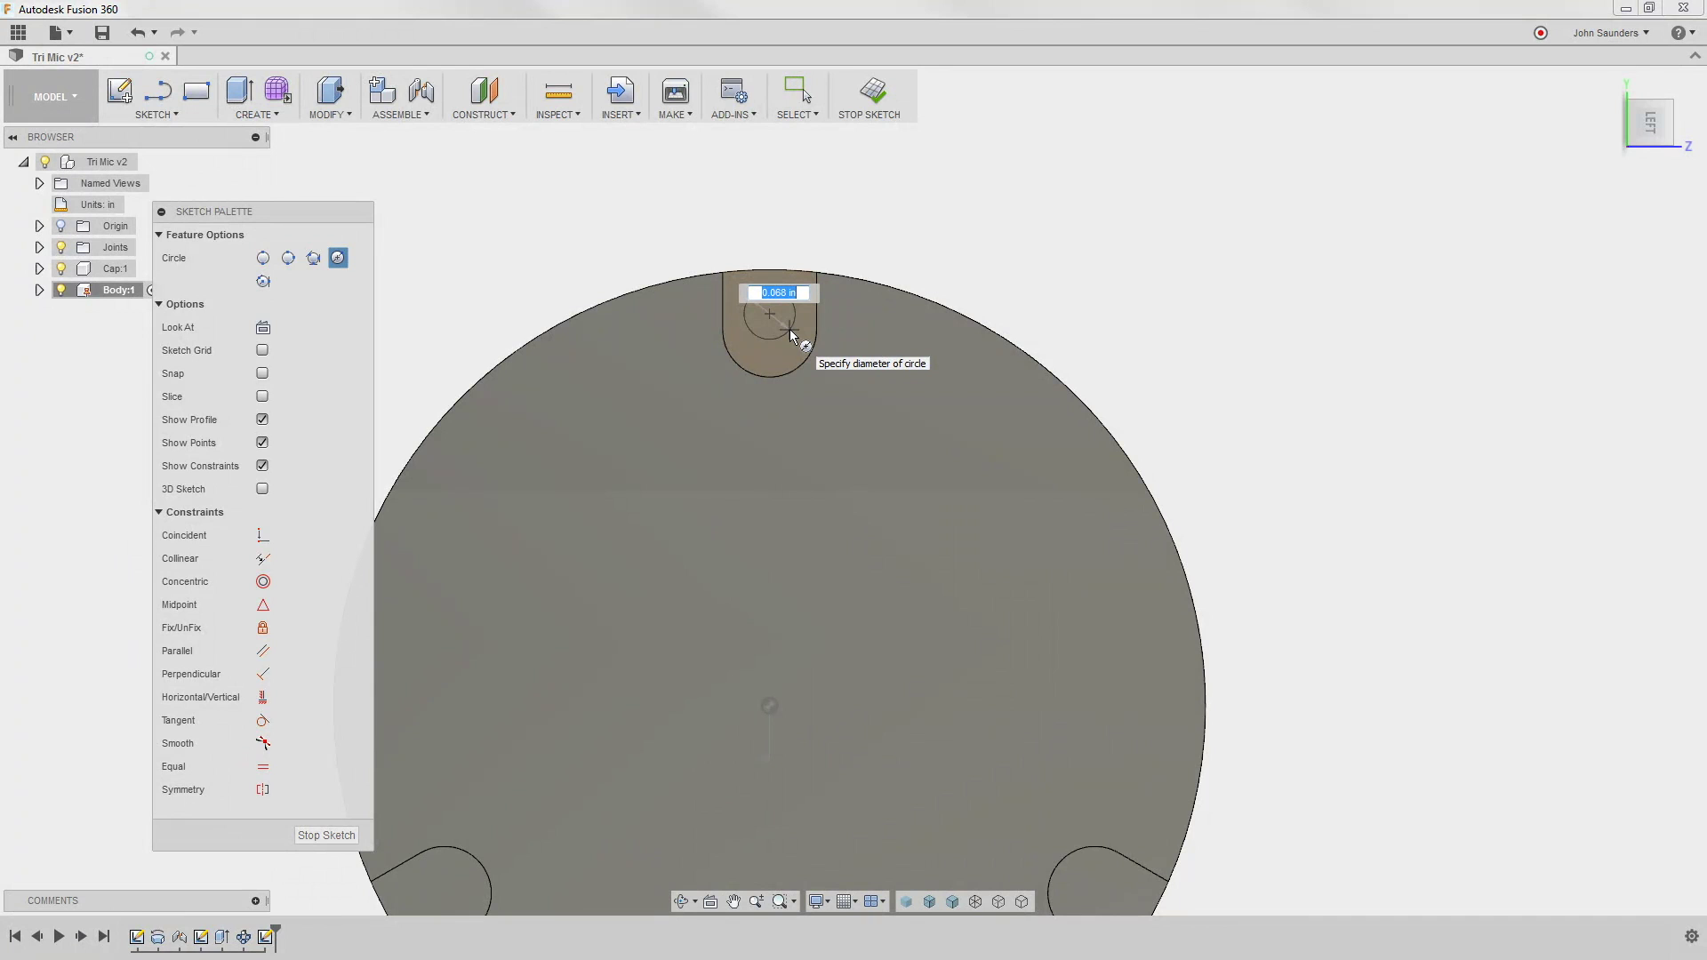
{"action": "type", "text": ".1"}
{"action": "key", "text": "Return"}
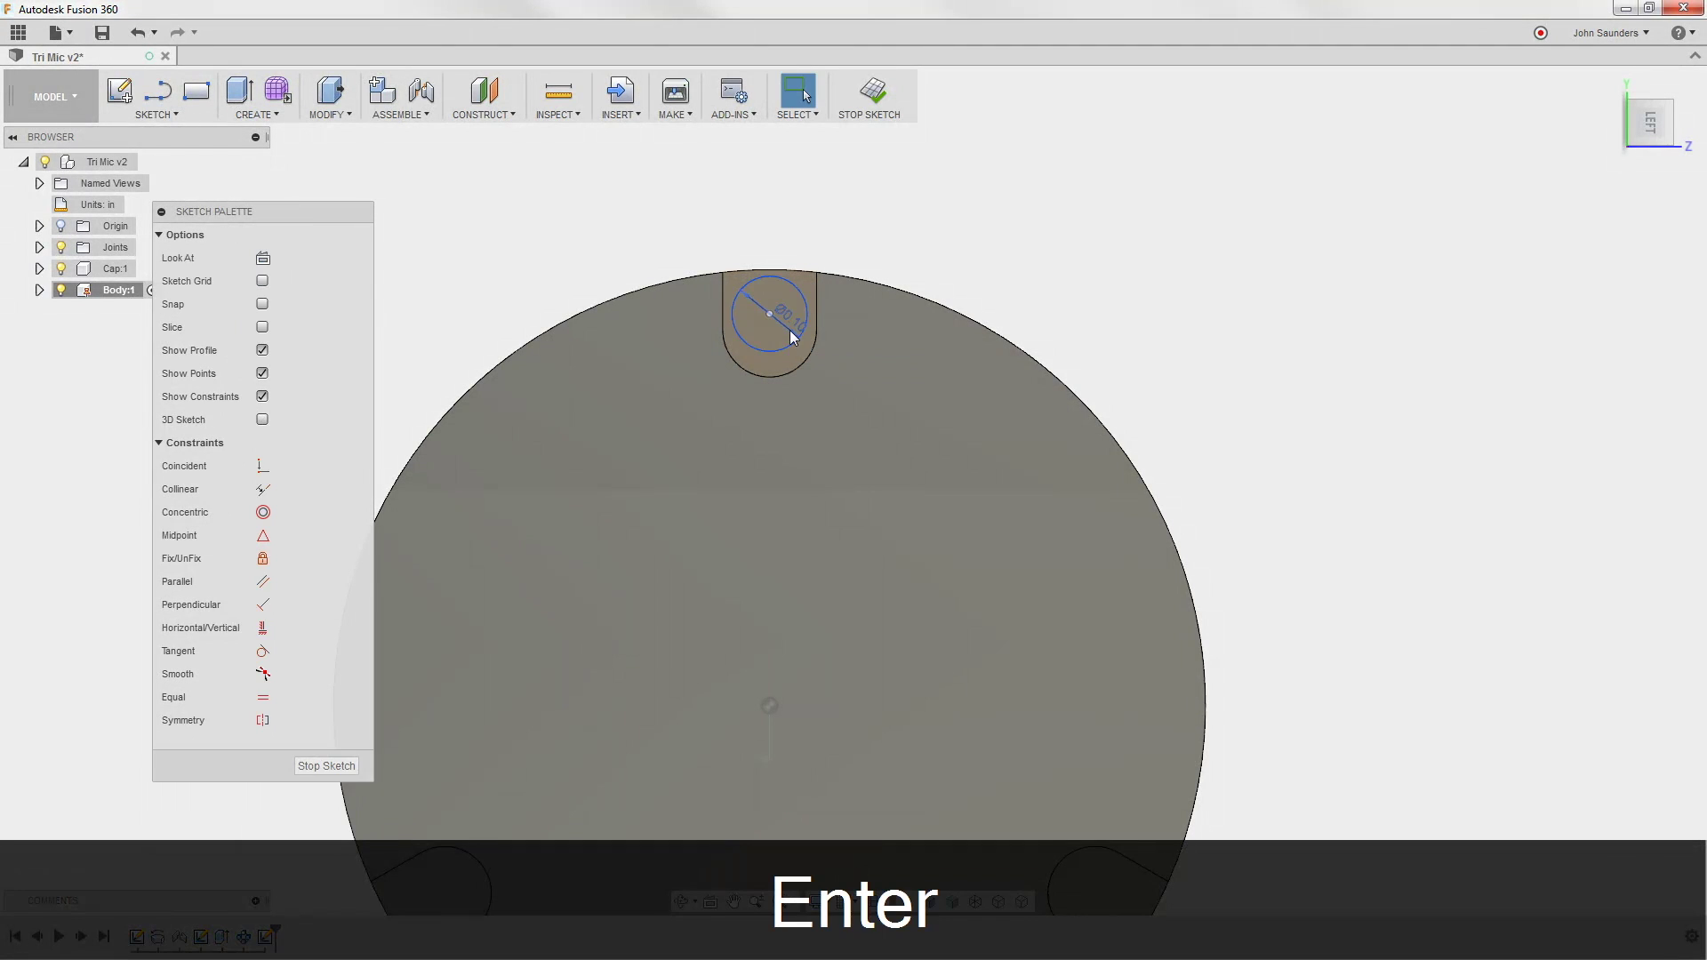
- Extrude the 0.1 in circle 0.50 in along the slot towards the open end, joined to the Body
{"action": "mouse_move", "coordinate": [877, 205]}
{"action": "middle_mouse_down", "text": "shift"}
{"action": "mouse_move", "coordinate": [638, 360]}
{"action": "mouse_move", "coordinate": [823, 167]}
{"action": "mouse_move", "coordinate": [812, 254]}
{"action": "mouse_move", "coordinate": [627, 295]}
{"action": "middle_mouse_up", "text": "shift"}
{"action": "key", "text": "e"}
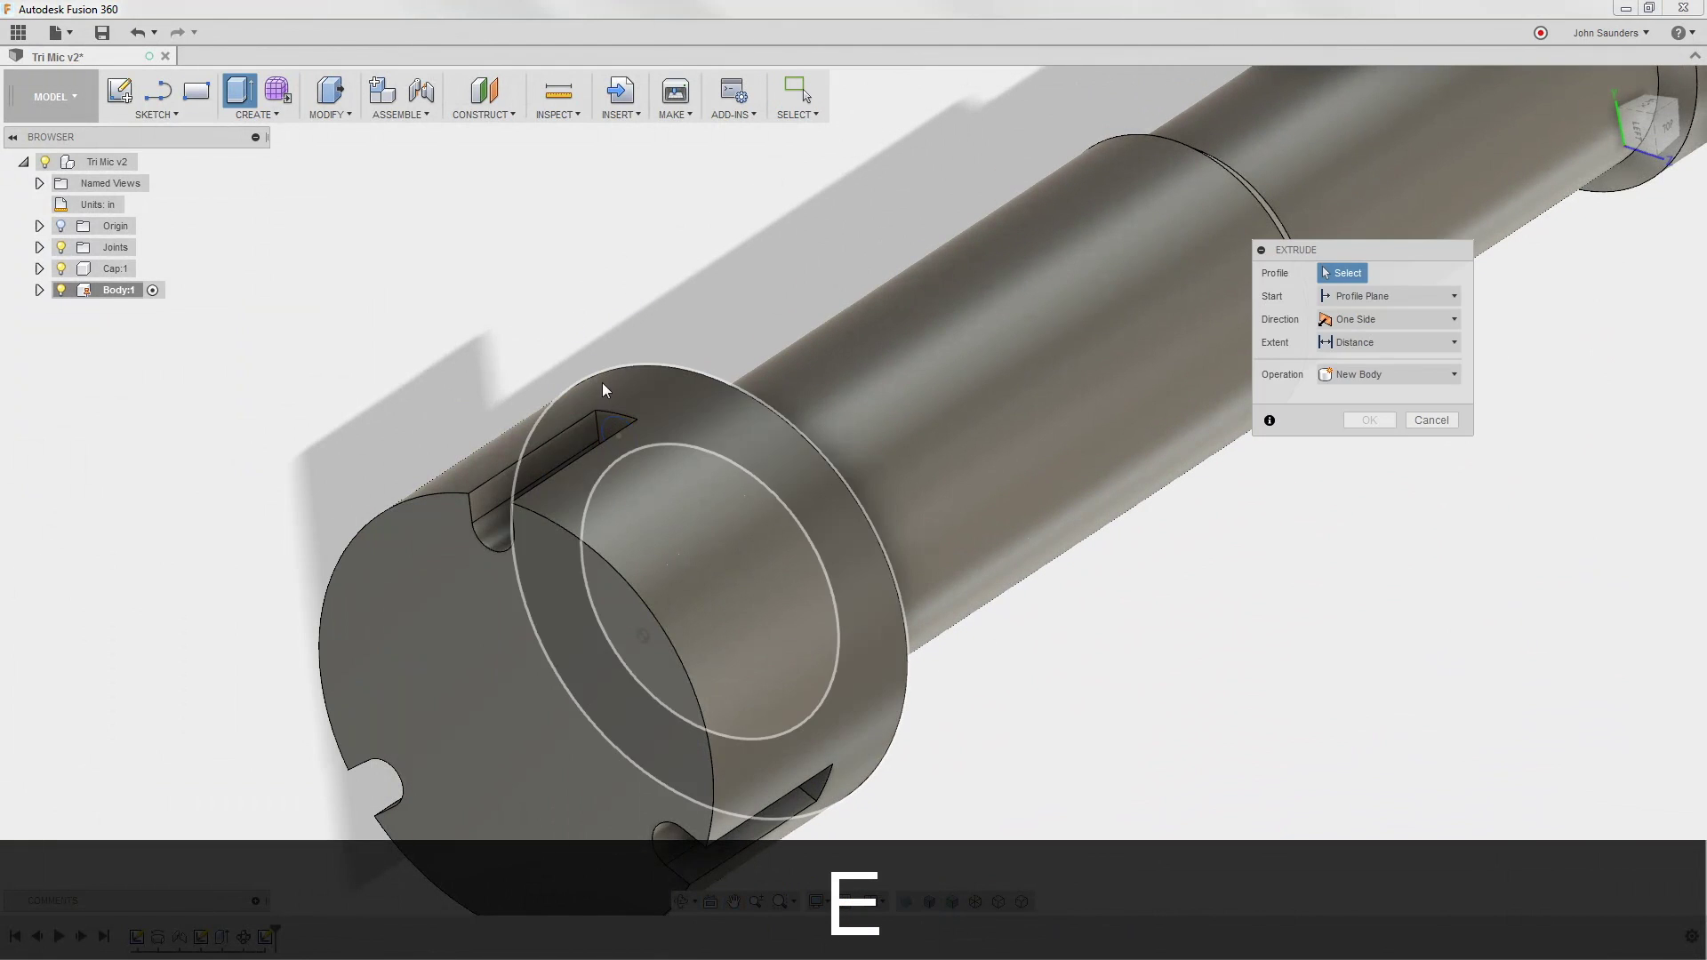
{"action": "left_click", "coordinate": [633, 438]}
{"action": "left_click_drag", "start_coordinate": [632, 438], "coordinate": [533, 534]}
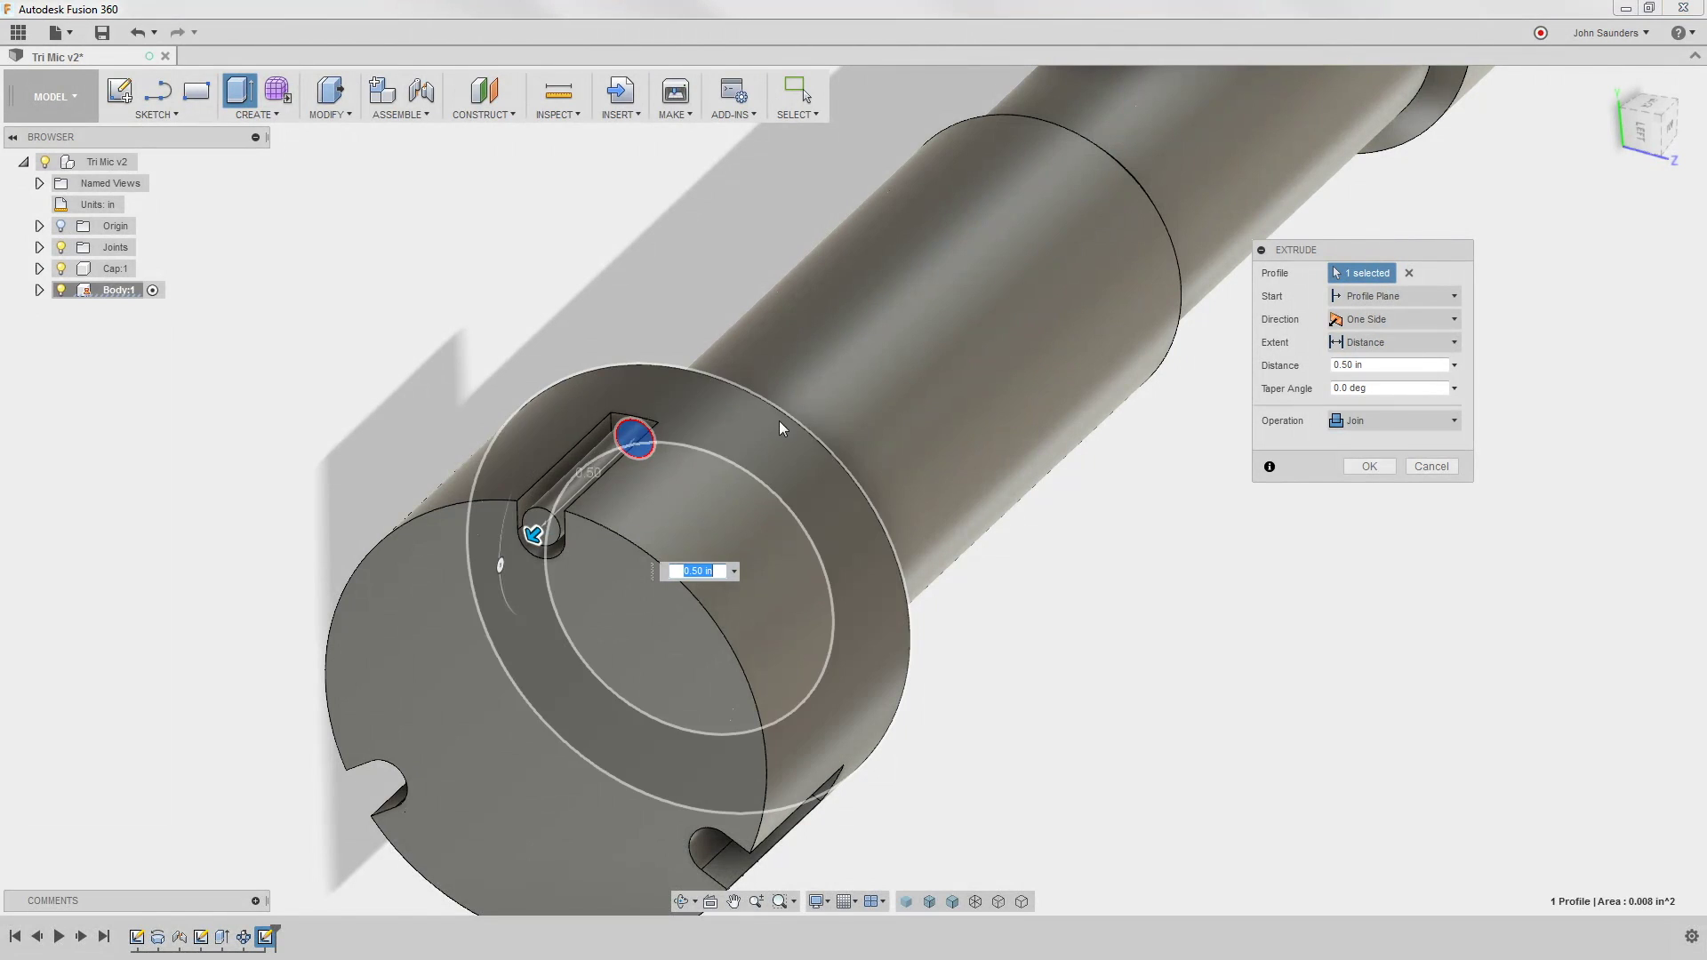
{"action": "left_click", "coordinate": [1365, 467]}
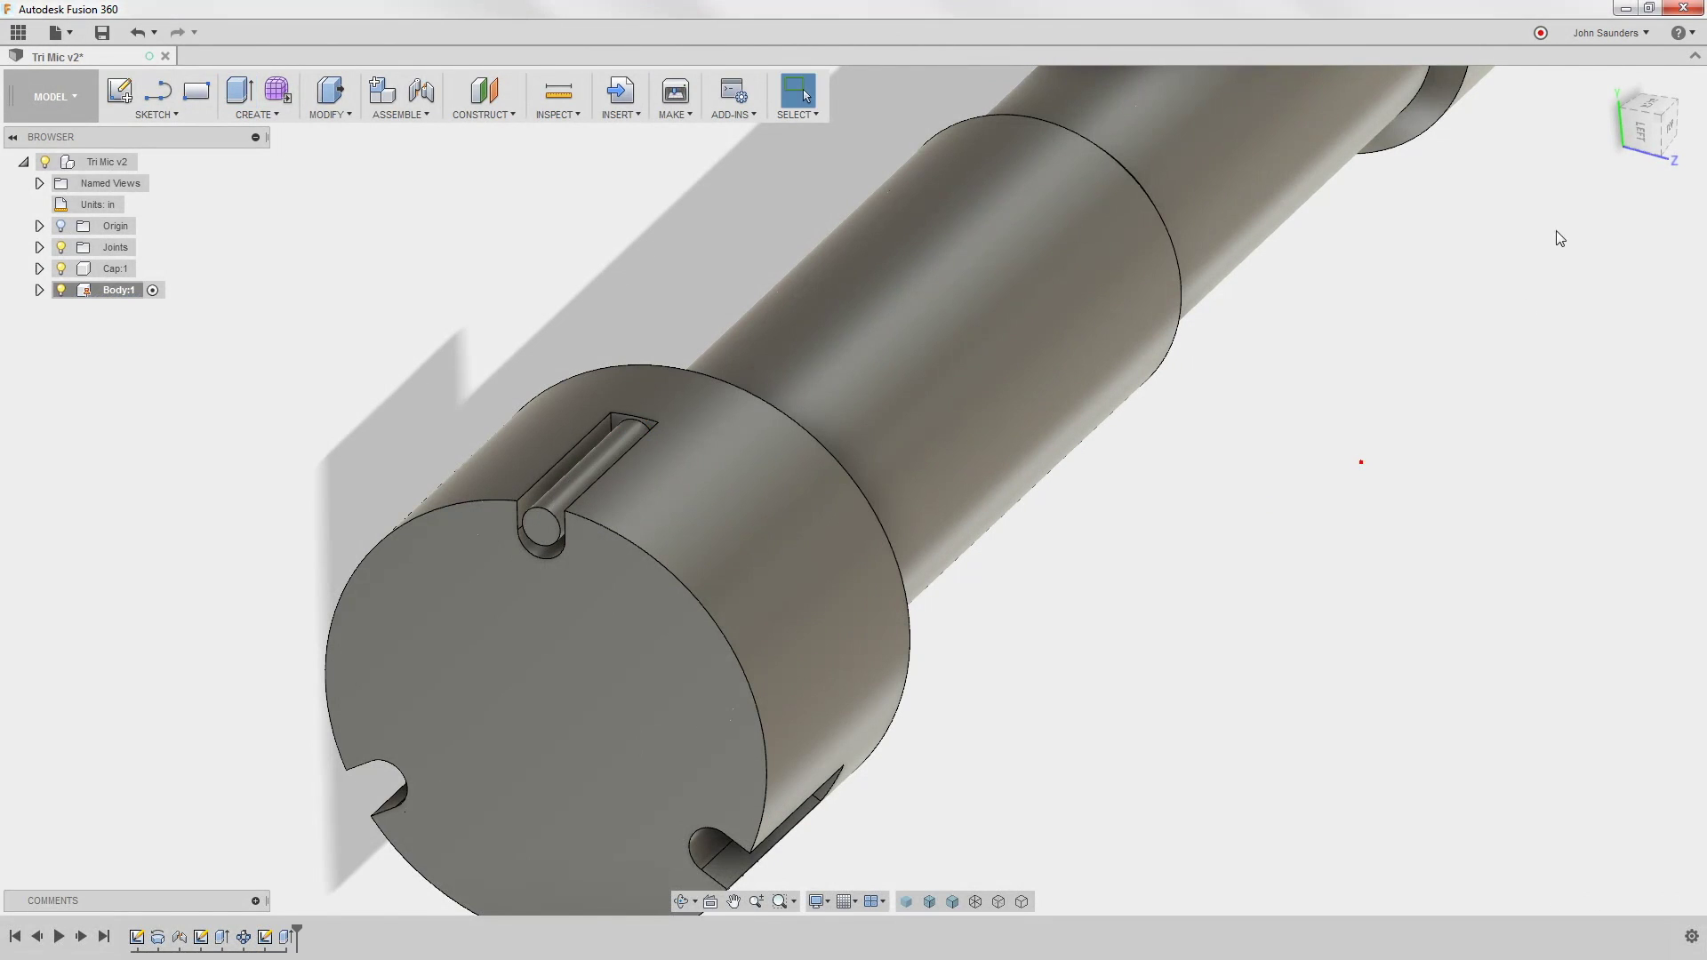
{"action": "left_click", "coordinate": [1643, 132]}
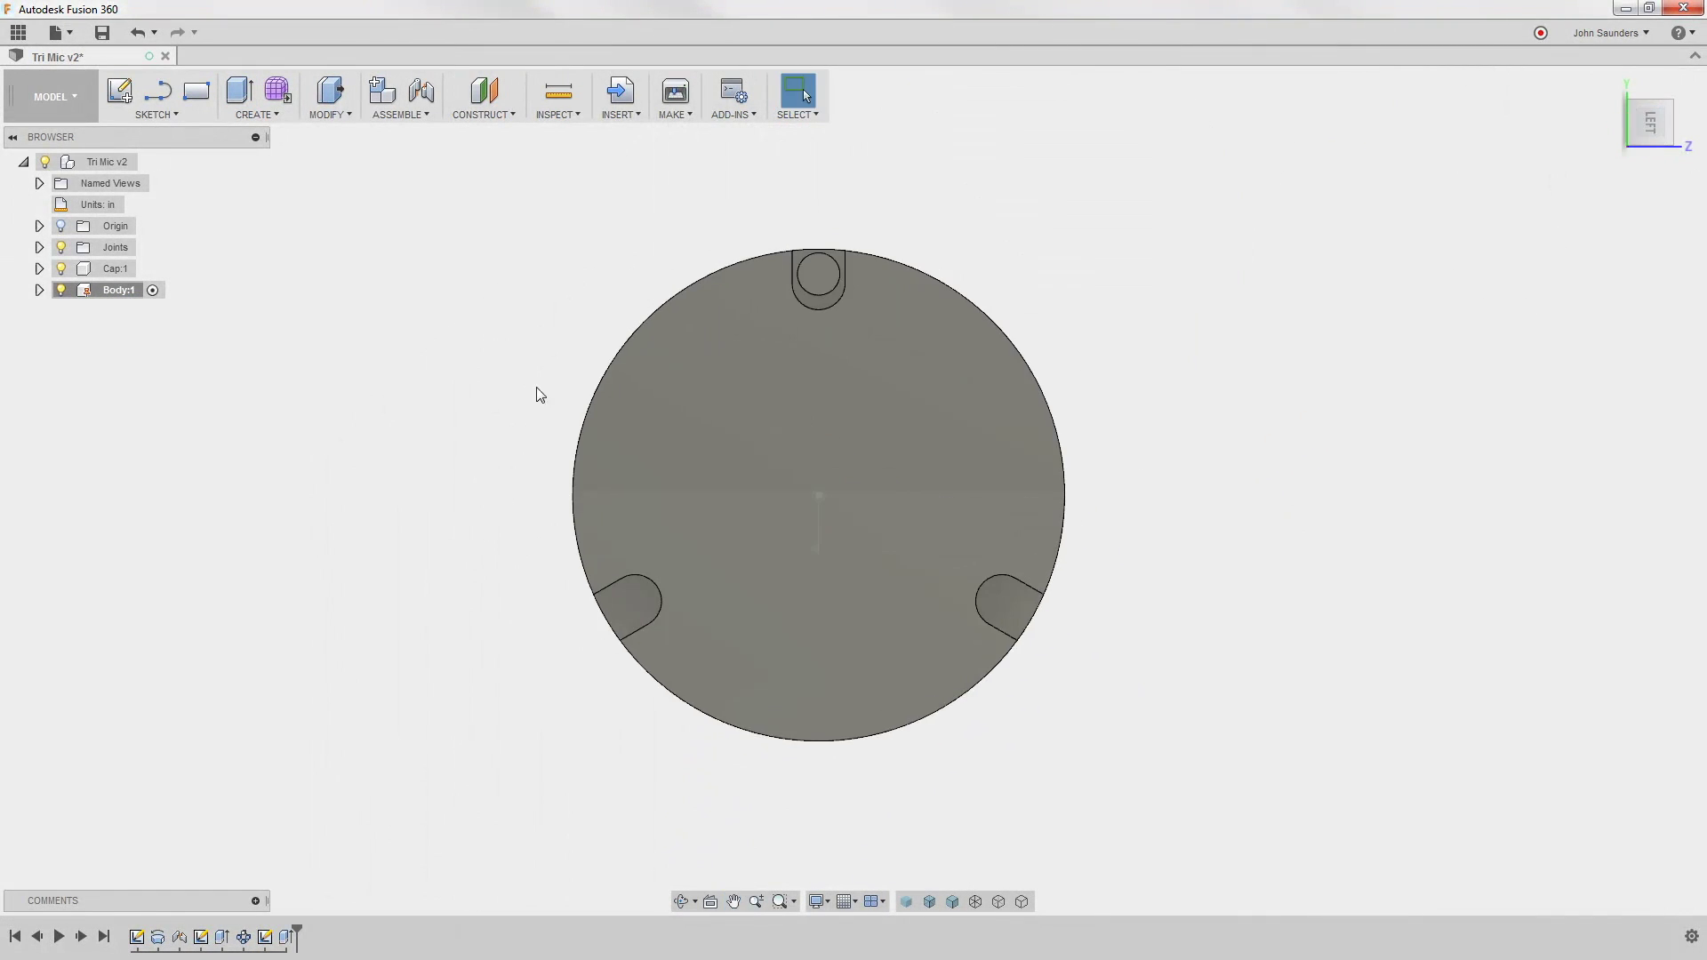
{"action": "left_click", "coordinate": [334, 117]}
{"action": "mouse_move", "coordinate": [483, 114]}
{"action": "left_click", "coordinate": [585, 176]}
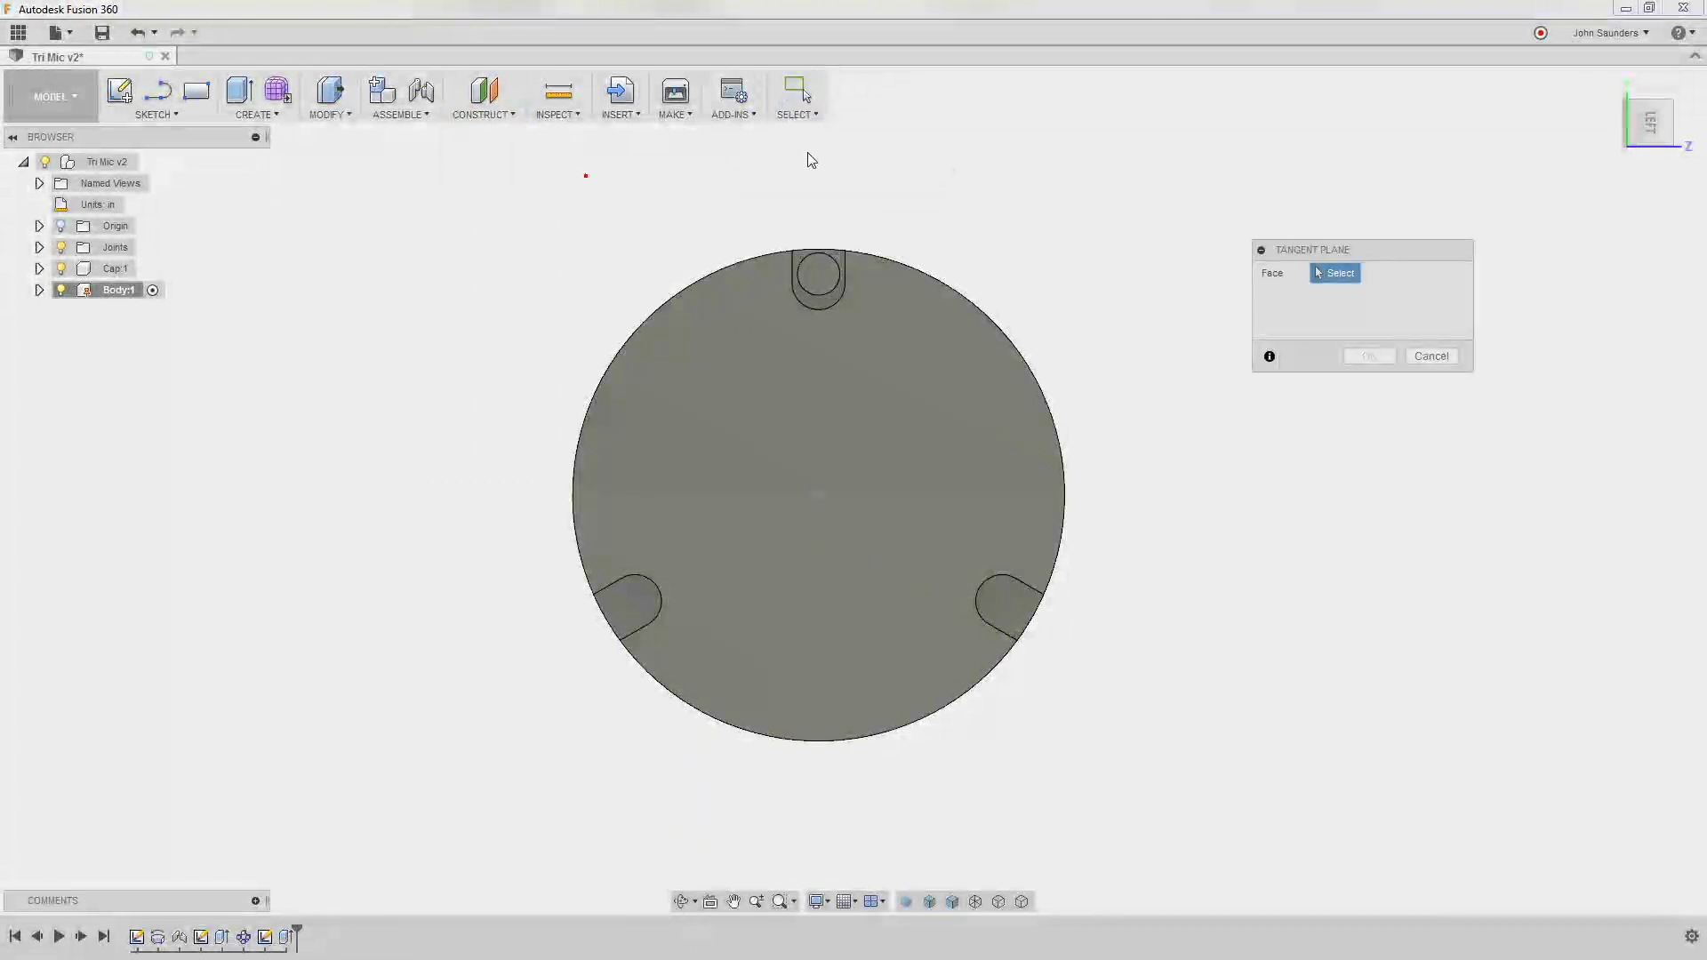
{"action": "left_click", "coordinate": [1450, 353]}
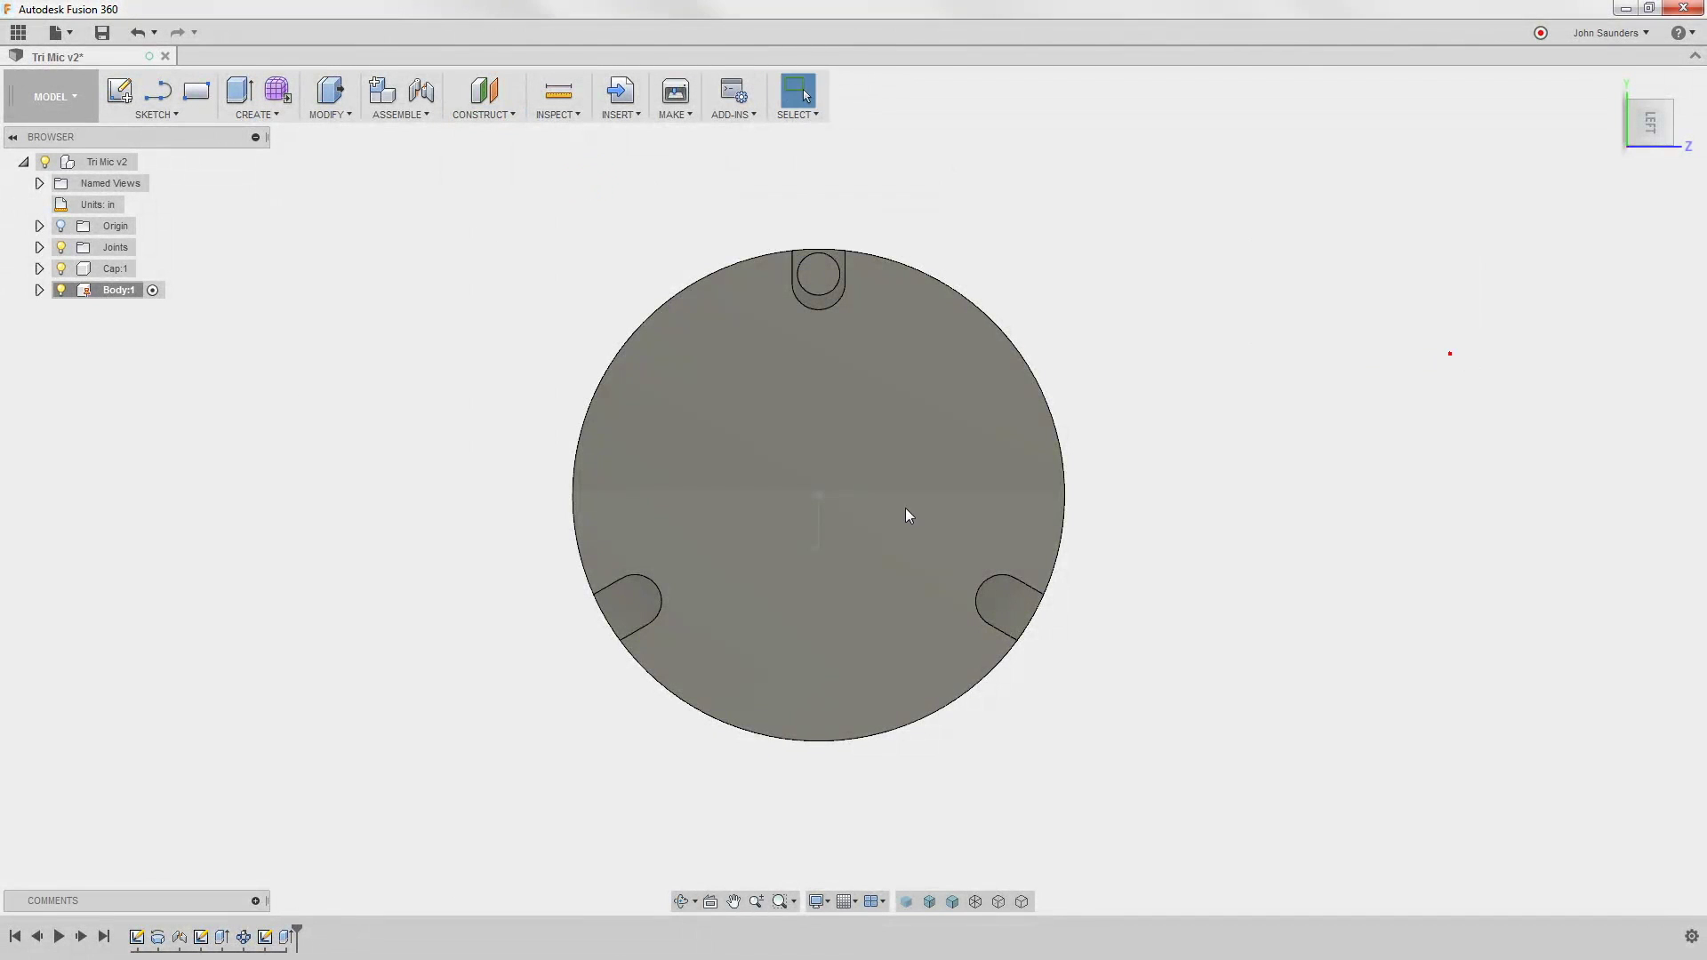
- Reorder the history so the circular pattern comes after the pin's sketch and extrusion
{"action": "left_click", "coordinate": [282, 939], "text": "shift"}
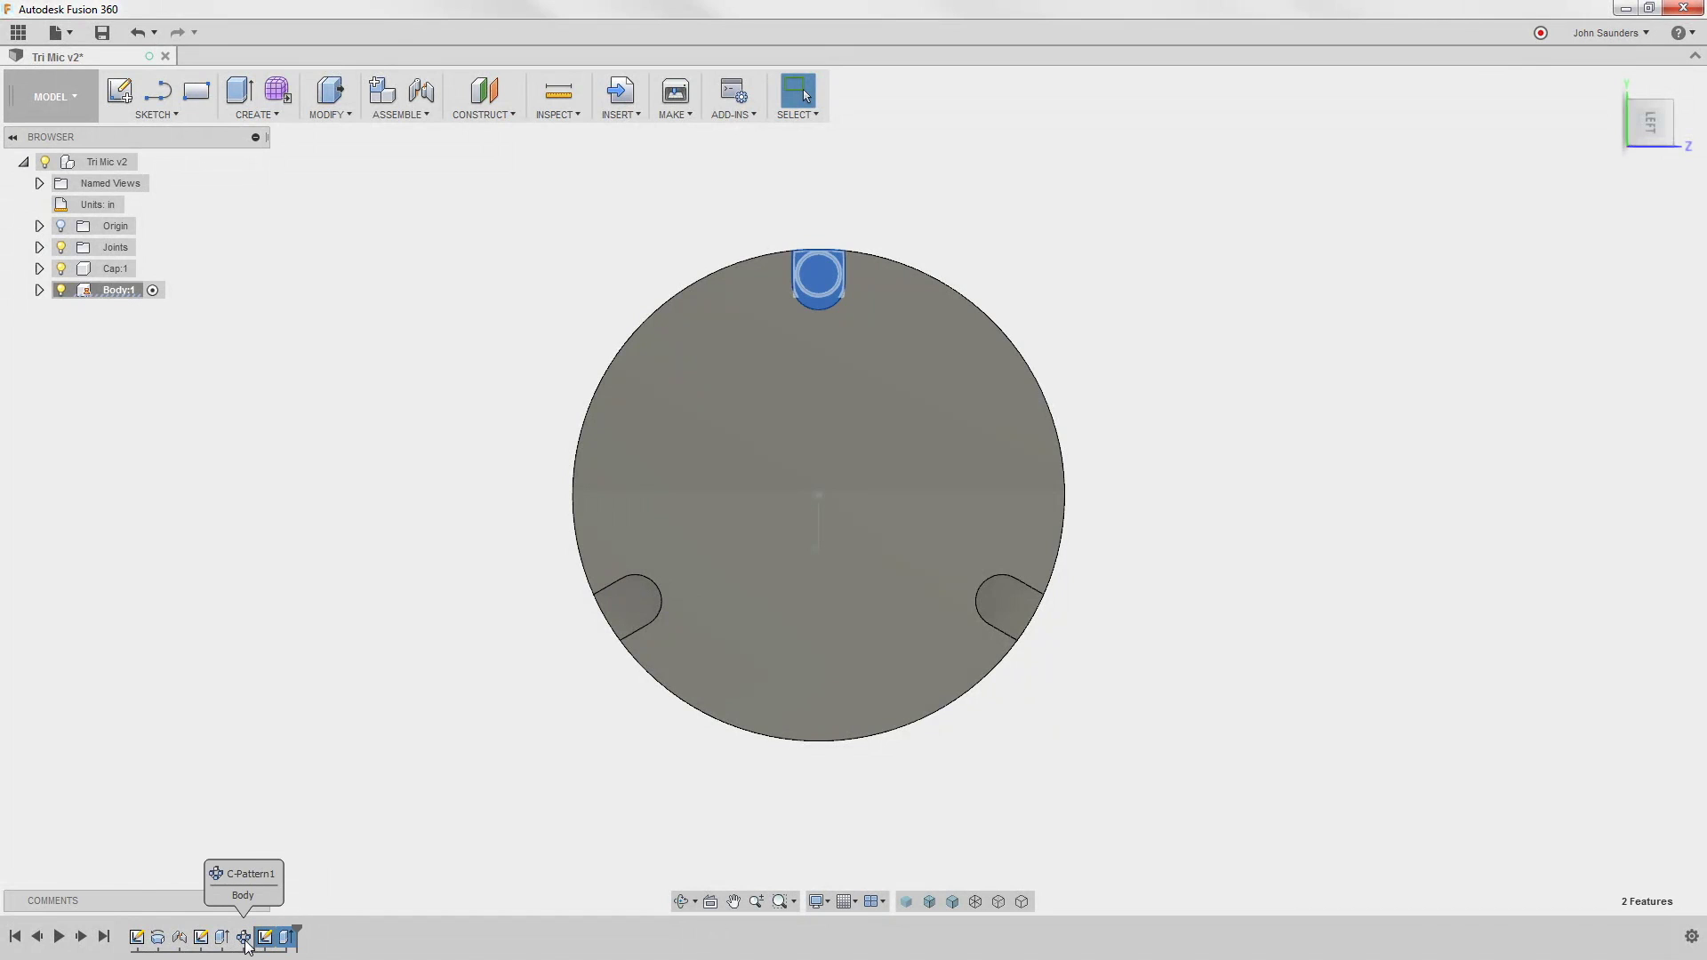
{"action": "left_click_drag", "start_coordinate": [246, 944], "coordinate": [296, 939]}
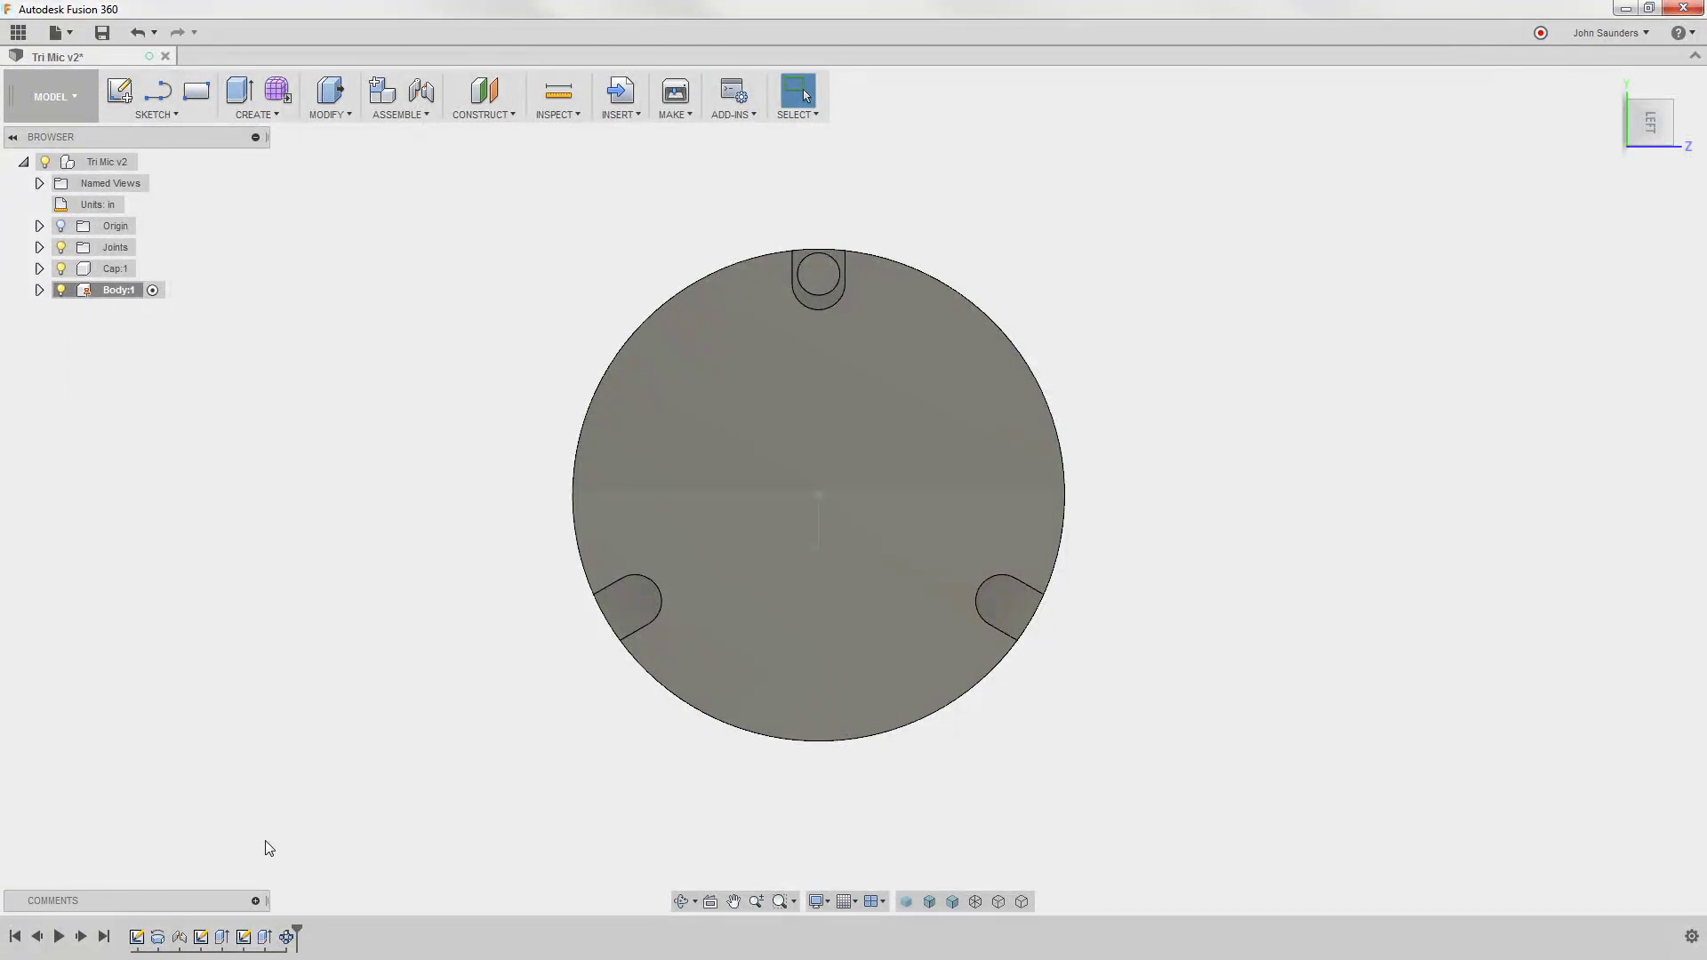
{"action": "left_click", "coordinate": [268, 940]}
- Edit the circular pattern to include the pin extrusion alongside the slot cut, keeping the quantity at 3
{"action": "left_click", "coordinate": [283, 939]}
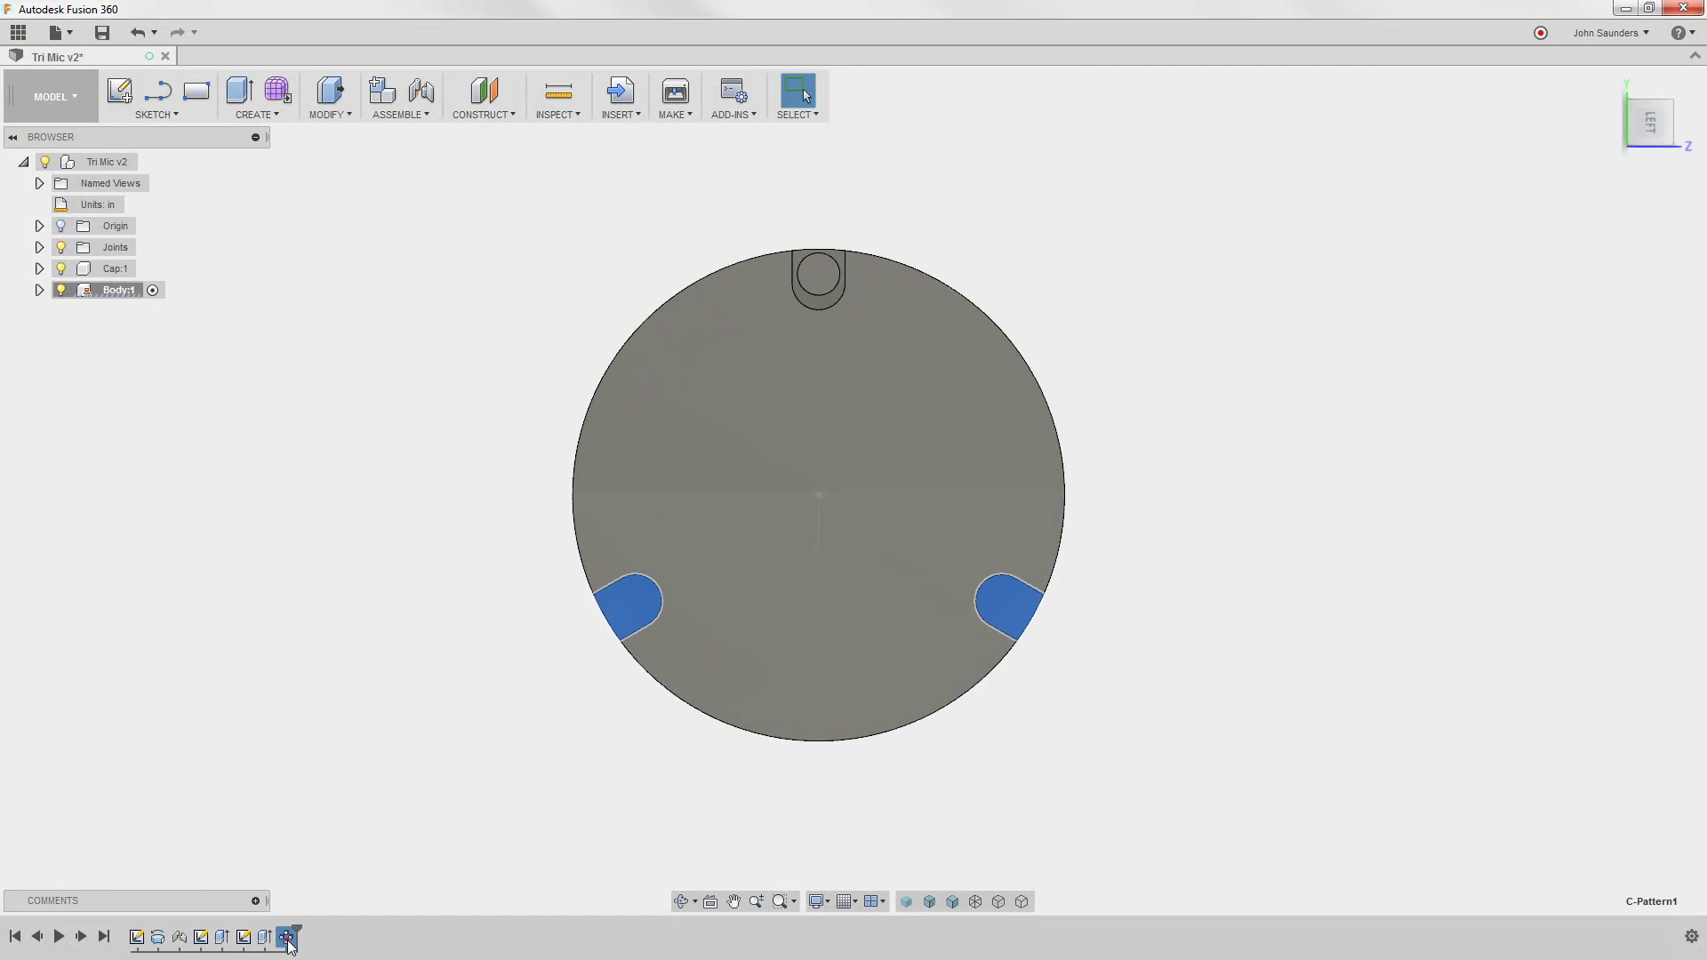
{"action": "right_click", "coordinate": [284, 937]}
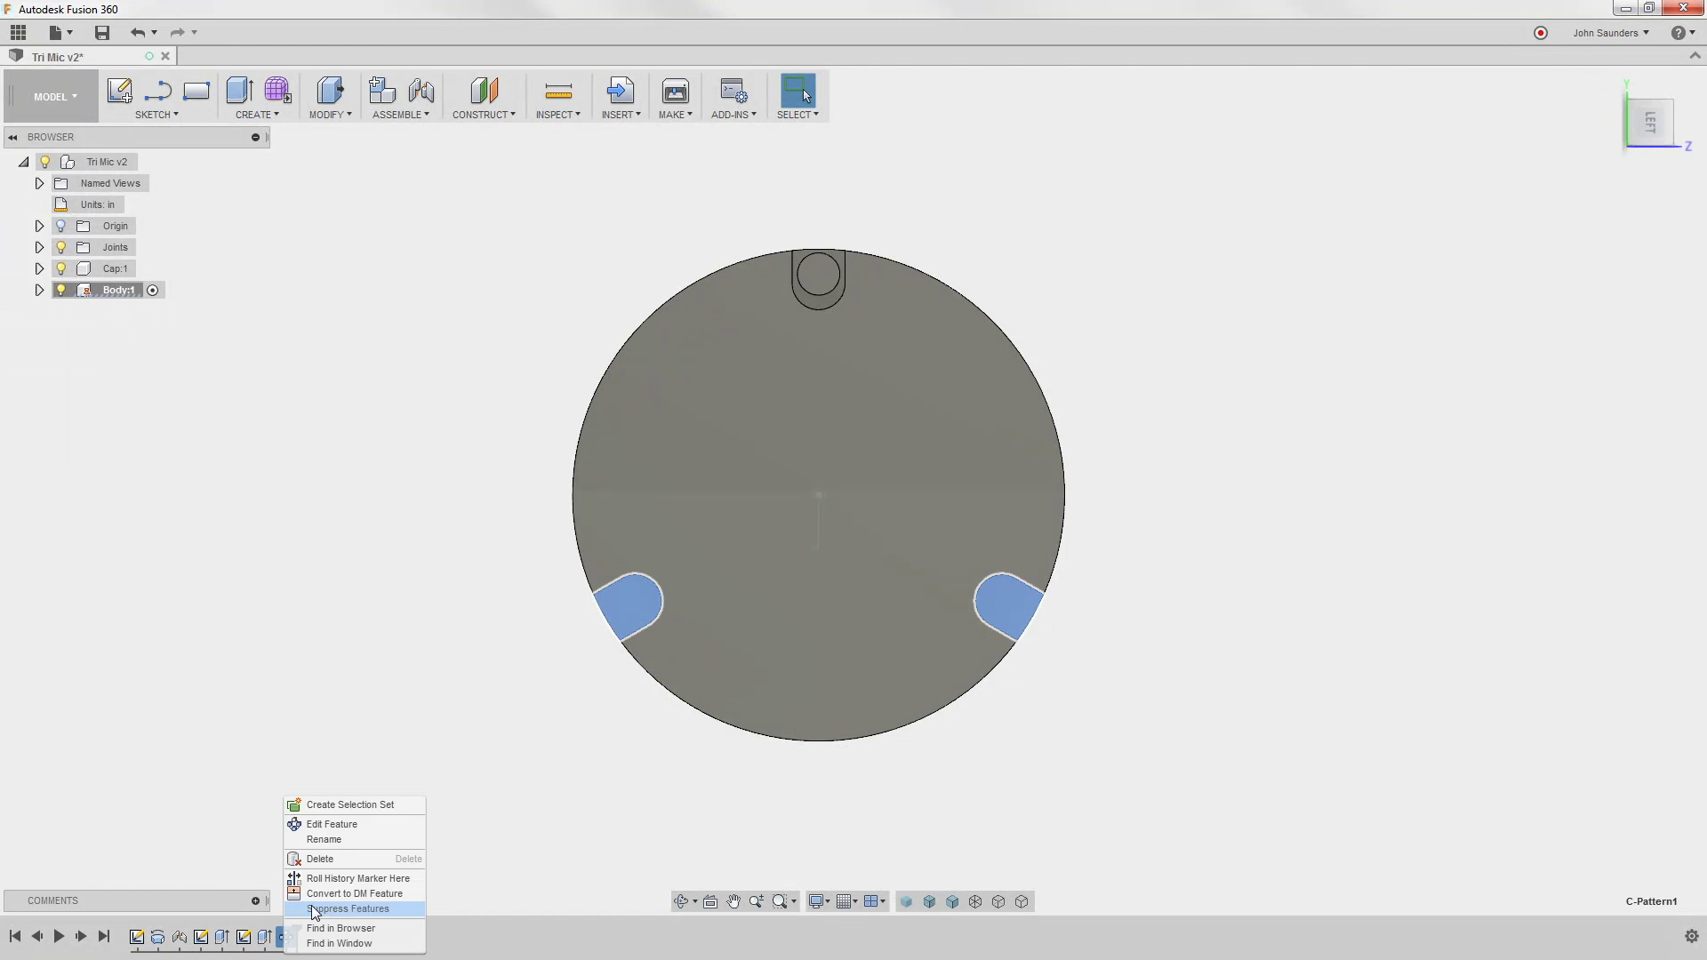
{"action": "left_click", "coordinate": [332, 824]}
{"action": "middle_click_drag", "start_coordinate": [423, 522], "coordinate": [1252, 304], "text": "shift"}
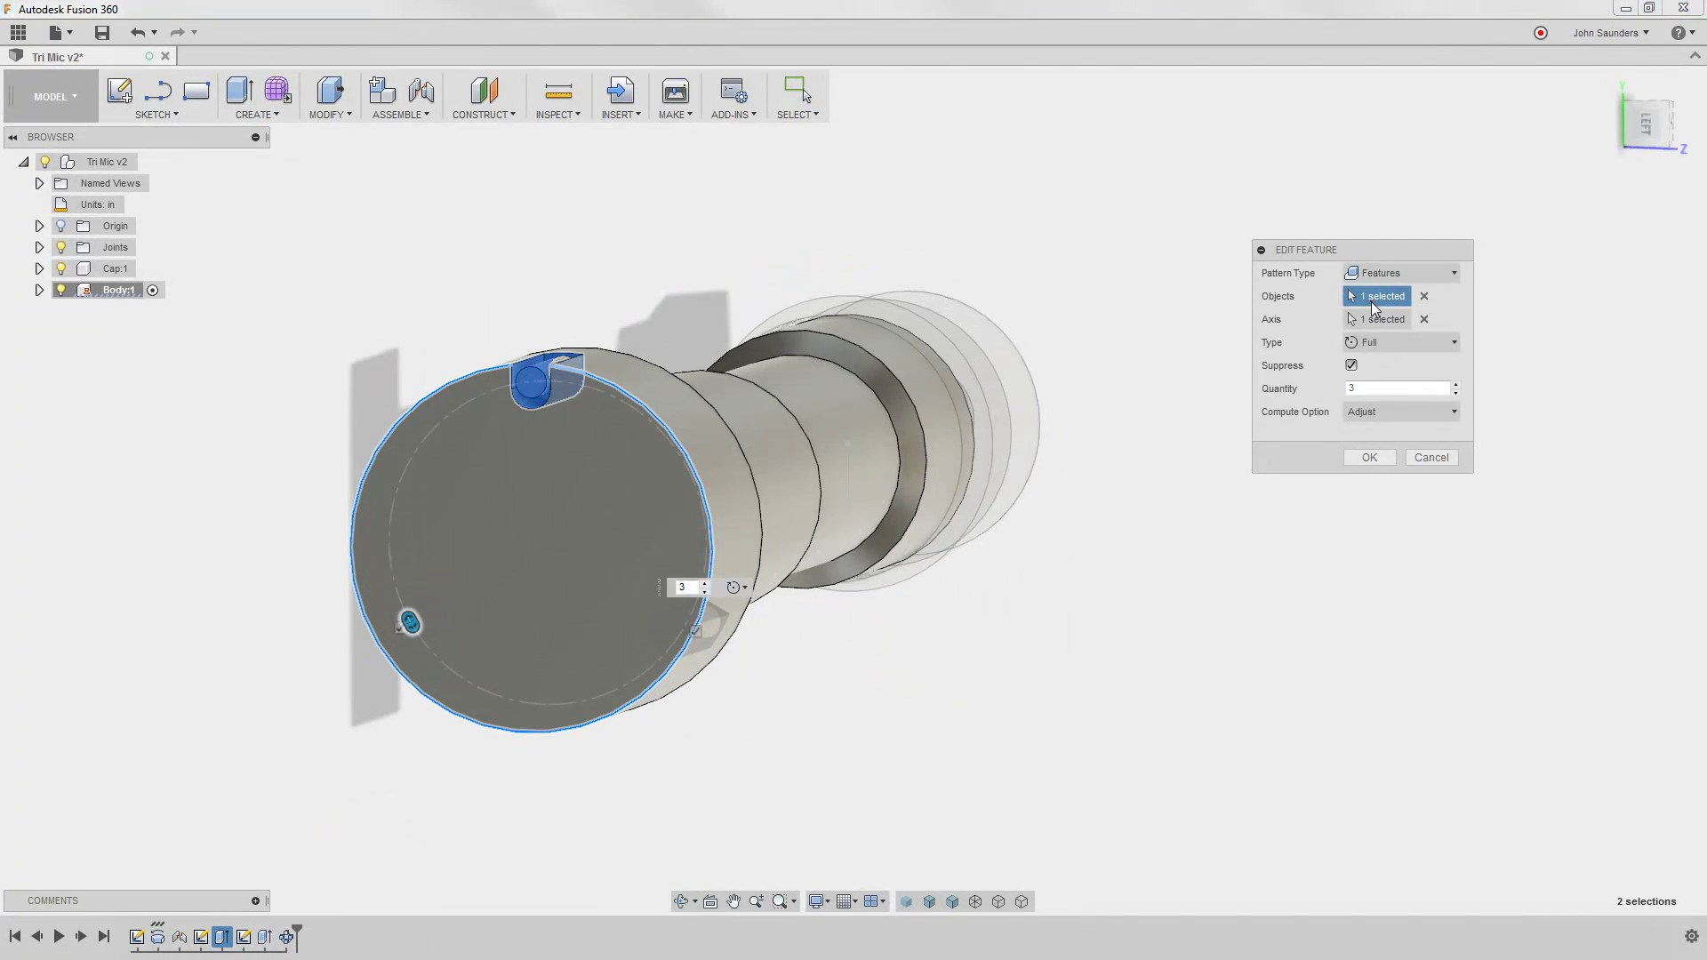
{"action": "left_click", "coordinate": [266, 938]}
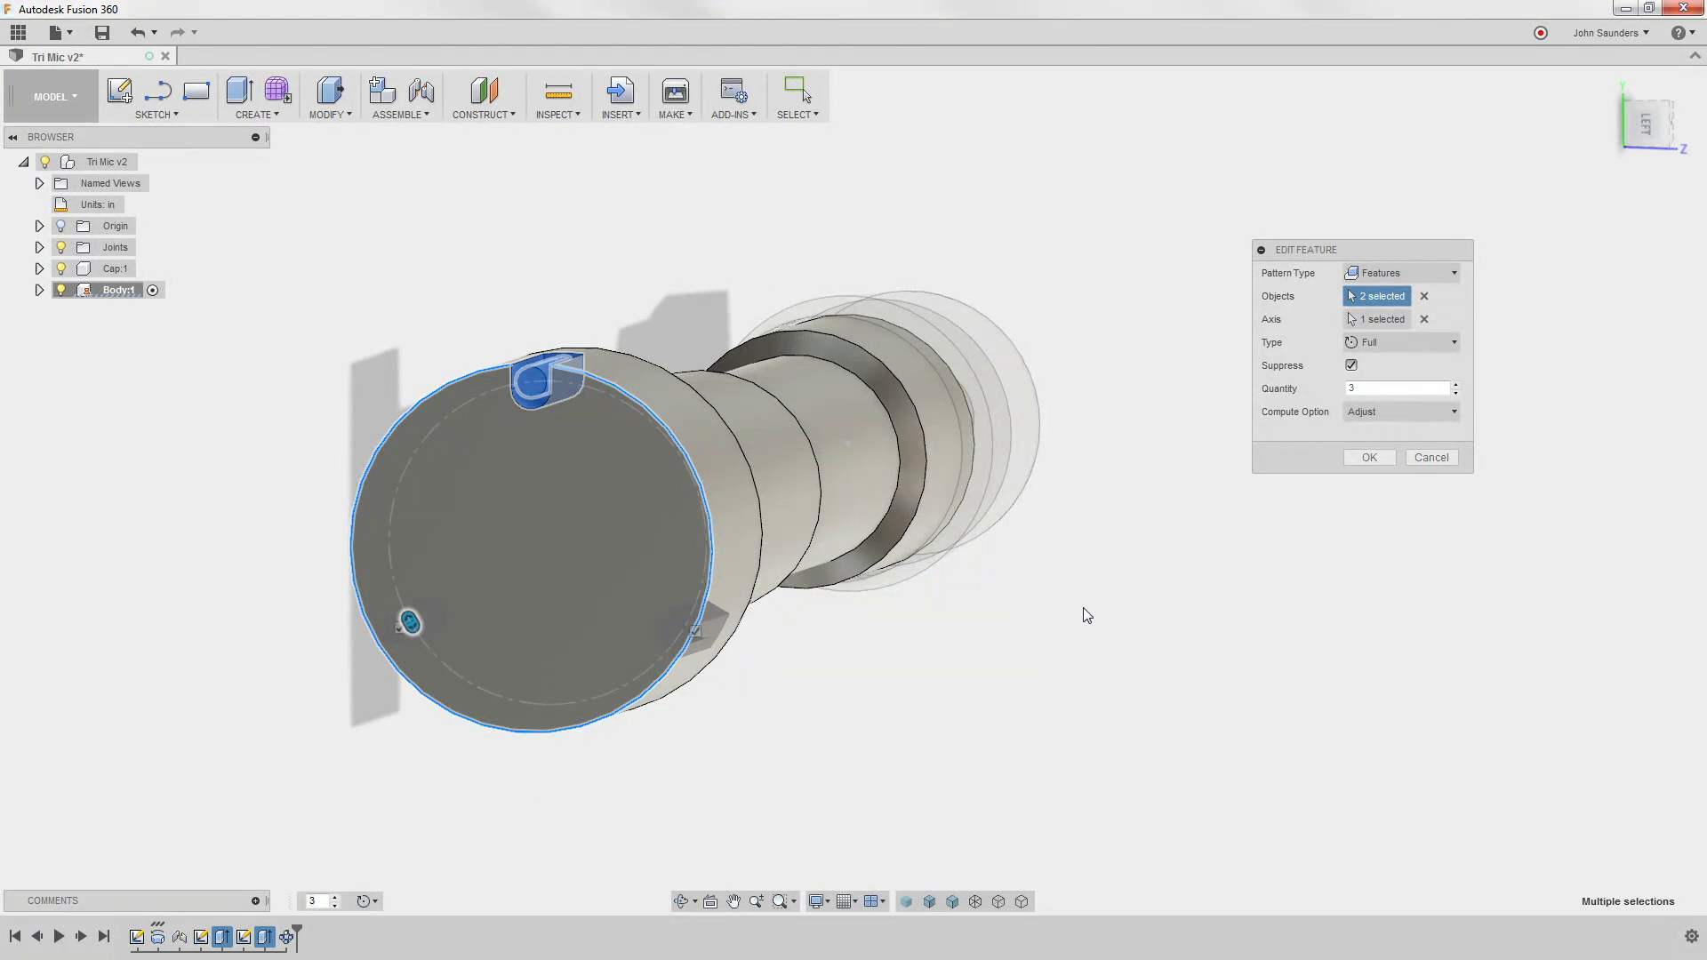
{"action": "left_click", "coordinate": [1366, 462]}
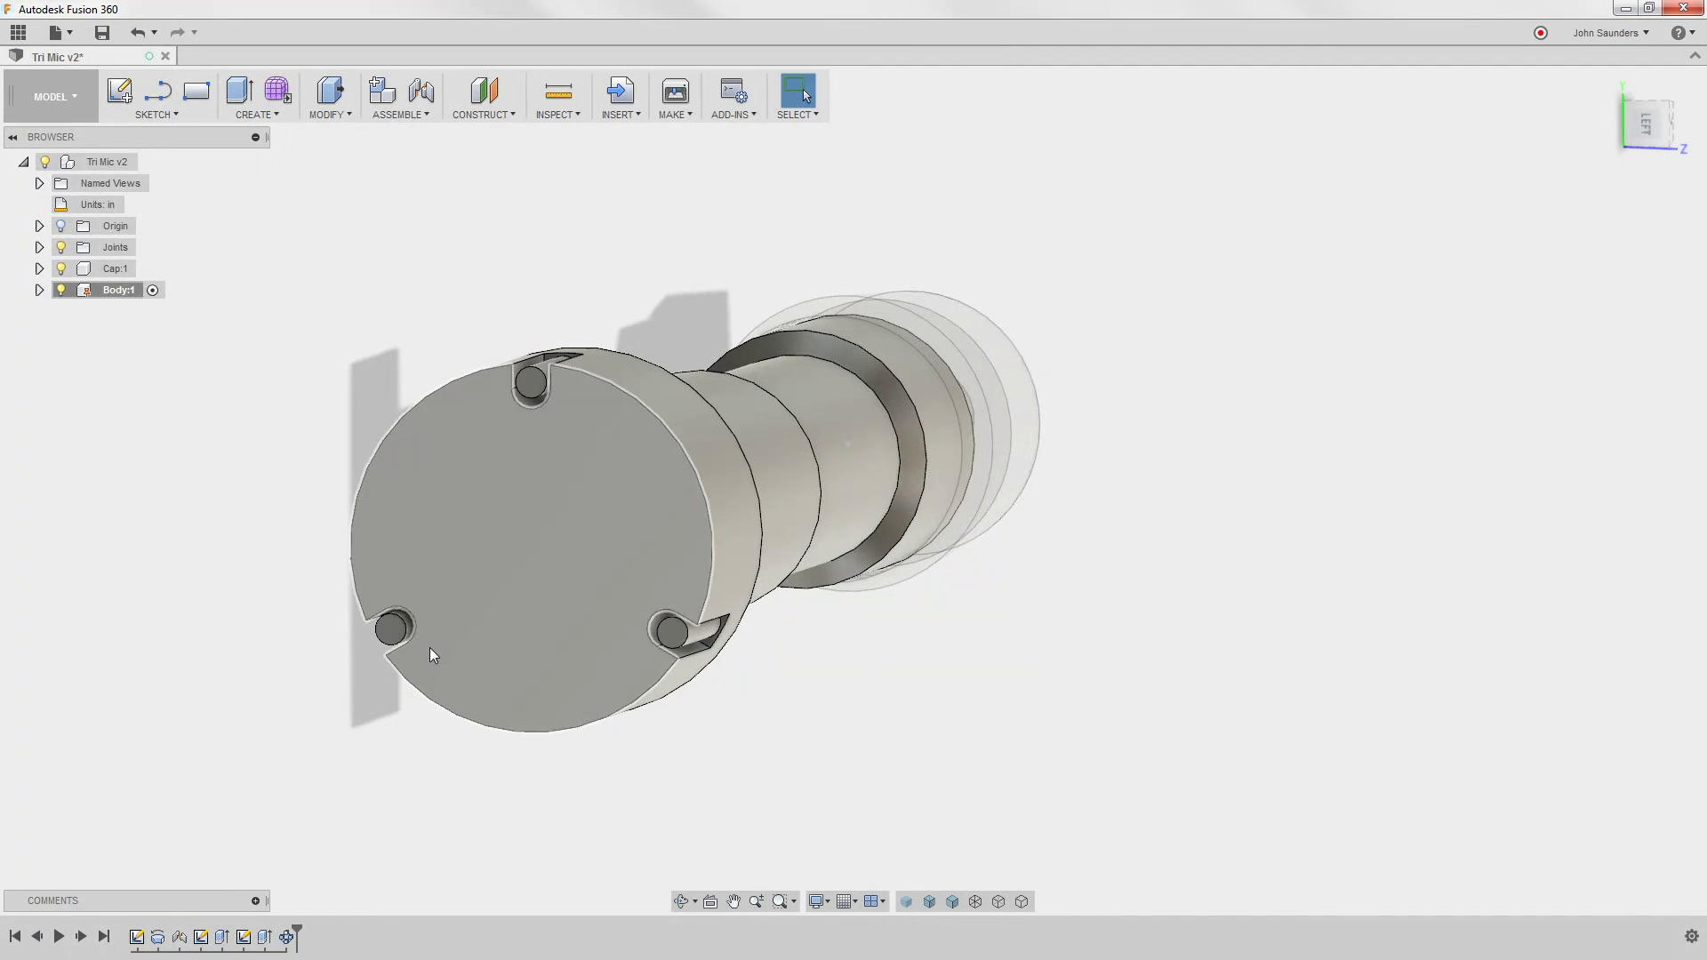
- Activate the top-level Tri Mic assembly instead of the Body component
{"action": "key", "text": "F6"}
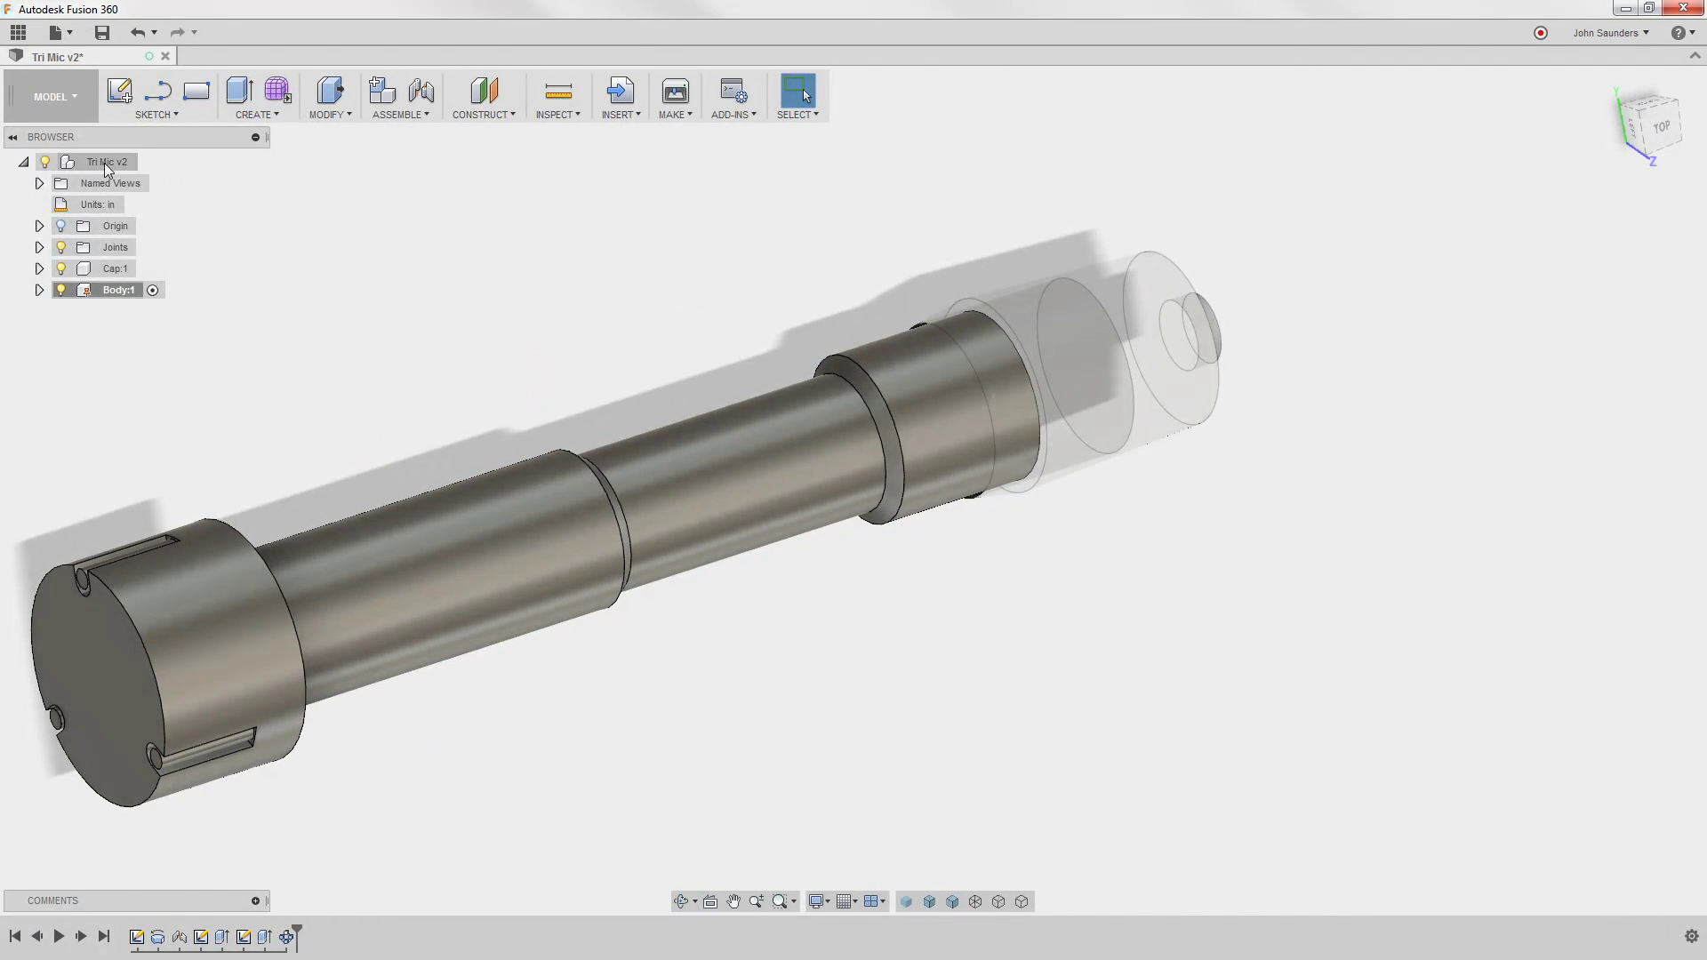
{"action": "left_click", "coordinate": [151, 161]}
{"action": "middle_click_drag", "start_coordinate": [455, 276], "coordinate": [647, 343], "text": "shift"}
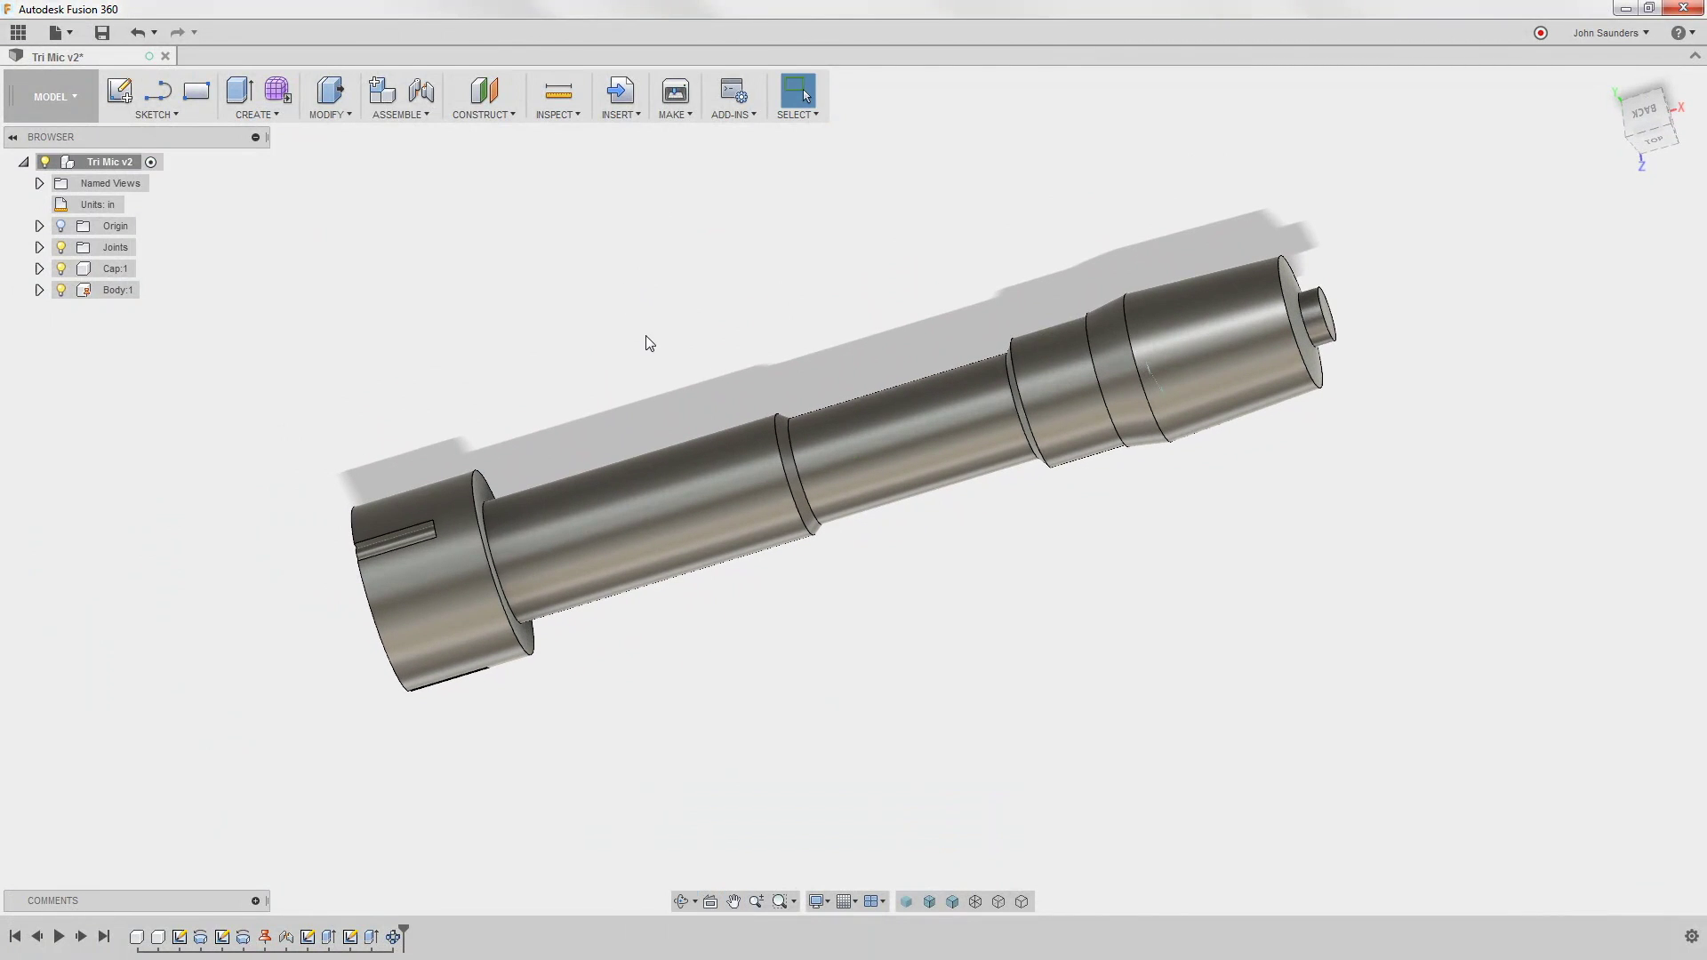